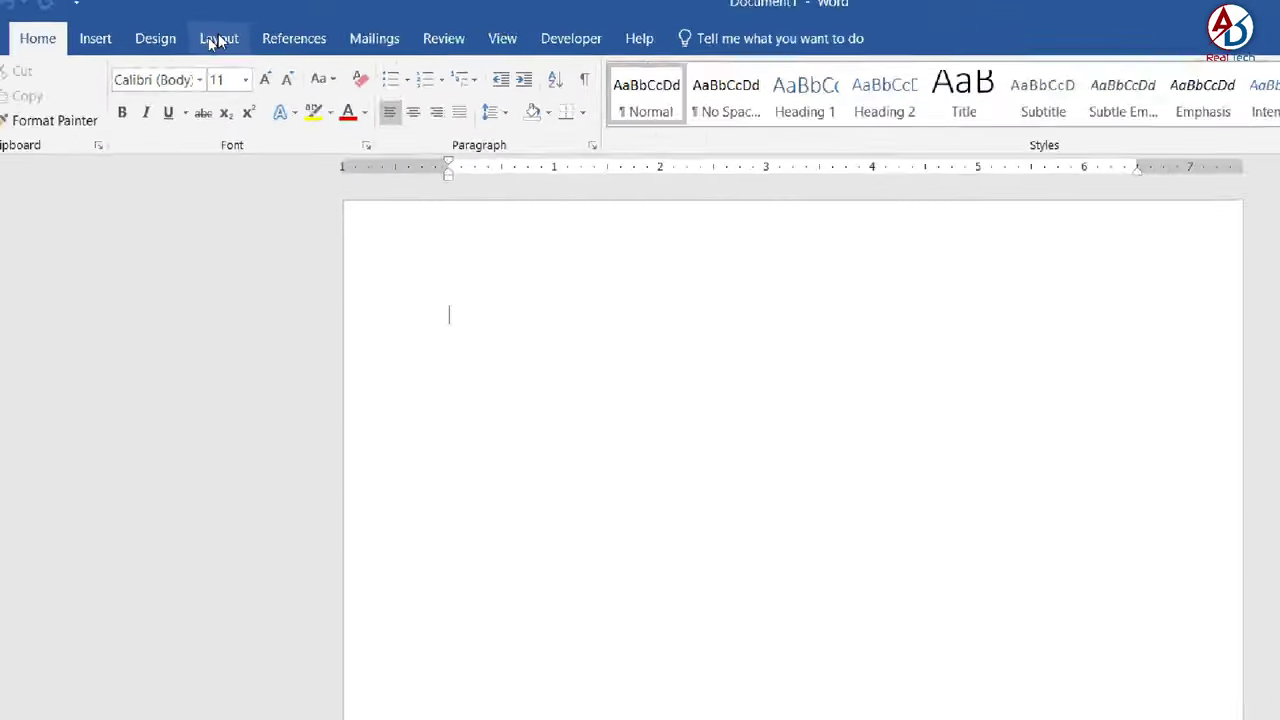
# Step: Bring up the Layout paper size list showing A5 (5.83" x 8.27")
pyautogui.click(207, 42)
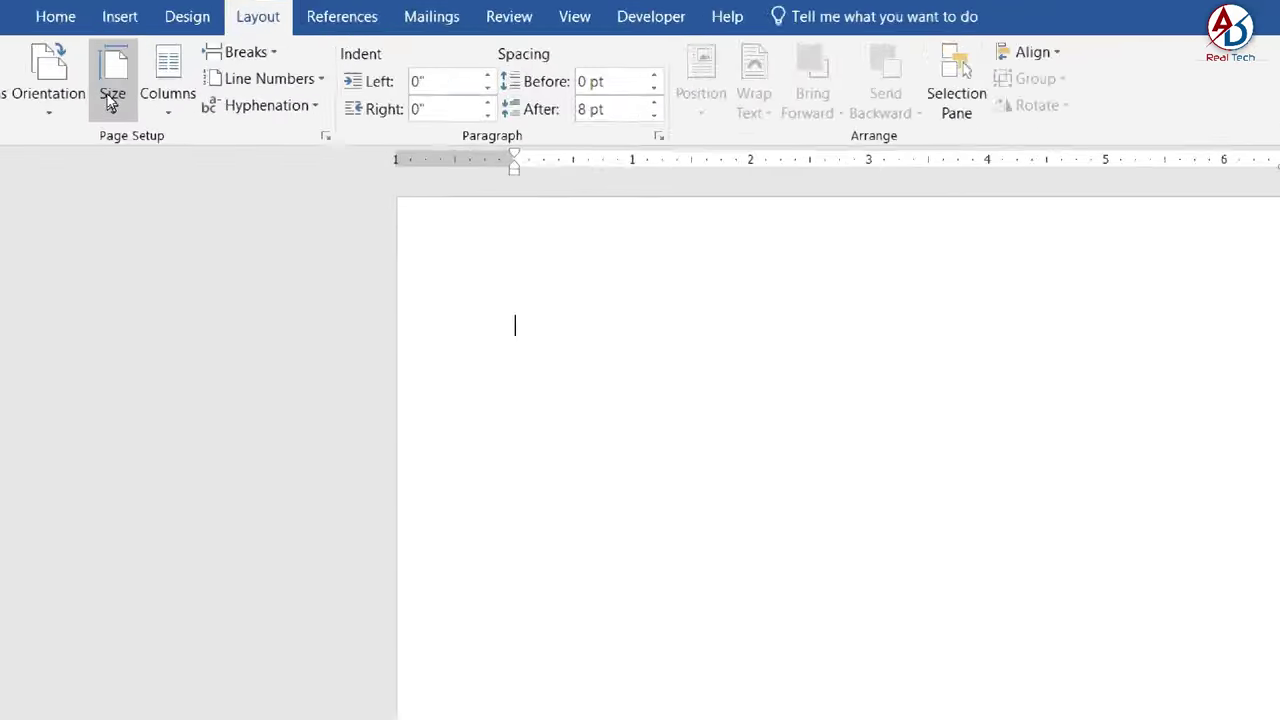
pyautogui.click(112, 100)
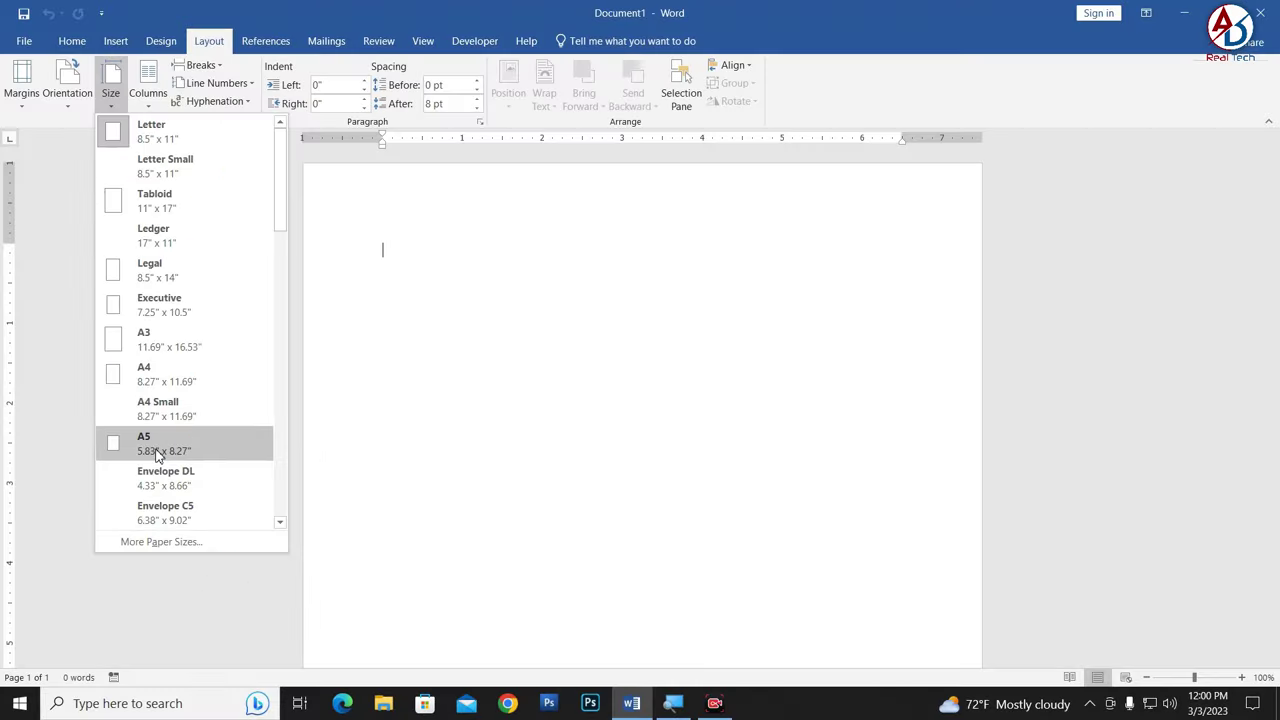
# Step: Apply the A5 page size, then Narrow 0.5-inch margins on all sides
pyautogui.click(162, 449)
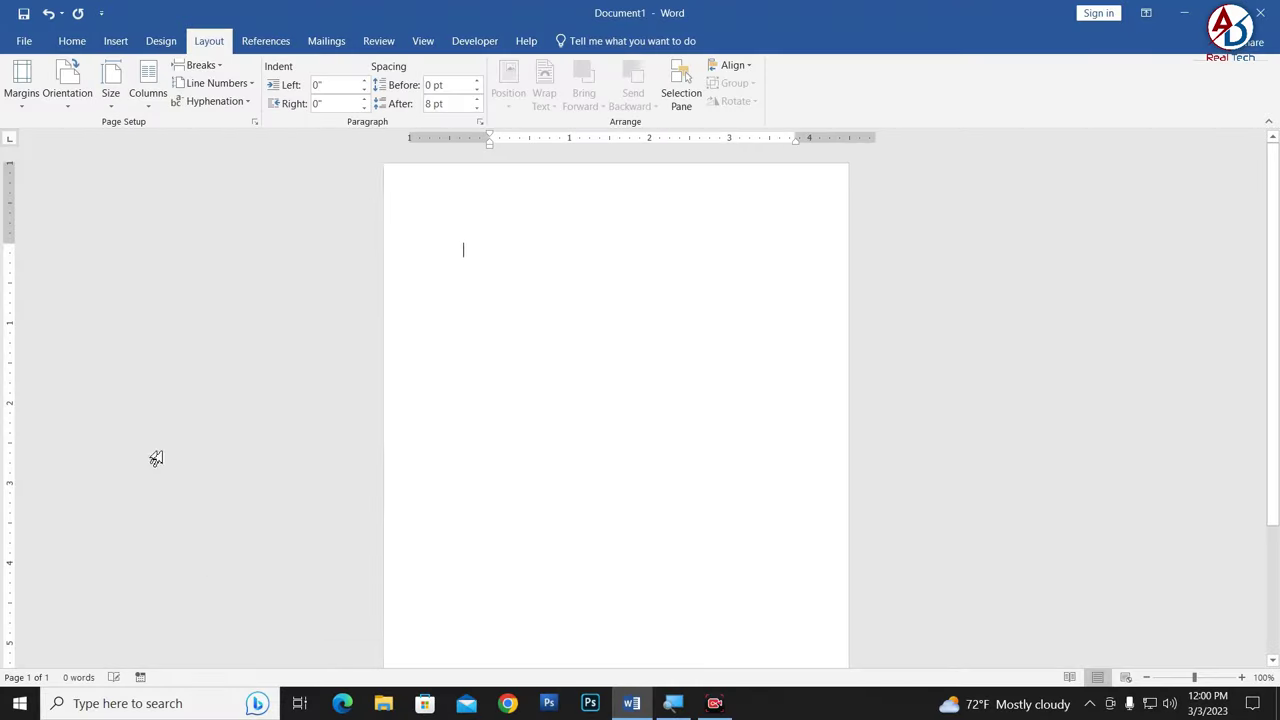
pyautogui.scroll(1, 556, 393)
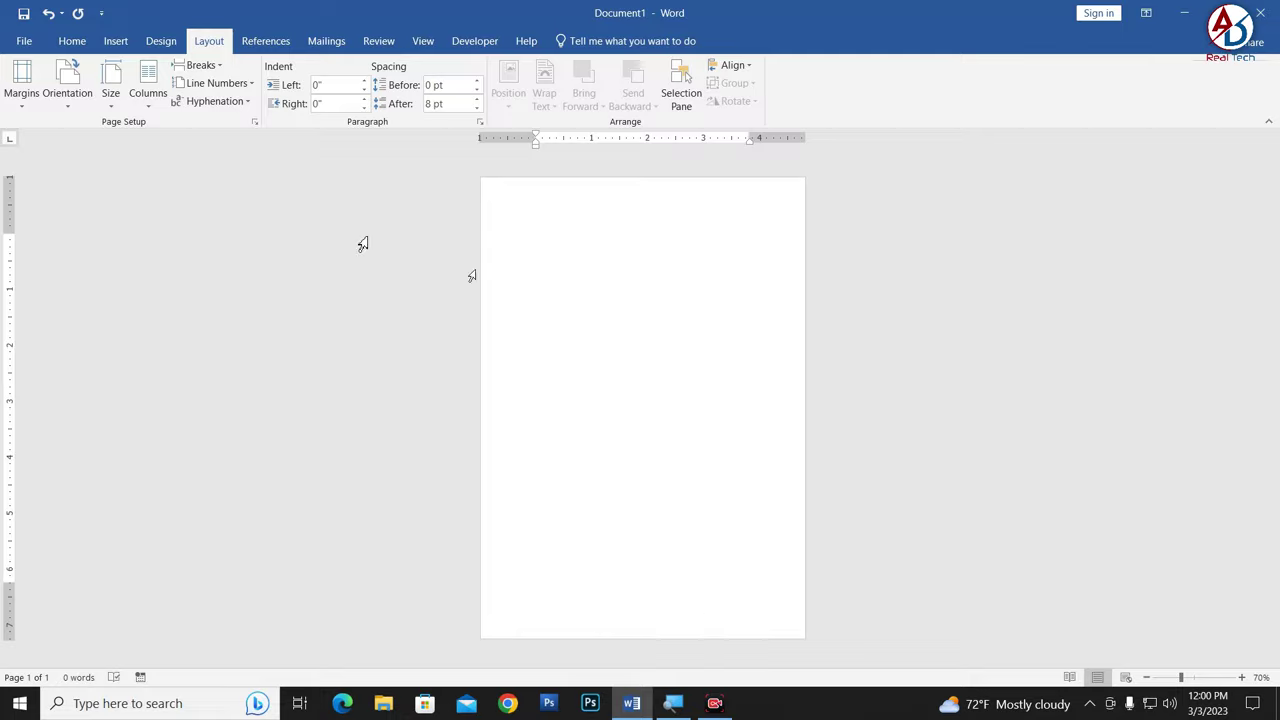
pyautogui.click(30, 103)
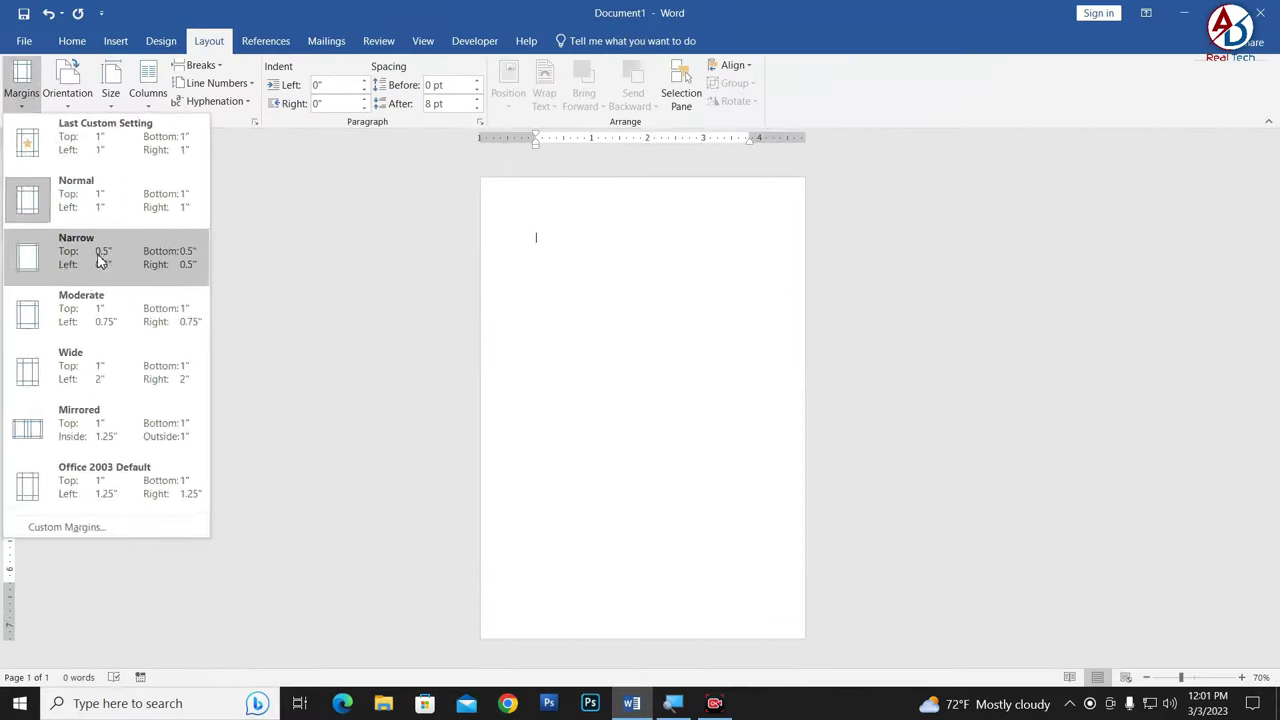
pyautogui.click(101, 260)
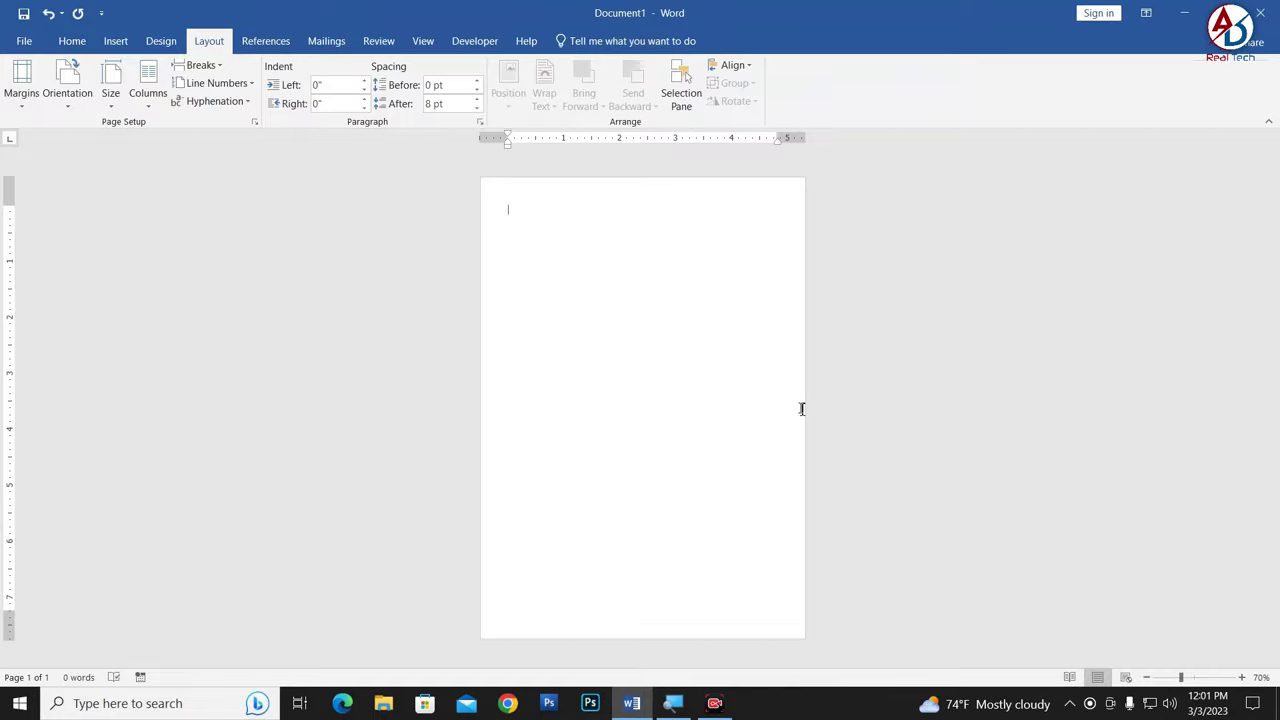
# Step: Draw a rectangle covering the whole A5 page
pyautogui.click(116, 42)
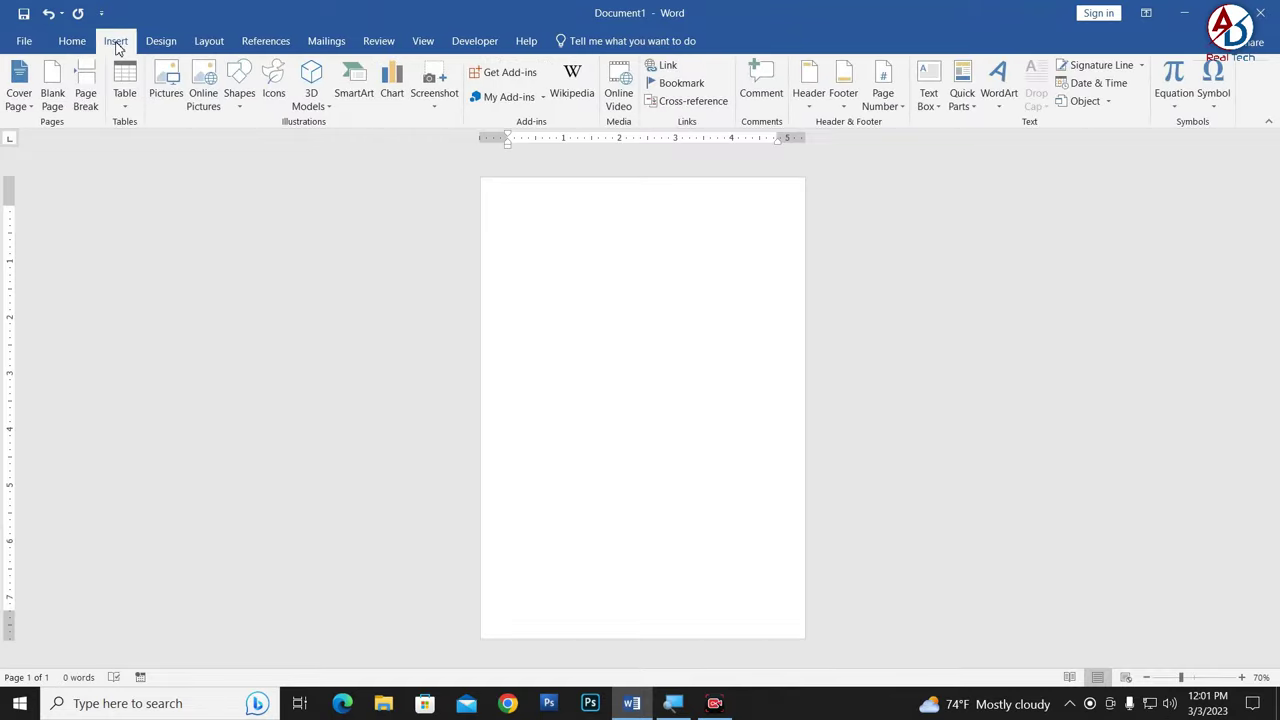
pyautogui.click(240, 95)
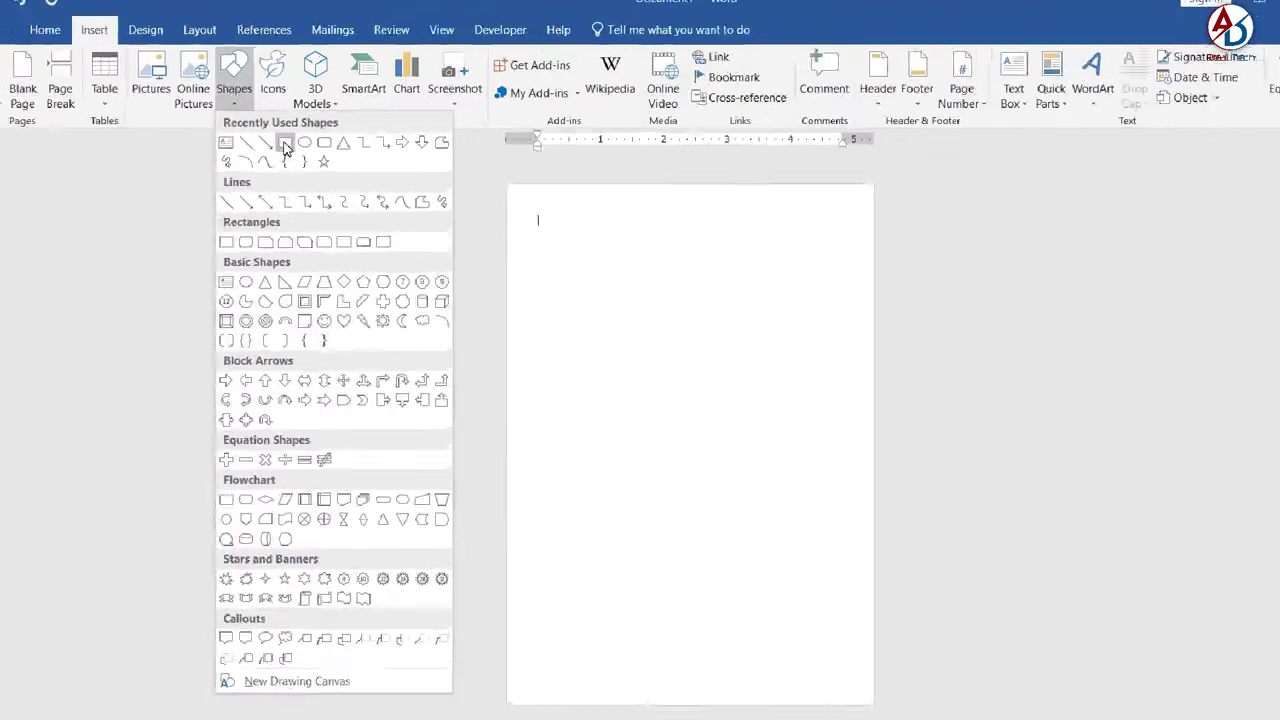
pyautogui.click(284, 143)
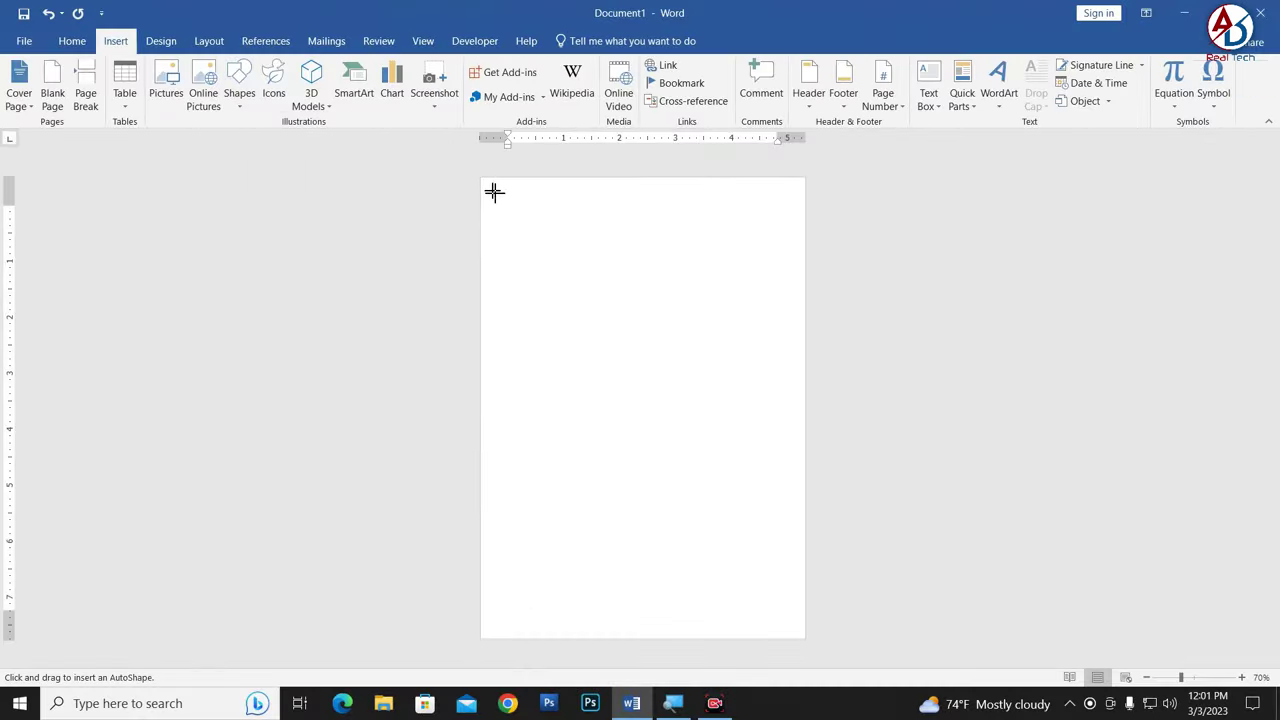
pyautogui.moveTo(490, 186); pyautogui.dragTo(793, 633)
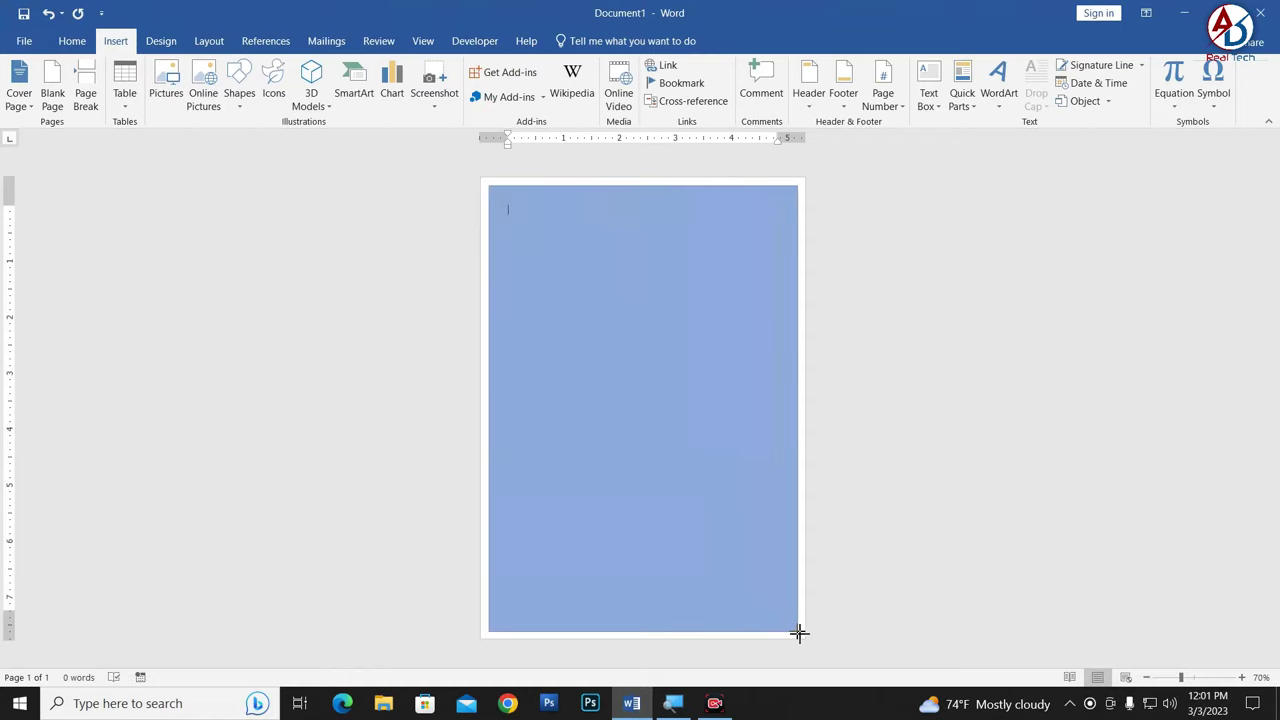
pyautogui.moveTo(793, 633); pyautogui.dragTo(798, 631)
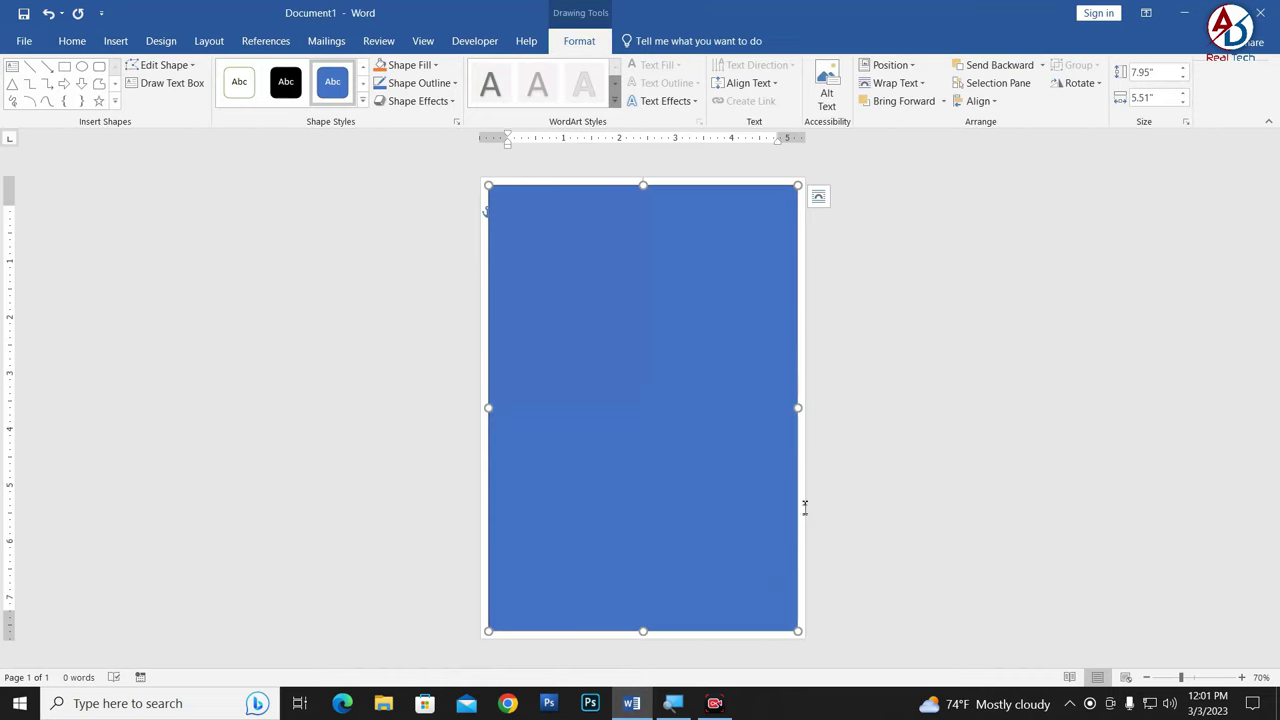
# Step: Centre the rectangle horizontally and vertically on the page
pyautogui.click(978, 101)
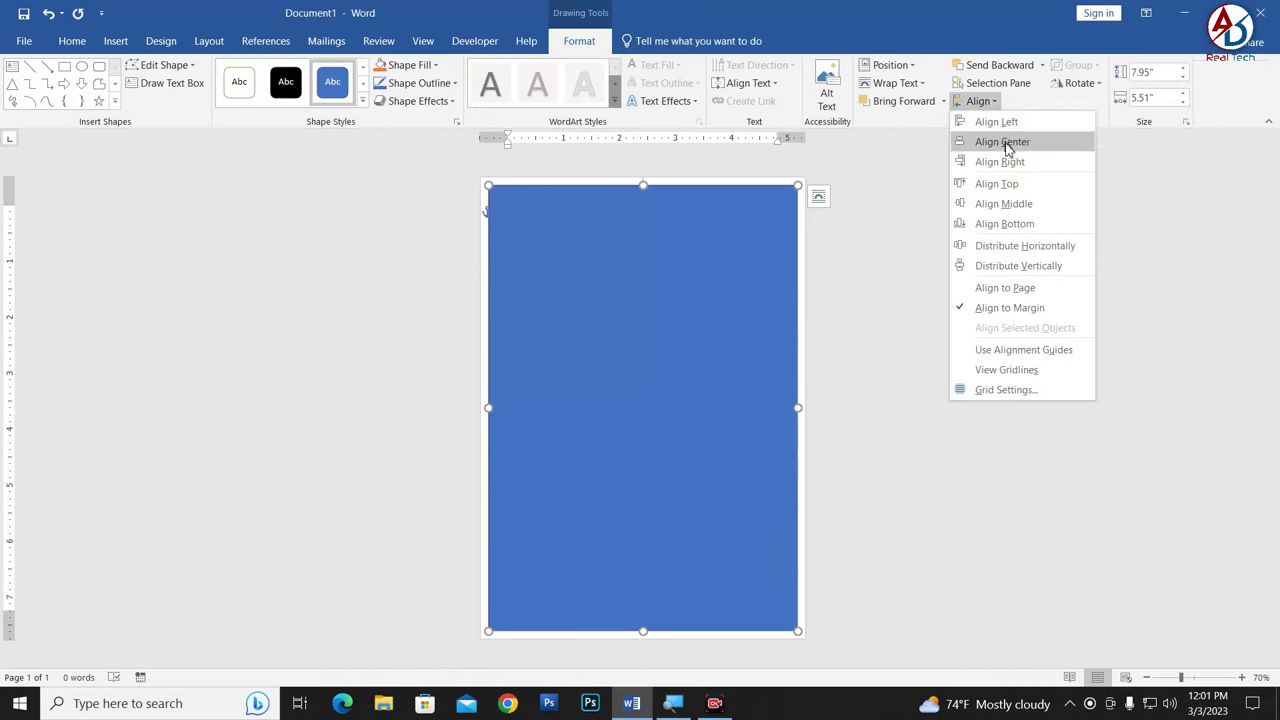
pyautogui.click(990, 101)
pyautogui.click(990, 101)
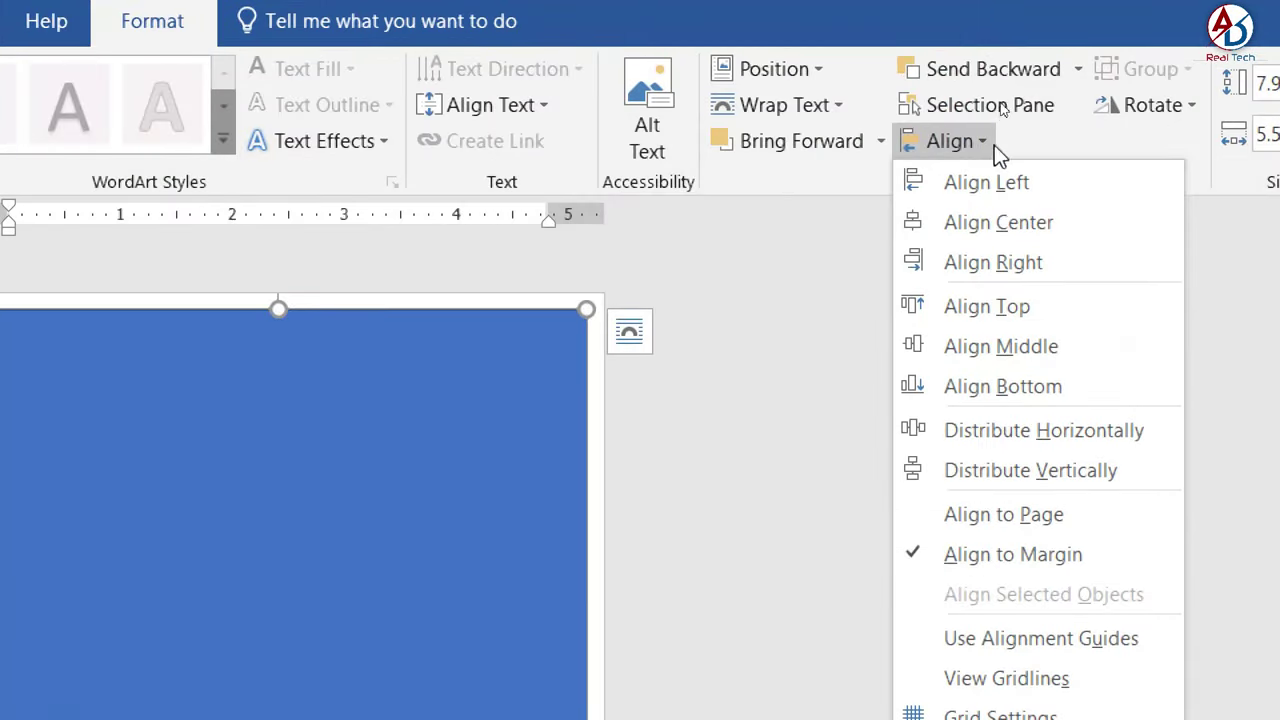
pyautogui.click(1034, 355)
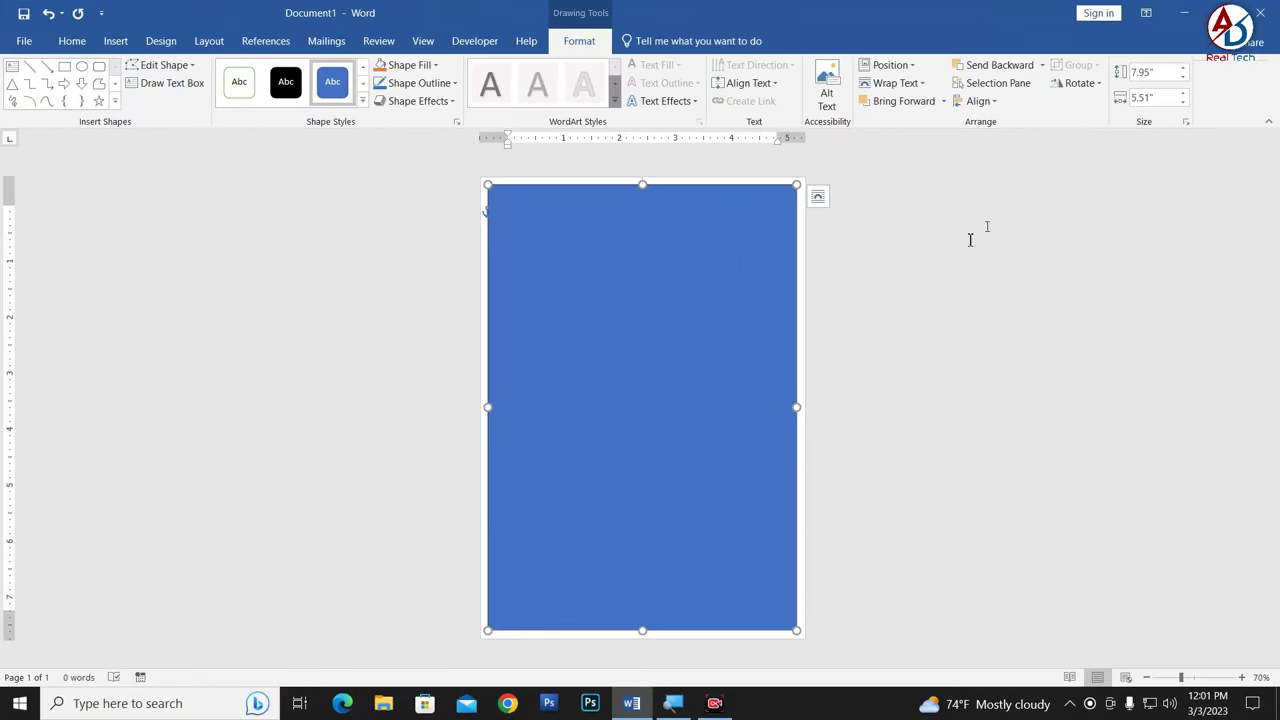
# Step: Give the rectangle a 3 pt black outline
pyautogui.click(440, 83)
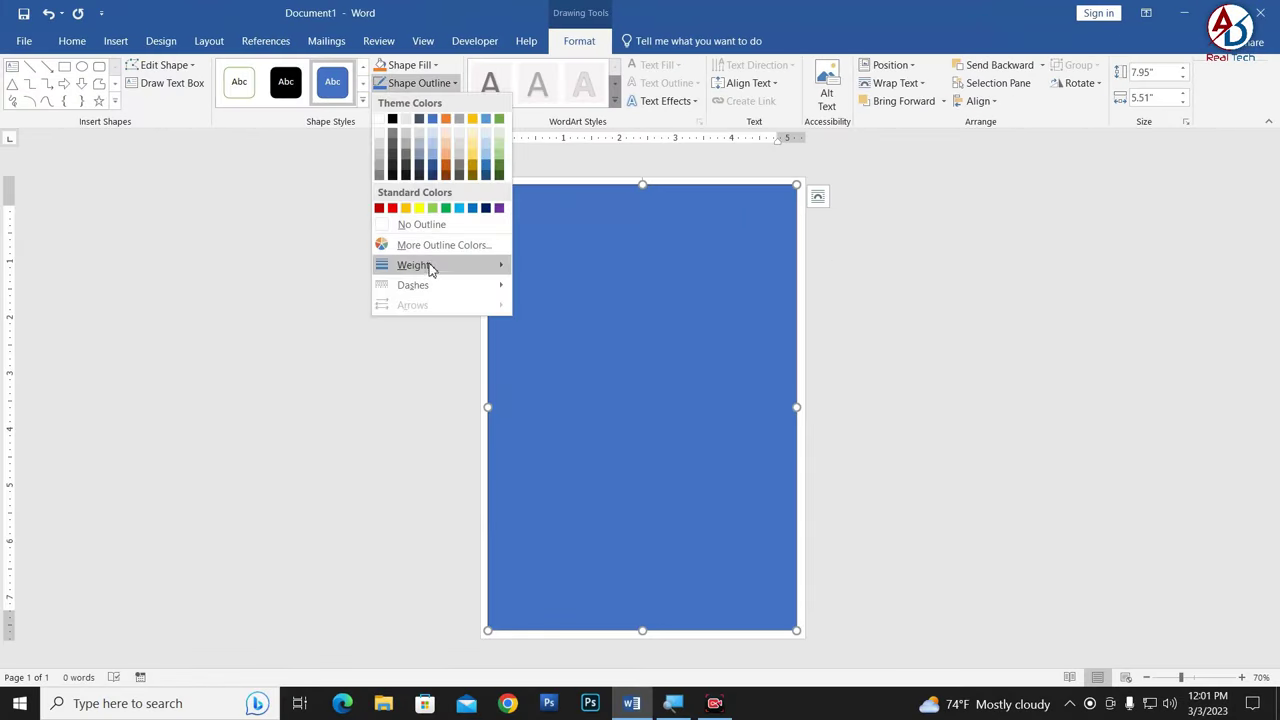
pyautogui.moveTo(433, 270)
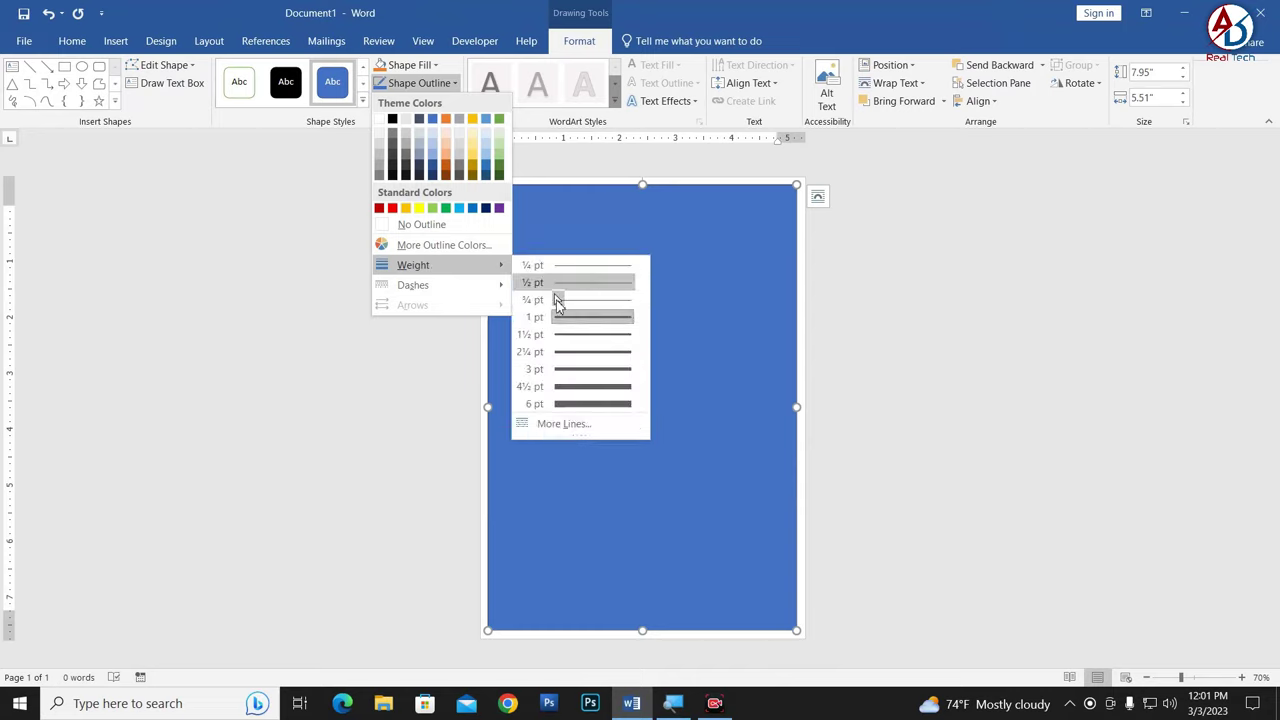
pyautogui.click(584, 370)
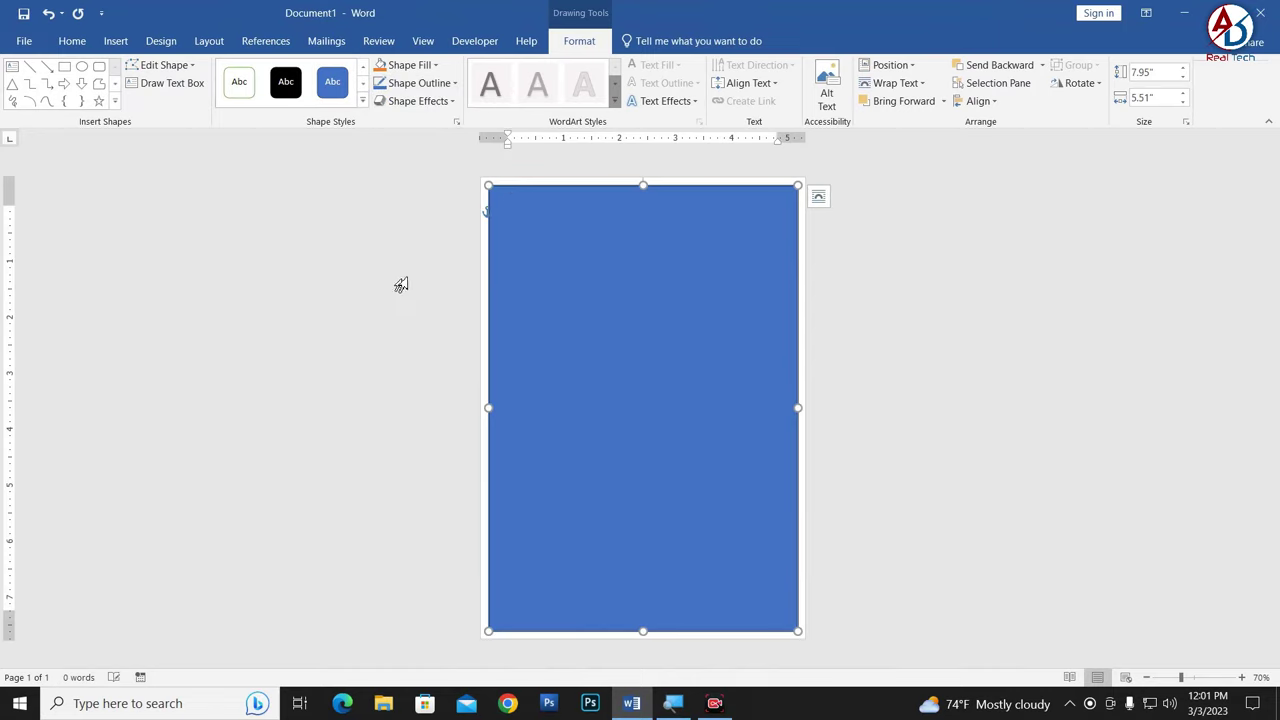
pyautogui.click(423, 84)
pyautogui.click(392, 119)
pyautogui.scroll(6, 789, 320)
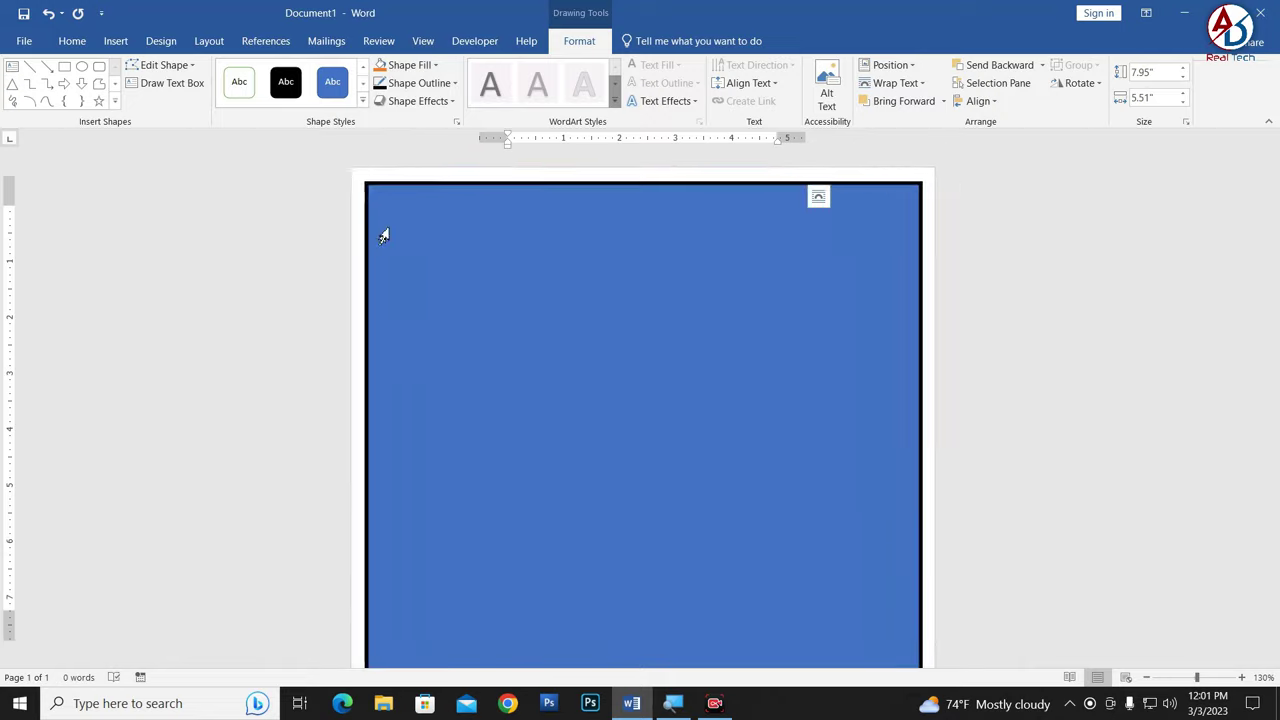
pyautogui.scroll(-6, 923, 563)
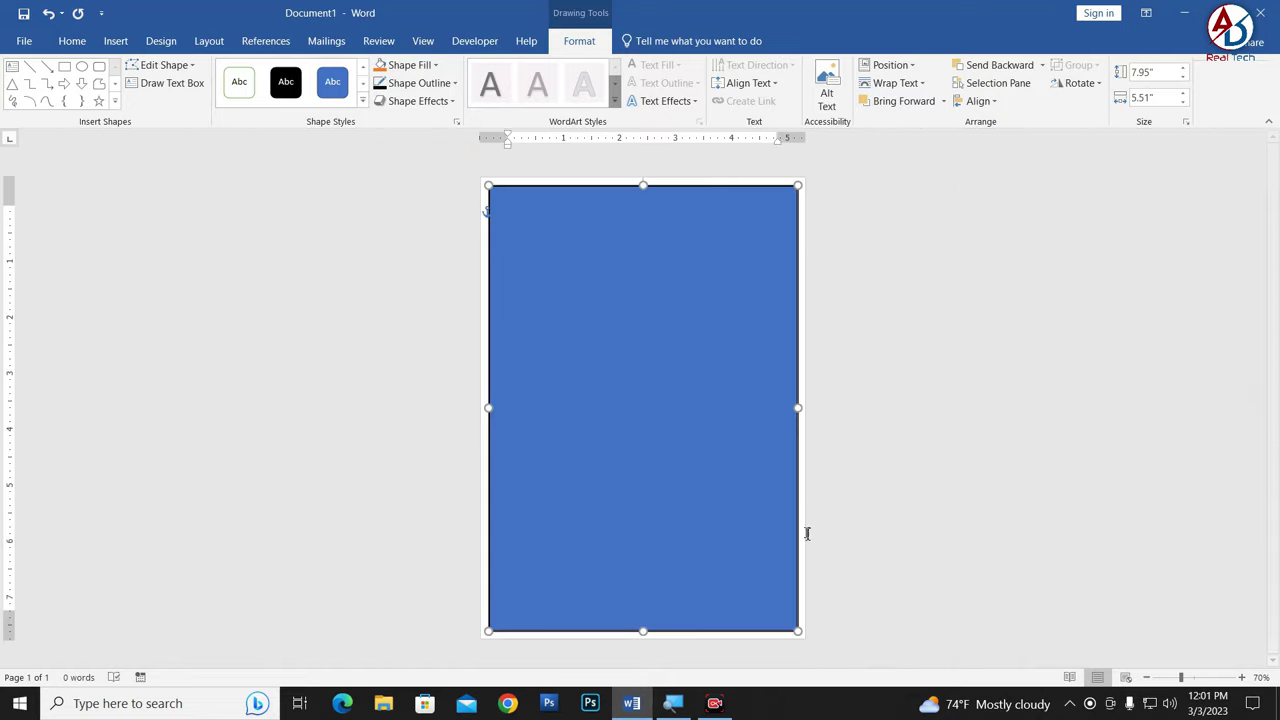
pyautogui.scroll(1, 584, 407)
pyautogui.click(620, 415)
pyautogui.scroll(-1, 620, 415)
# Step: Switch the rectangle's fill to a gradient in the Format Shape pane
pyautogui.rightClick(649, 345)
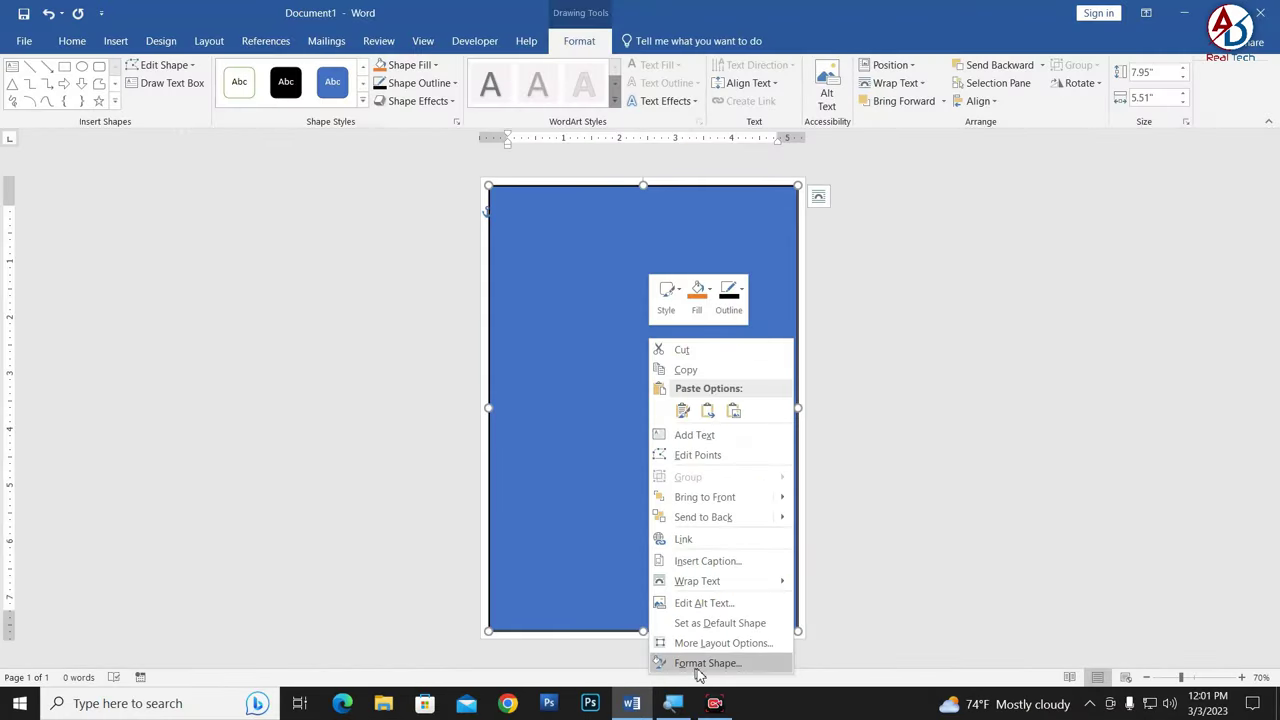
pyautogui.click(699, 664)
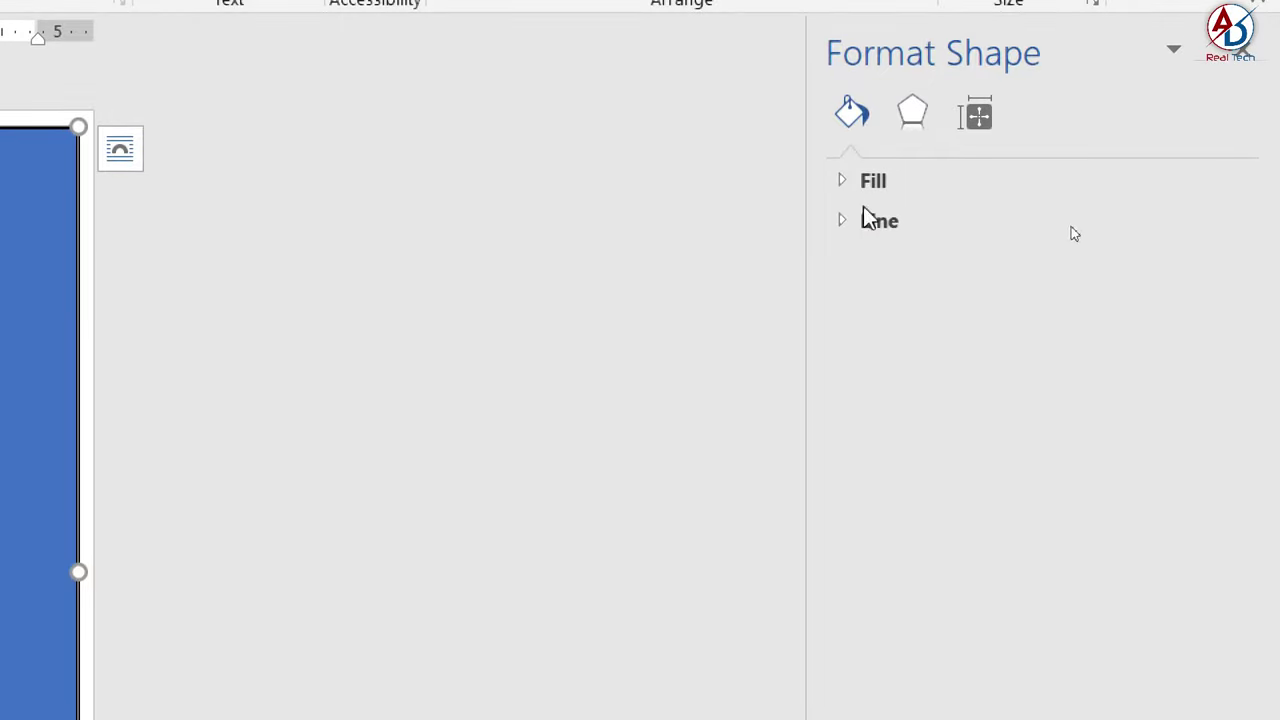
pyautogui.click(845, 183)
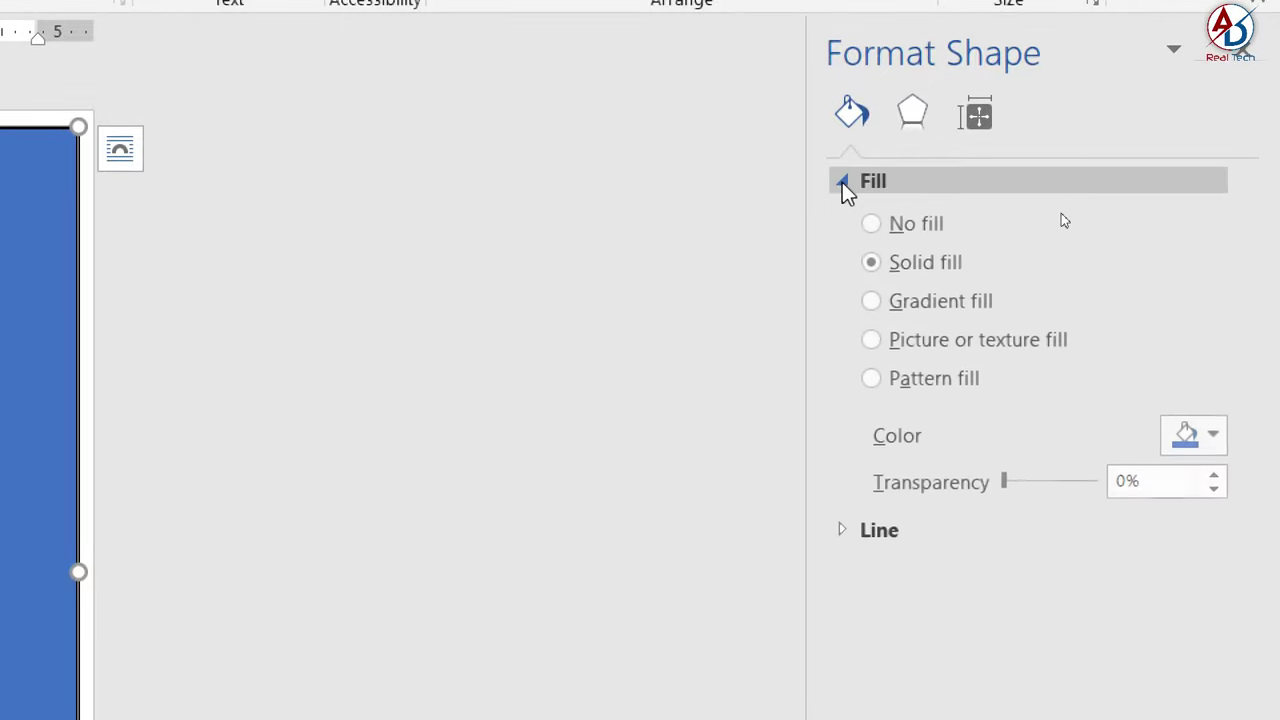
pyautogui.click(957, 307)
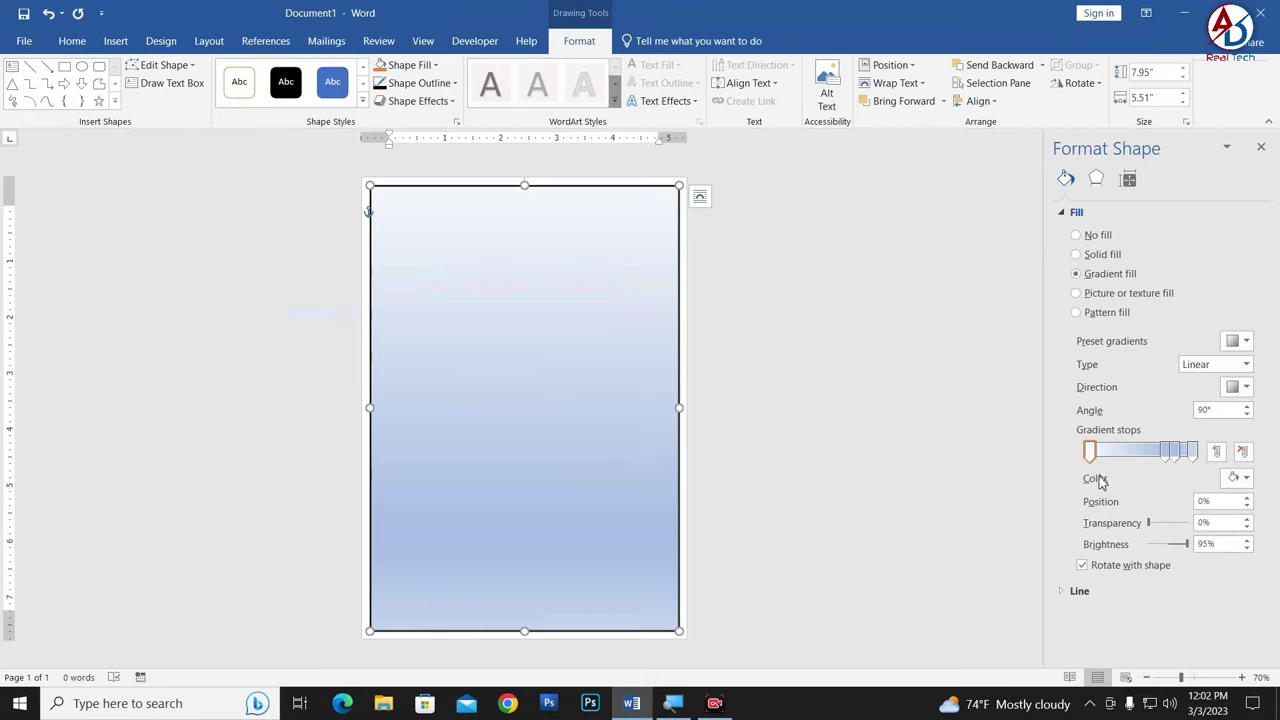
# Step: Make the last gradient stop gold and the 83% stop light green
pyautogui.click(1191, 454)
pyautogui.click(1240, 478)
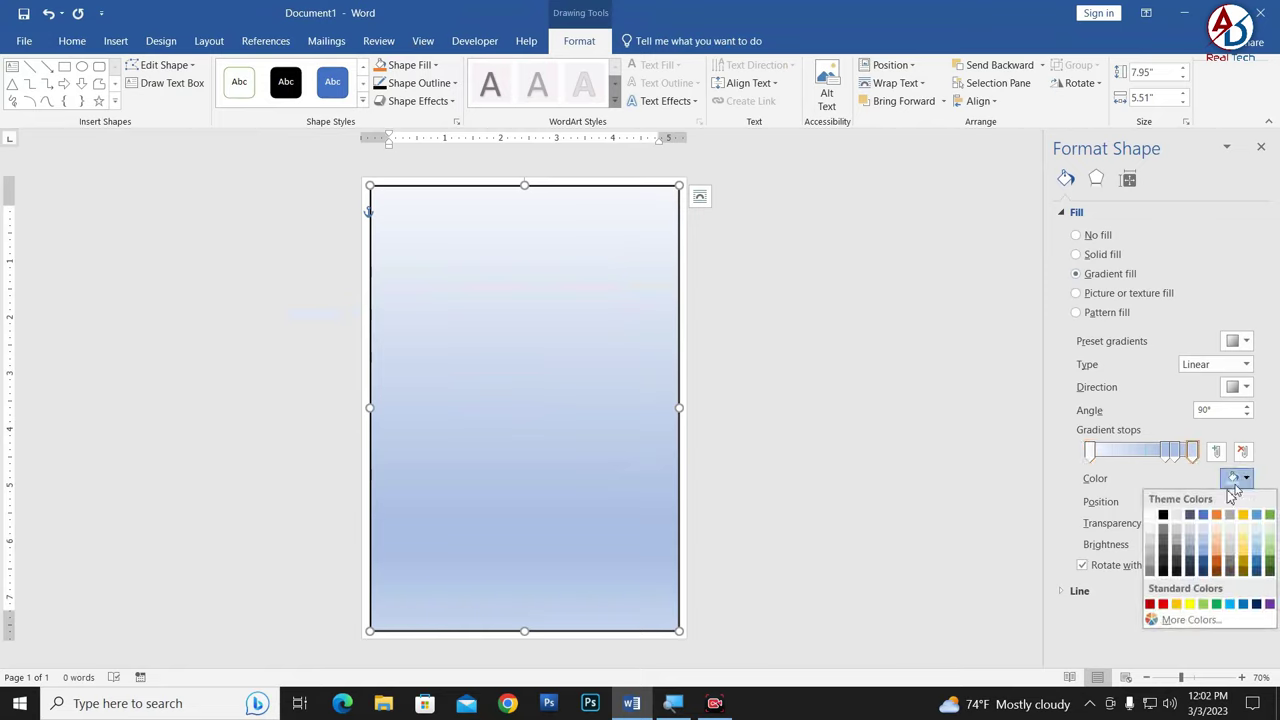
pyautogui.click(1176, 605)
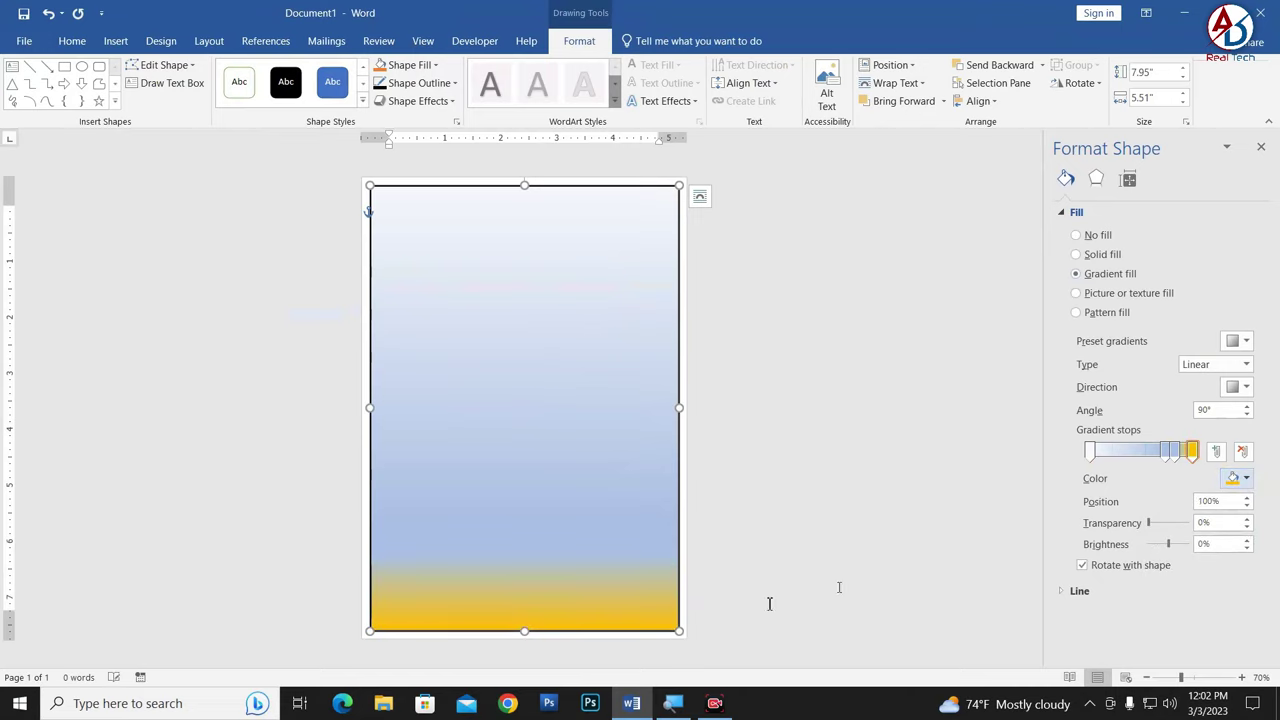
pyautogui.click(1175, 452)
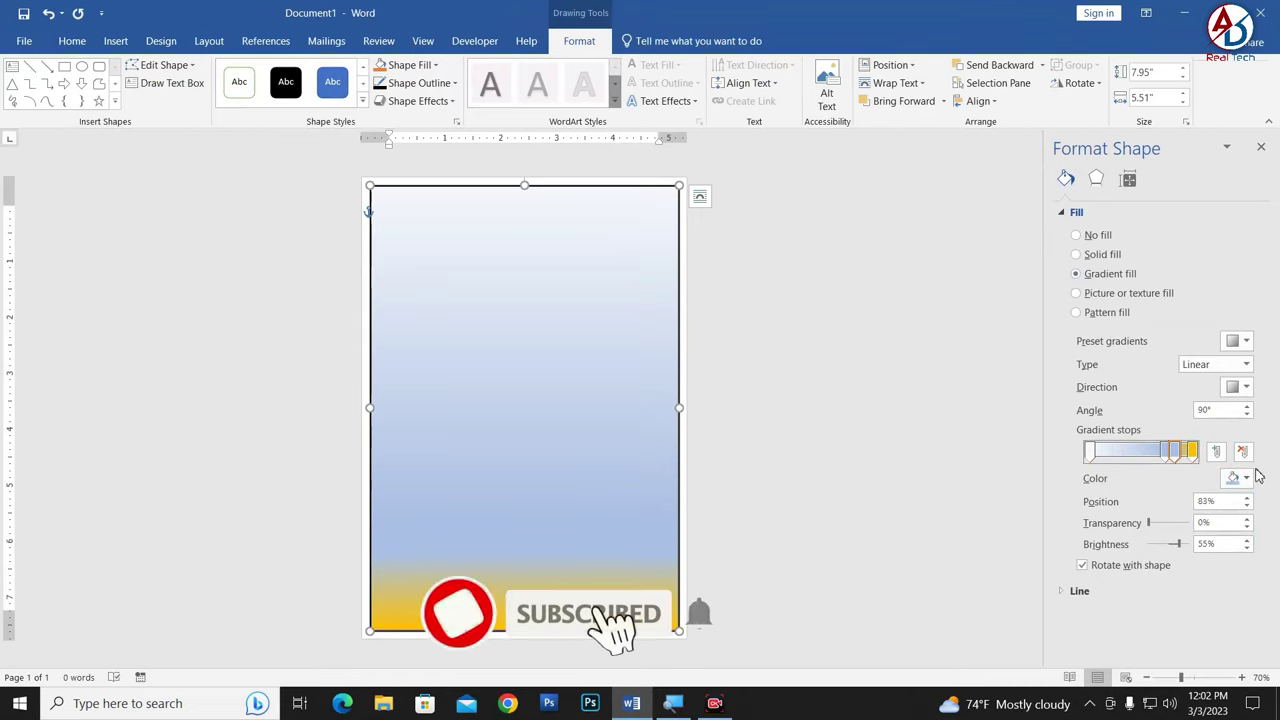
pyautogui.click(1248, 479)
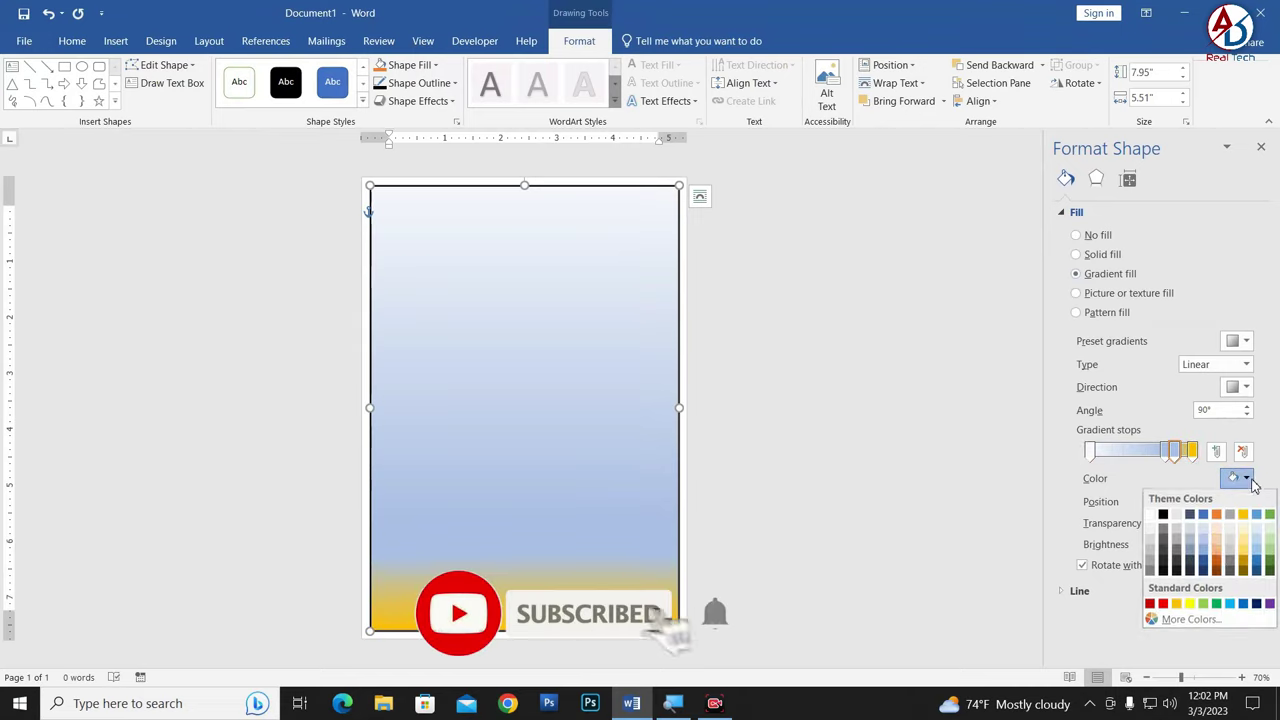
pyautogui.click(1208, 606)
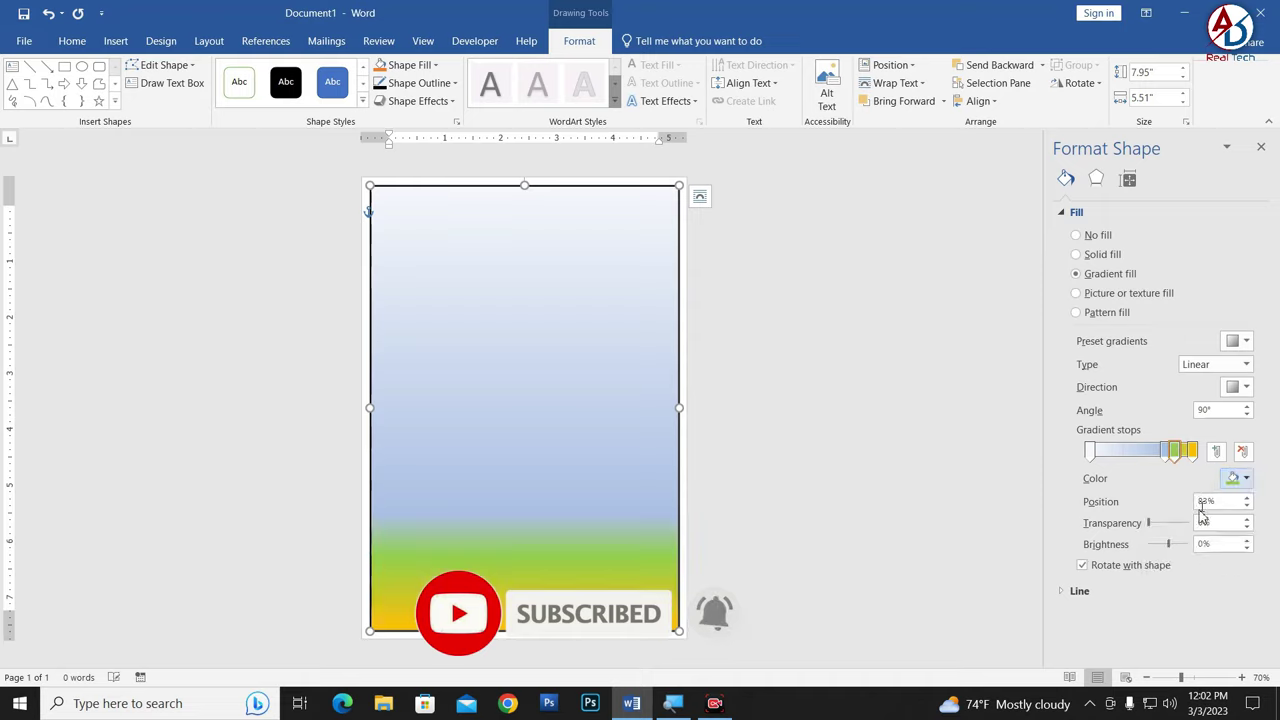
# Step: Make the 74% stop pale green and remove the extra green stop
pyautogui.click(1176, 458)
pyautogui.click(1246, 478)
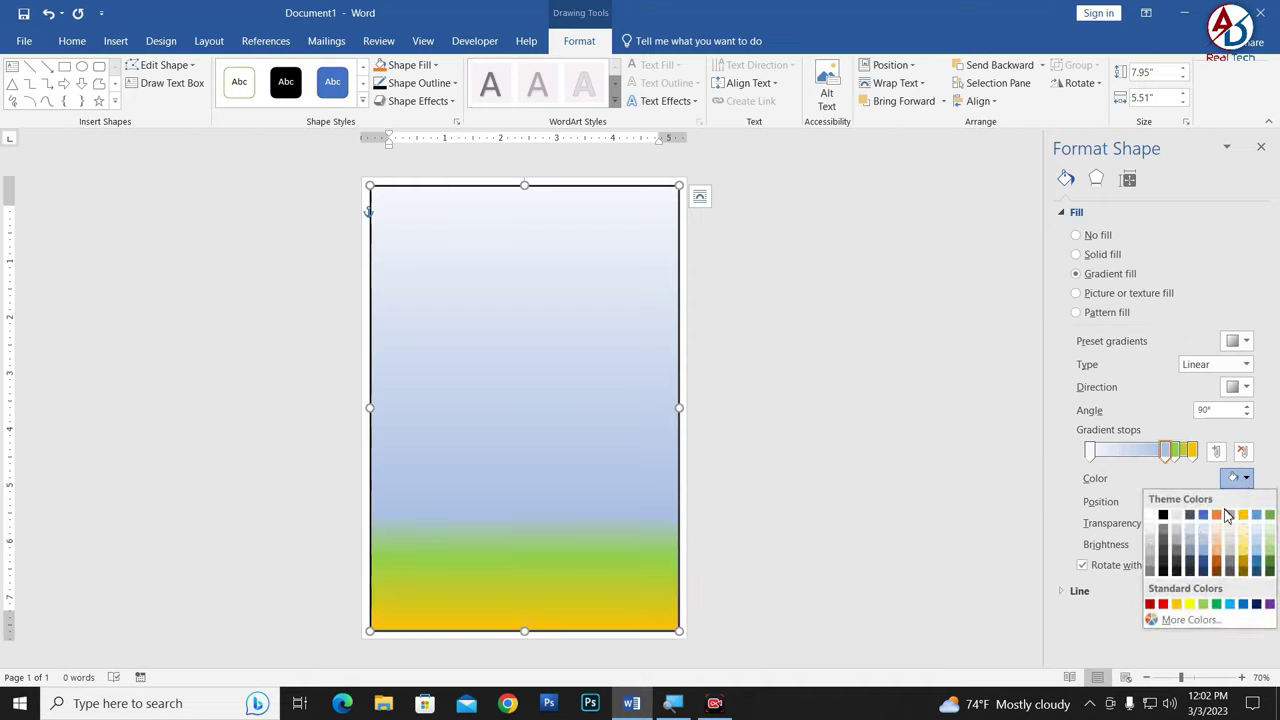
pyautogui.click(1269, 538)
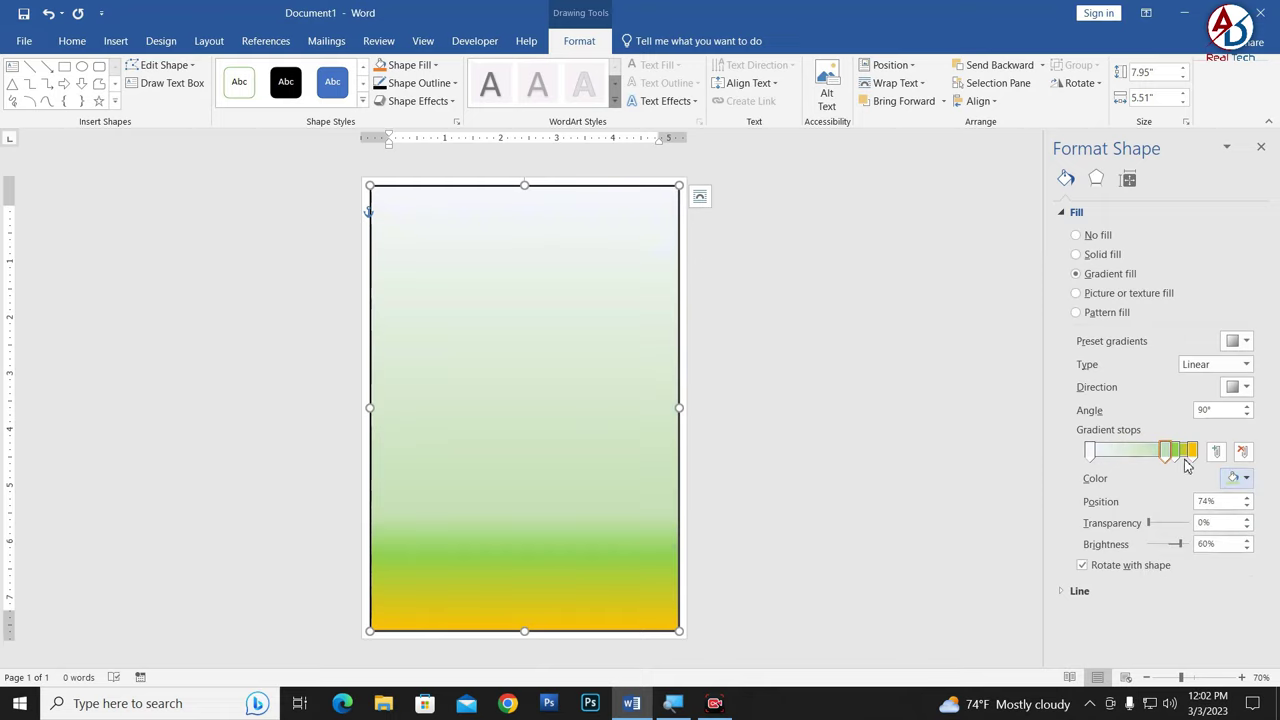
pyautogui.click(1242, 452)
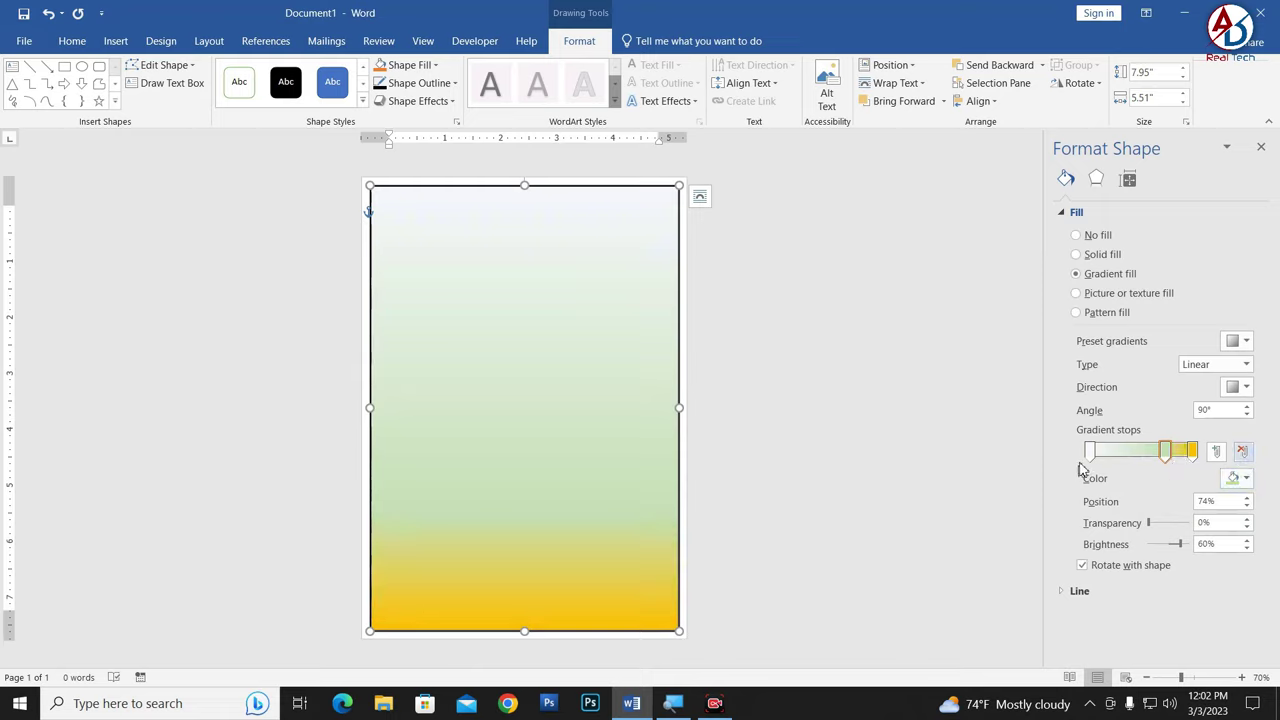
# Step: Slide the middle gradient stop to 43% and give it a custom bright green
pyautogui.moveTo(1165, 455); pyautogui.dragTo(1133, 458)
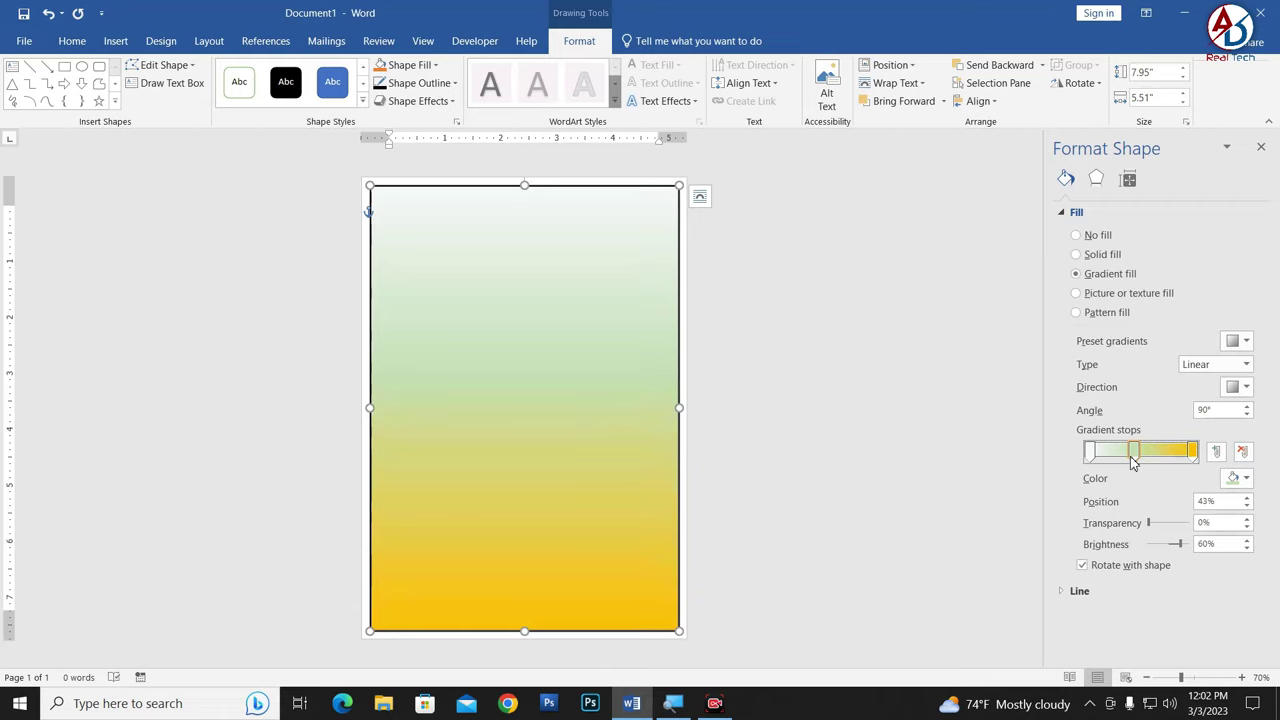
pyautogui.click(488, 463)
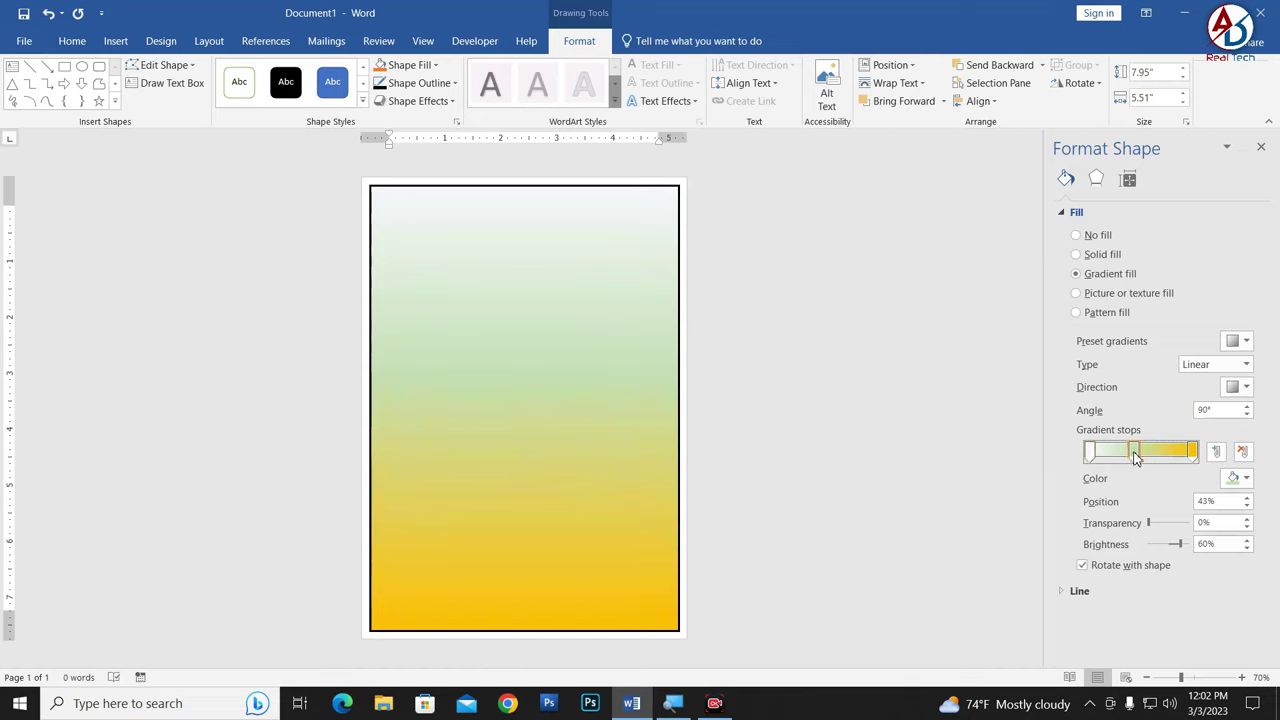
pyautogui.click(1246, 478)
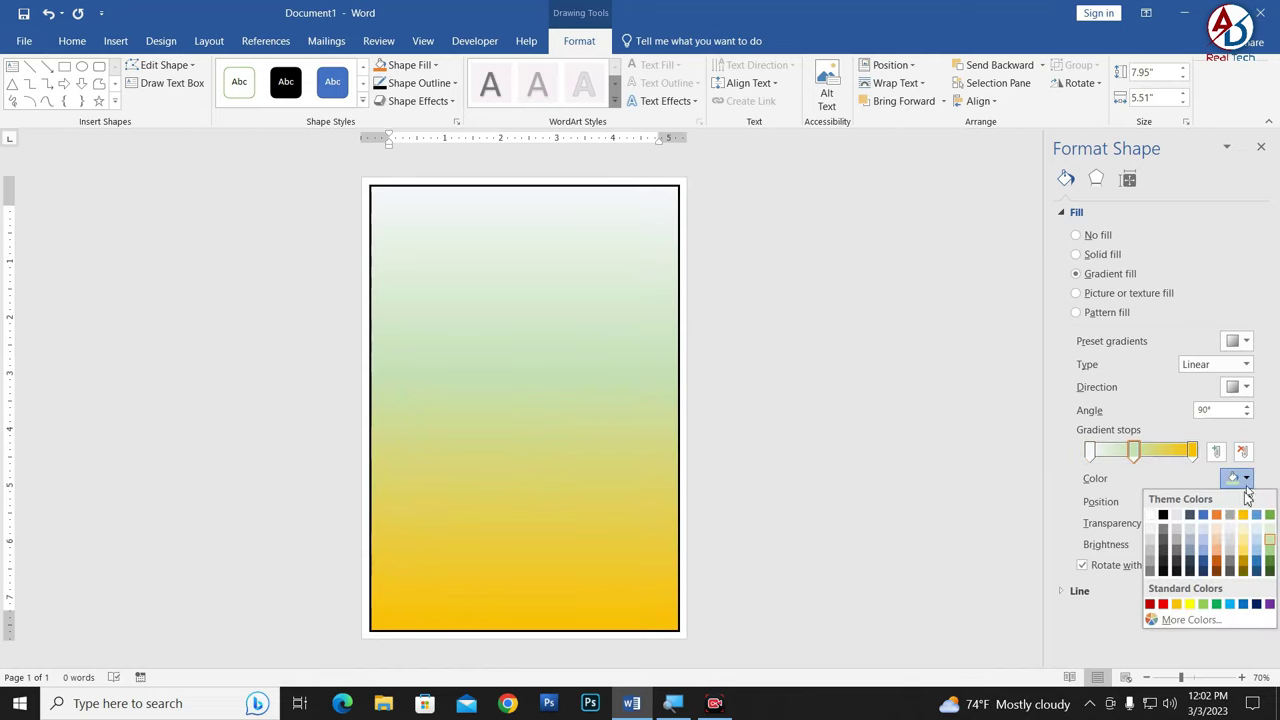
pyautogui.click(1191, 620)
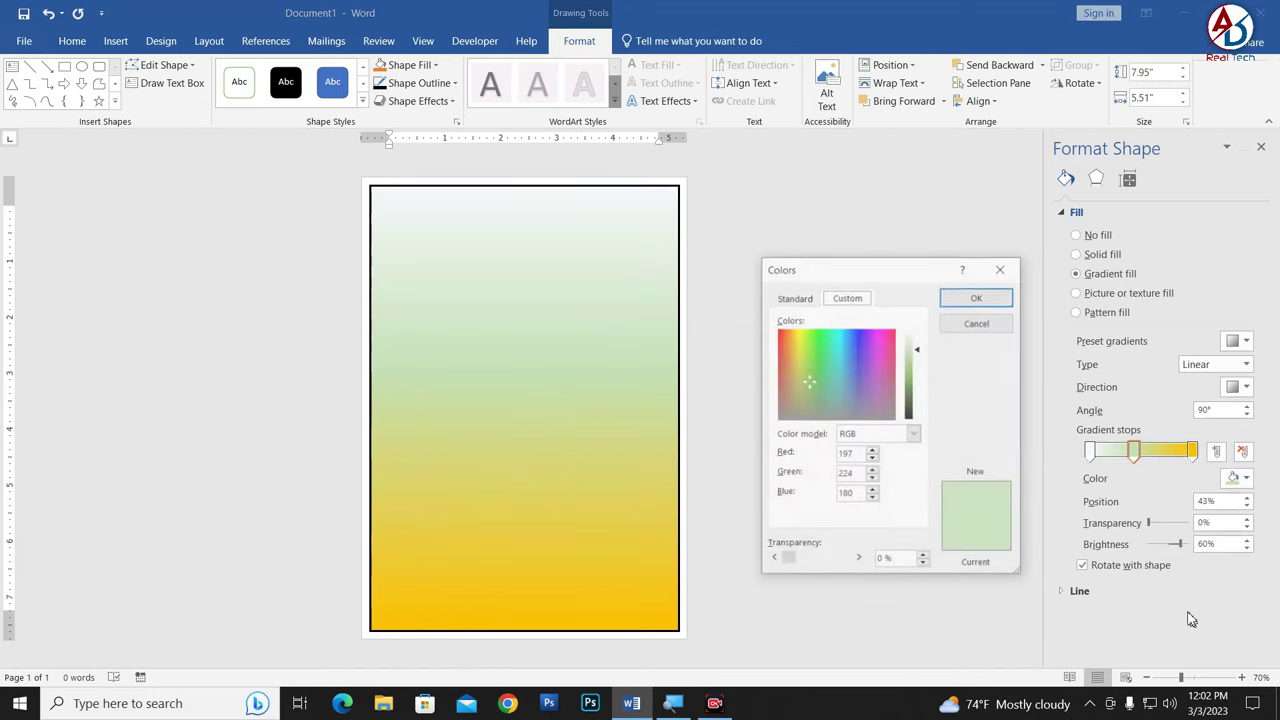
pyautogui.click(817, 350)
pyautogui.moveTo(815, 334); pyautogui.dragTo(811, 331)
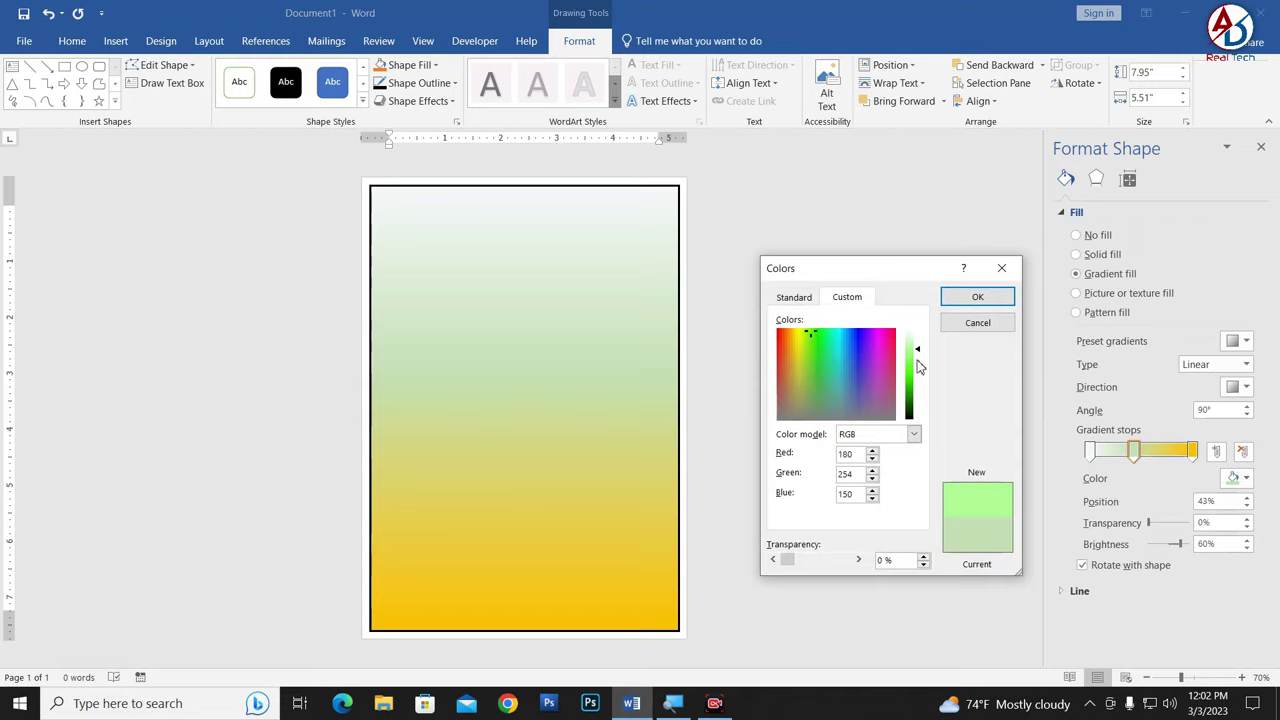
pyautogui.moveTo(918, 358); pyautogui.dragTo(920, 363)
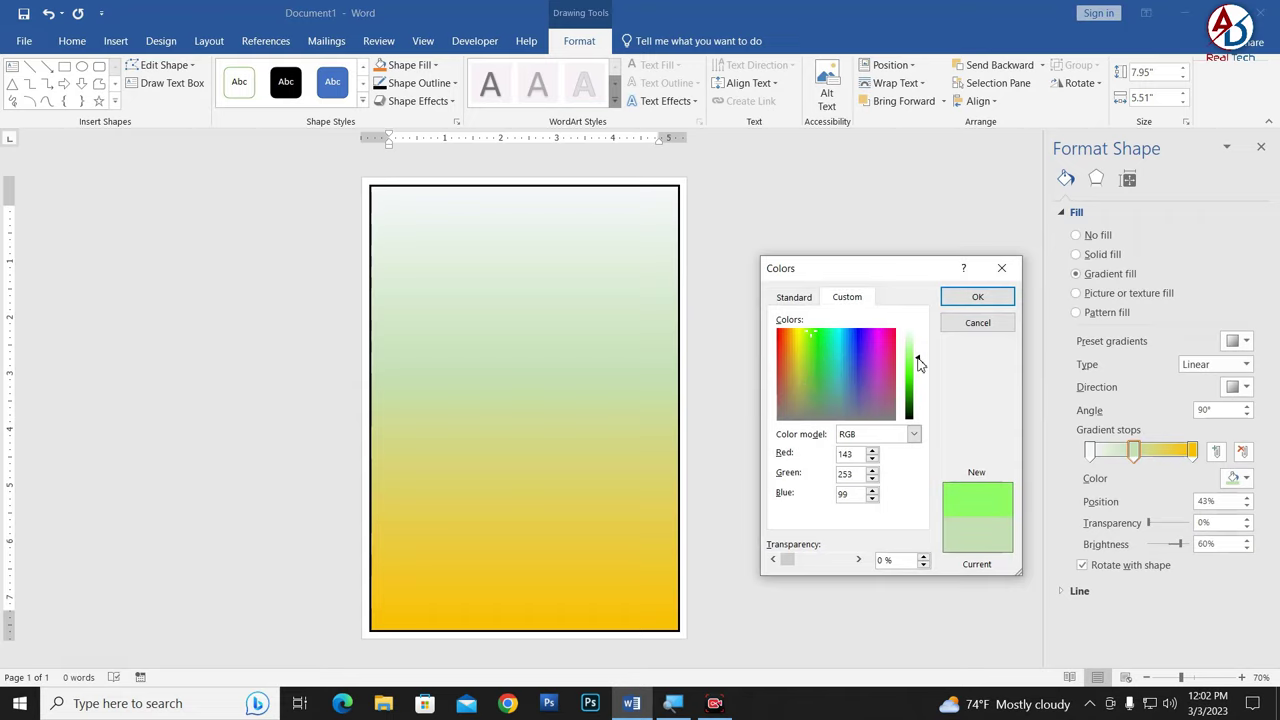
pyautogui.click(977, 297)
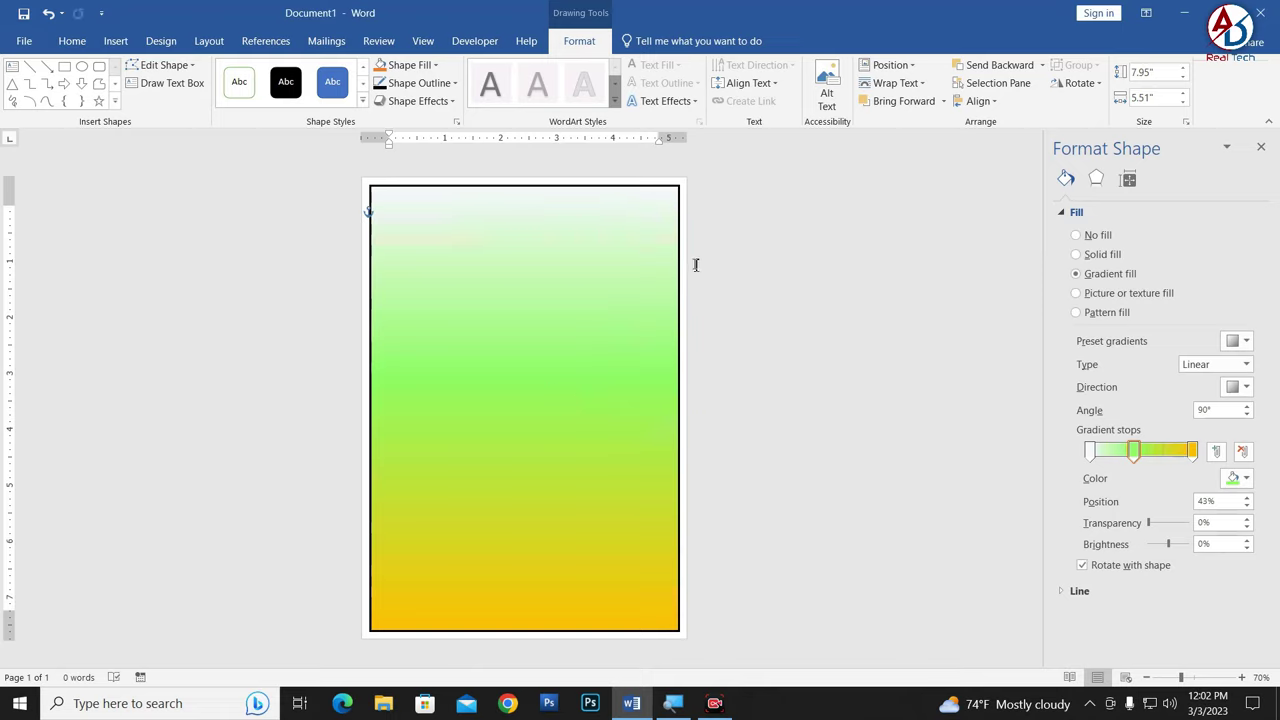
# Step: Shift the green stop to about 49% and make the bottom stop bright yellow (RGB 253, 241, 3)
pyautogui.click(1090, 451)
pyautogui.click(1136, 455)
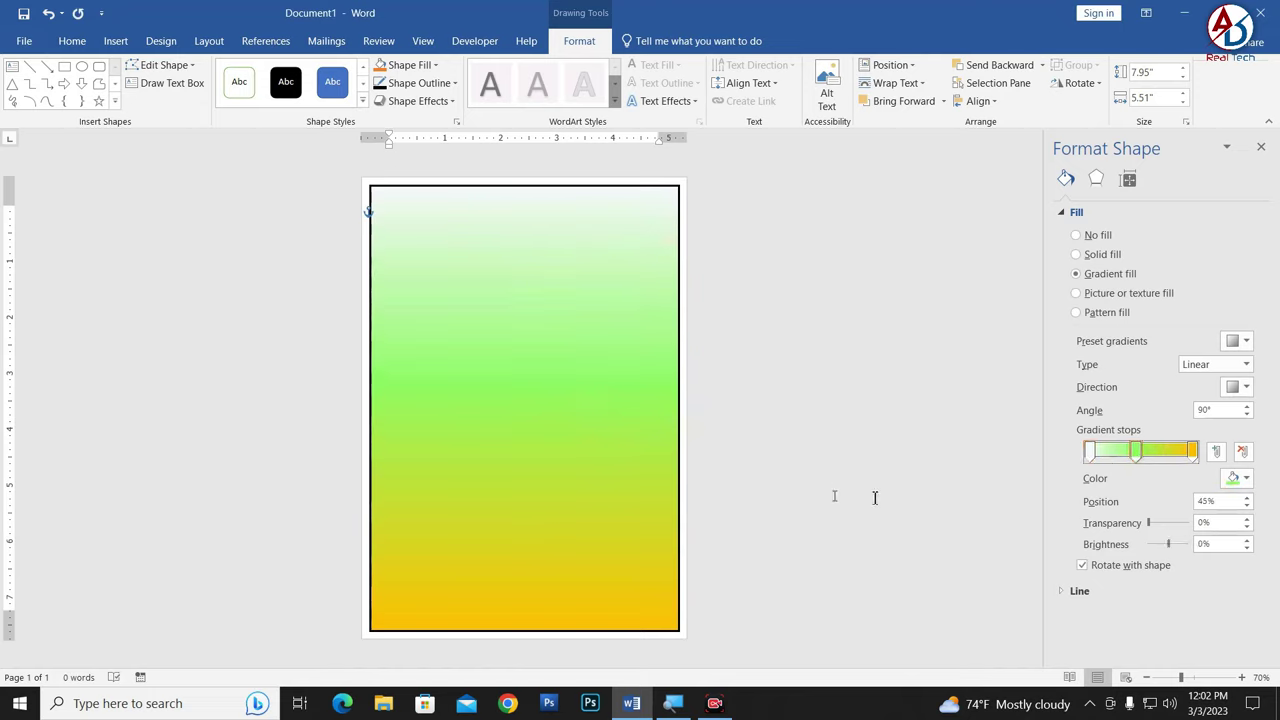
pyautogui.moveTo(1142, 457); pyautogui.dragTo(1146, 457)
pyautogui.click(1194, 455)
pyautogui.click(1245, 478)
pyautogui.click(1216, 651)
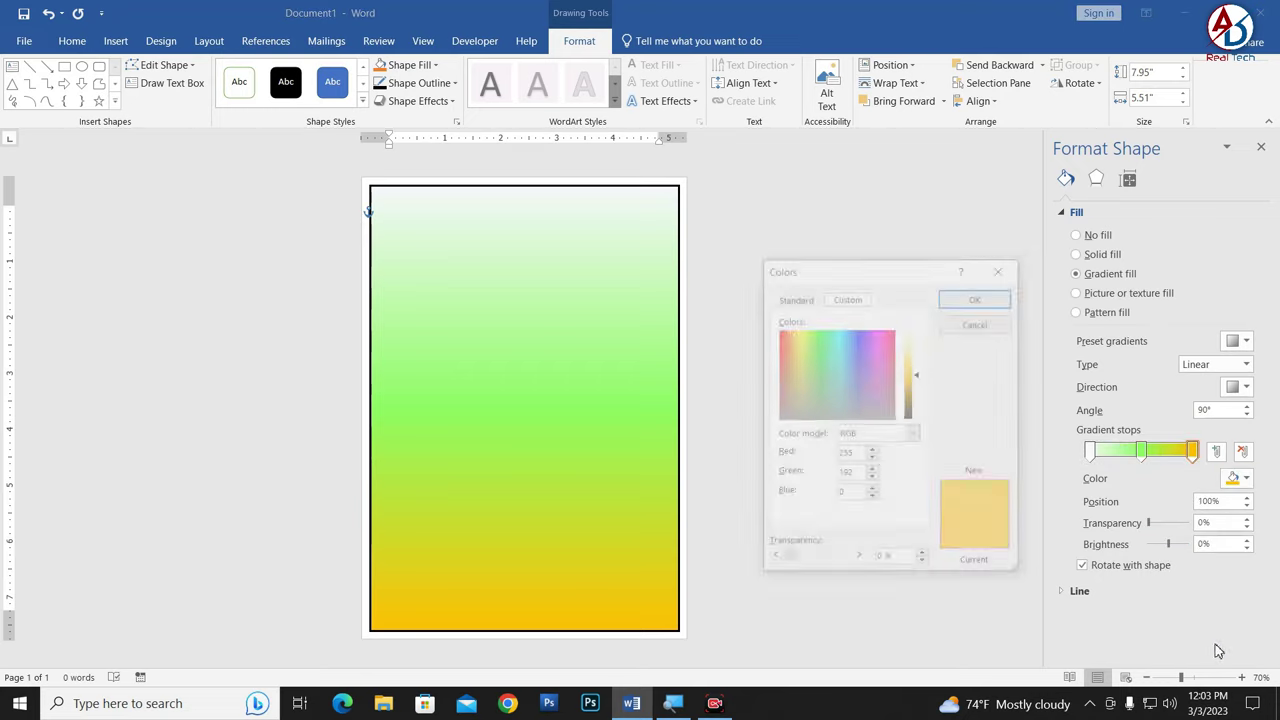
pyautogui.click(796, 332)
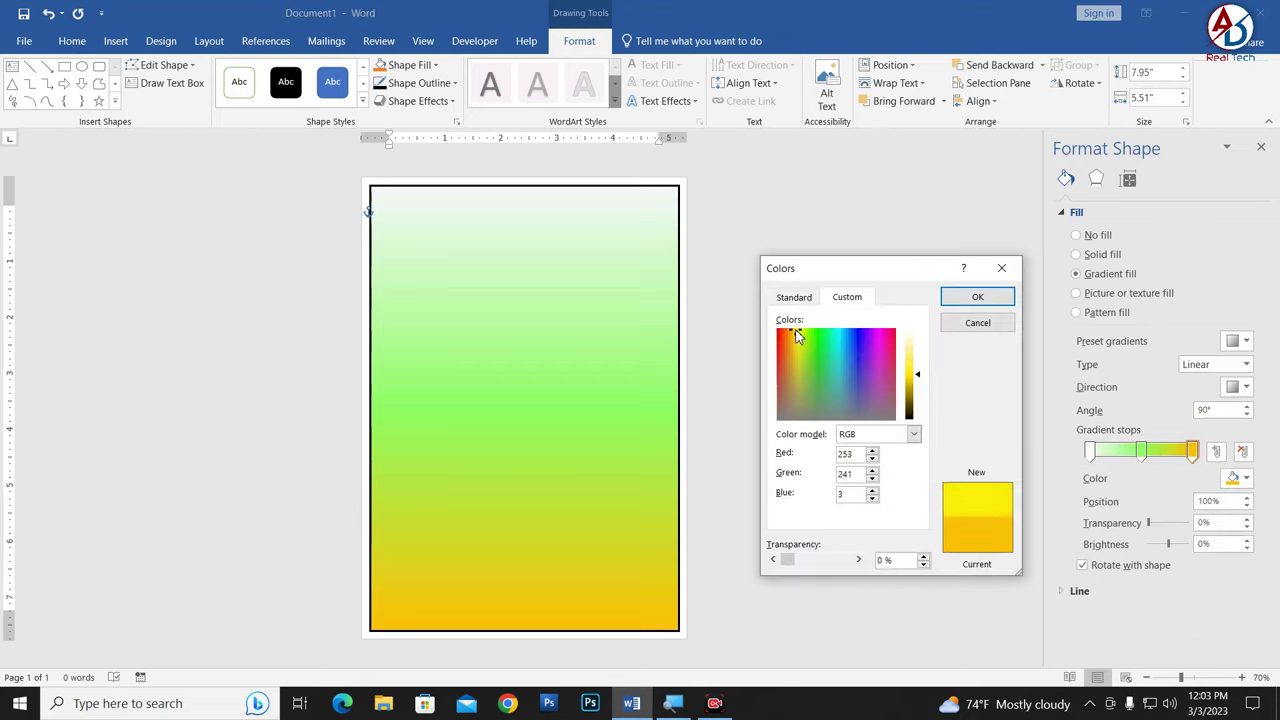
pyautogui.click(977, 296)
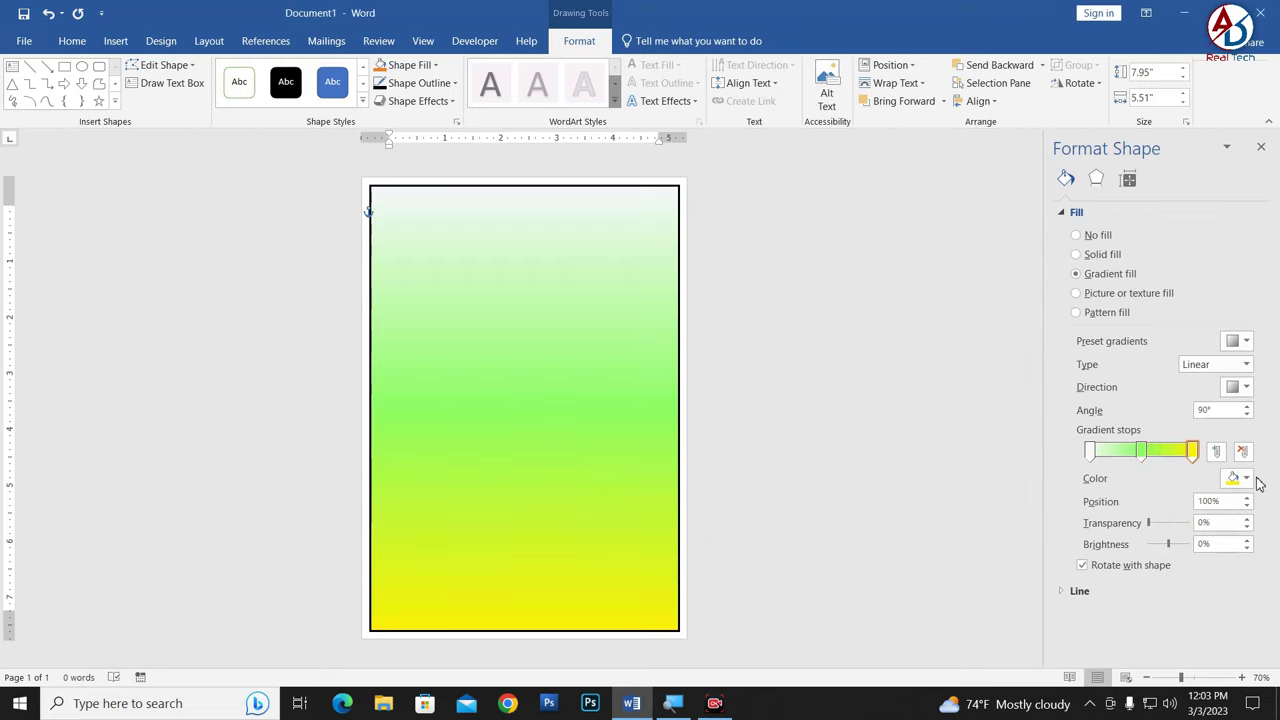
# Step: Close the formatting pane and draw a rectangle band across the top of the page
pyautogui.click(637, 394)
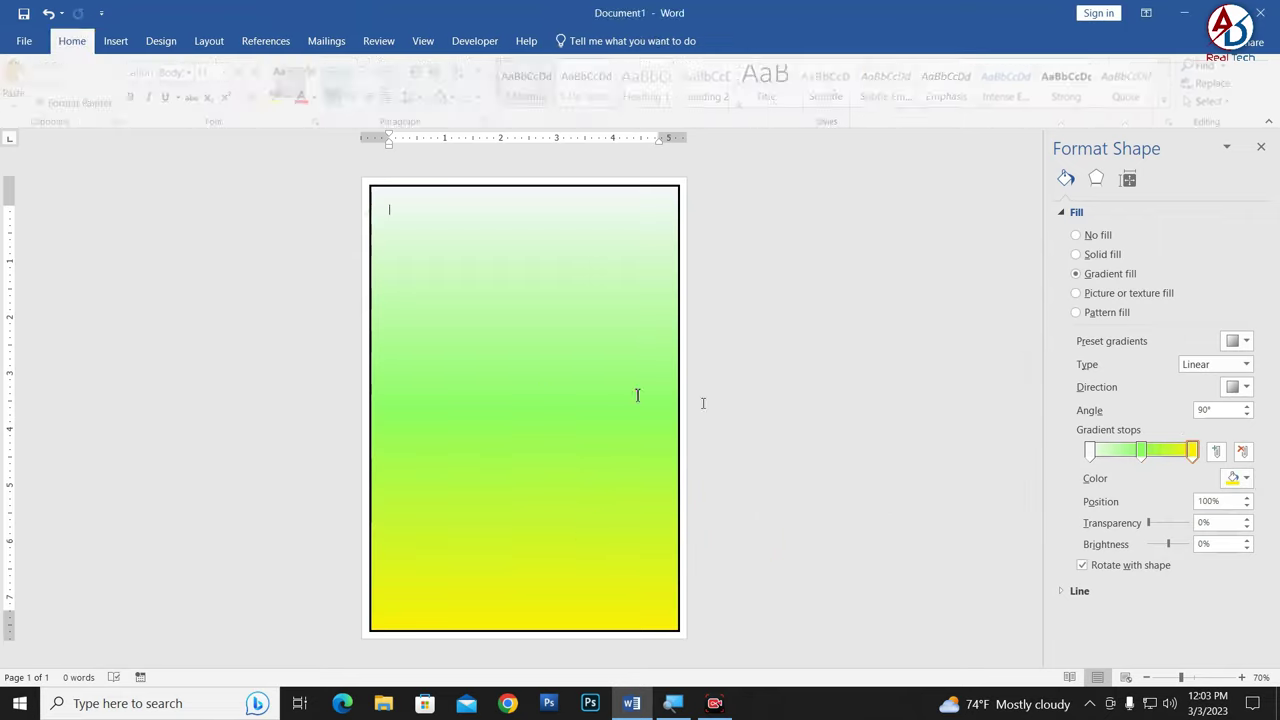
pyautogui.scroll(-1, 645, 514)
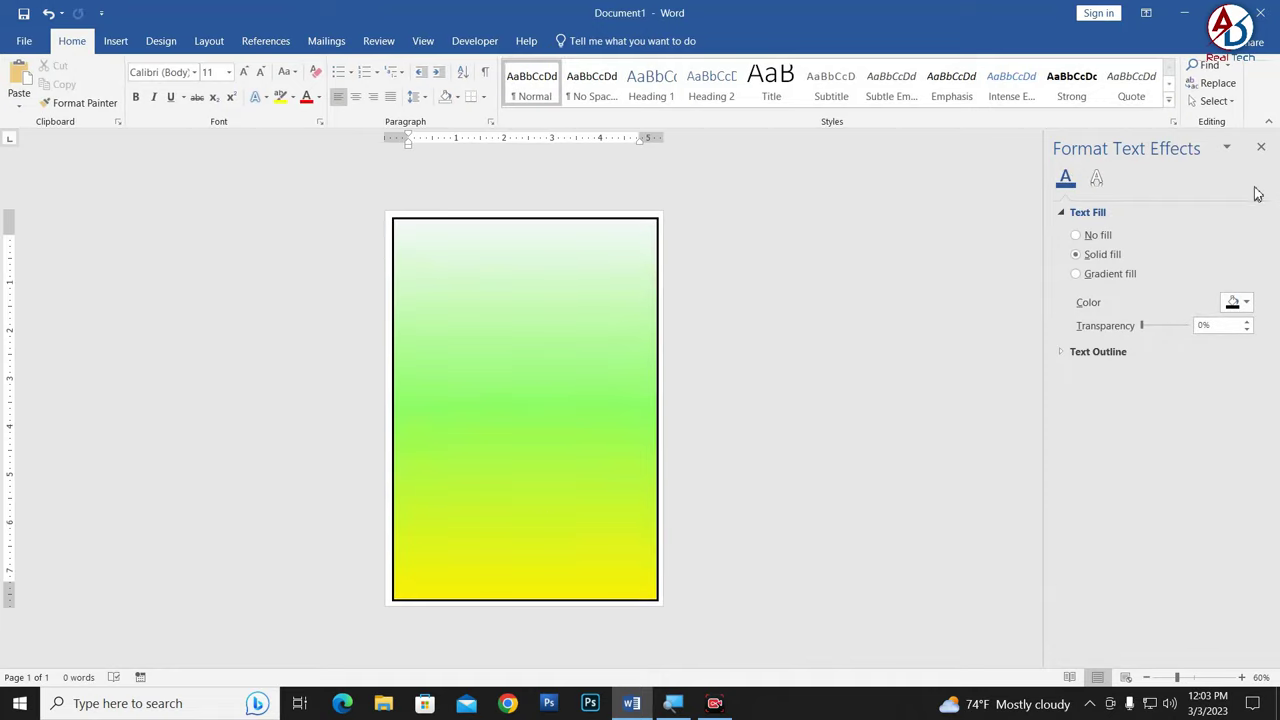
pyautogui.click(1260, 147)
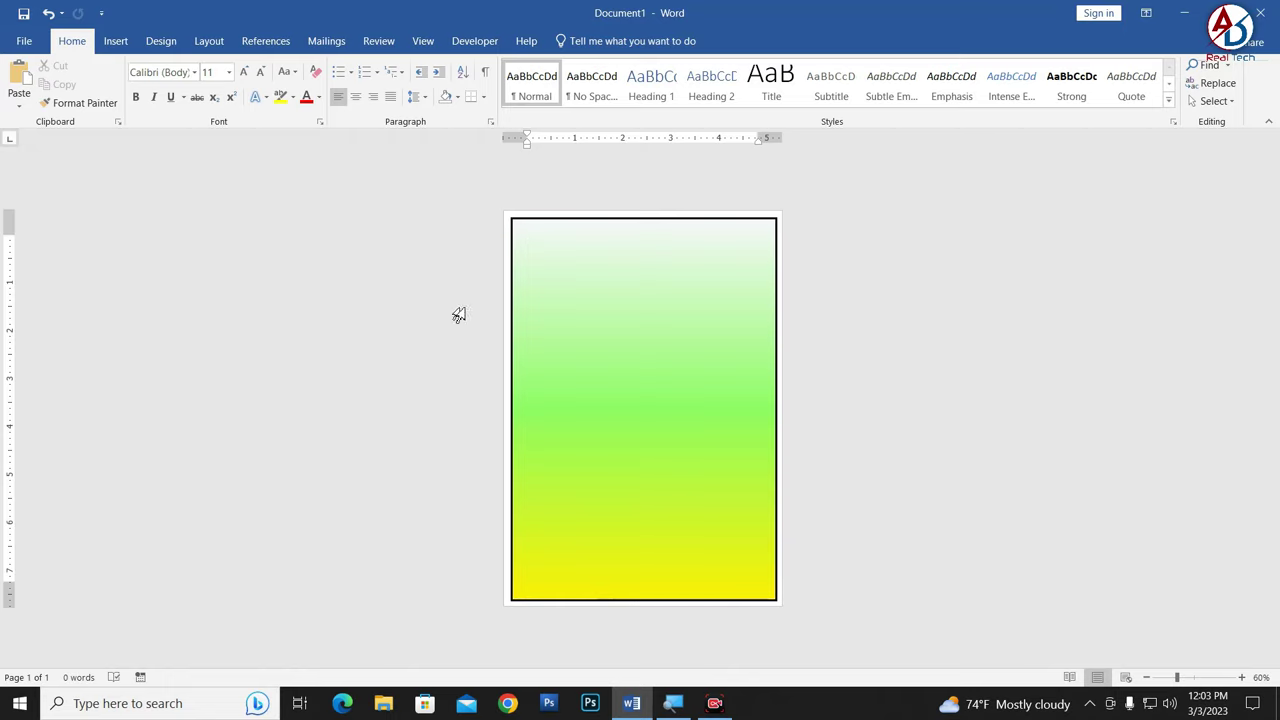
pyautogui.click(113, 43)
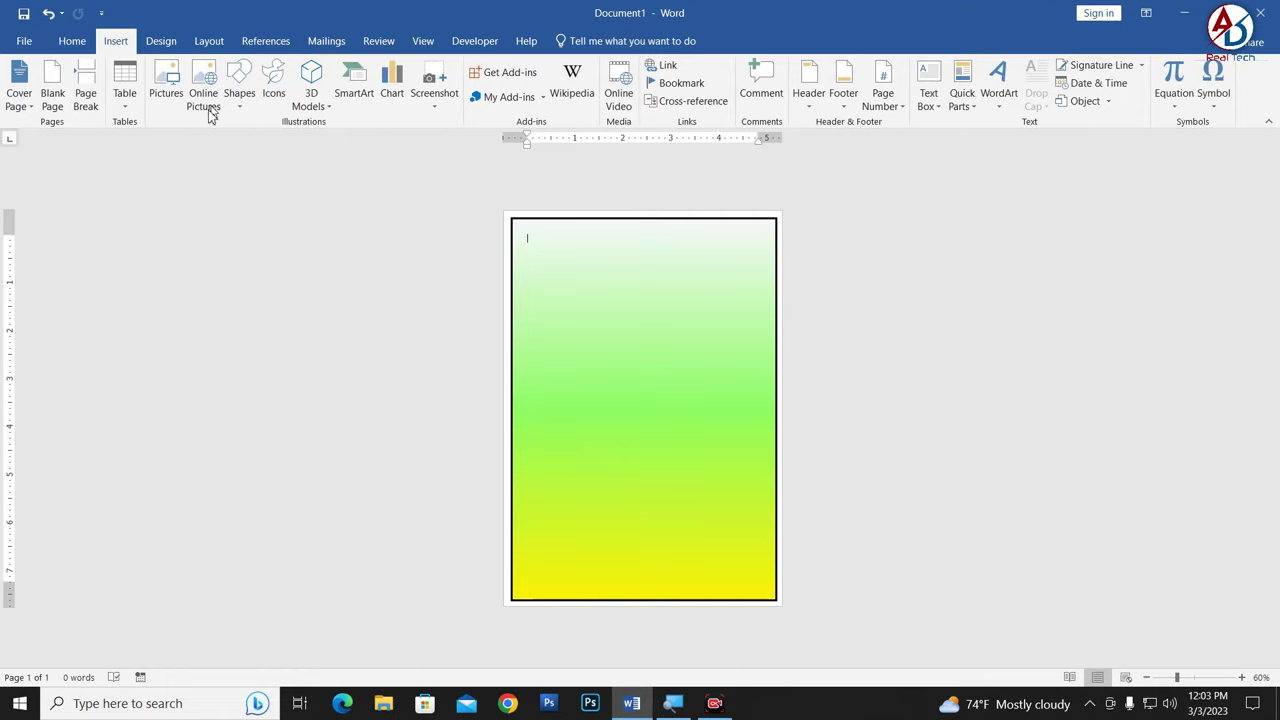
pyautogui.click(240, 95)
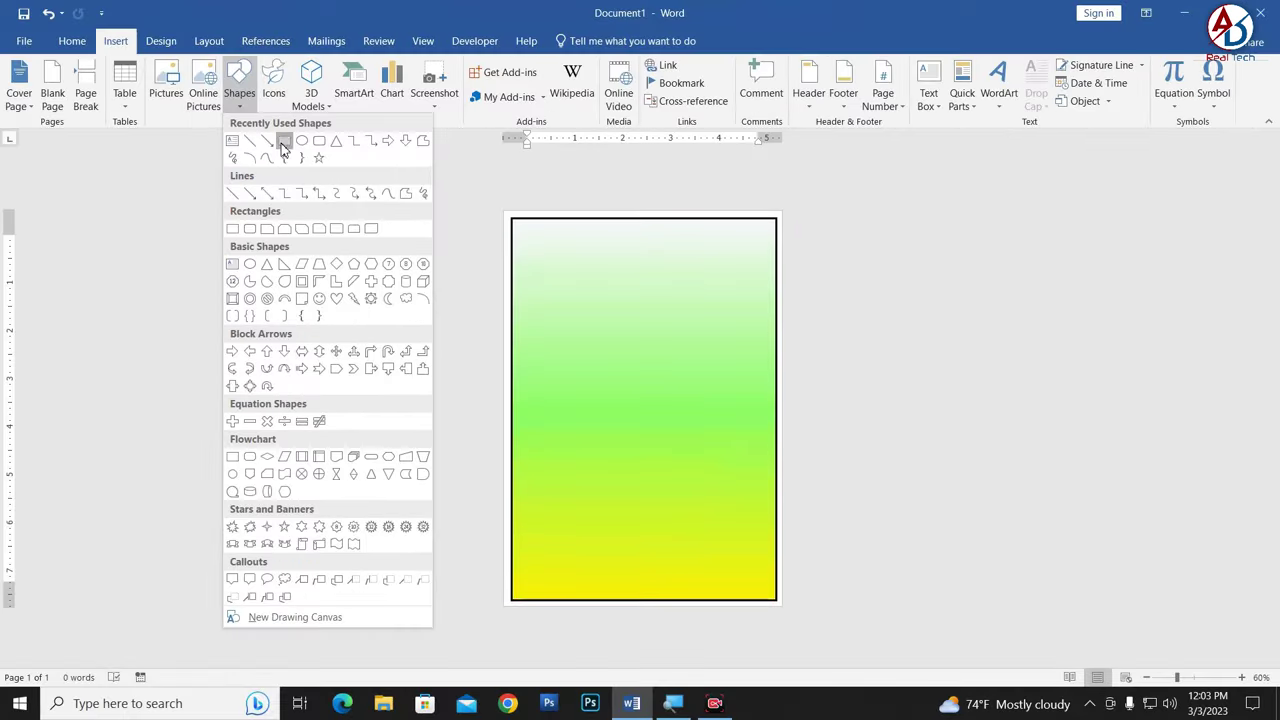
pyautogui.click(283, 145)
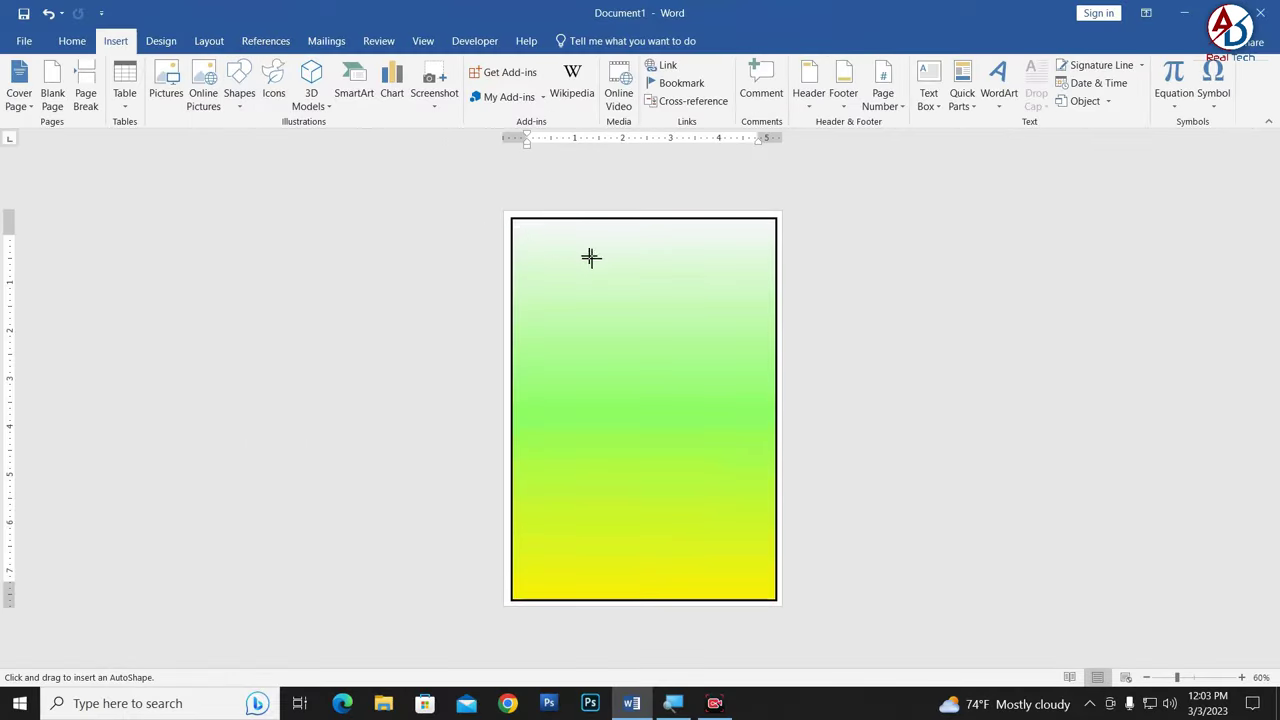
pyautogui.scroll(5, 590, 257)
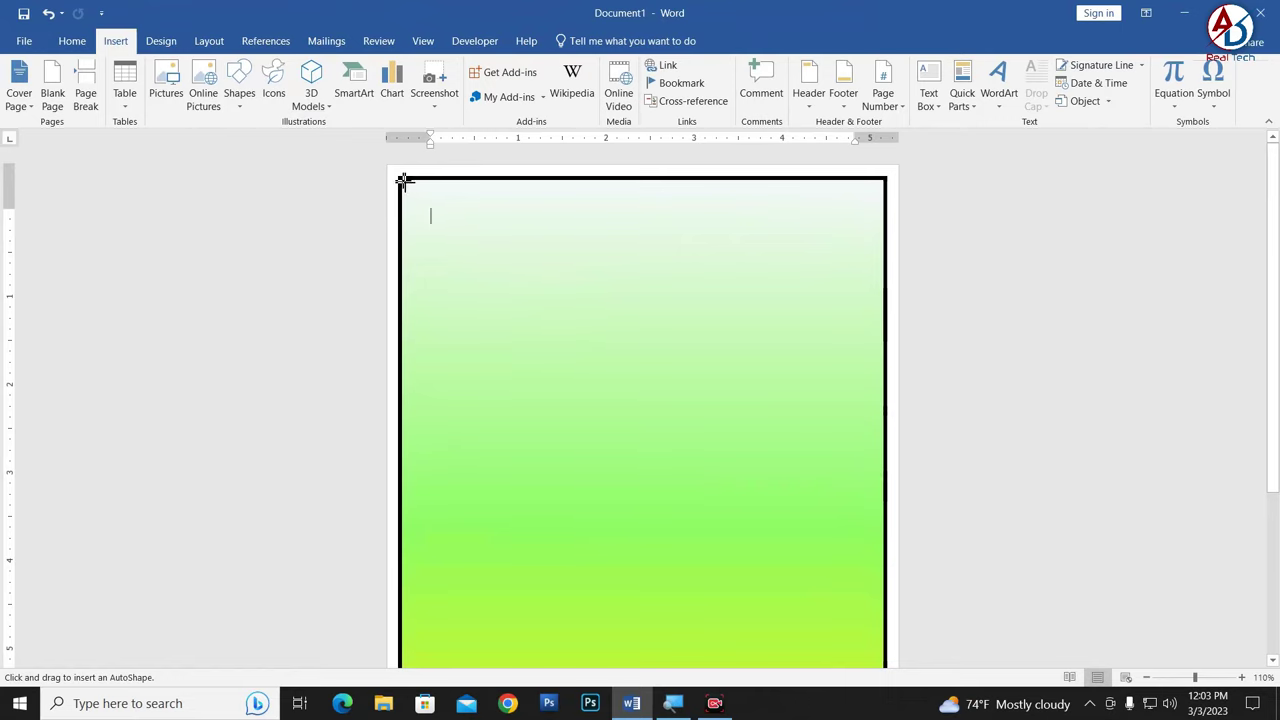
pyautogui.moveTo(402, 179); pyautogui.dragTo(885, 240)
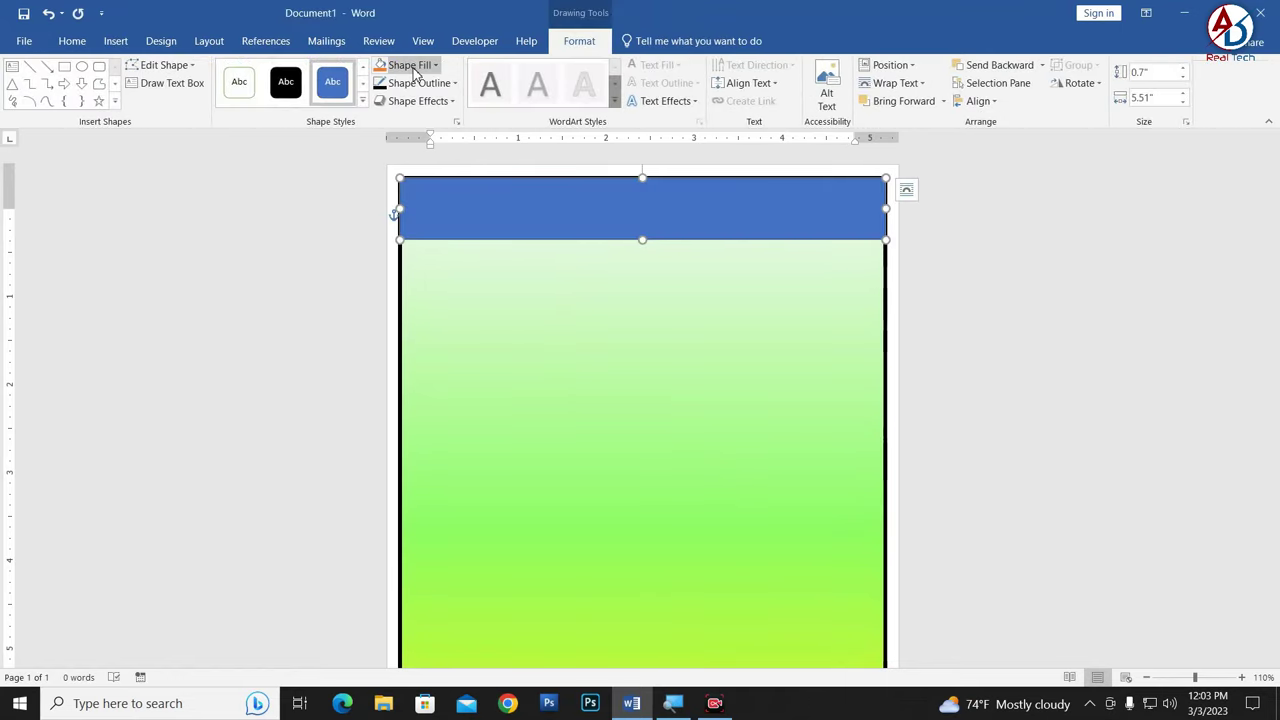
# Step: Fill the top band red, remove its outline, and pull its right edge in slightly
pyautogui.click(414, 66)
pyautogui.click(392, 190)
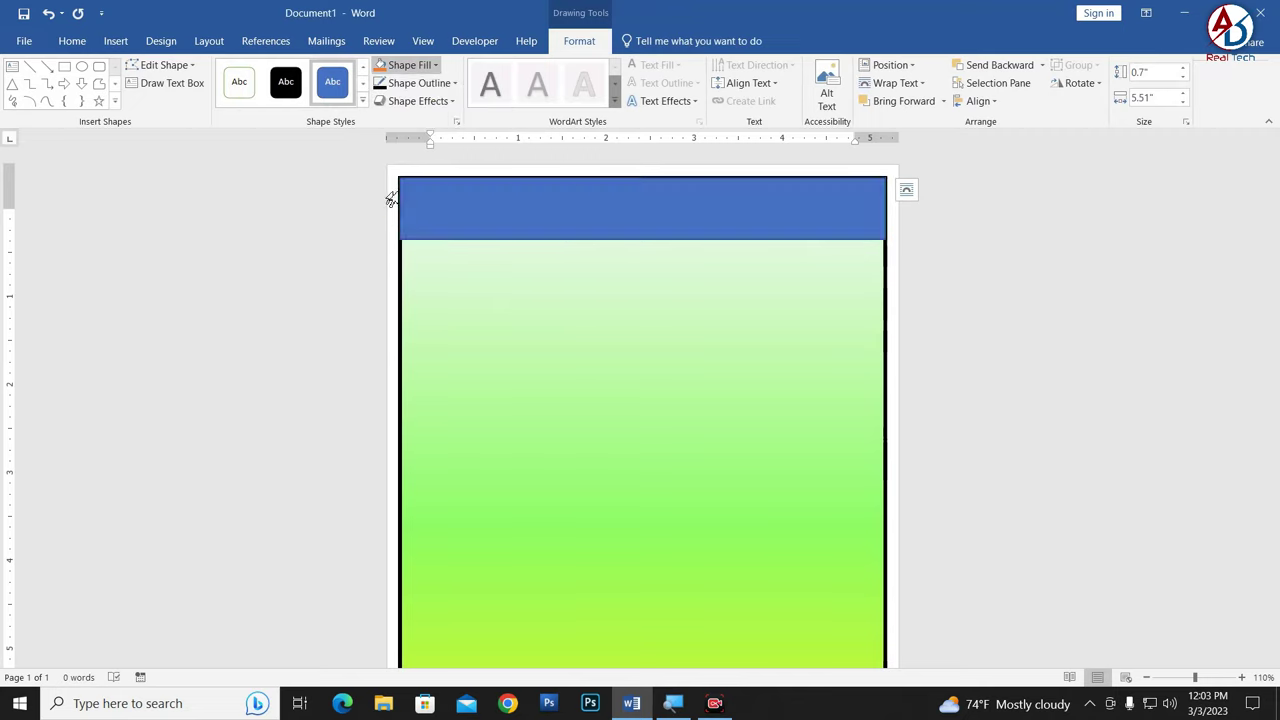
pyautogui.click(427, 88)
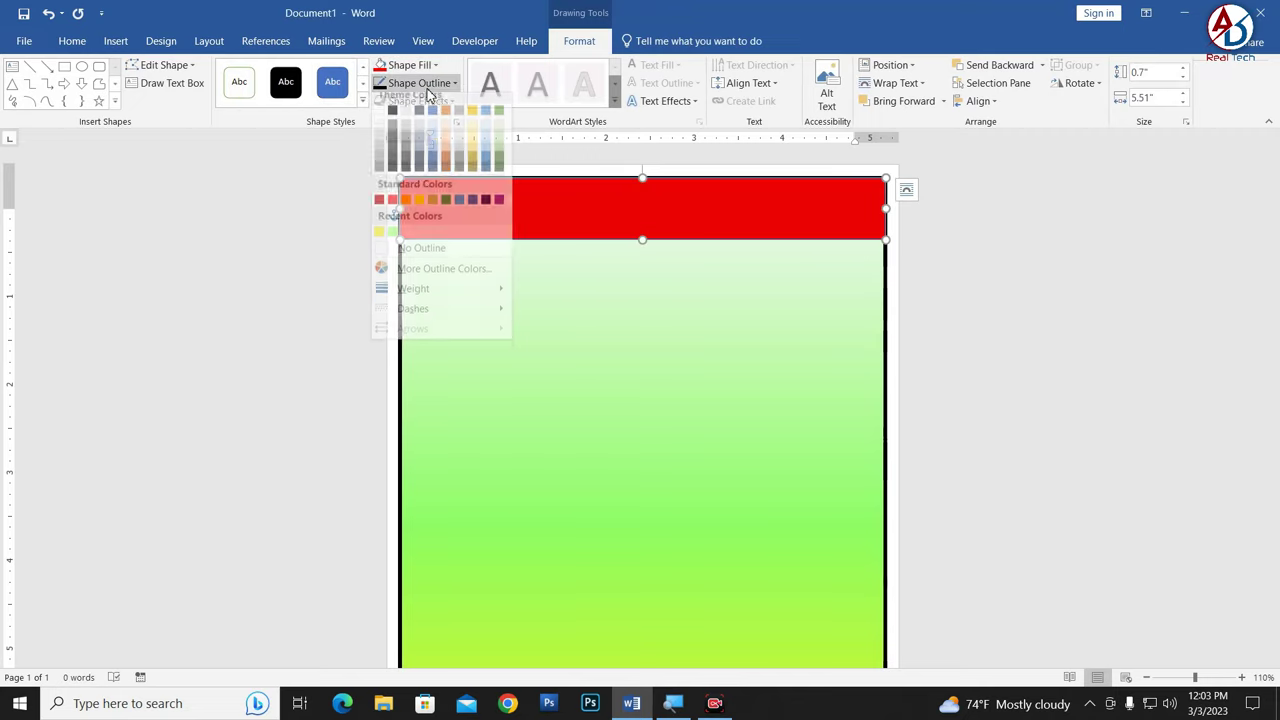
pyautogui.click(423, 247)
pyautogui.click(1023, 297)
pyautogui.scroll(4, 780, 309)
pyautogui.click(843, 237)
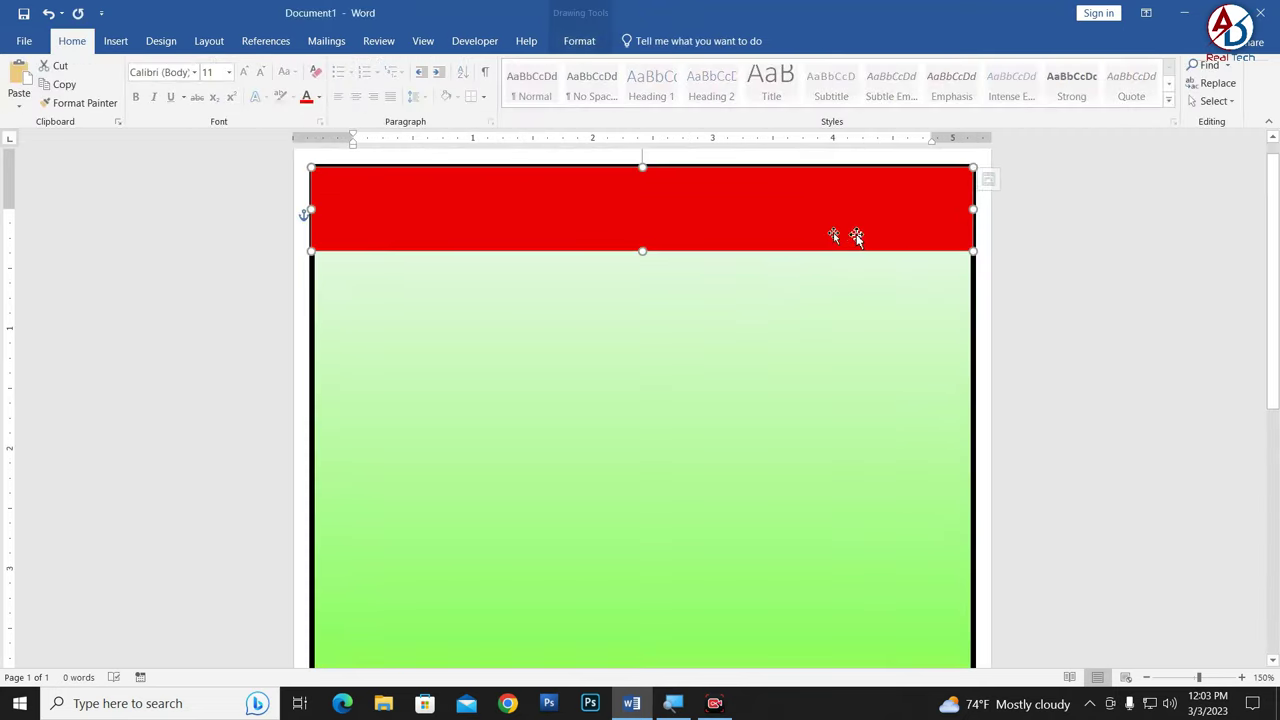
pyautogui.moveTo(975, 210); pyautogui.dragTo(969, 209)
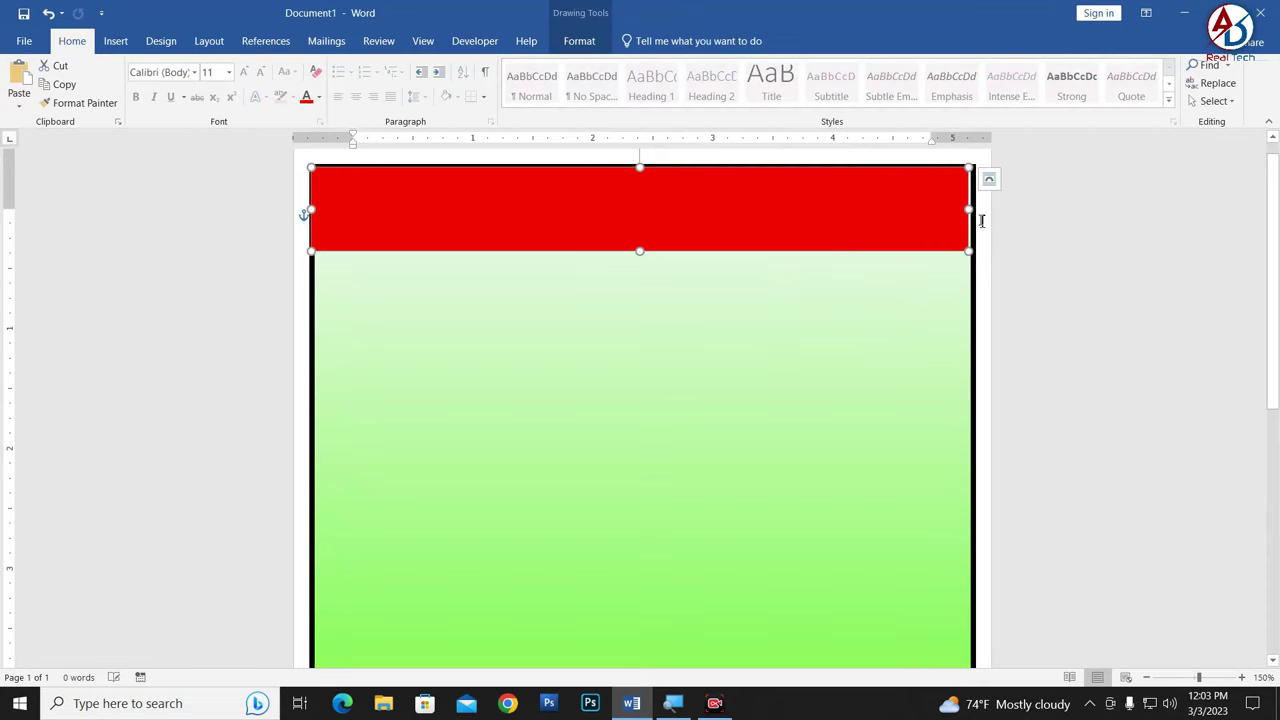
# Step: Check the red band's placement and select the red header band
pyautogui.click(1143, 277)
pyautogui.scroll(-3, 1143, 277)
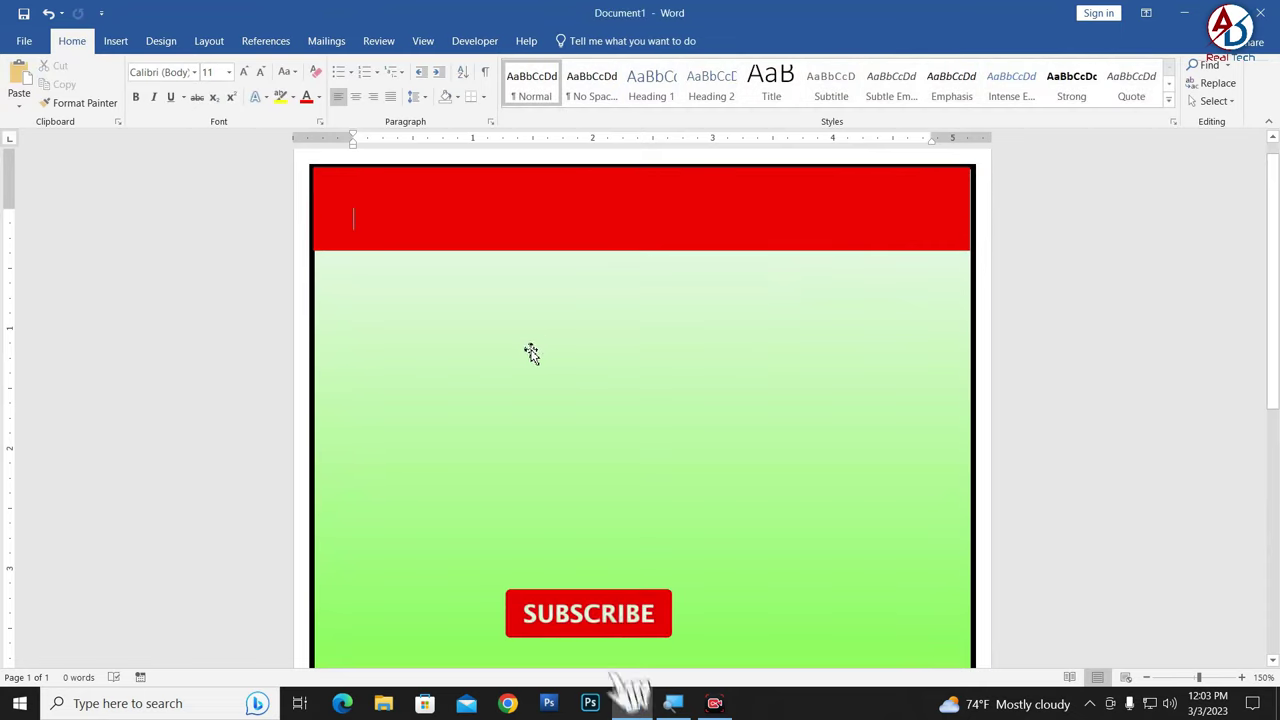
pyautogui.scroll(2, 706, 337)
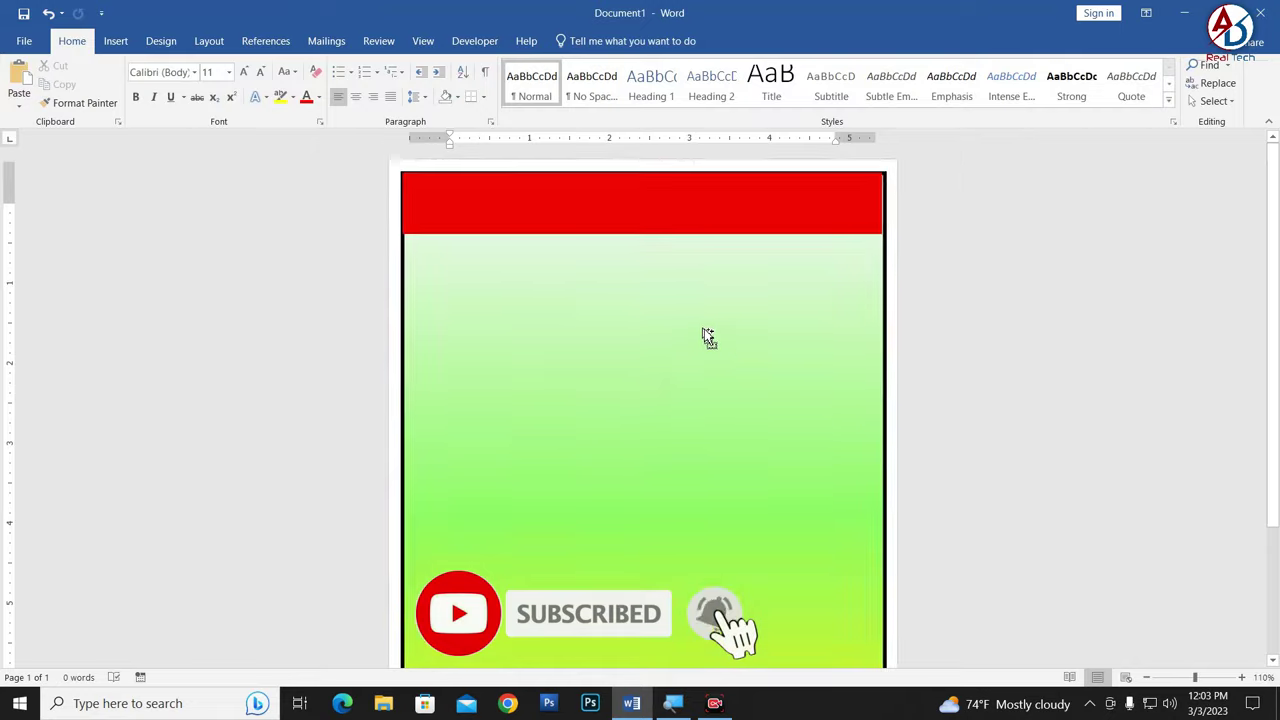
pyautogui.click(823, 236)
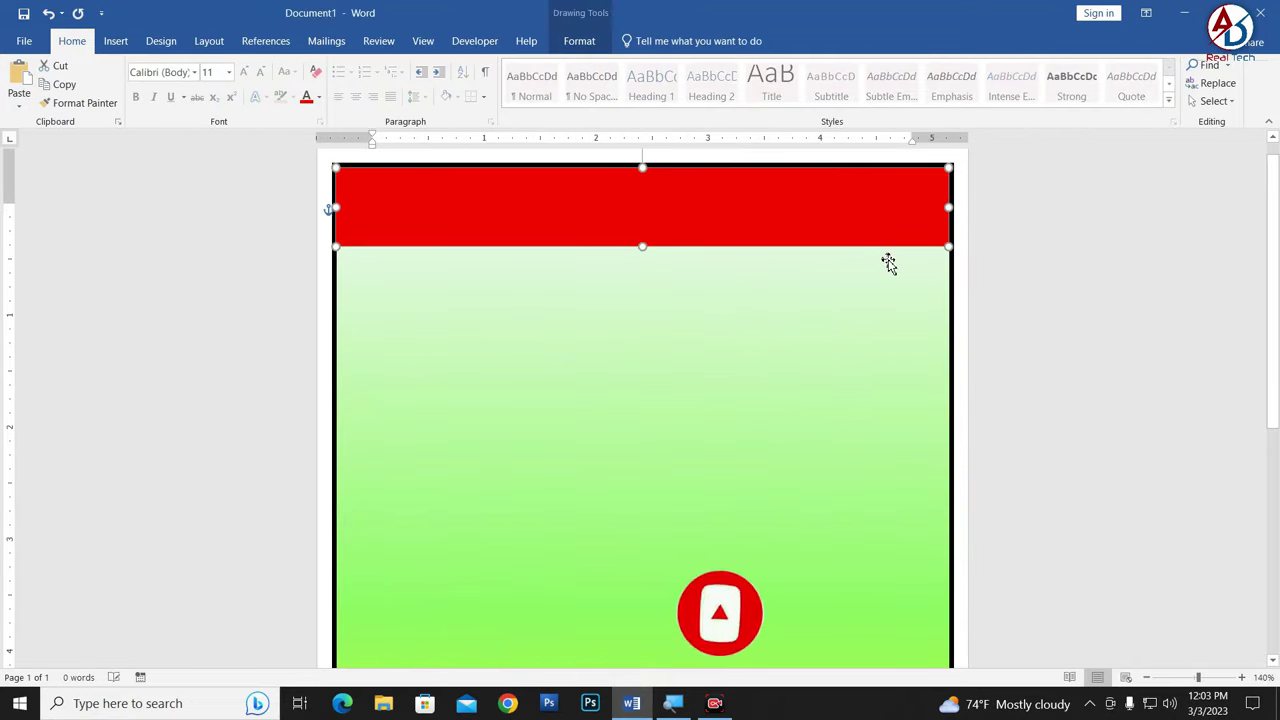
pyautogui.click(1113, 286)
pyautogui.click(803, 240)
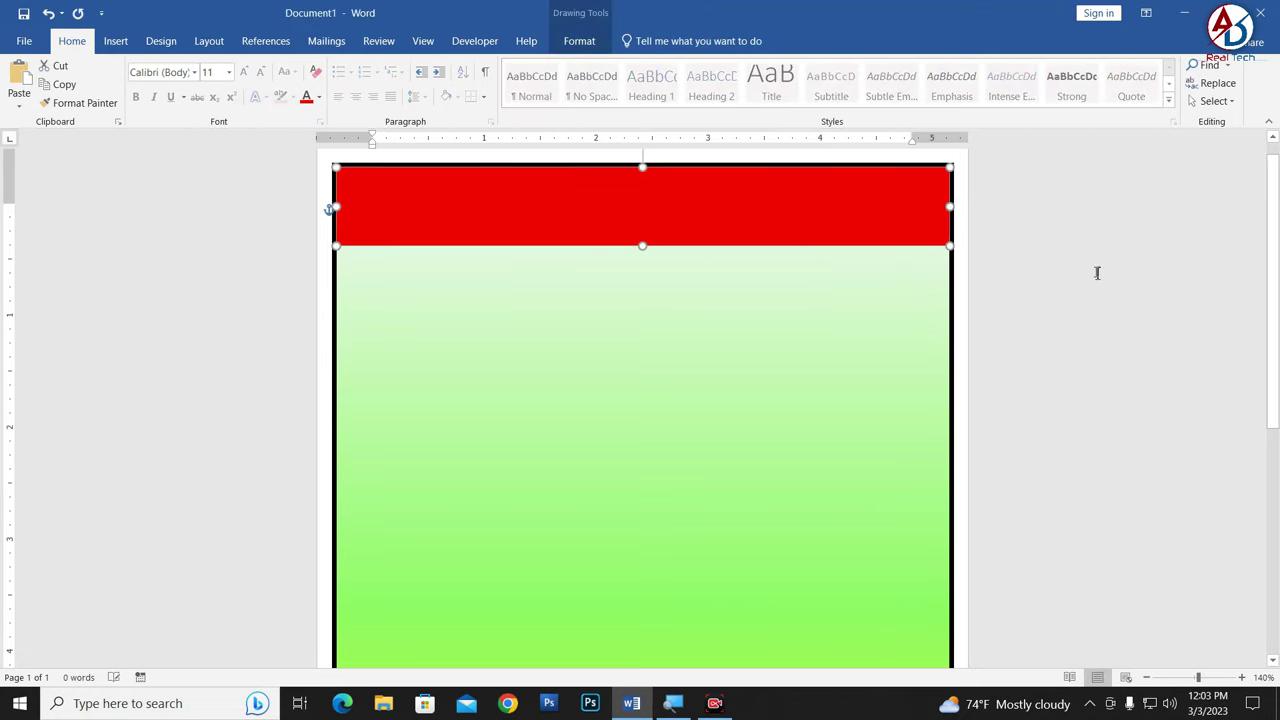
pyautogui.click(1142, 288)
pyautogui.scroll(-4, 806, 350)
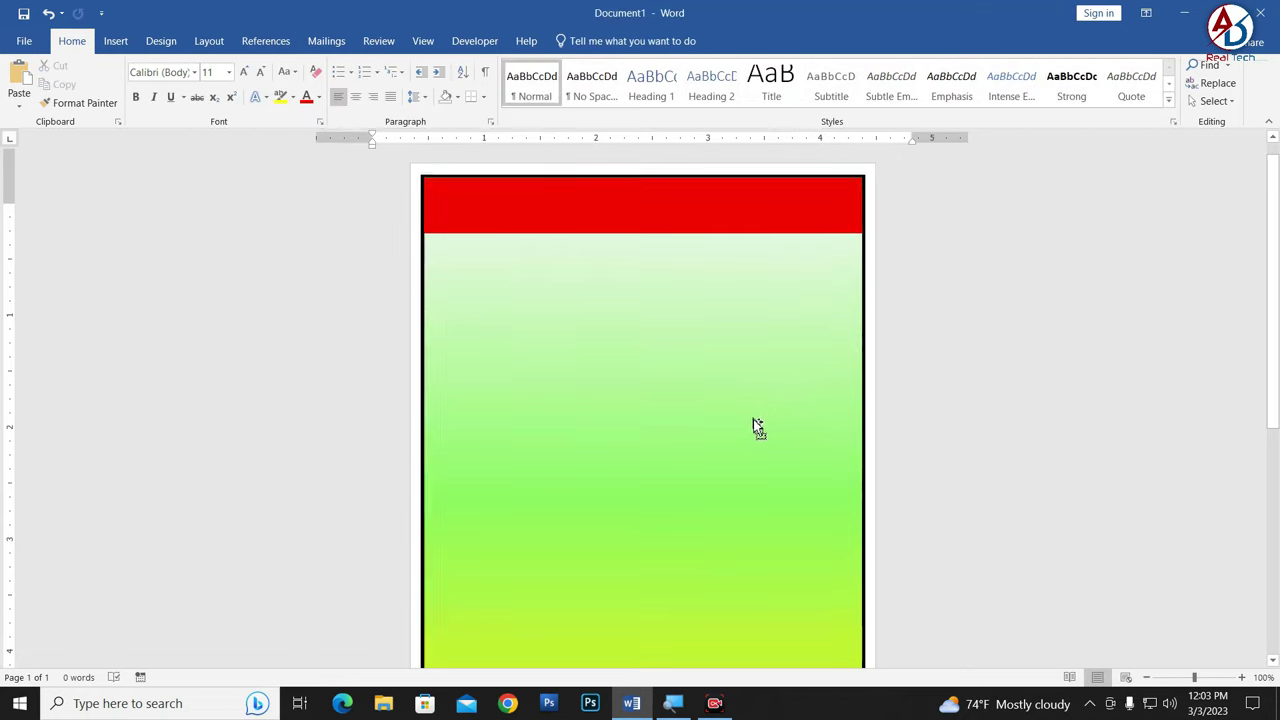
pyautogui.scroll(-2, 705, 357)
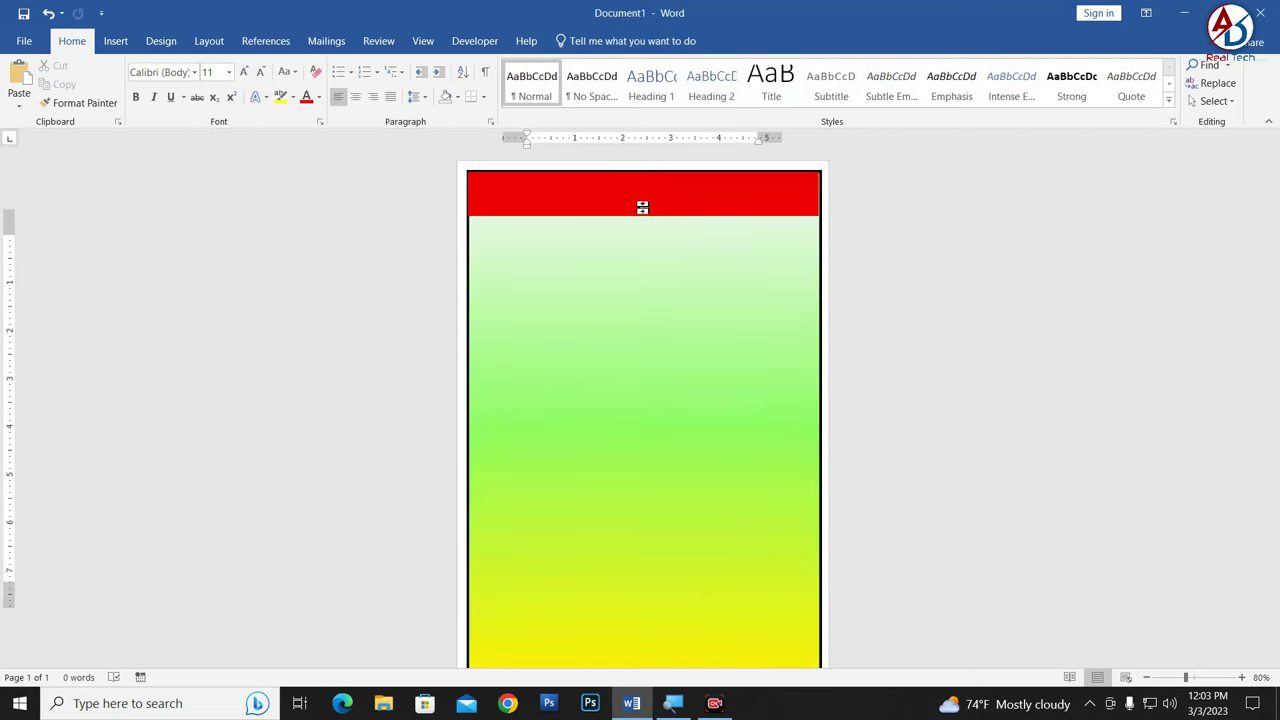
pyautogui.scroll(1, 663, 268)
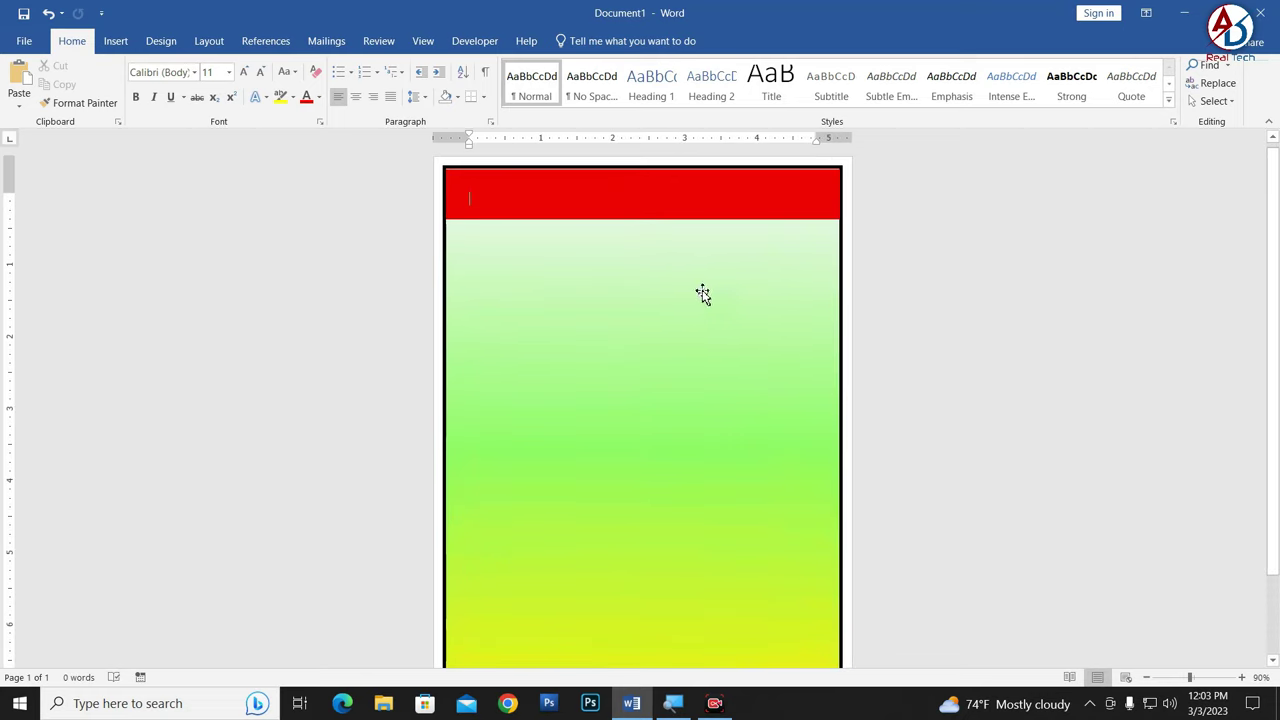
pyautogui.click(711, 213)
# Step: Duplicate the red band, make the copy thinner, and place it below the pale upper area
pyautogui.click(1040, 274)
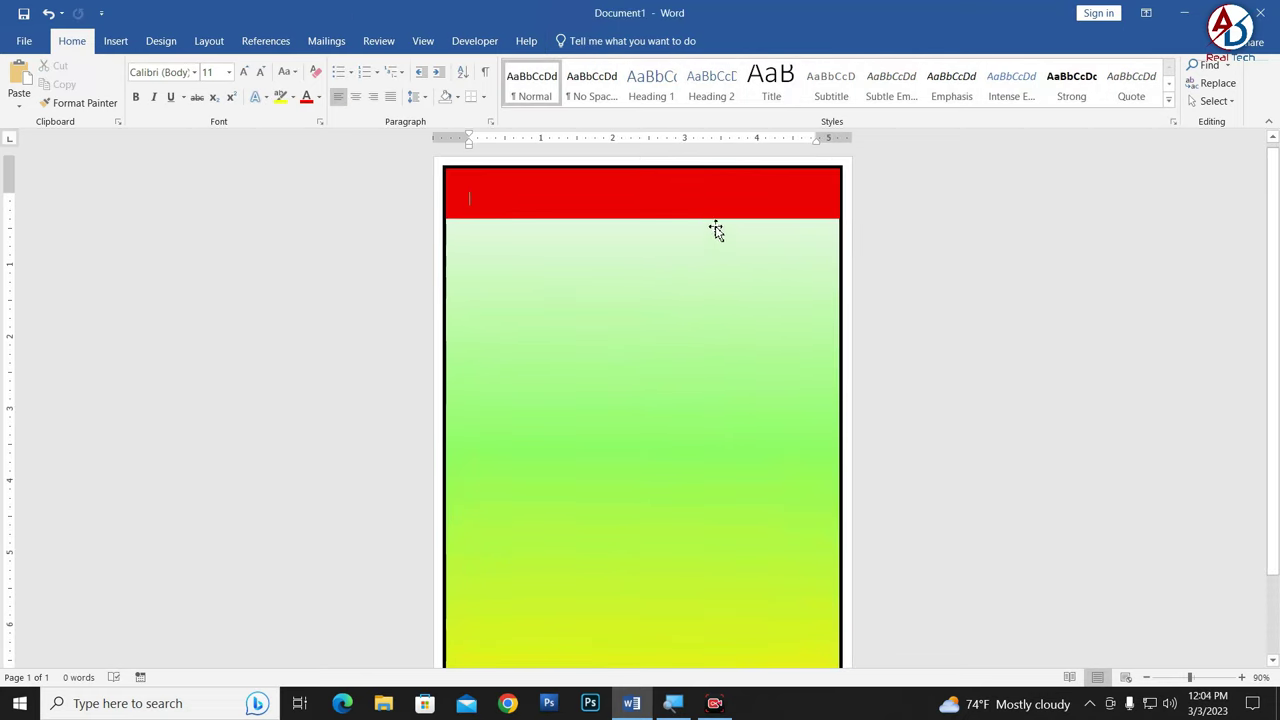
pyautogui.moveTo(700, 216); pyautogui.dragTo(693, 366)
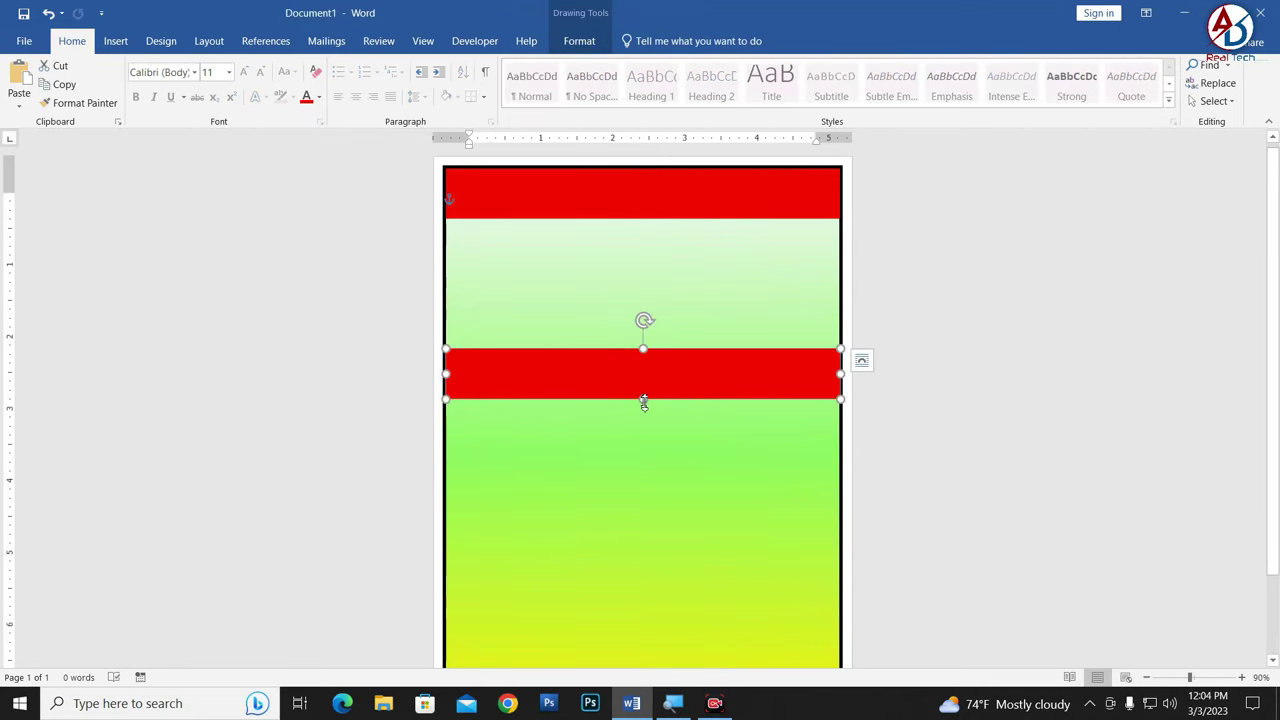
pyautogui.moveTo(644, 400)
pyautogui.mouseDown()
pyautogui.moveTo(644, 381)
pyautogui.moveTo(723, 355)
pyautogui.mouseUp()
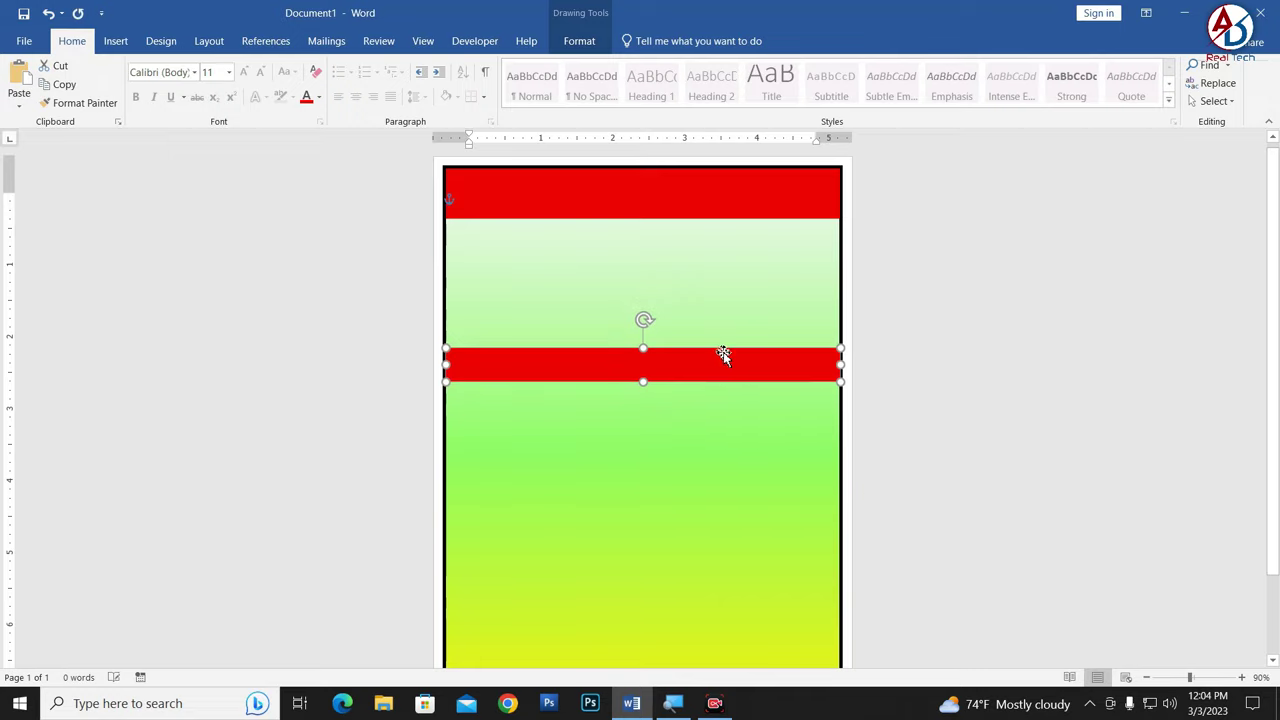
pyautogui.press('Up')
pyautogui.press('Up')
pyautogui.press('Up')
pyautogui.press('Up')
pyautogui.press('Up')
pyautogui.press('Up')
pyautogui.press('Up')
pyautogui.press('Up')
pyautogui.press('Up')
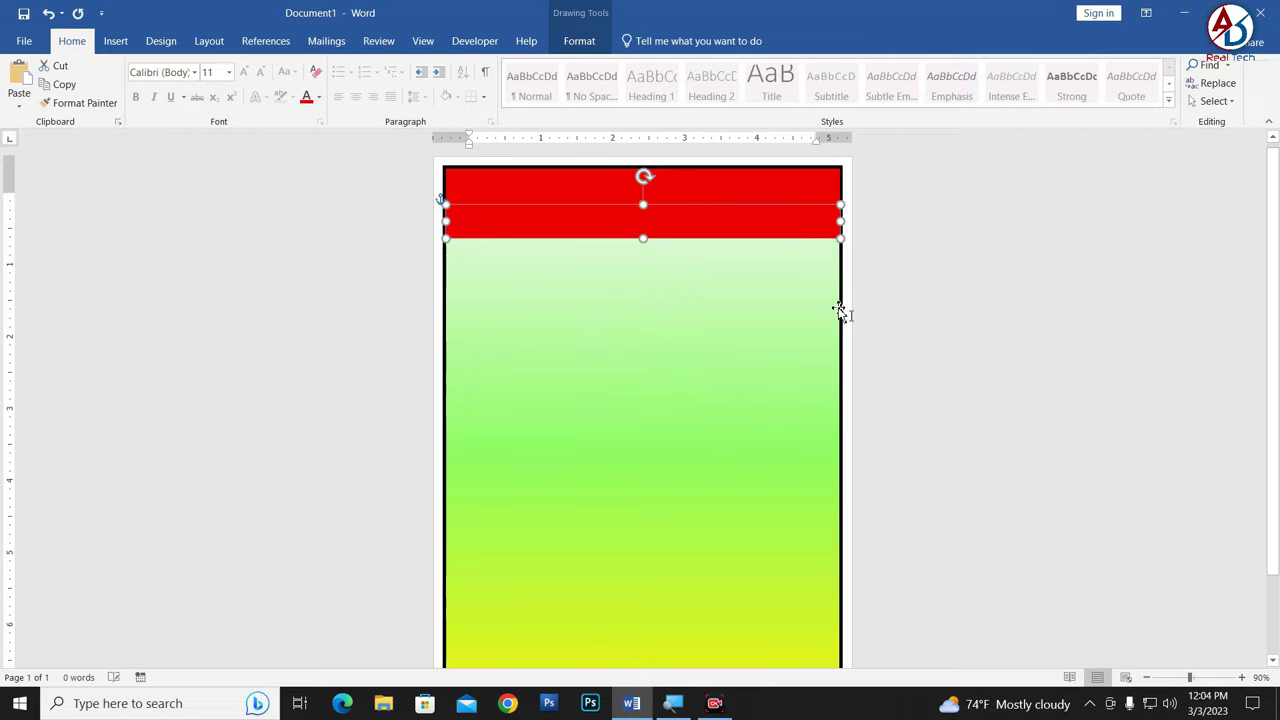
pyautogui.moveTo(765, 229); pyautogui.dragTo(760, 331)
pyautogui.click(920, 386)
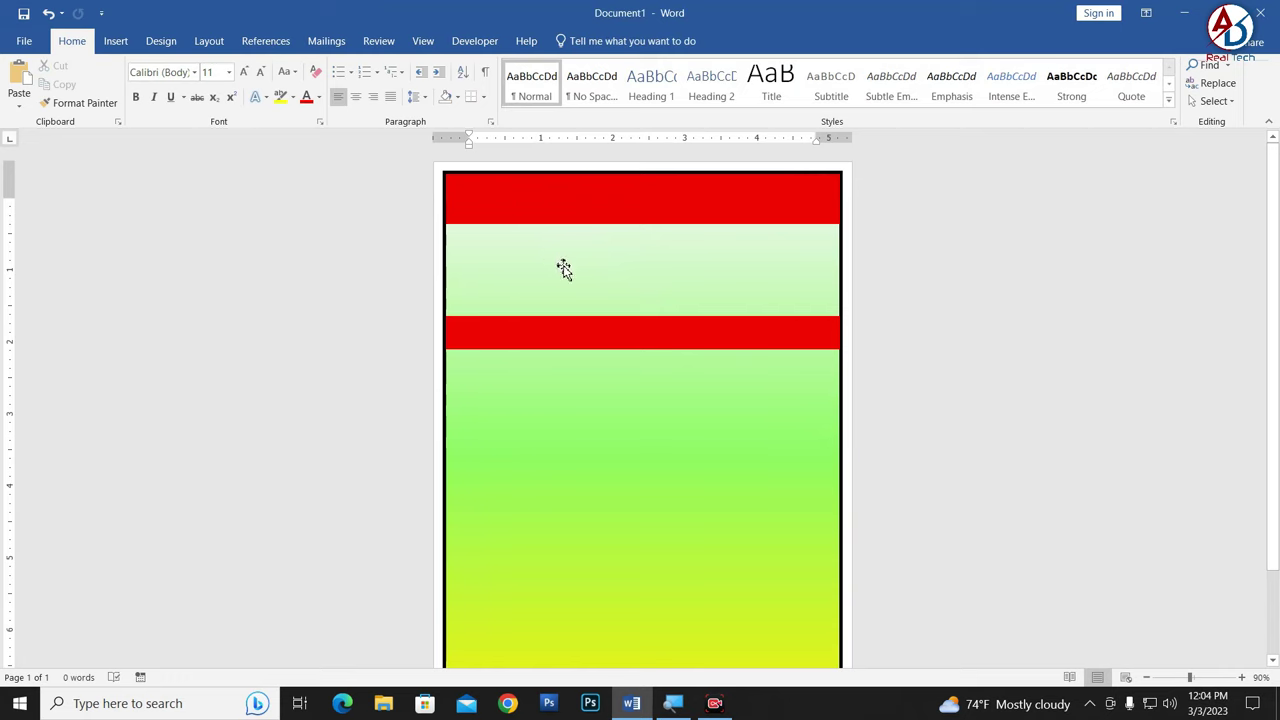
pyautogui.click(115, 41)
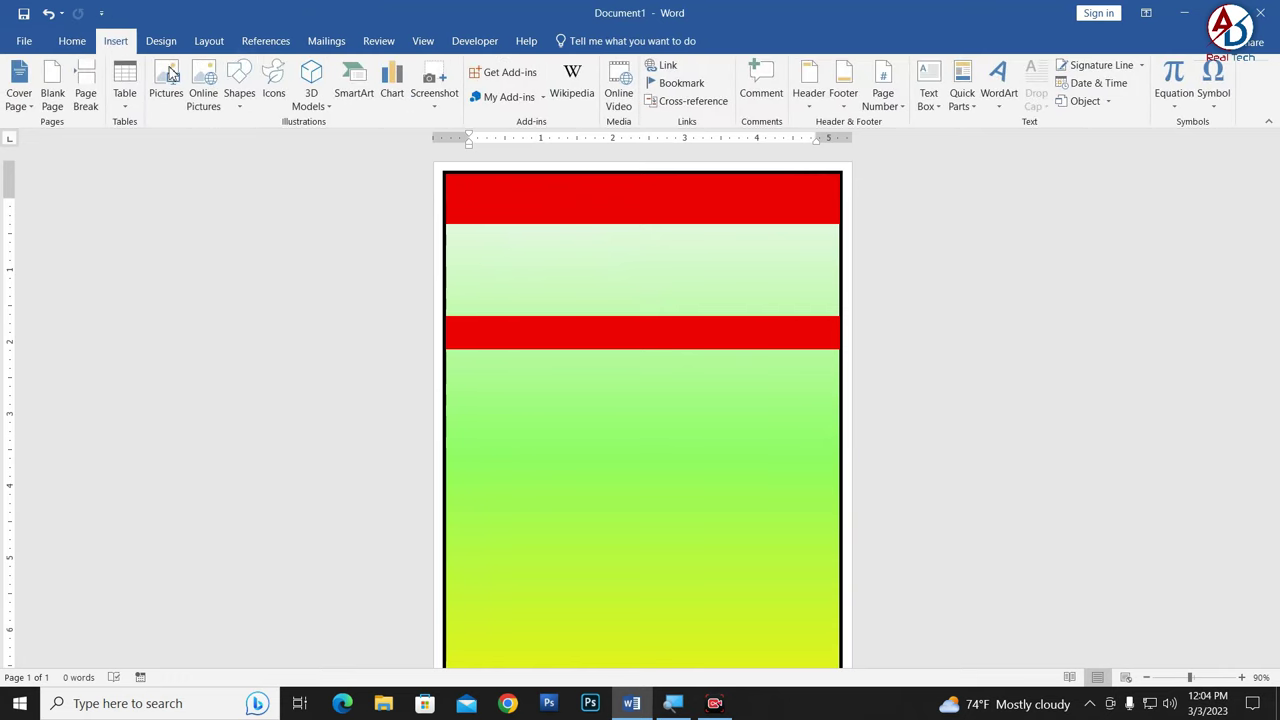
# Step: Add a plain No Spacing WordArt box between the red bands reading 'GLORY PRIMARY SCHOOL'
pyautogui.click(999, 80)
pyautogui.click(1000, 135)
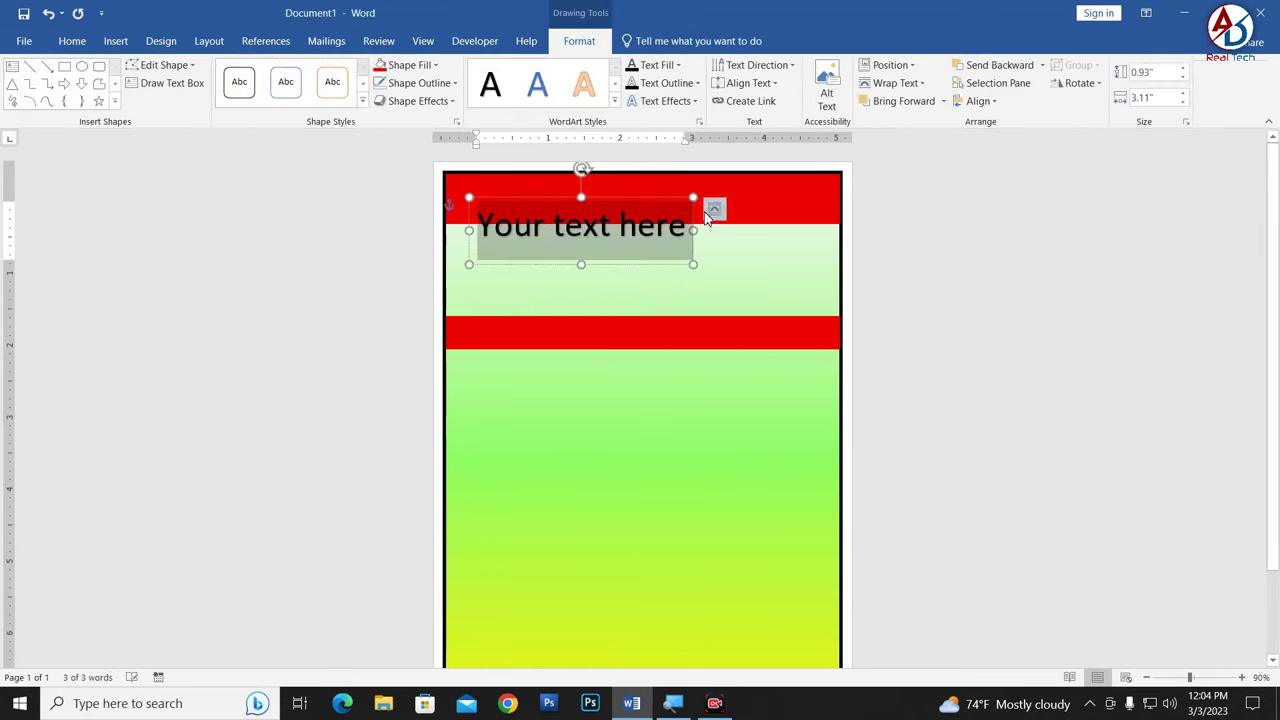
pyautogui.moveTo(651, 202); pyautogui.dragTo(658, 233)
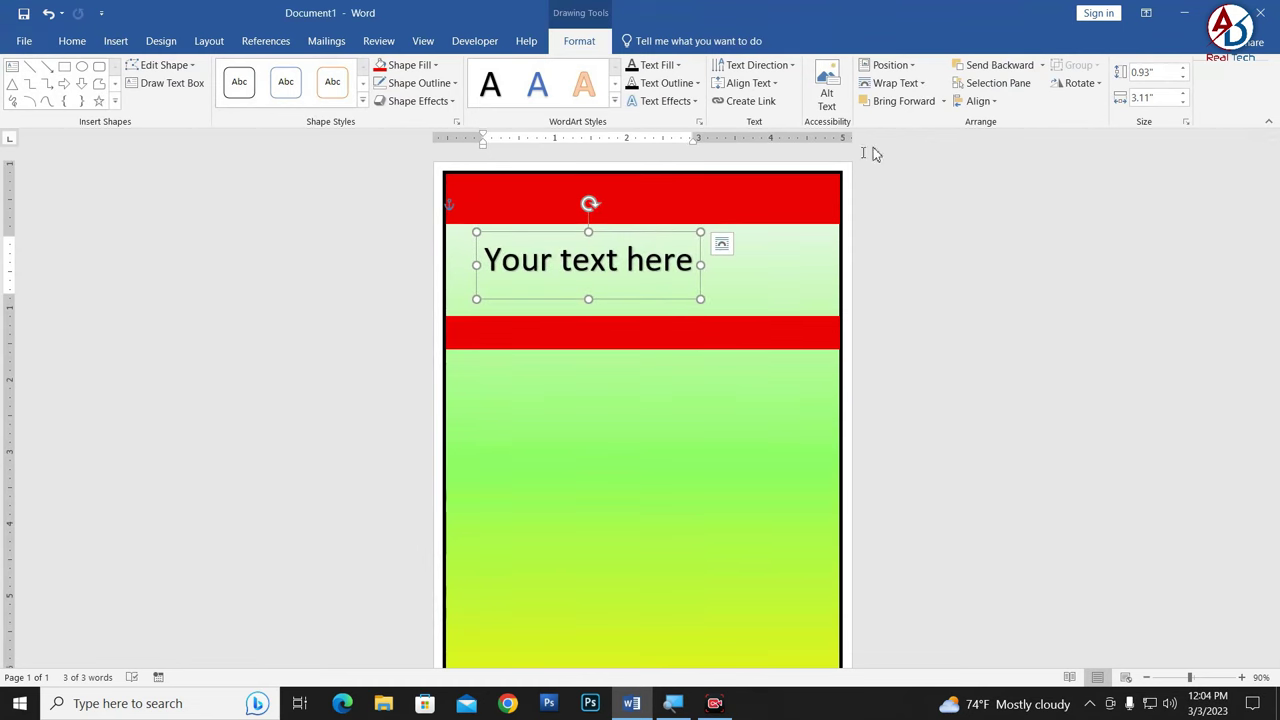
pyautogui.click(72, 41)
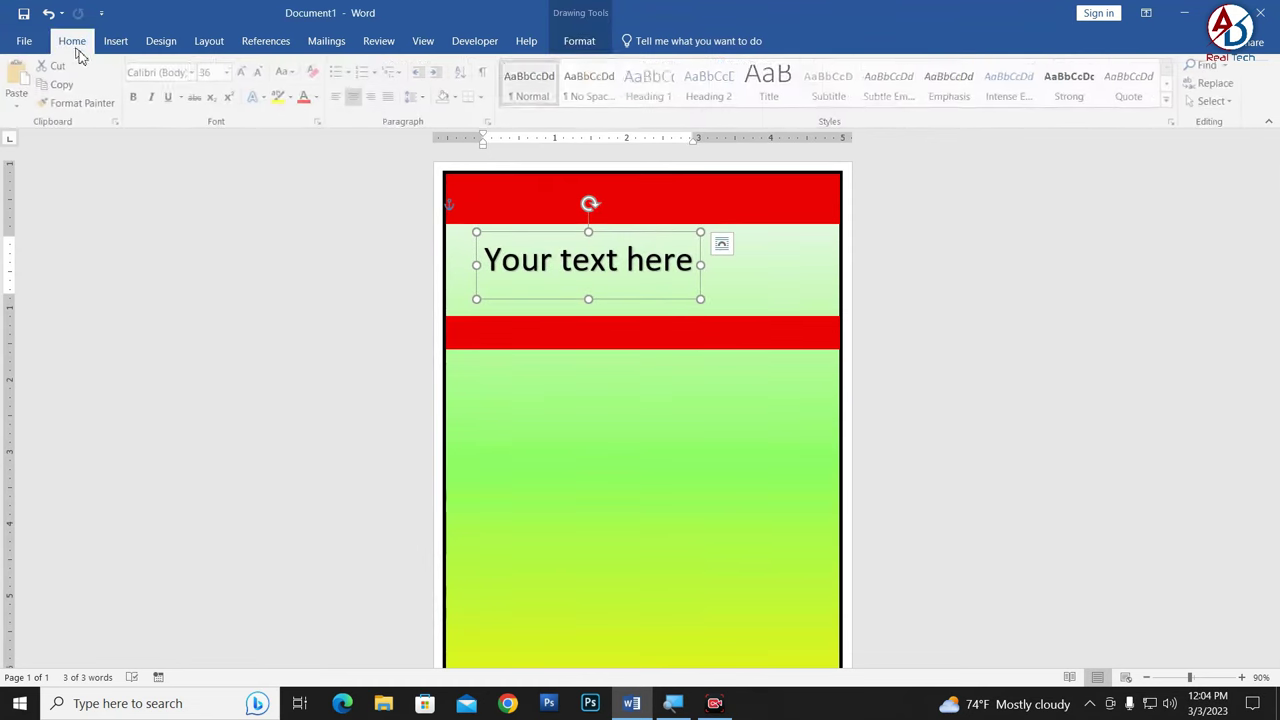
pyautogui.click(590, 88)
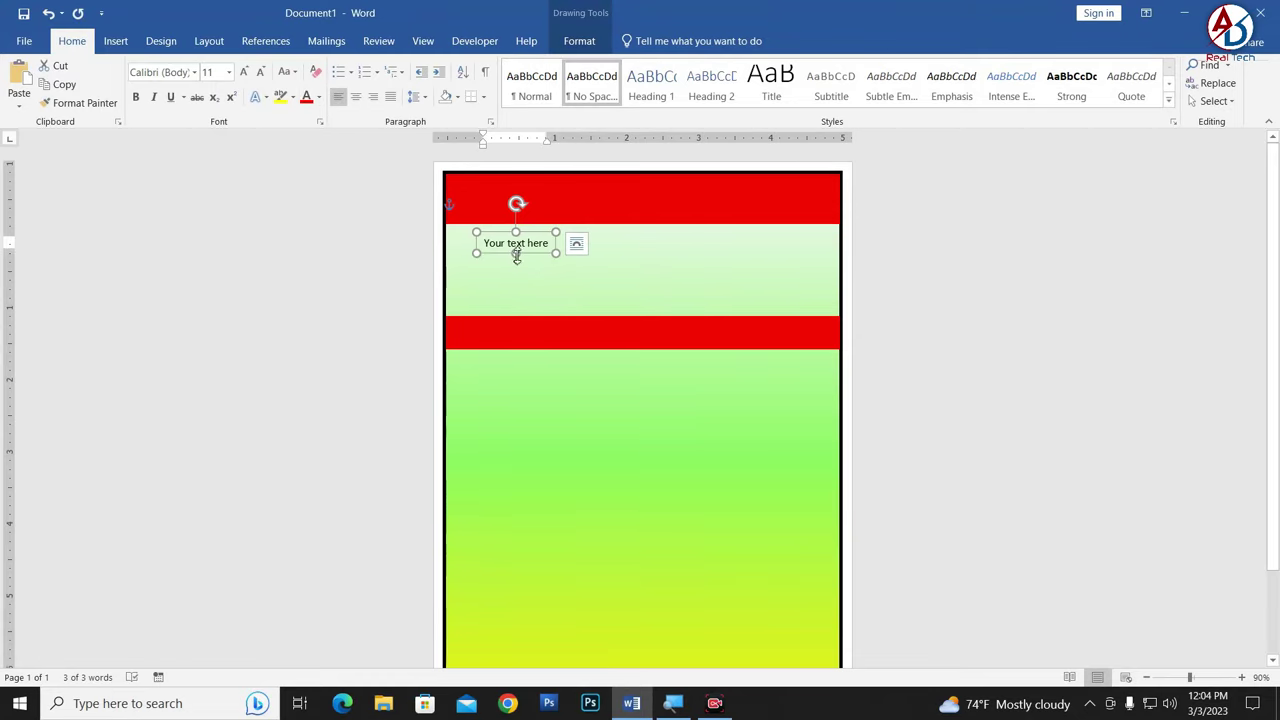
pyautogui.moveTo(533, 235); pyautogui.dragTo(559, 266)
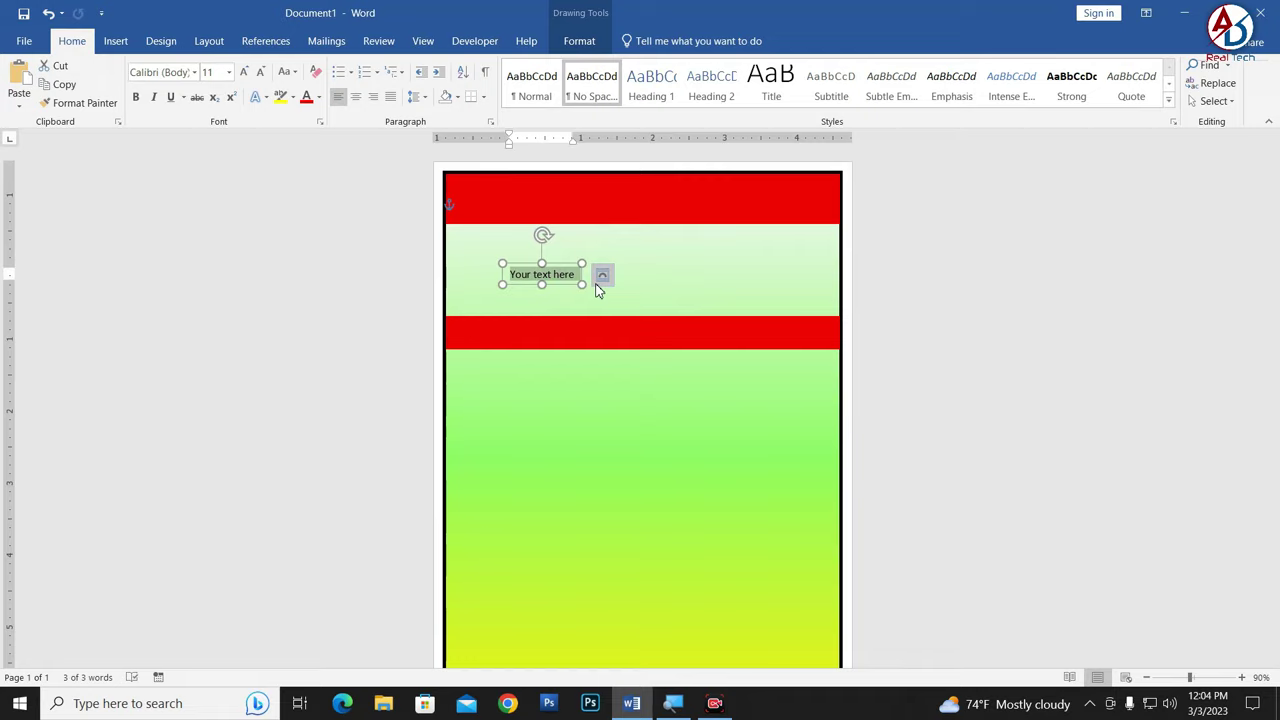
pyautogui.write('GLORY')
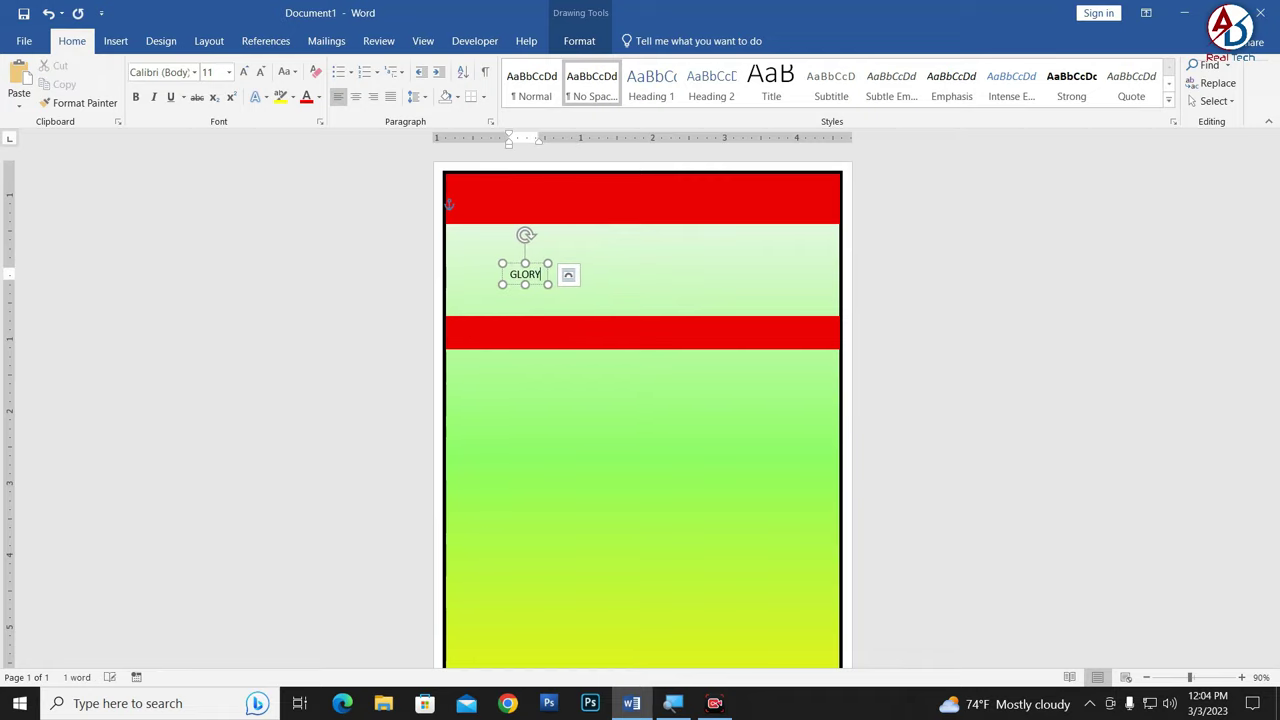
pyautogui.write(' PRIMARY')
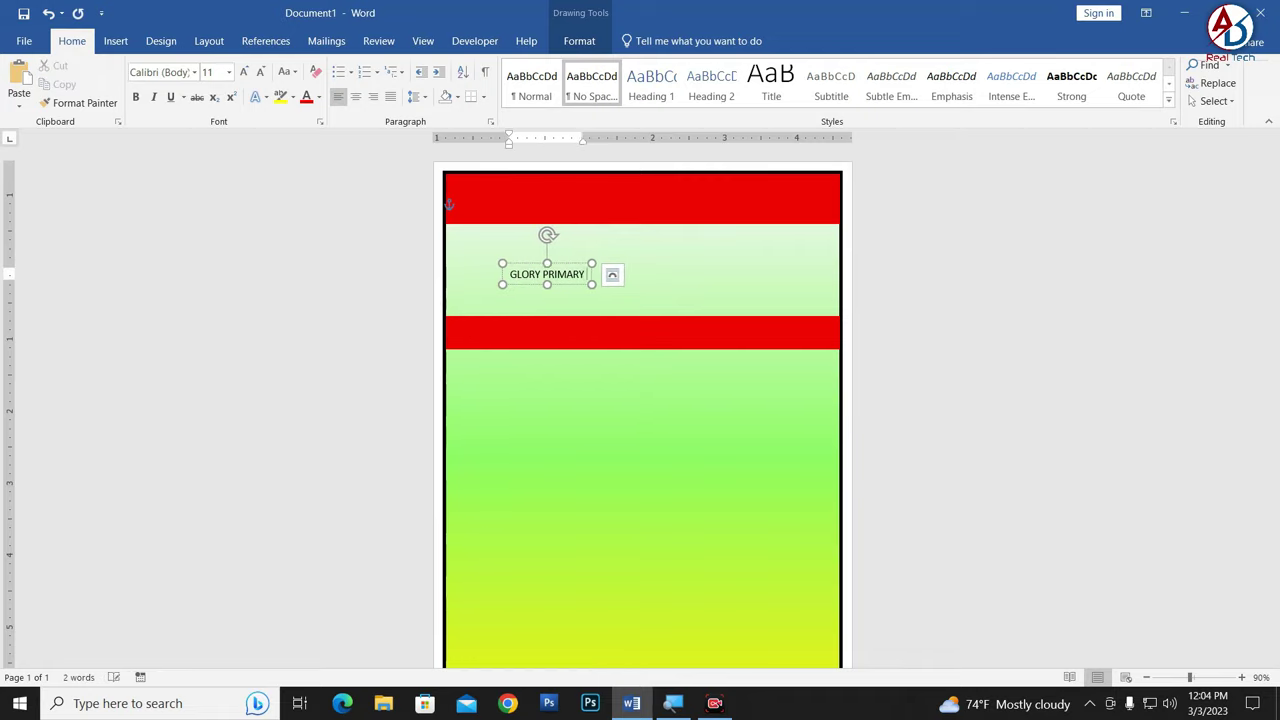
pyautogui.write(' SCHOOL')
pyautogui.hotkey('ctrl', 'a')
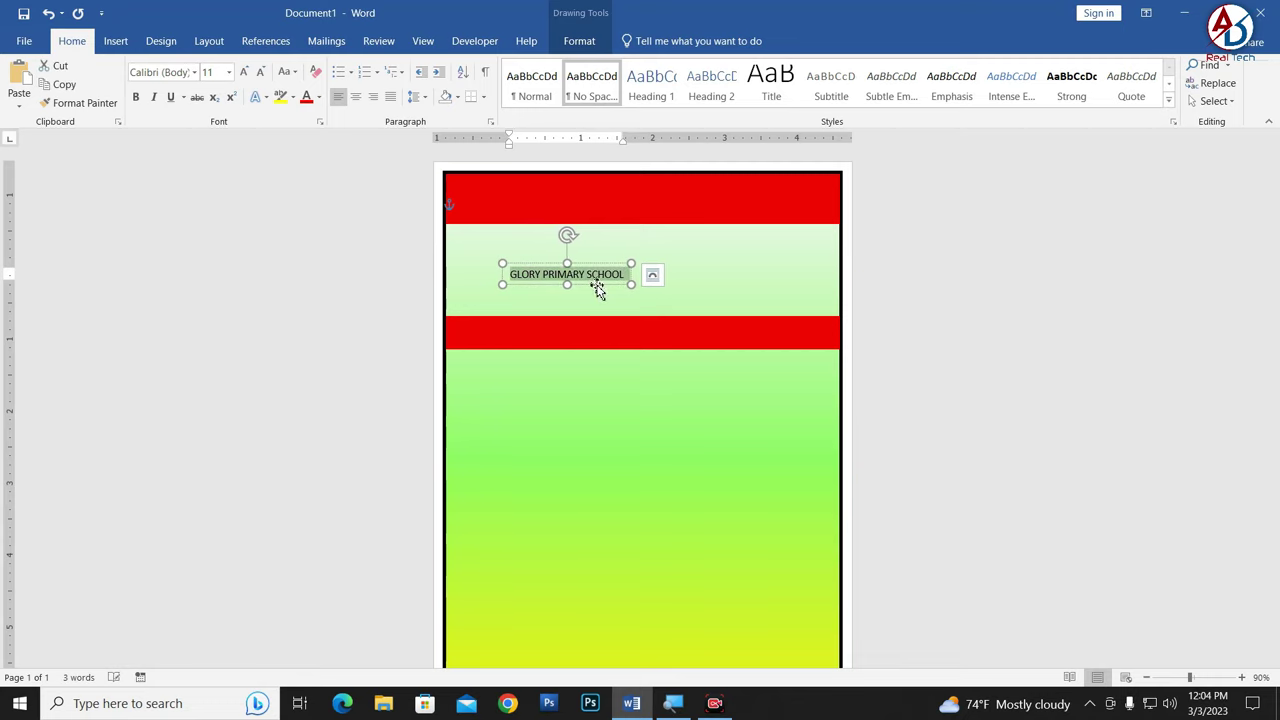
# Step: Format the title in Boulder Bold at 45 pt, centred within a widened box
pyautogui.click(195, 72)
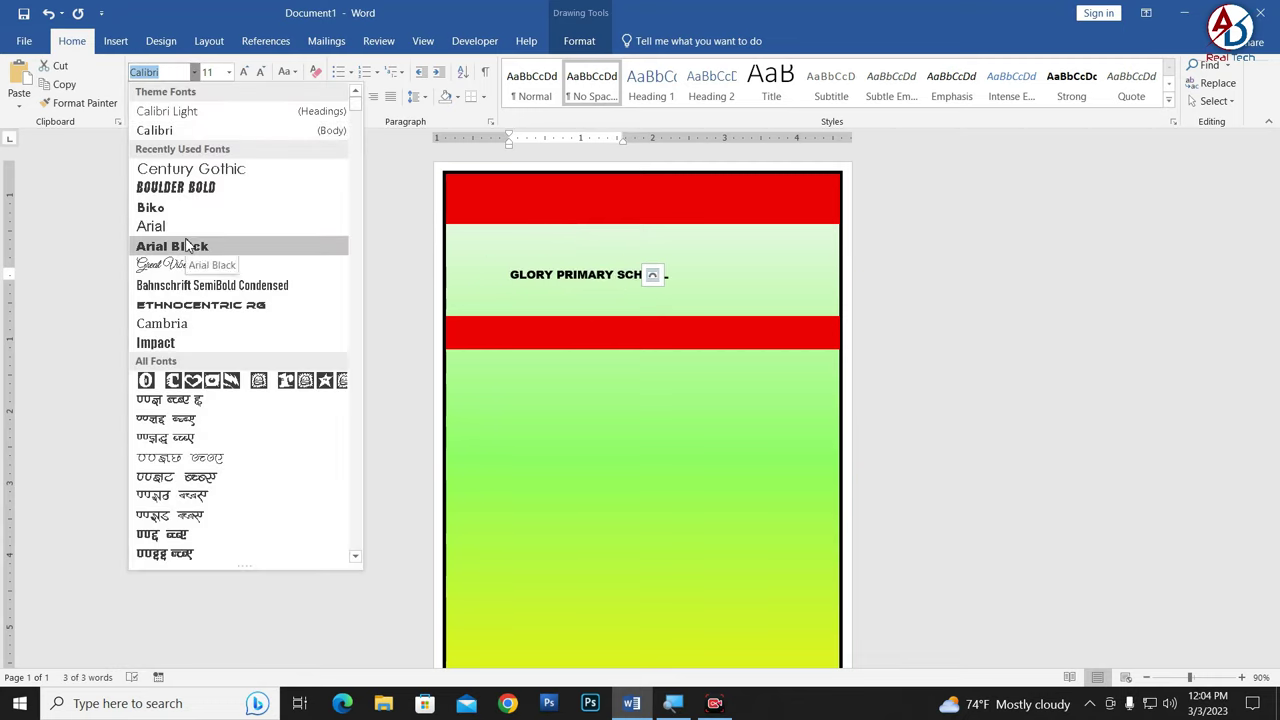
pyautogui.click(177, 188)
pyautogui.click(243, 72)
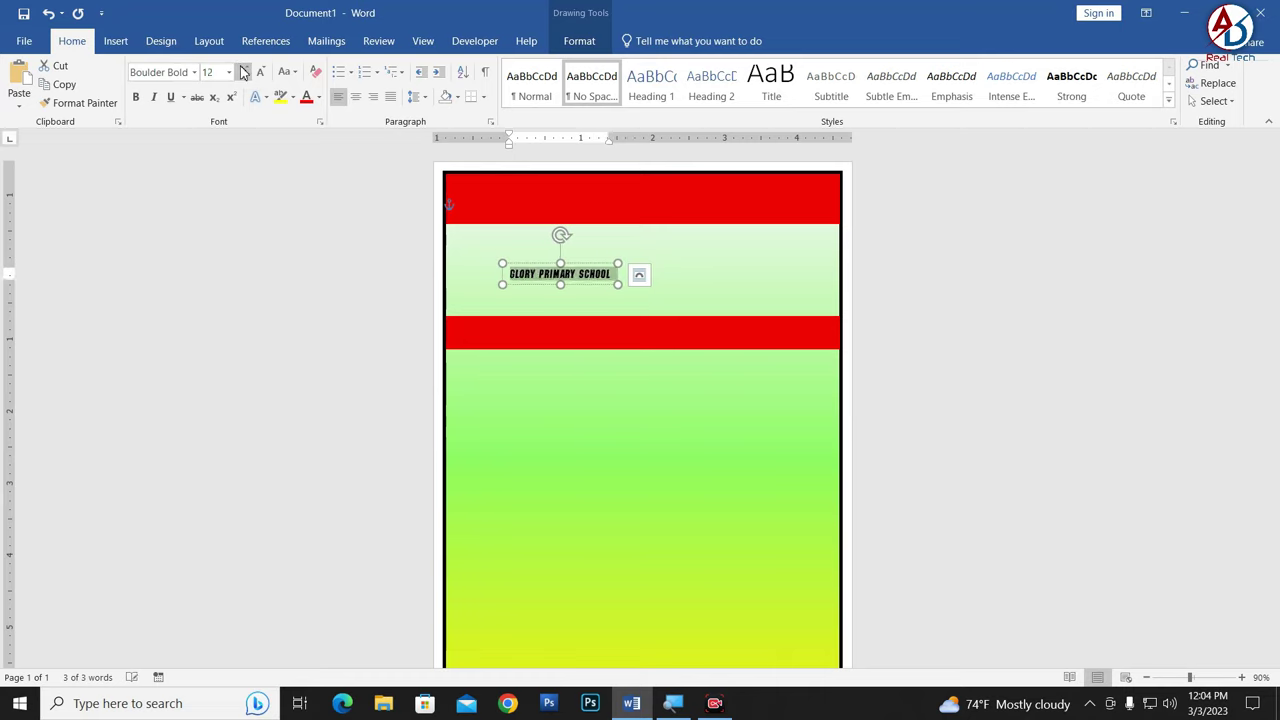
pyautogui.click(243, 72)
pyautogui.click(243, 72)
pyautogui.click(243, 72)
pyautogui.click(243, 72)
pyautogui.click(243, 72)
pyautogui.click(243, 72)
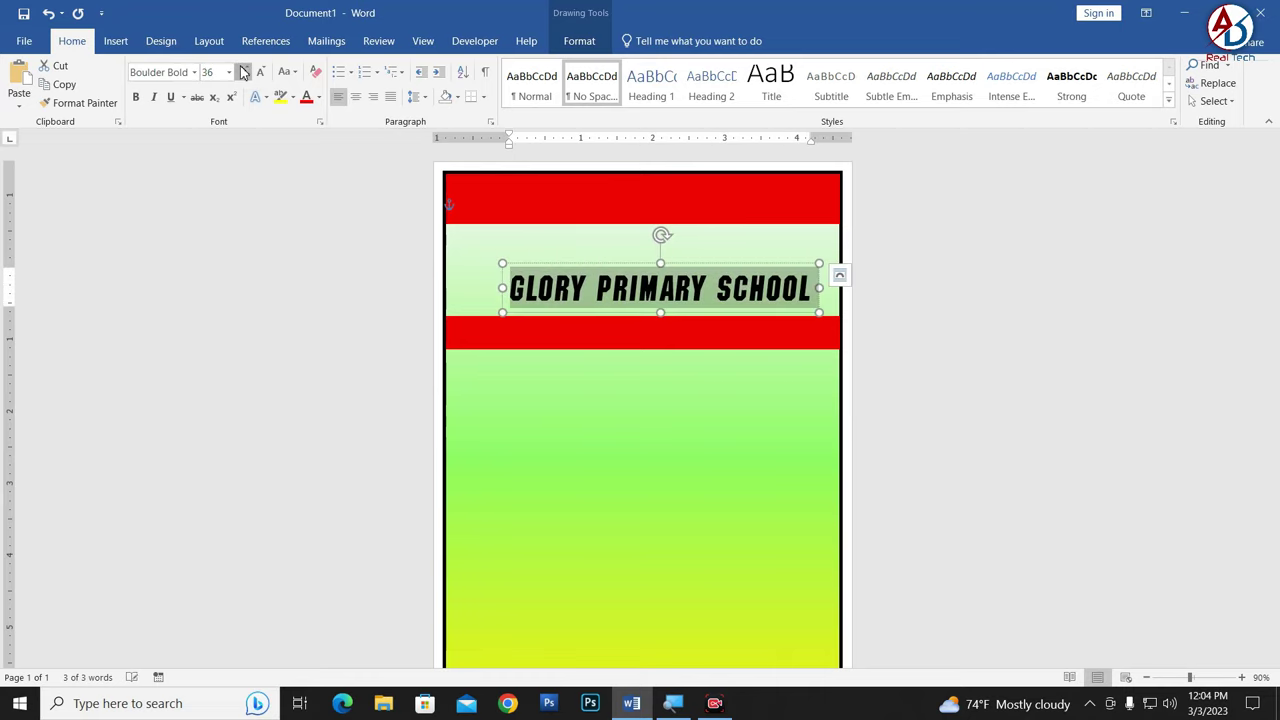
pyautogui.click(243, 72)
pyautogui.moveTo(500, 321); pyautogui.dragTo(434, 325)
pyautogui.write('4')
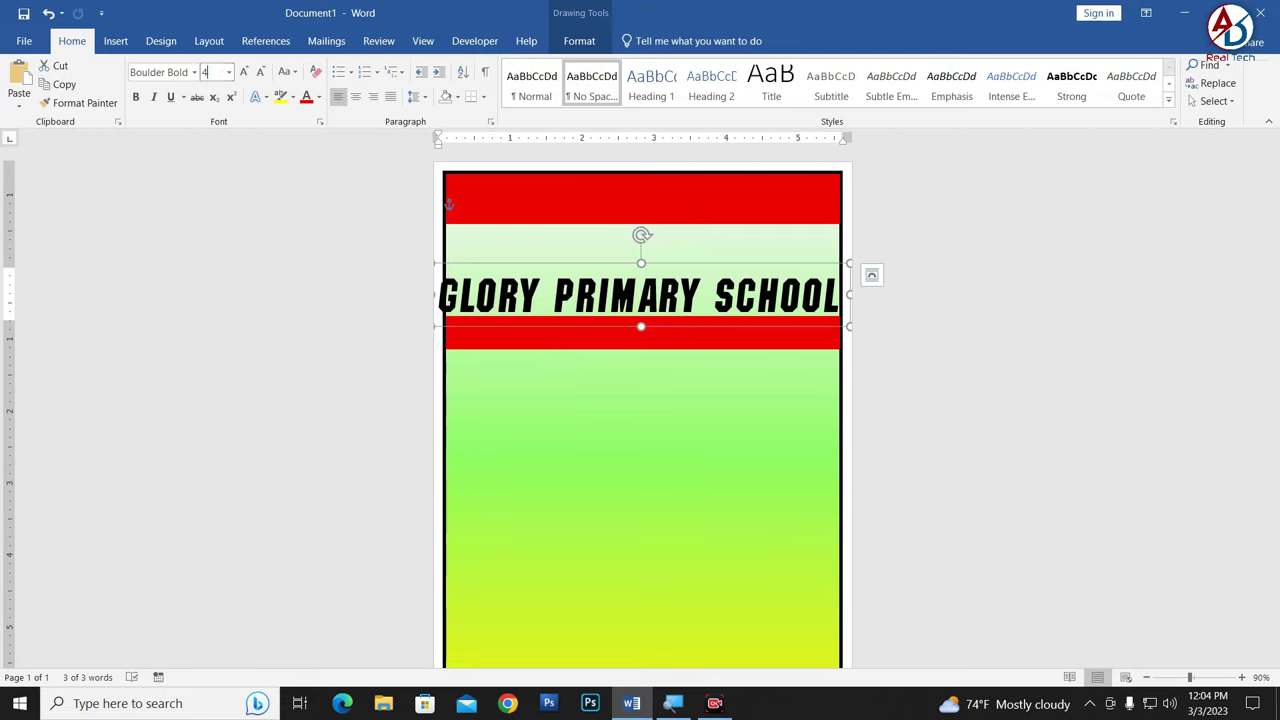
pyautogui.write('5')
pyautogui.press('Return')
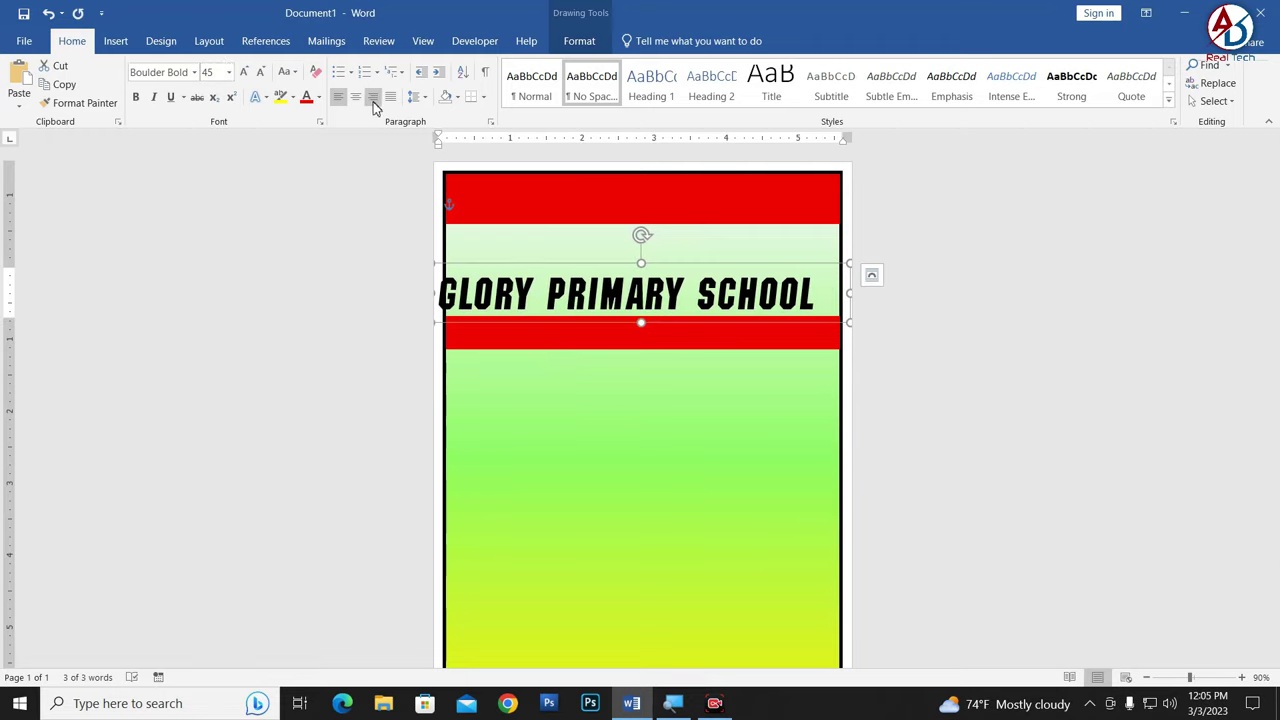
pyautogui.click(356, 96)
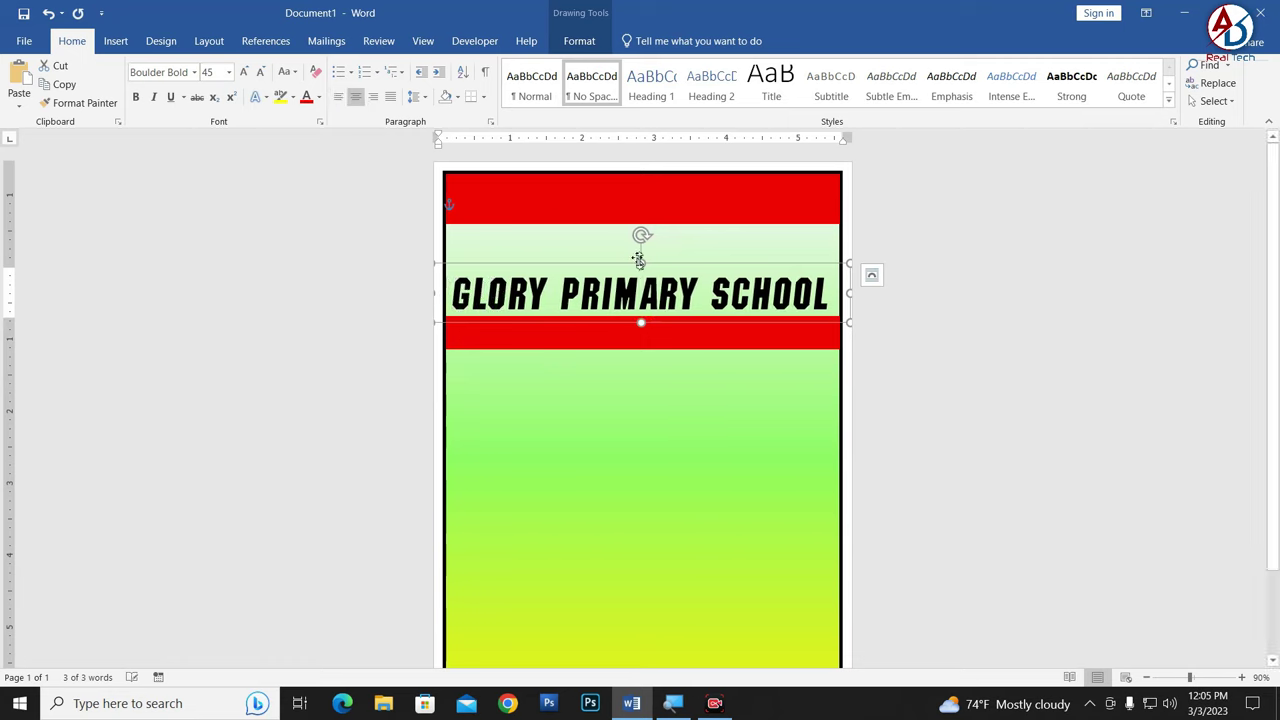
# Step: Move the title box into the top red band, centred horizontally on the page
pyautogui.click(579, 41)
pyautogui.click(985, 101)
pyautogui.click(1004, 139)
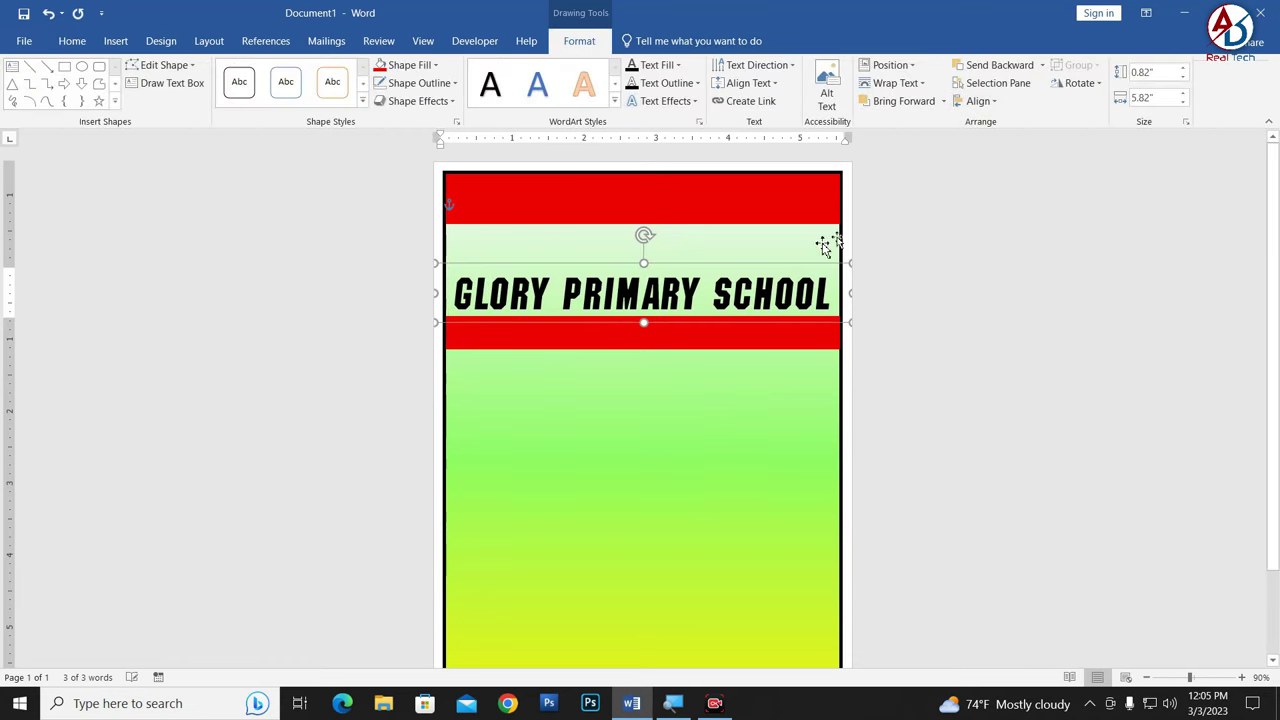
pyautogui.moveTo(767, 263); pyautogui.dragTo(774, 170)
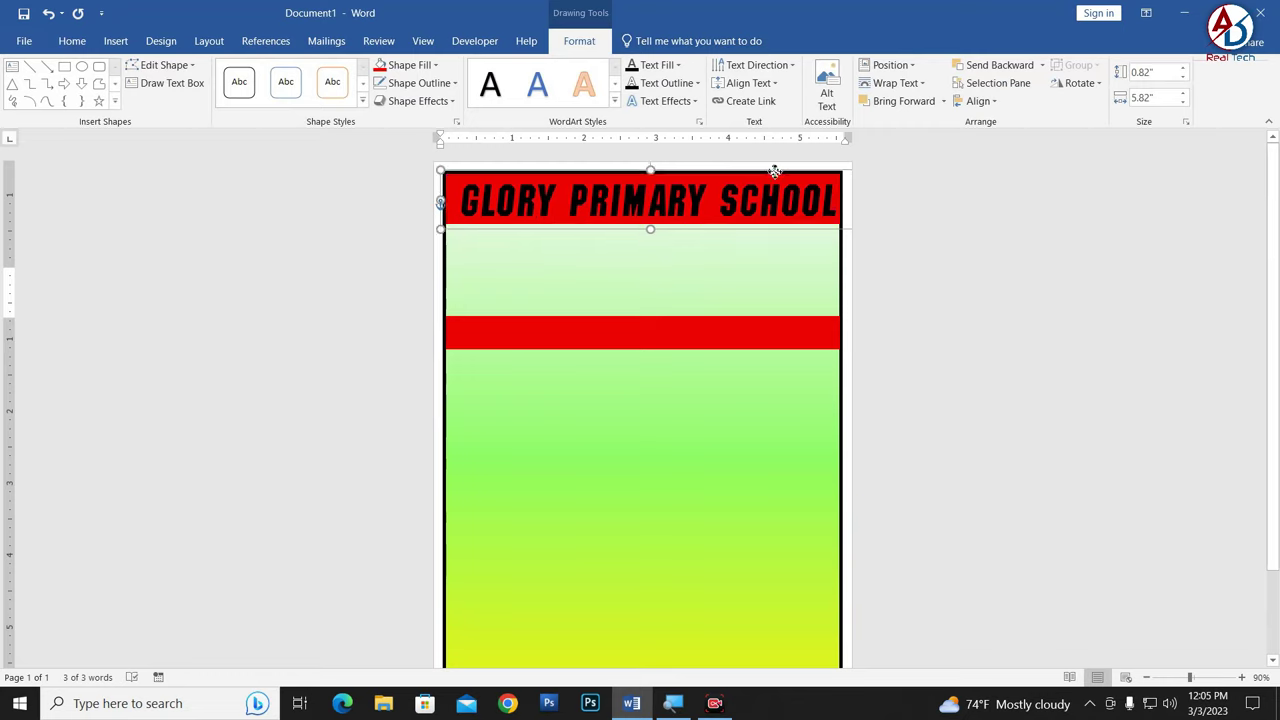
pyautogui.click(980, 101)
pyautogui.click(996, 145)
pyautogui.click(908, 265)
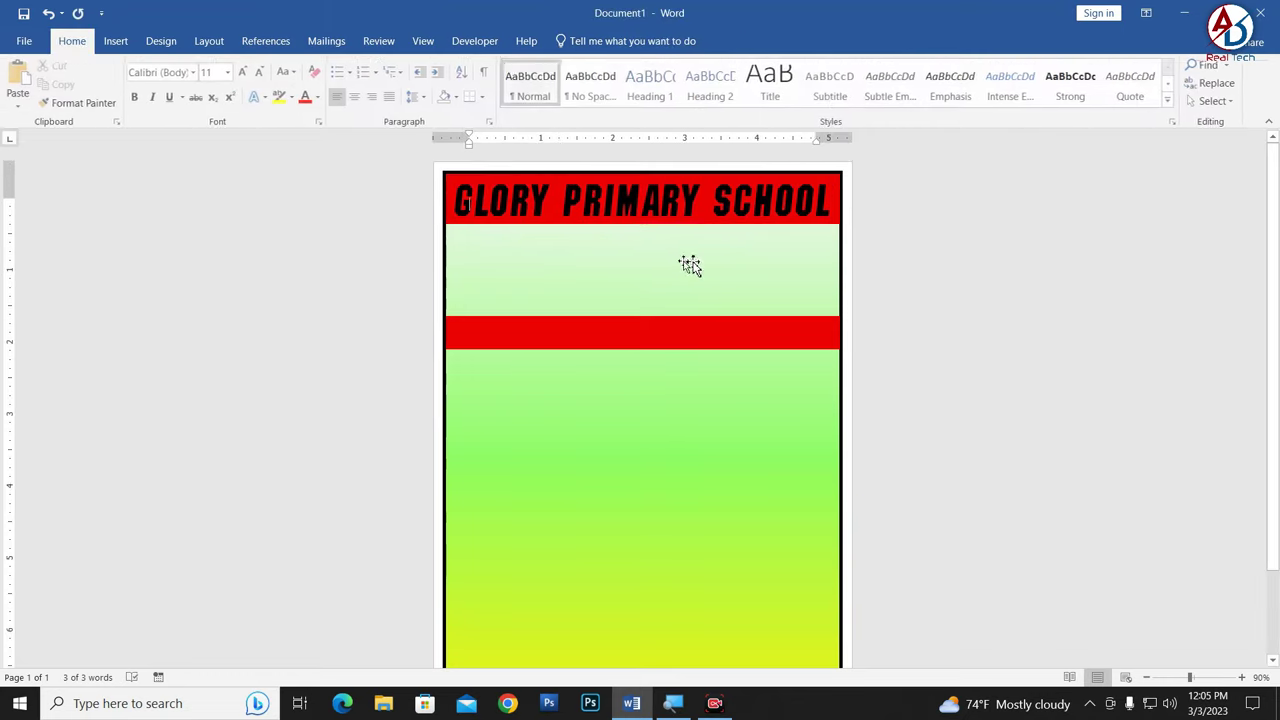
pyautogui.click(648, 229)
pyautogui.click(670, 229)
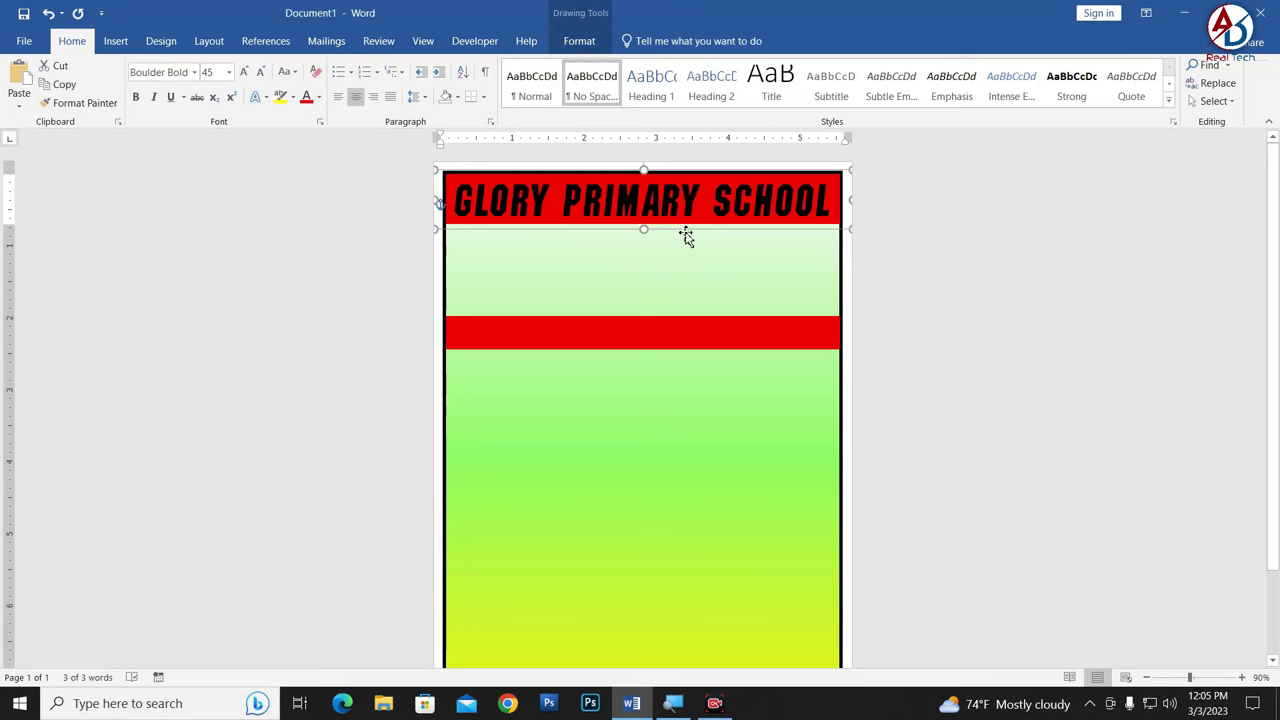
# Step: Make the title text fill white
pyautogui.click(576, 42)
pyautogui.click(676, 66)
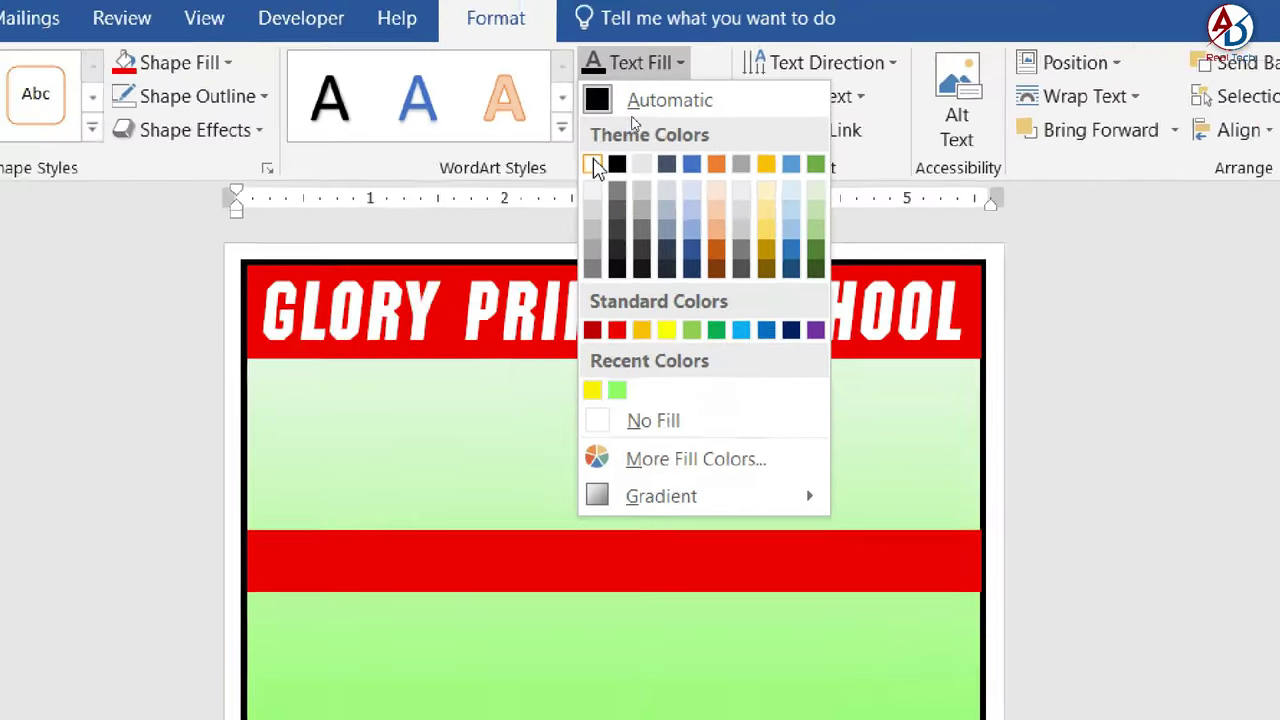
pyautogui.click(631, 119)
pyautogui.click(780, 320)
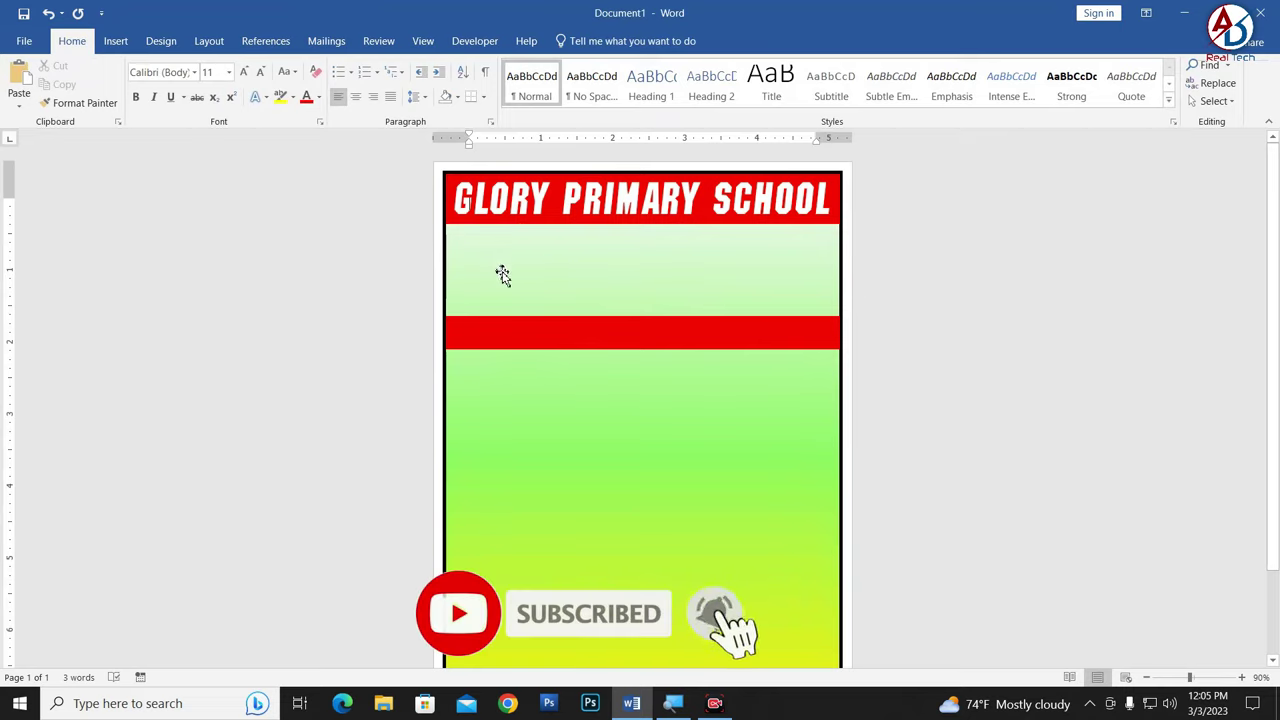
# Step: Insert the 'logo School' picture from the D: drive
pyautogui.click(115, 41)
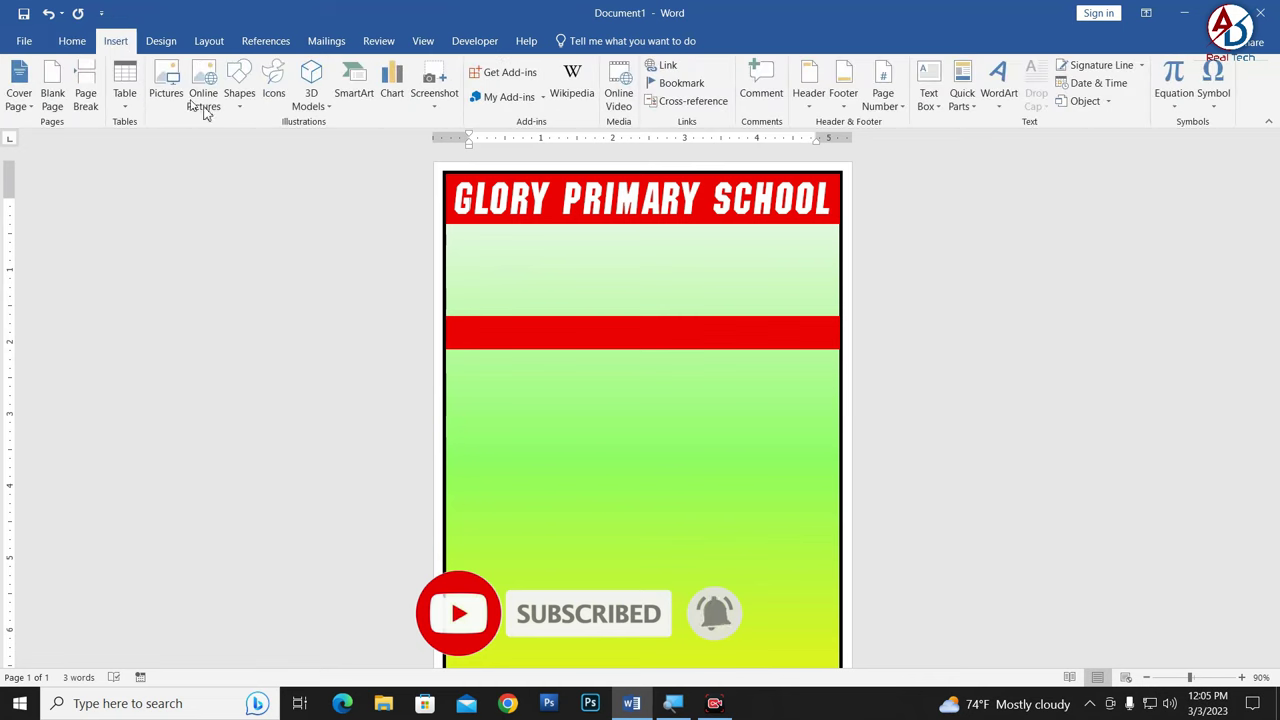
pyautogui.click(239, 95)
pyautogui.click(165, 90)
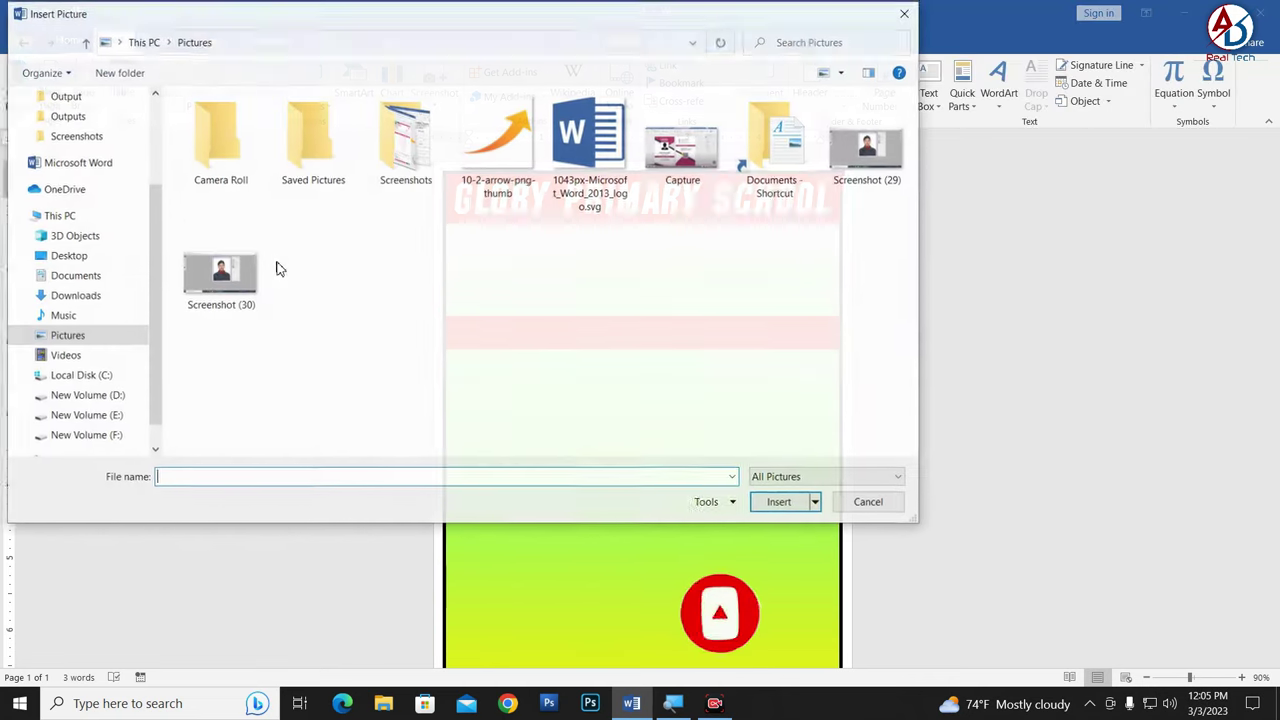
pyautogui.click(95, 396)
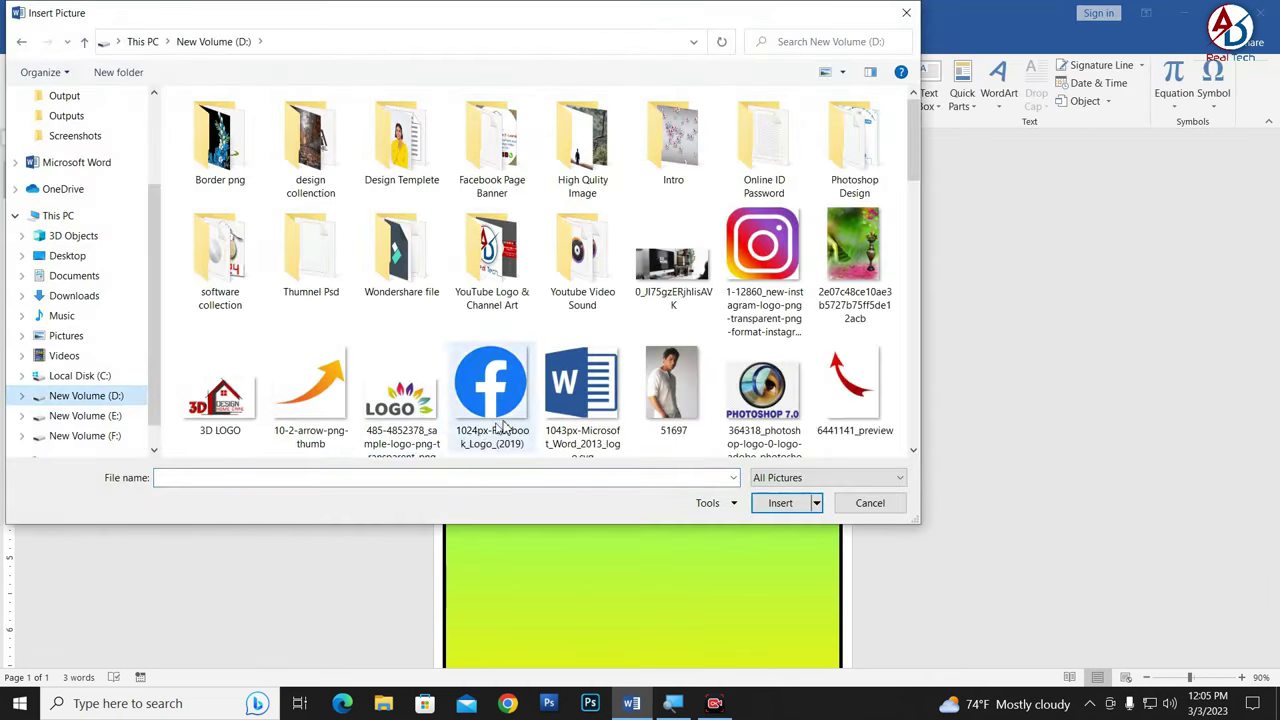
pyautogui.scroll(-2, 500, 400)
pyautogui.scroll(-1, 500, 400)
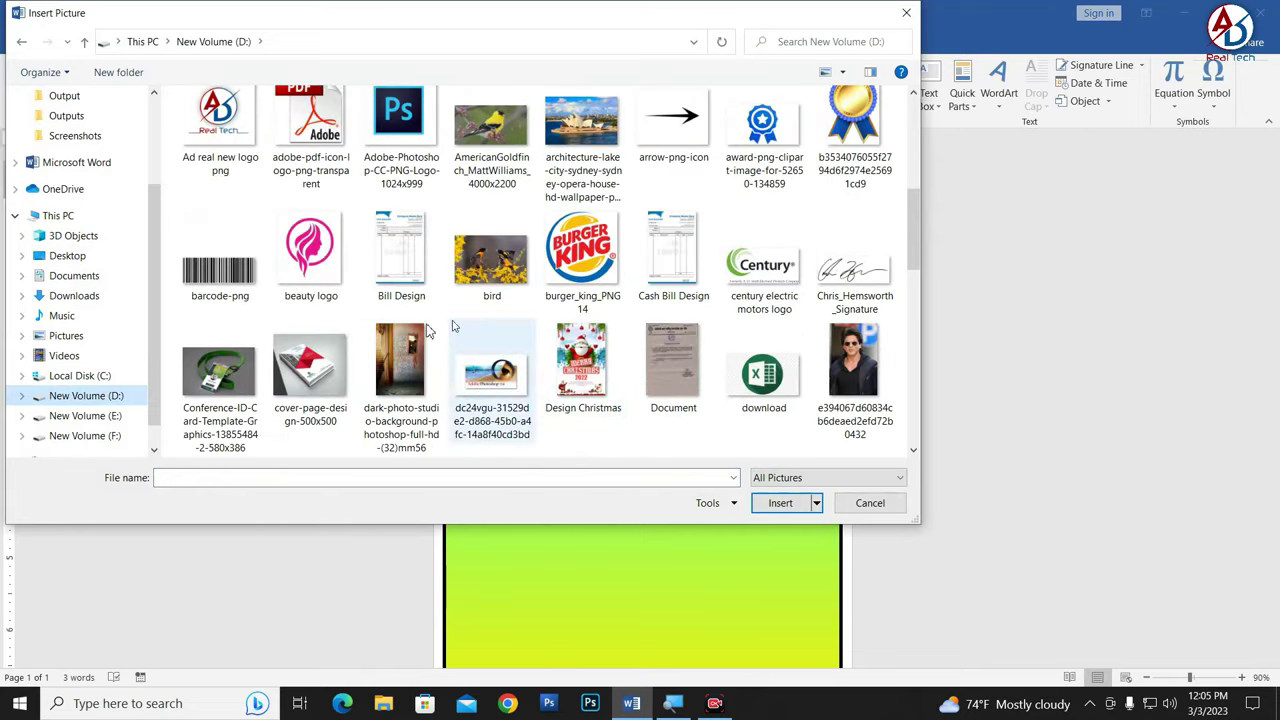
pyautogui.scroll(-3, 508, 385)
pyautogui.click(582, 240)
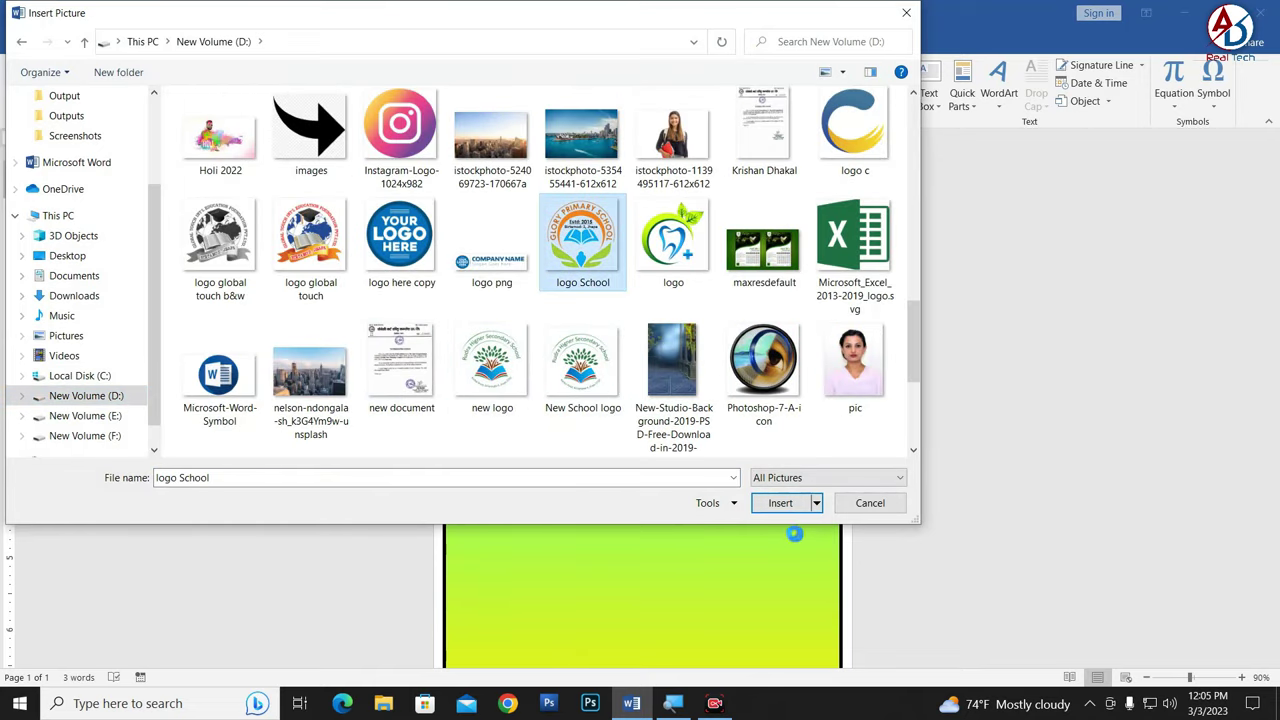
pyautogui.click(780, 503)
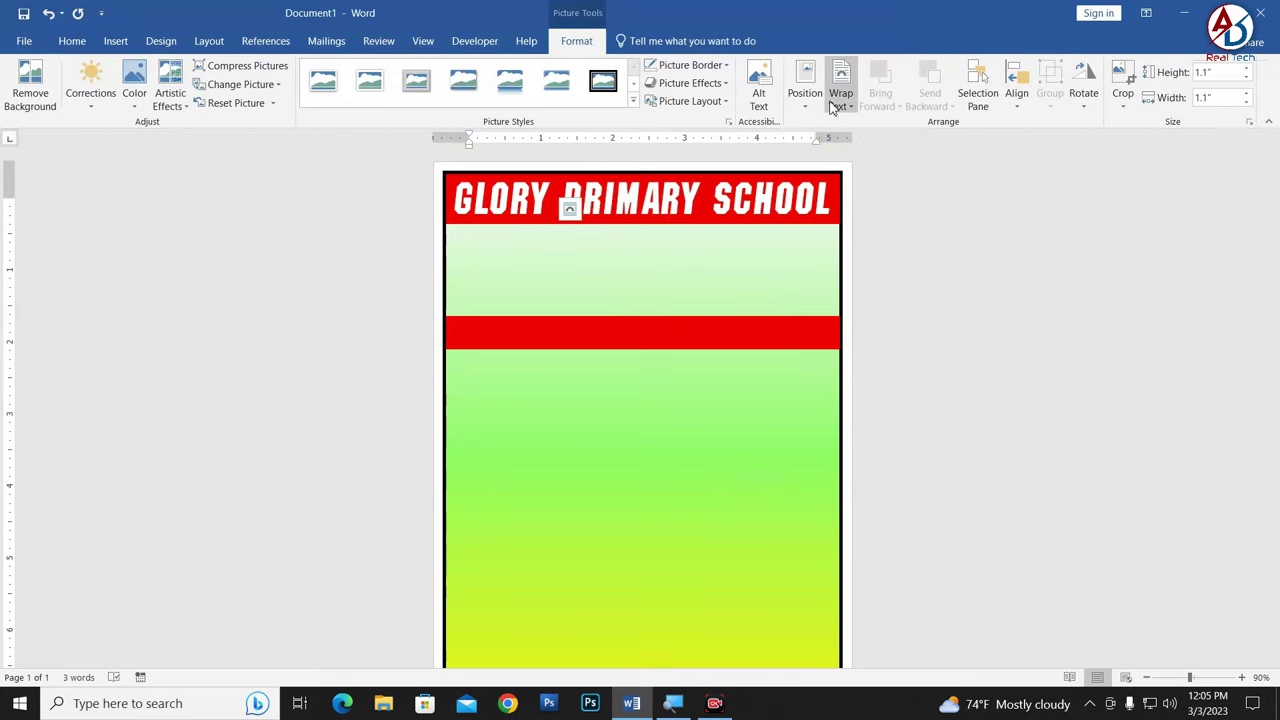
# Step: Set the logo to In Front of Text and position it at the left below the title band
pyautogui.click(837, 100)
pyautogui.click(863, 235)
pyautogui.moveTo(537, 262); pyautogui.dragTo(521, 290)
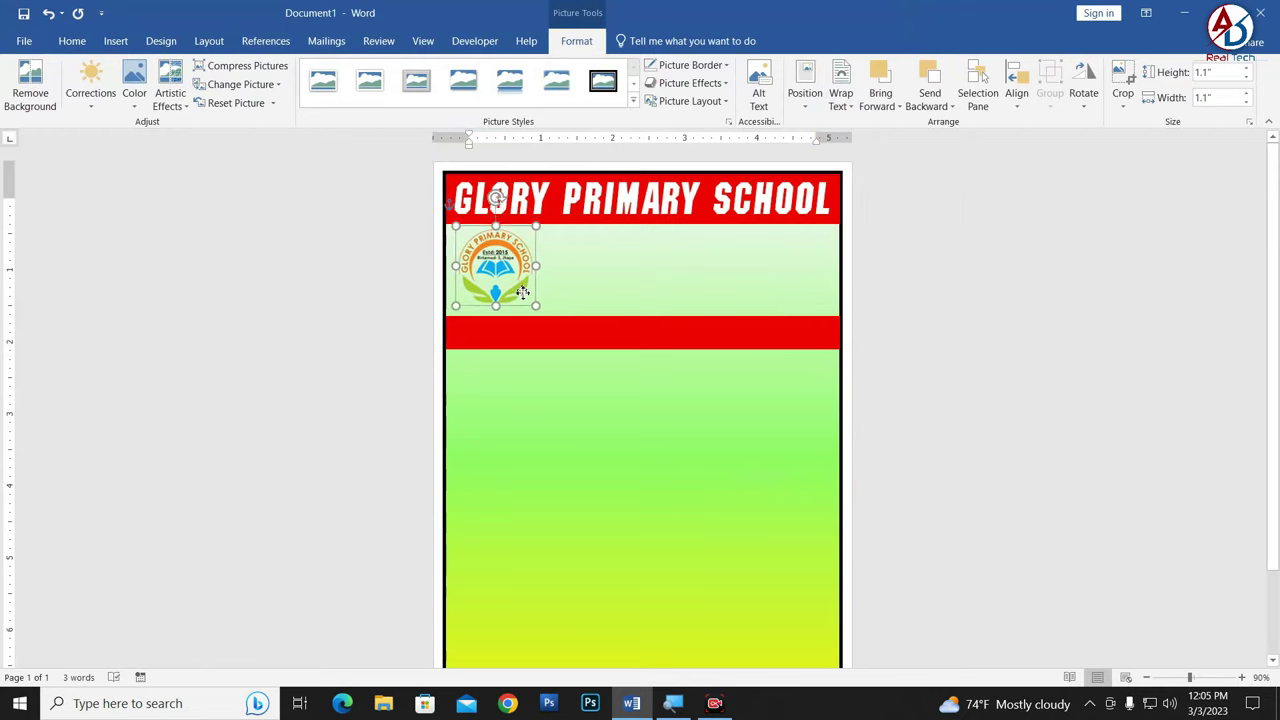
pyautogui.click(640, 400)
pyautogui.moveTo(509, 280); pyautogui.dragTo(506, 284)
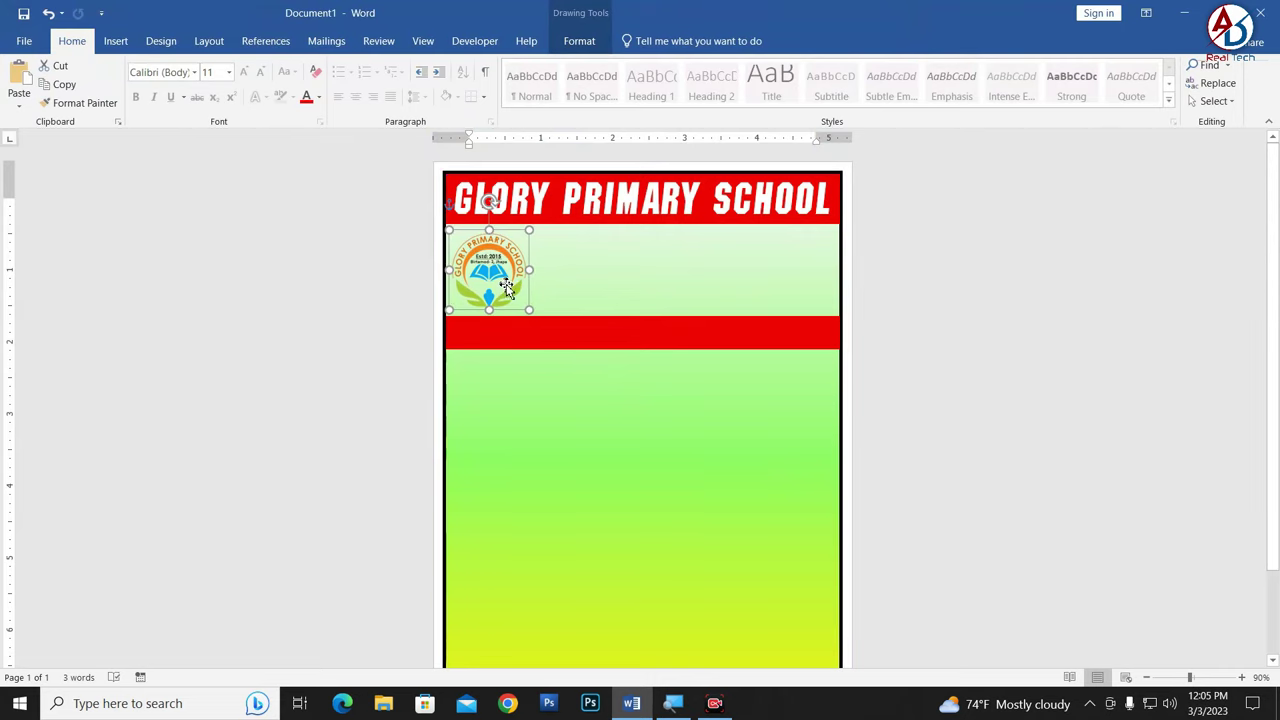
pyautogui.press('Escape')
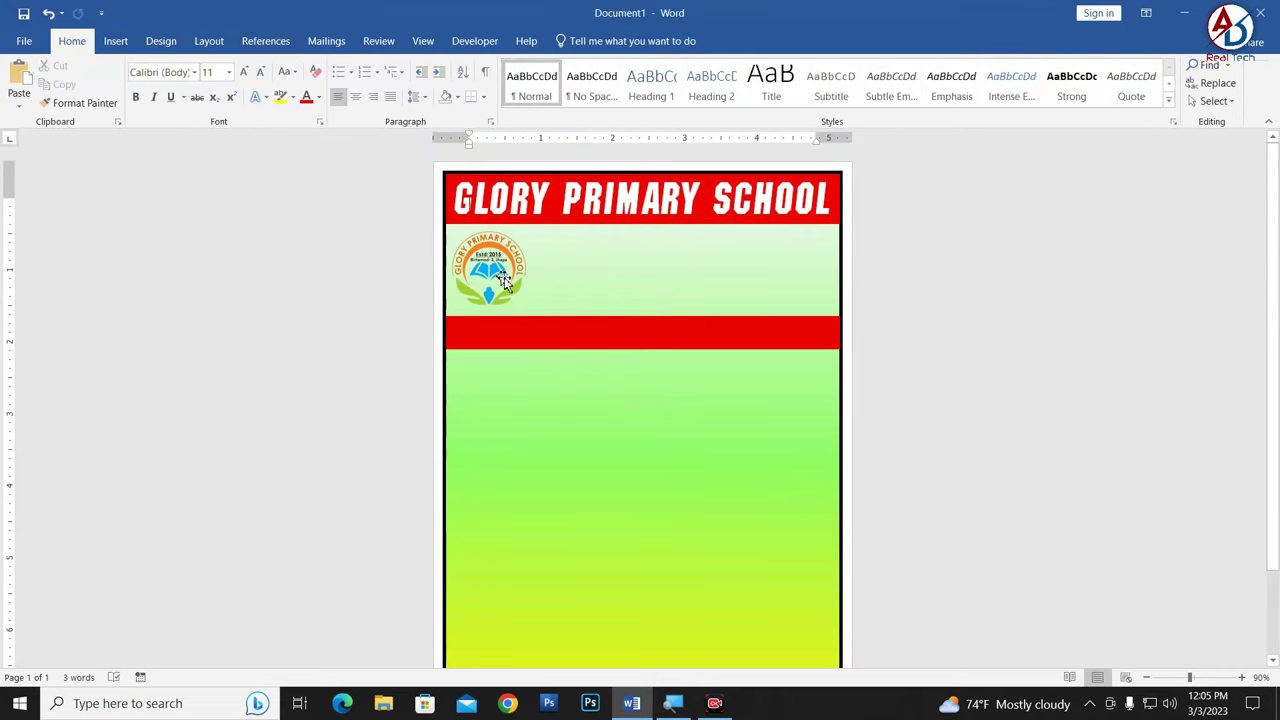
# Step: Draw an oval circle over the school logo and fill it white
pyautogui.click(115, 40)
pyautogui.click(240, 90)
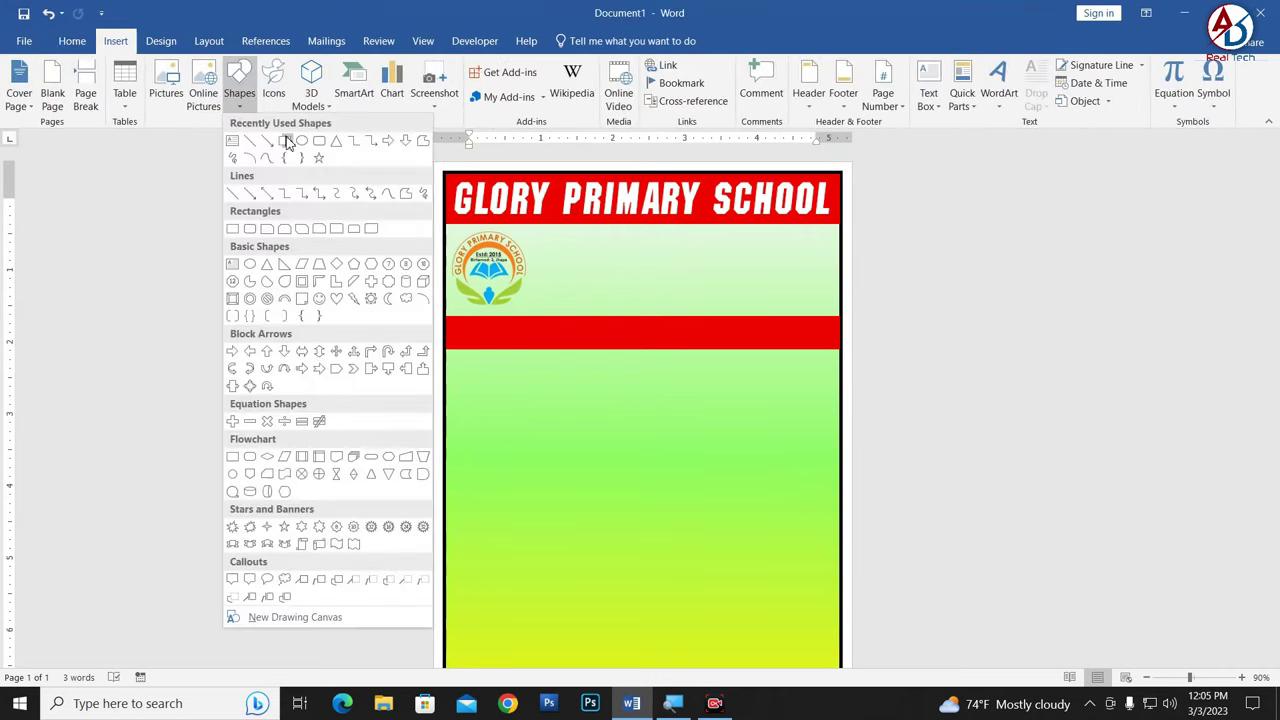
pyautogui.click(284, 142)
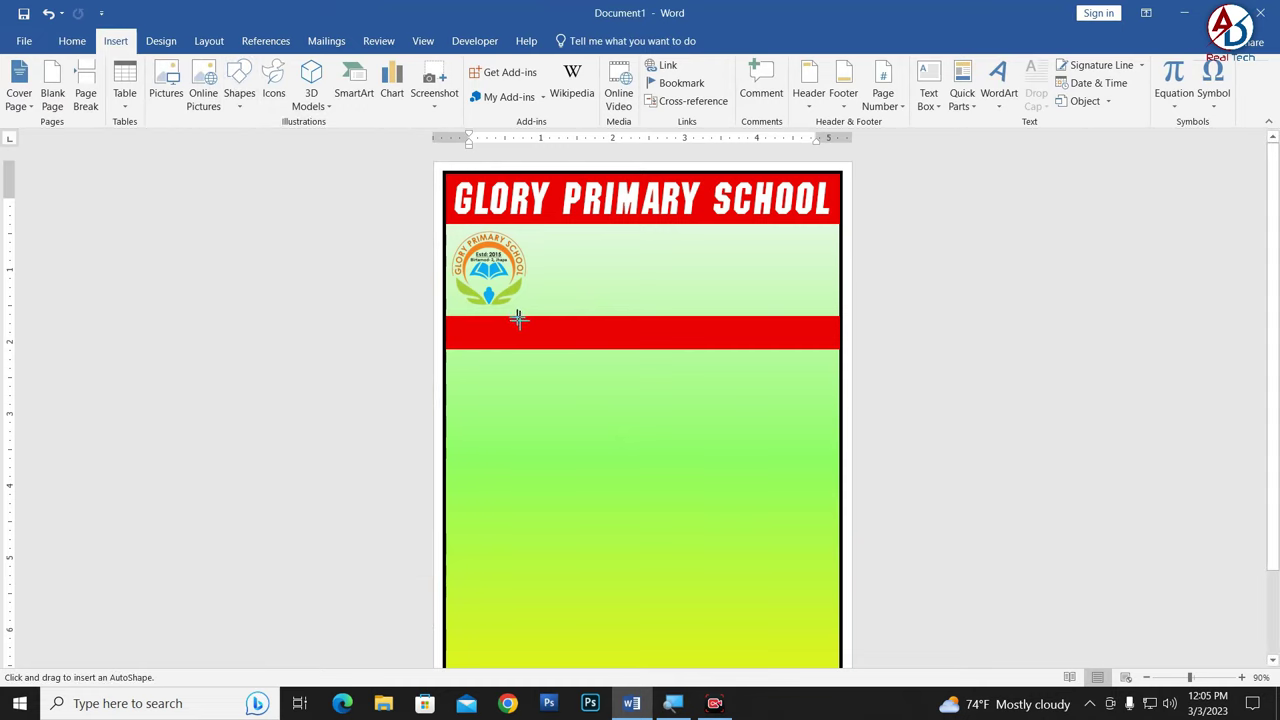
pyautogui.scroll(3, 588, 312)
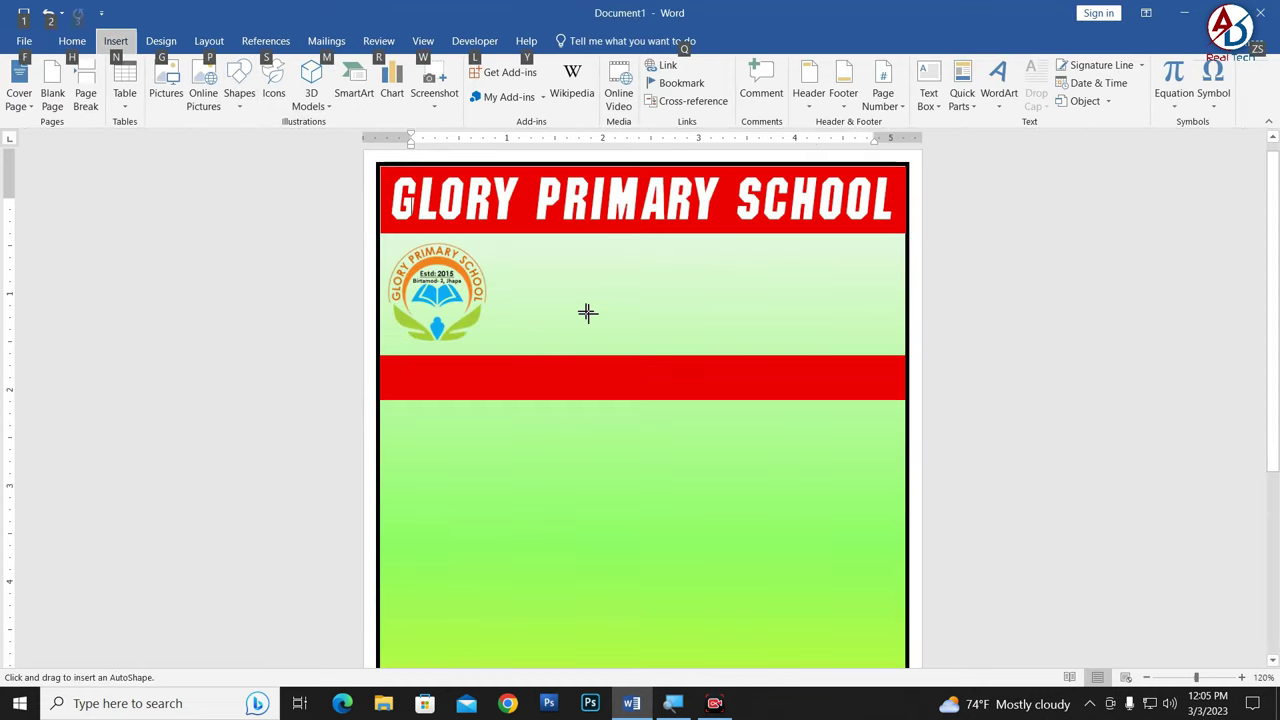
pyautogui.press('alt')
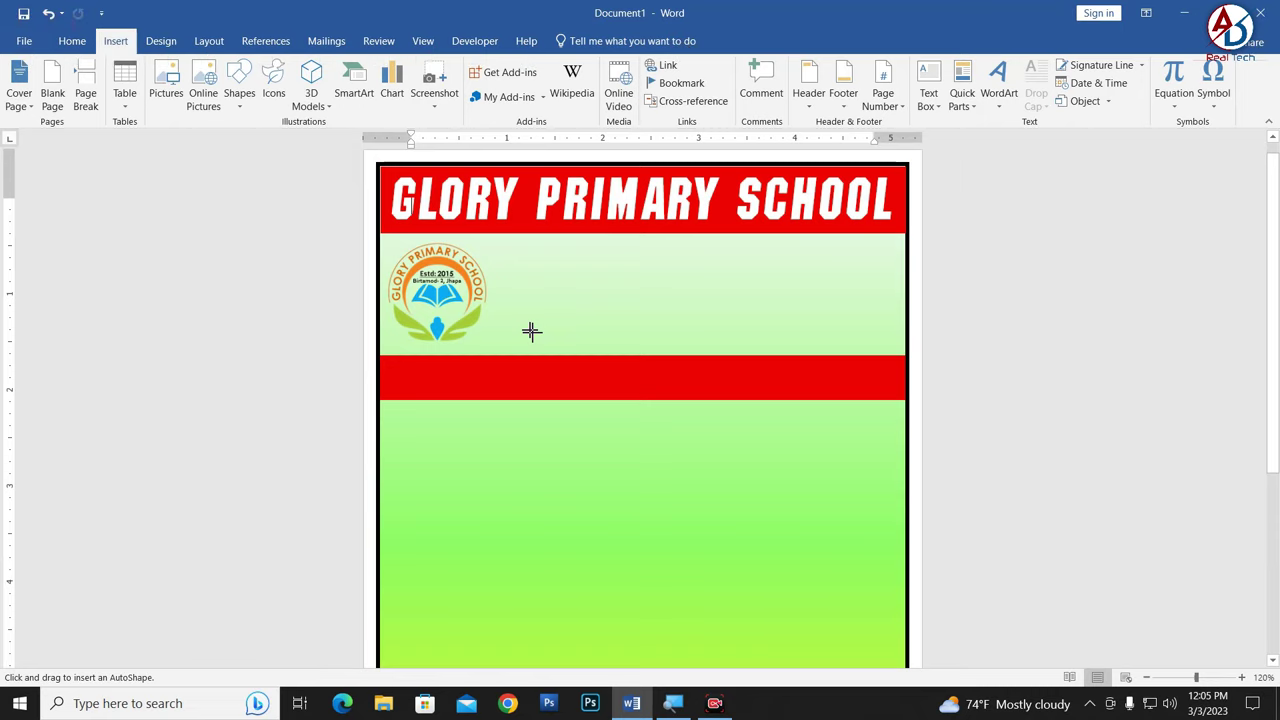
pyautogui.scroll(3, 530, 331)
pyautogui.moveTo(330, 263)
pyautogui.mouseDown()
pyautogui.moveTo(457, 363)
pyautogui.moveTo(454, 345)
pyautogui.mouseUp()
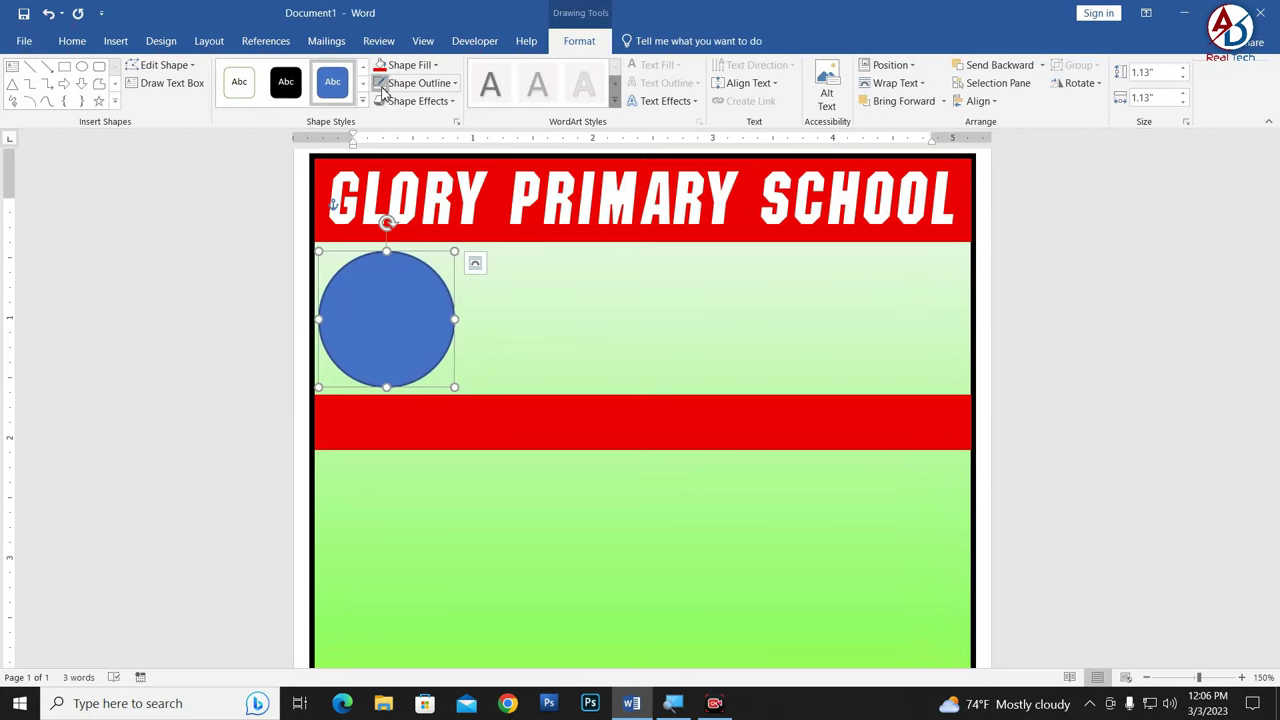
pyautogui.click(434, 65)
pyautogui.click(383, 80)
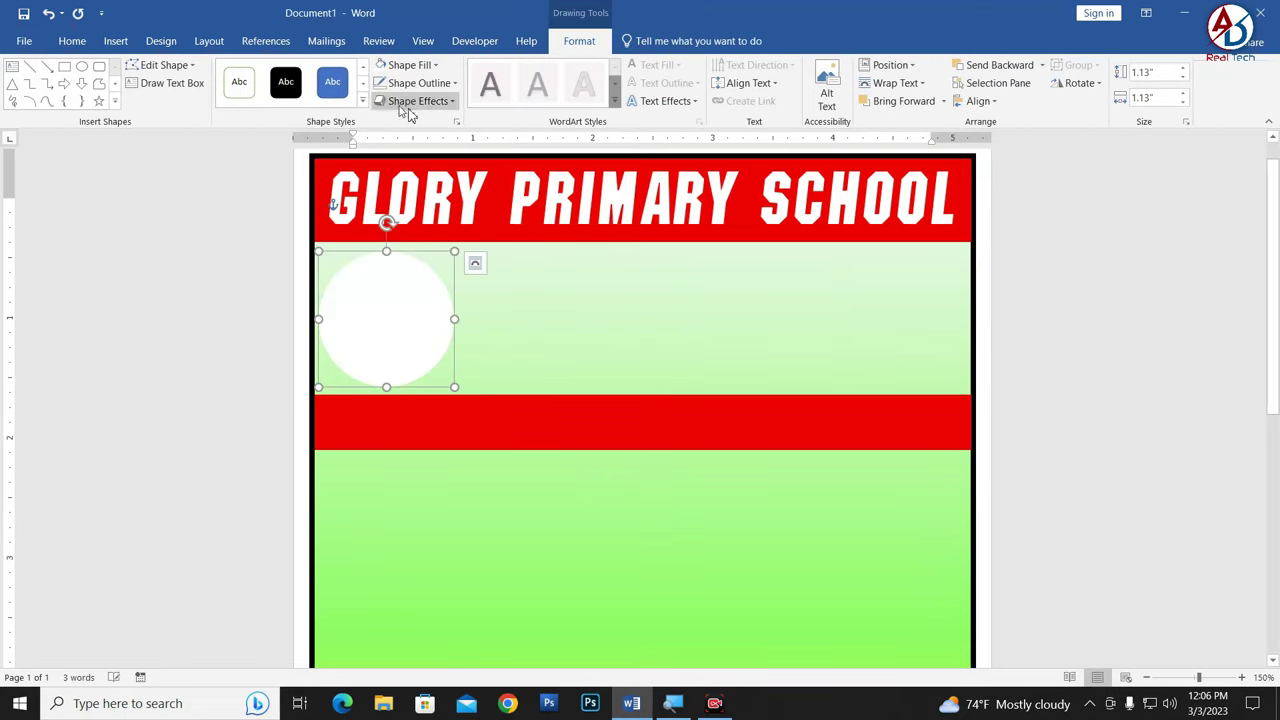
# Step: Send the white circle behind the logo and centre the logo on it
pyautogui.click(999, 64)
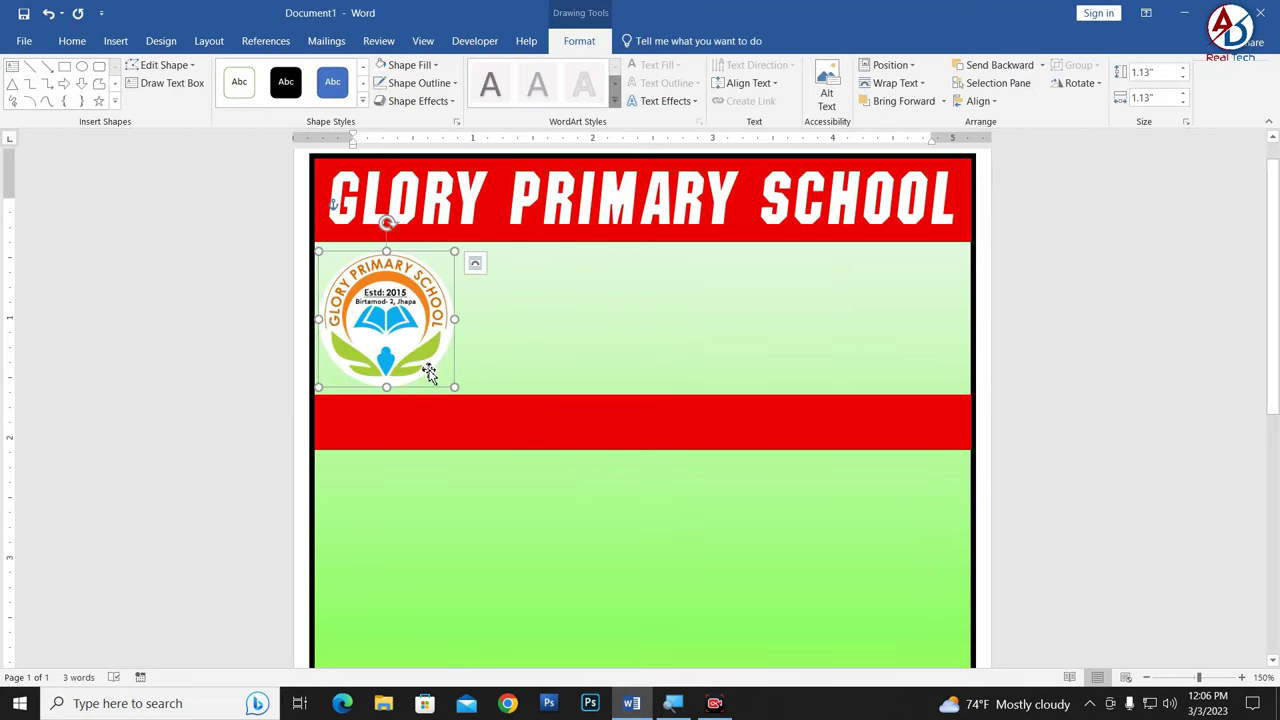
pyautogui.moveTo(443, 398); pyautogui.dragTo(450, 408)
pyautogui.click(1245, 302)
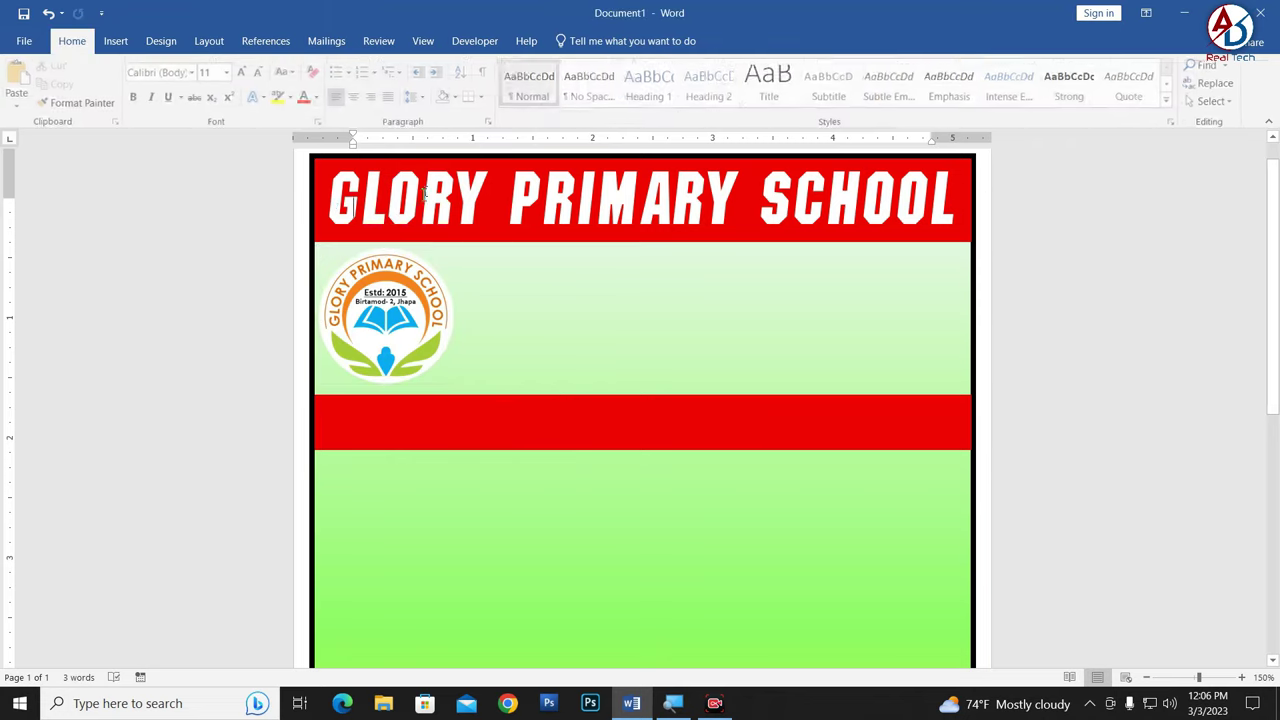
pyautogui.keyDown('ctrl'); pyautogui.scroll(-4, 448, 357); pyautogui.keyUp('ctrl')
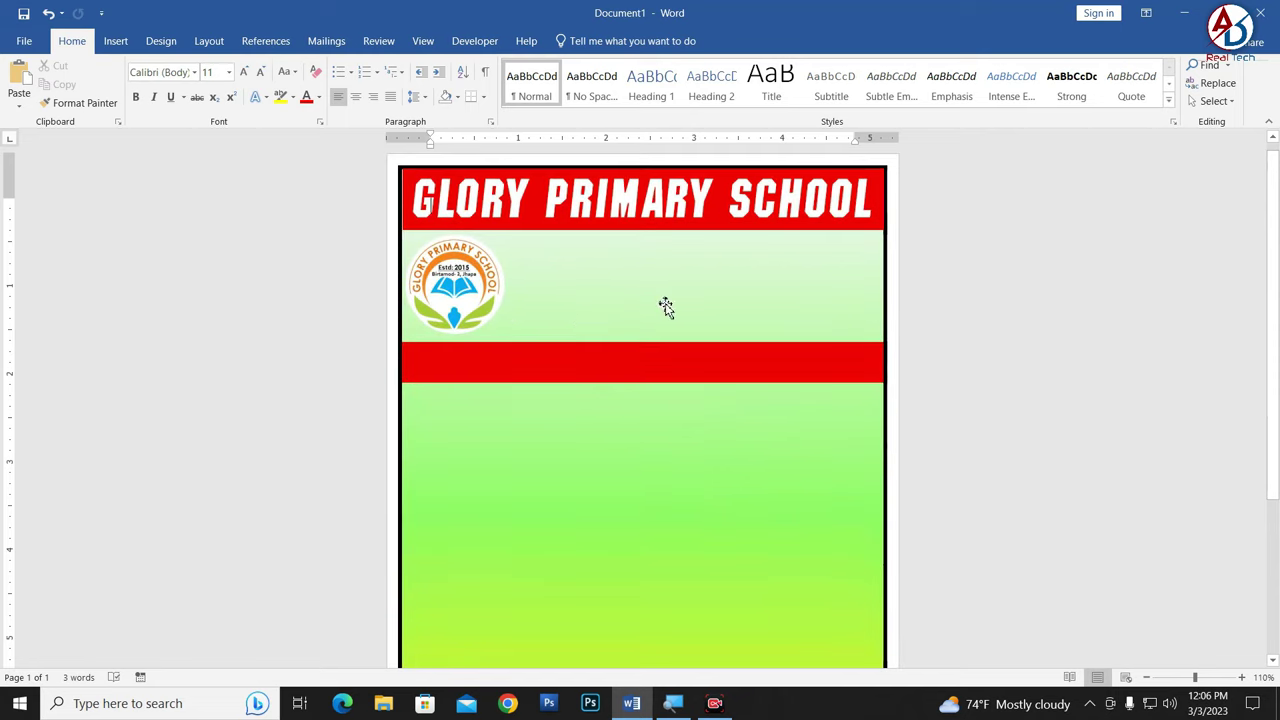
pyautogui.keyDown('ctrl'); pyautogui.scroll(2, 526, 332); pyautogui.keyUp('ctrl')
pyautogui.click(452, 304)
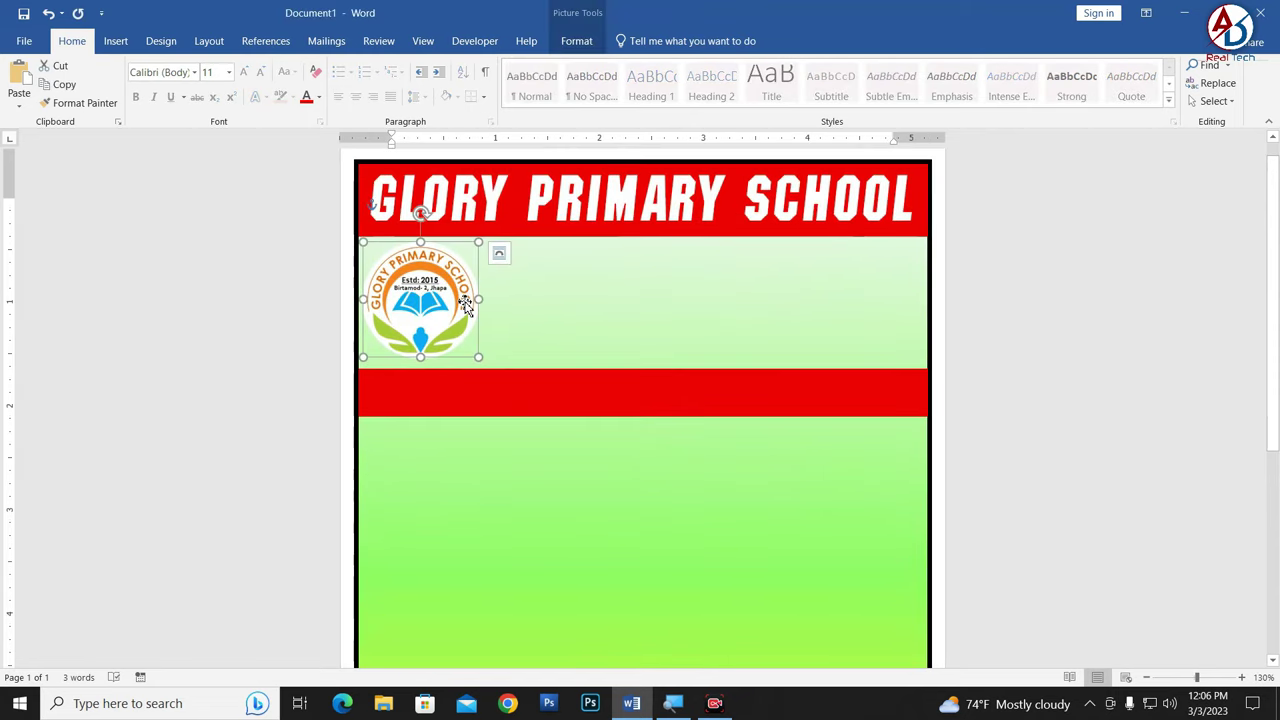
pyautogui.click(631, 314)
pyautogui.scroll(-1, 603, 352)
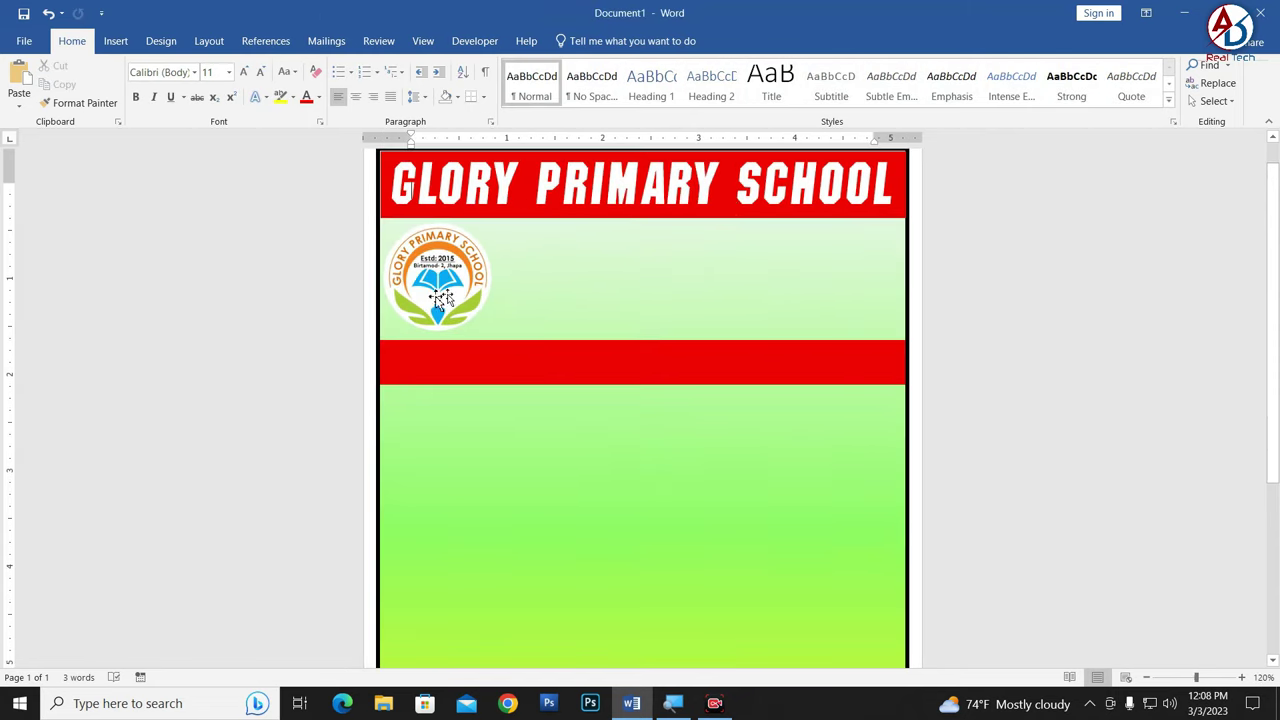
pyautogui.keyDown('ctrl'); pyautogui.scroll(-3, 546, 354); pyautogui.keyUp('ctrl')
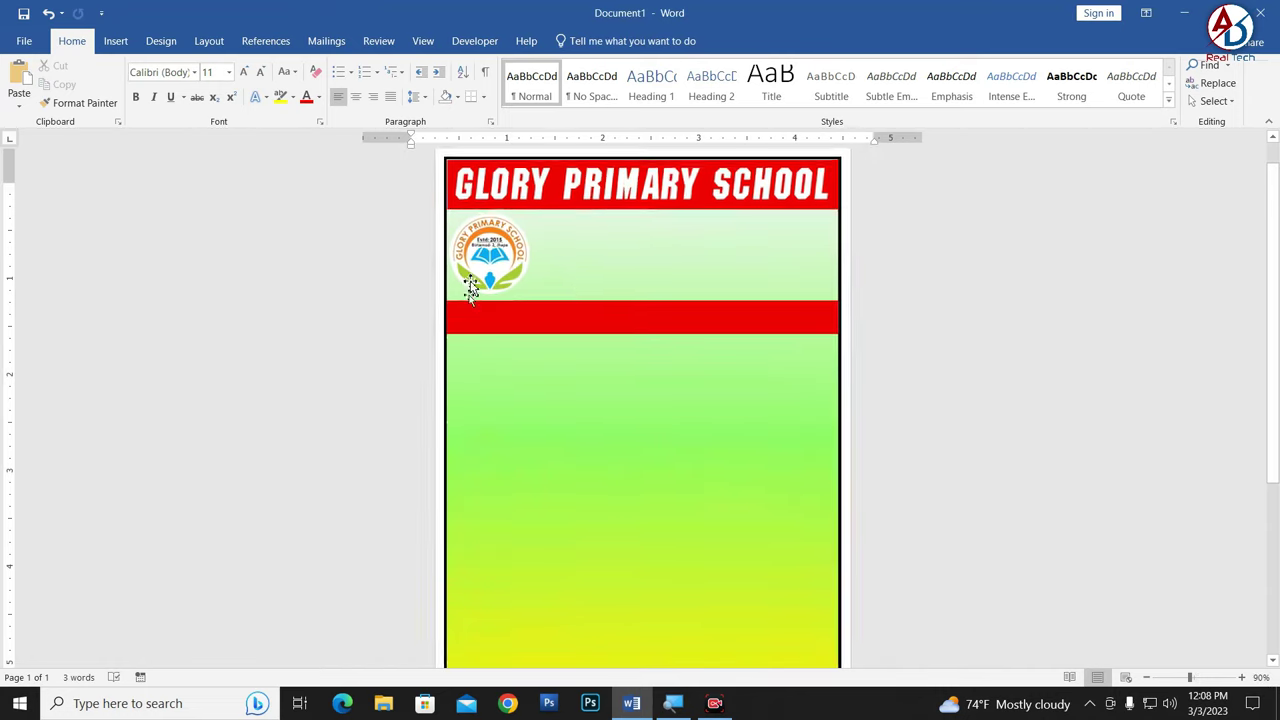
pyautogui.keyDown('ctrl'); pyautogui.scroll(1, 592, 333); pyautogui.keyUp('ctrl')
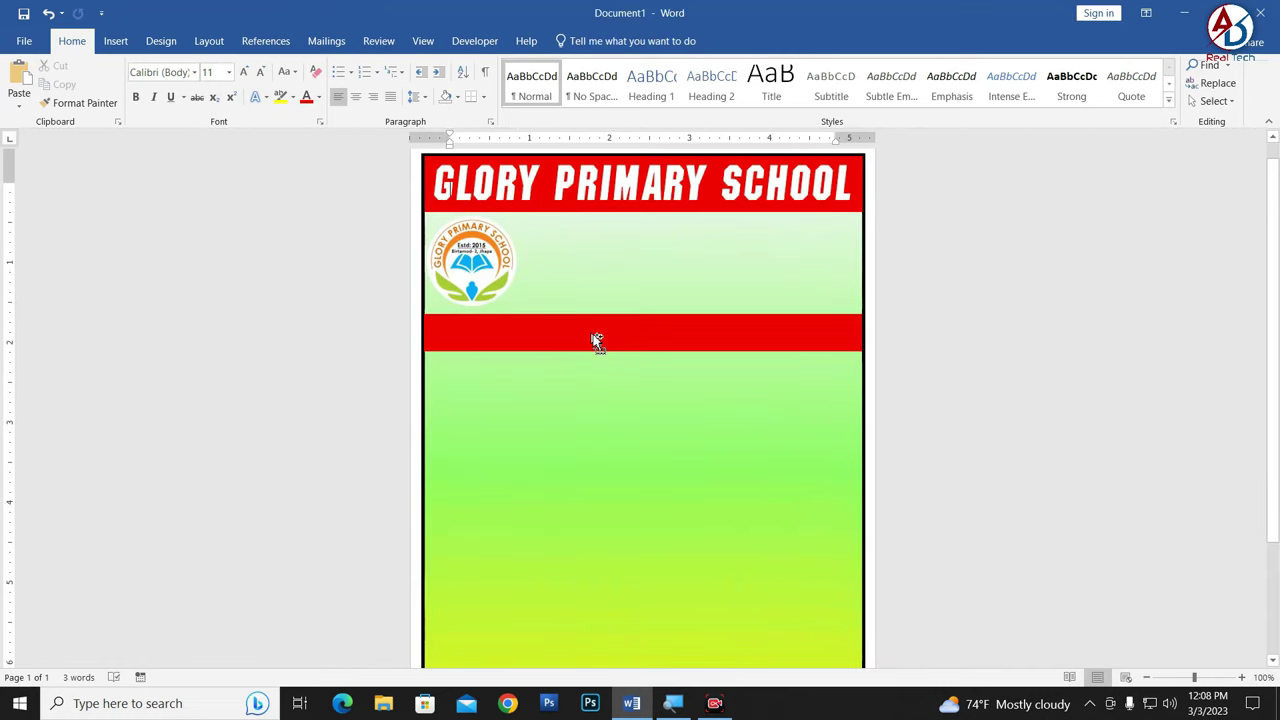
pyautogui.keyDown('ctrl'); pyautogui.scroll(-1, 591, 337); pyautogui.keyUp('ctrl')
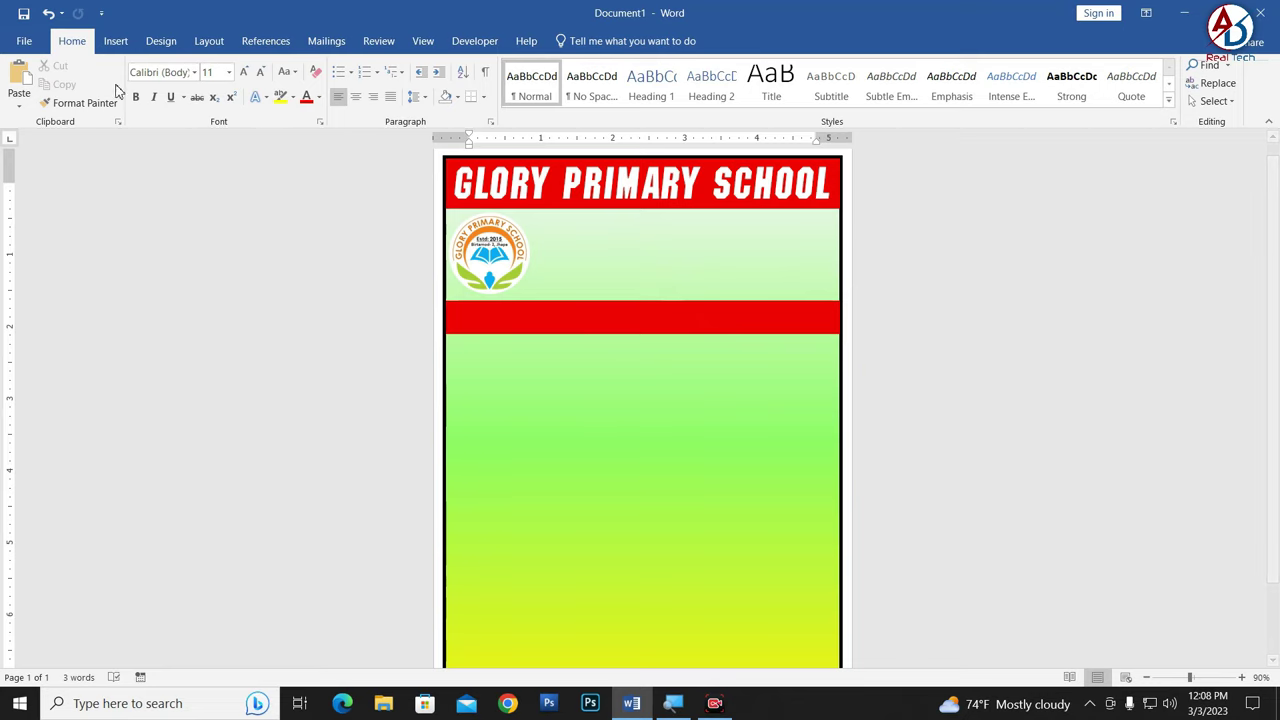
# Step: Copy the title box below and retype it 'CLASS NURSERY TO CLASS 5TH', shifting the second line right
pyautogui.click(565, 183)
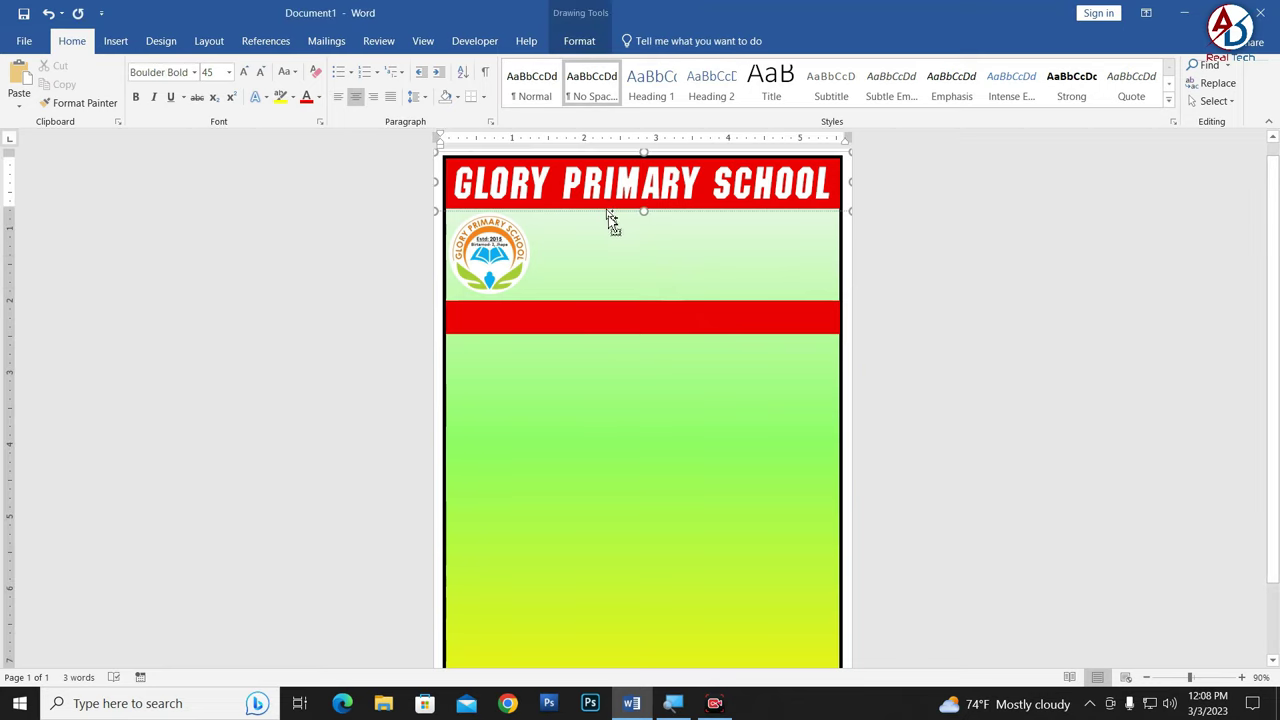
pyautogui.moveTo(608, 215); pyautogui.dragTo(608, 257)
pyautogui.hotkey('ctrl', 'a')
pyautogui.write('CLASS NURSERY TO CLASS 5TH')
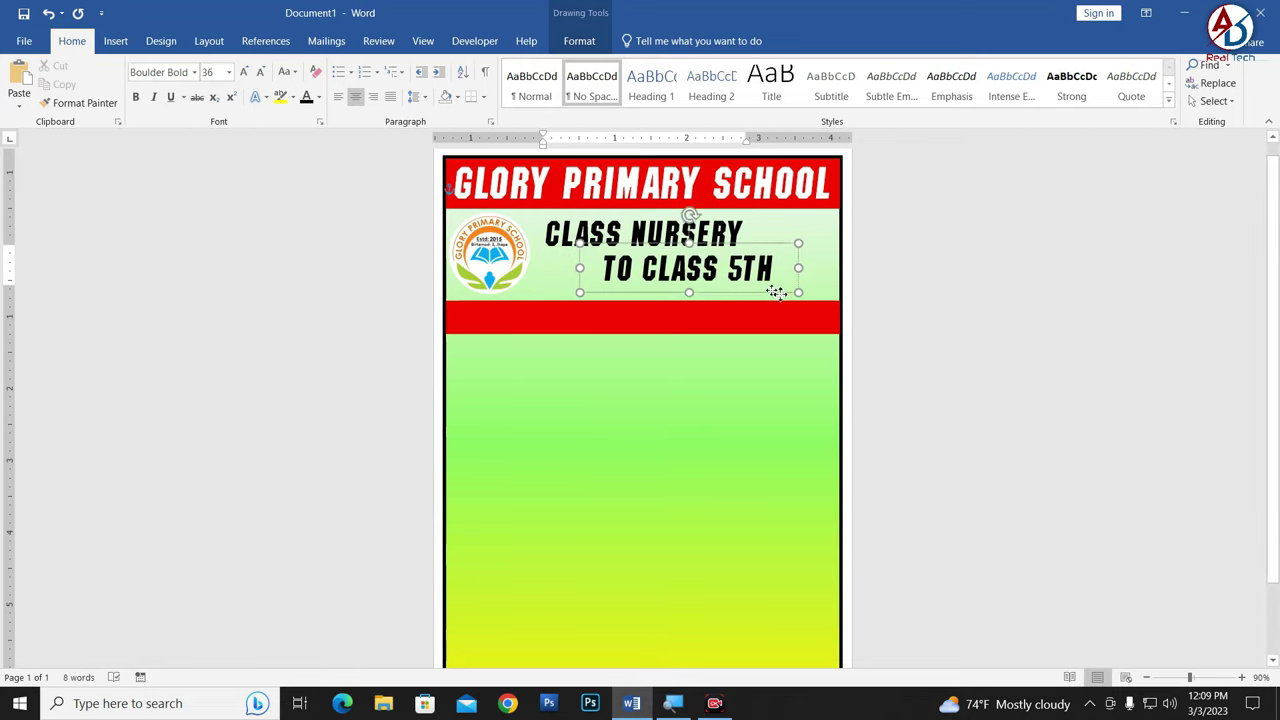
pyautogui.moveTo(704, 292); pyautogui.dragTo(783, 291)
pyautogui.click(1077, 374)
pyautogui.scroll(3, 616, 298)
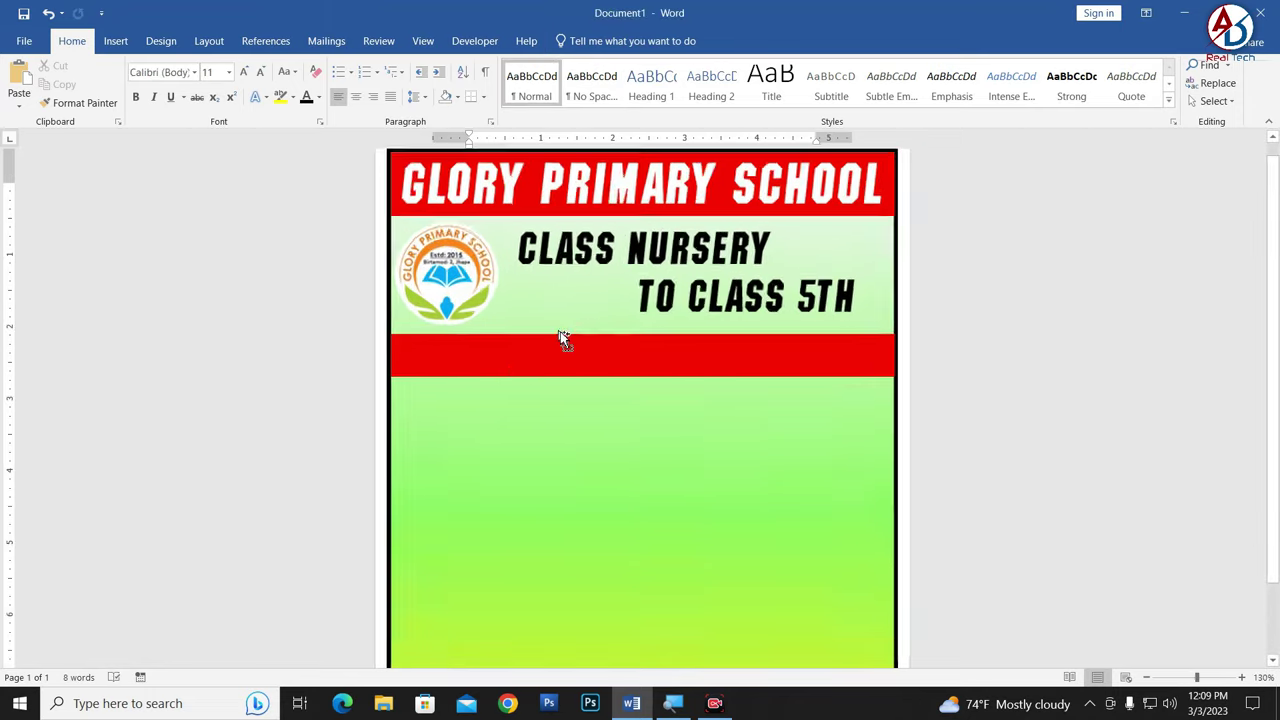
pyautogui.scroll(1, 560, 331)
# Step: Group the school logo picture with its white oval using the Selection pane
pyautogui.click(442, 330)
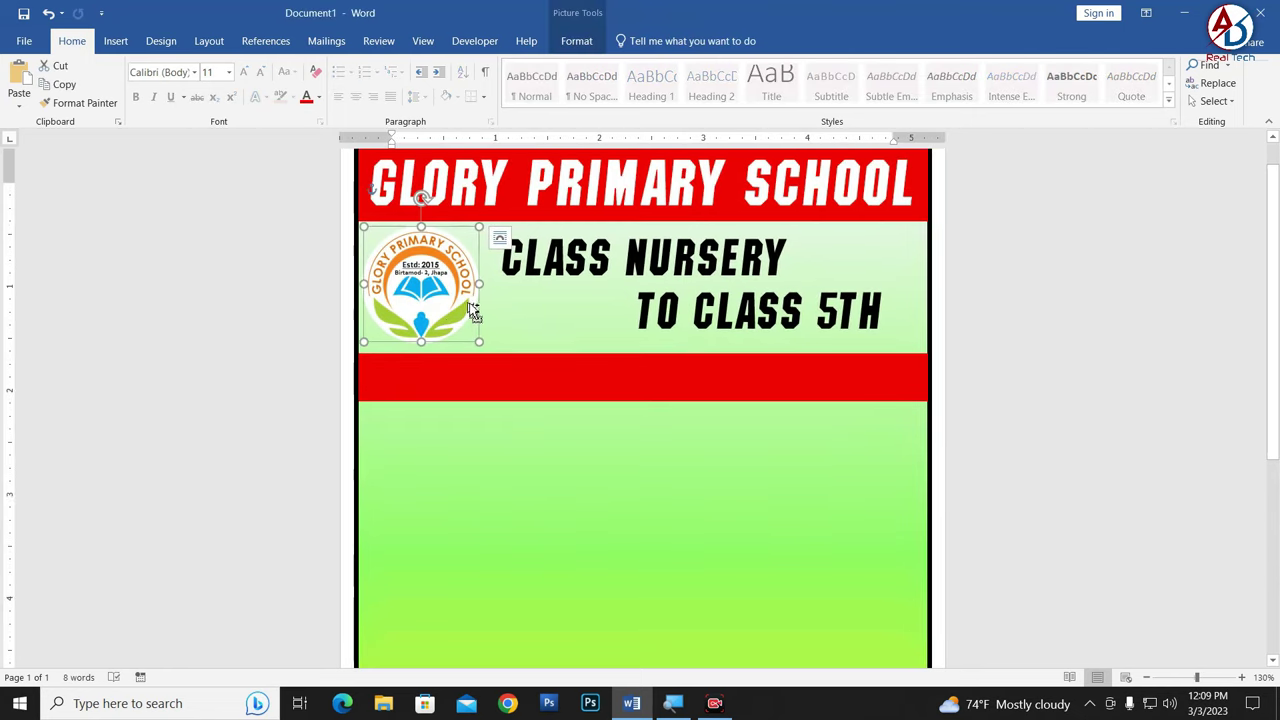
pyautogui.click(478, 306)
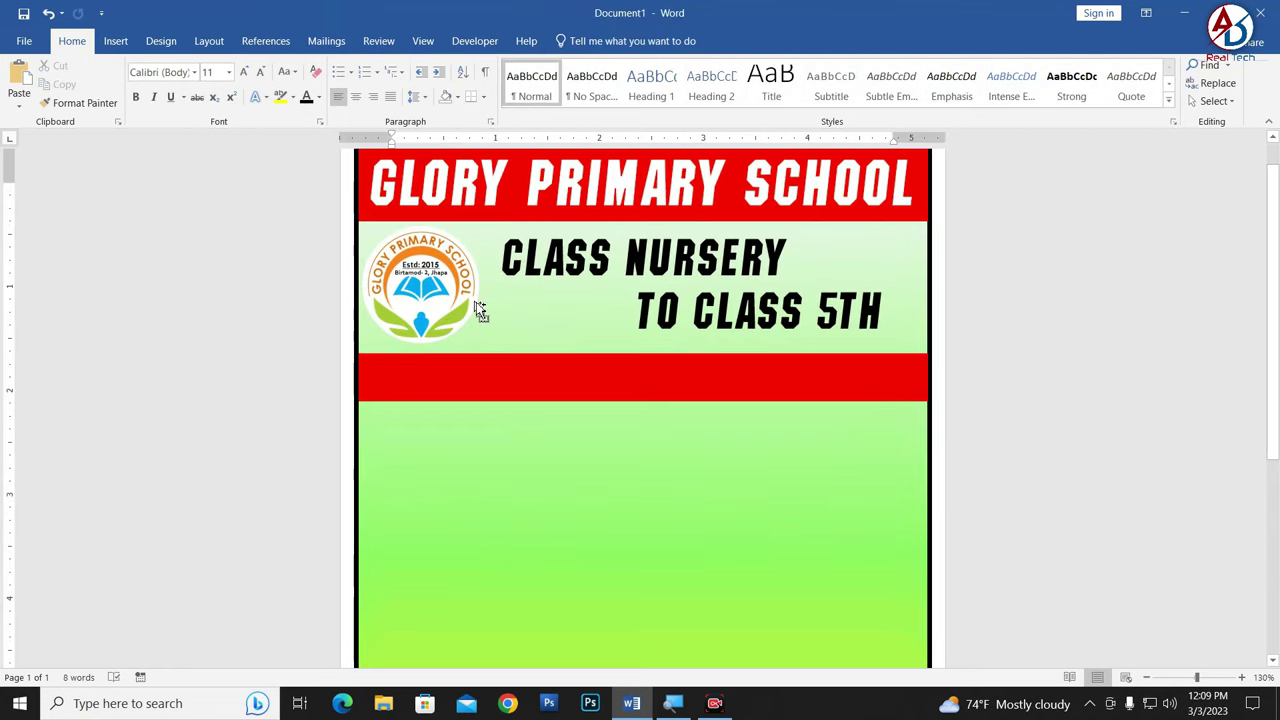
pyautogui.click(366, 302)
pyautogui.click(576, 41)
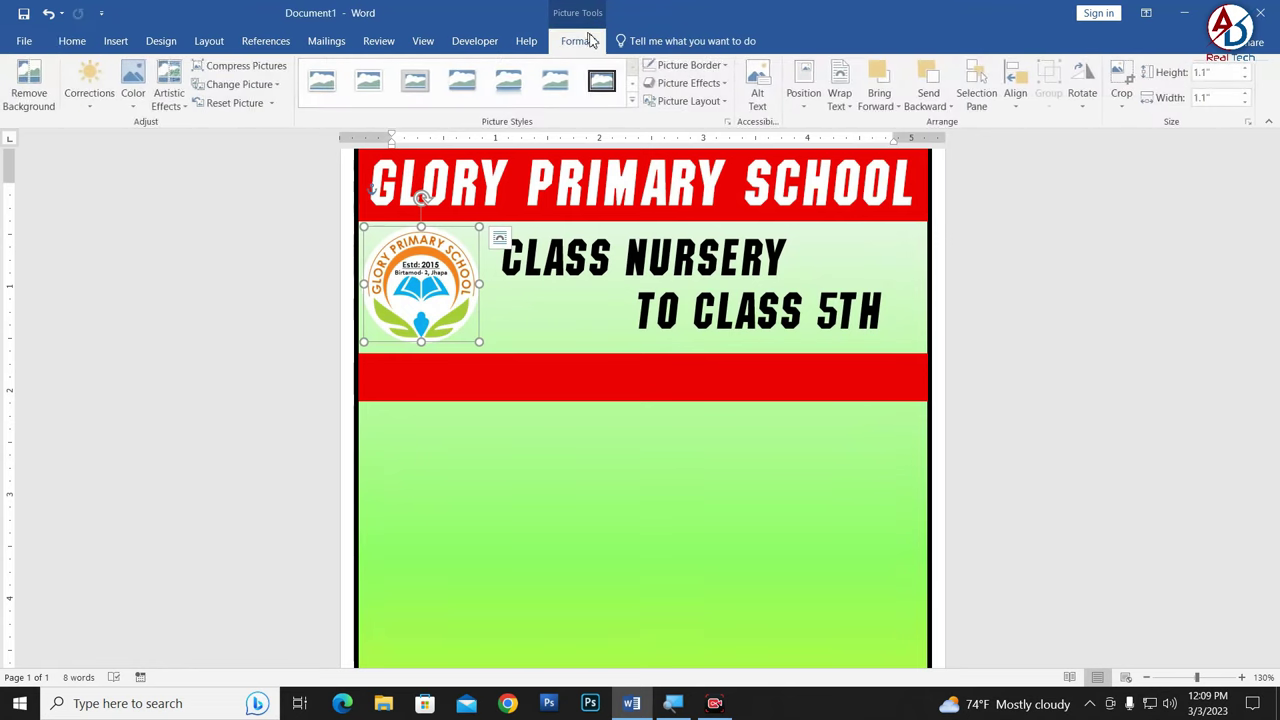
pyautogui.click(977, 94)
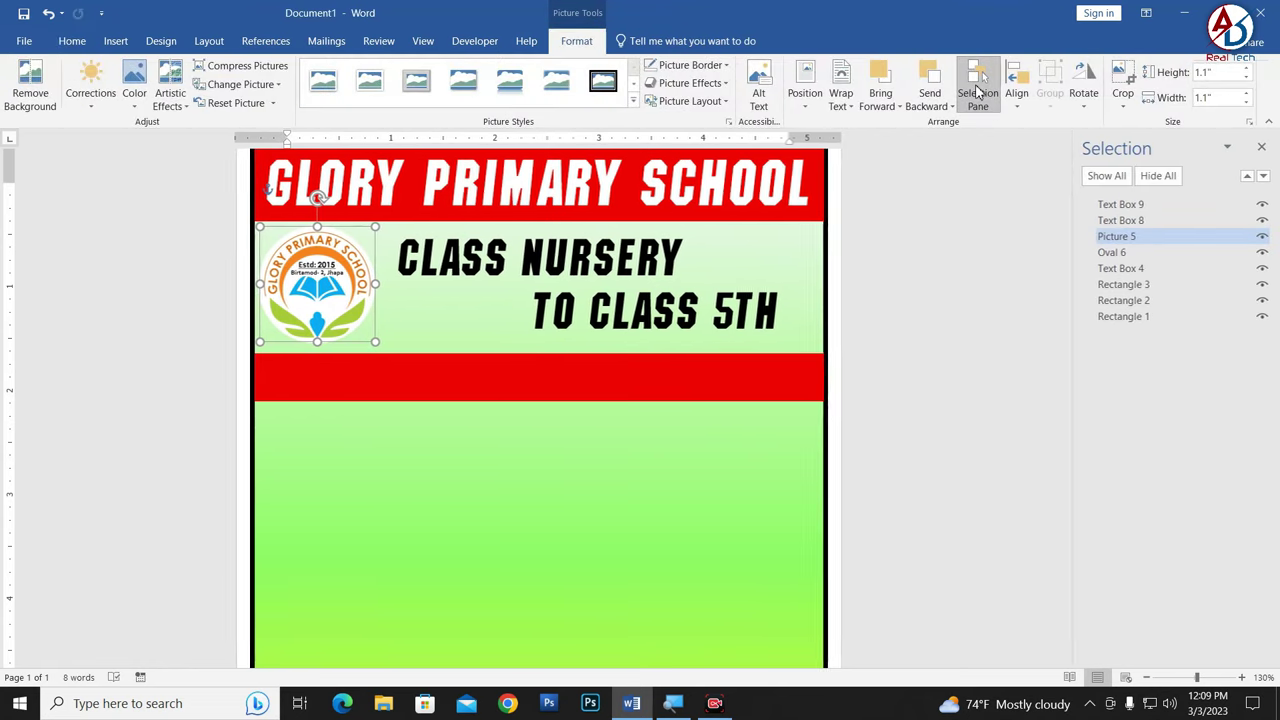
pyautogui.keyDown('ctrl'); pyautogui.click(1166, 254); pyautogui.keyUp('ctrl')
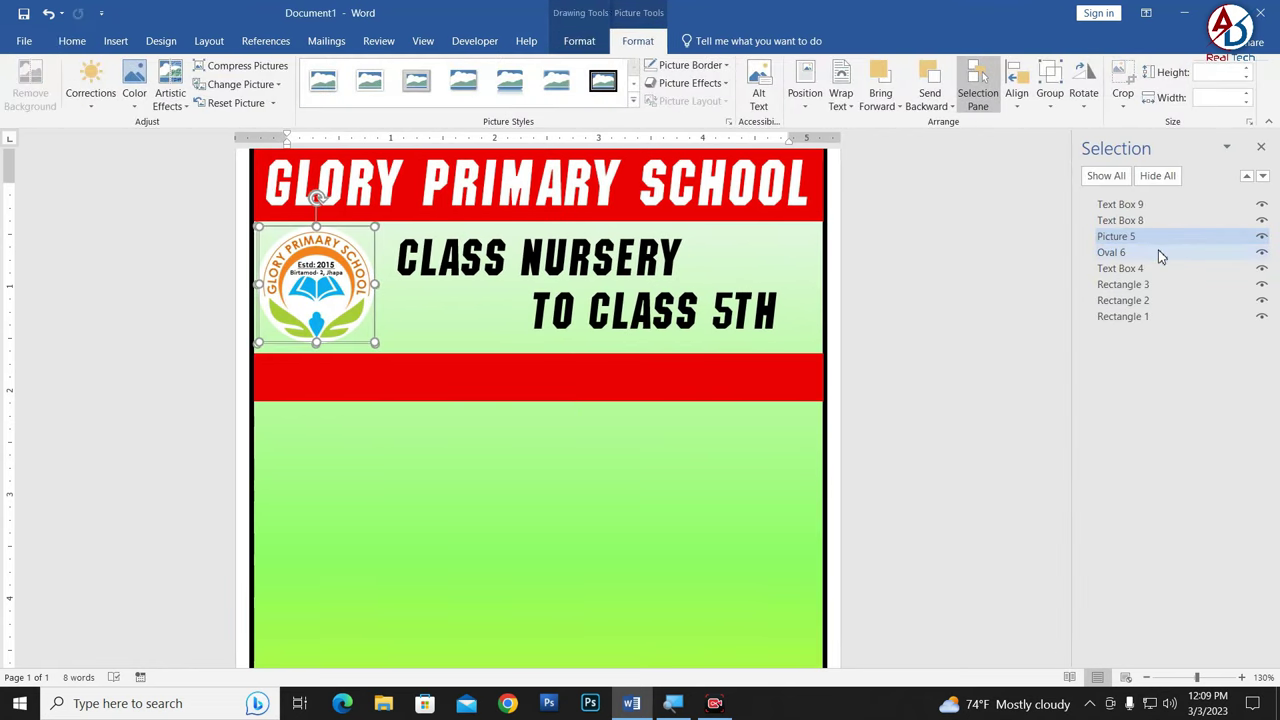
pyautogui.rightClick(366, 318)
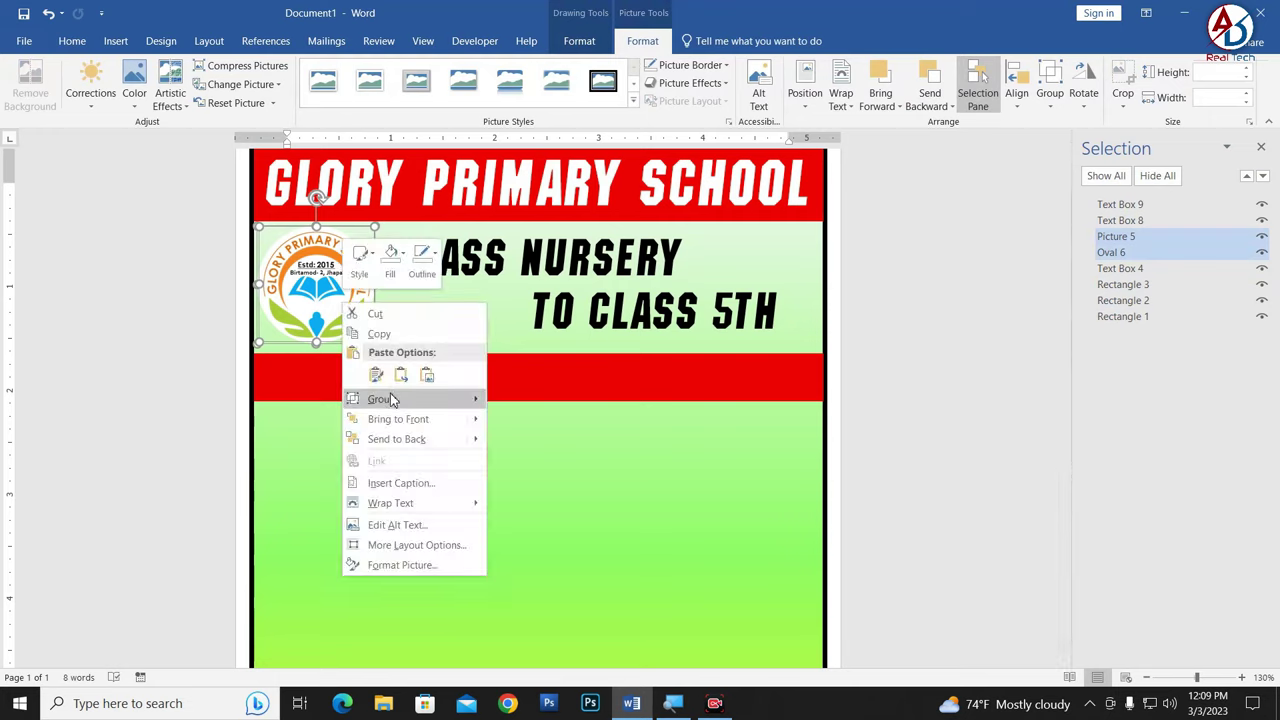
pyautogui.moveTo(430, 399)
pyautogui.click(520, 397)
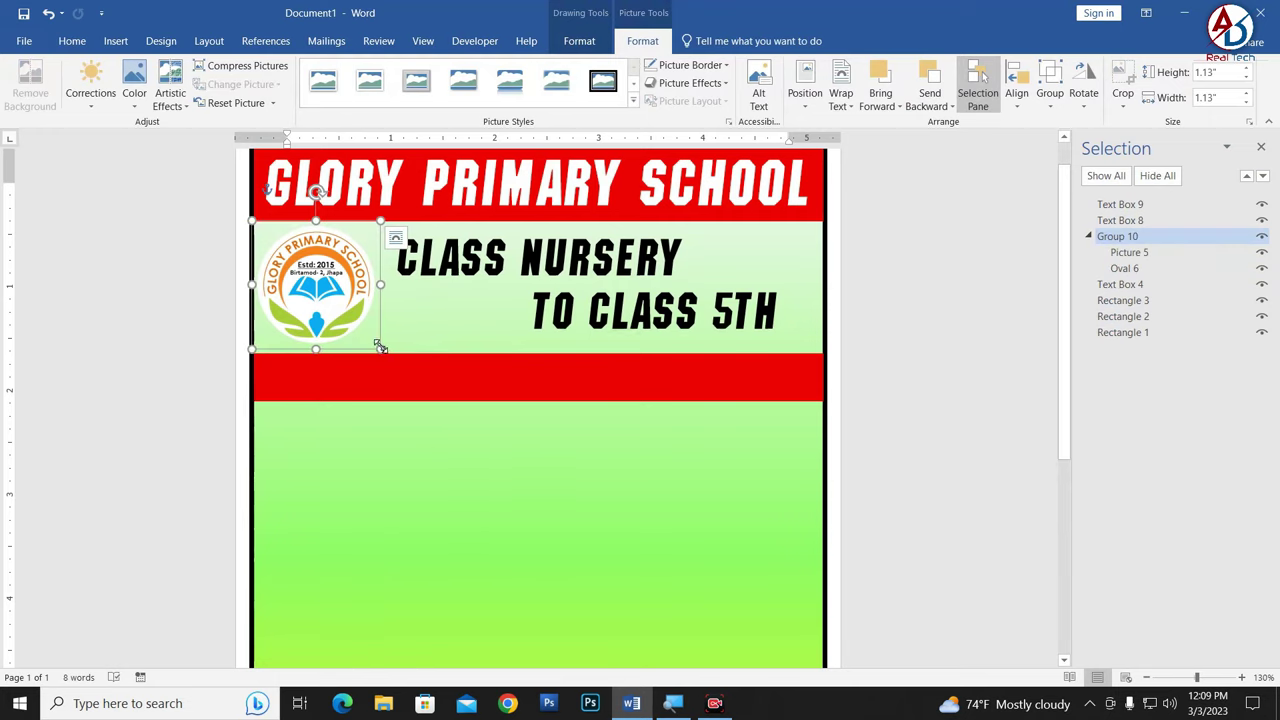
# Step: Shrink the grouped logo to 0.99", move the red band up, and close the Selection pane
pyautogui.moveTo(380, 346); pyautogui.dragTo(366, 336)
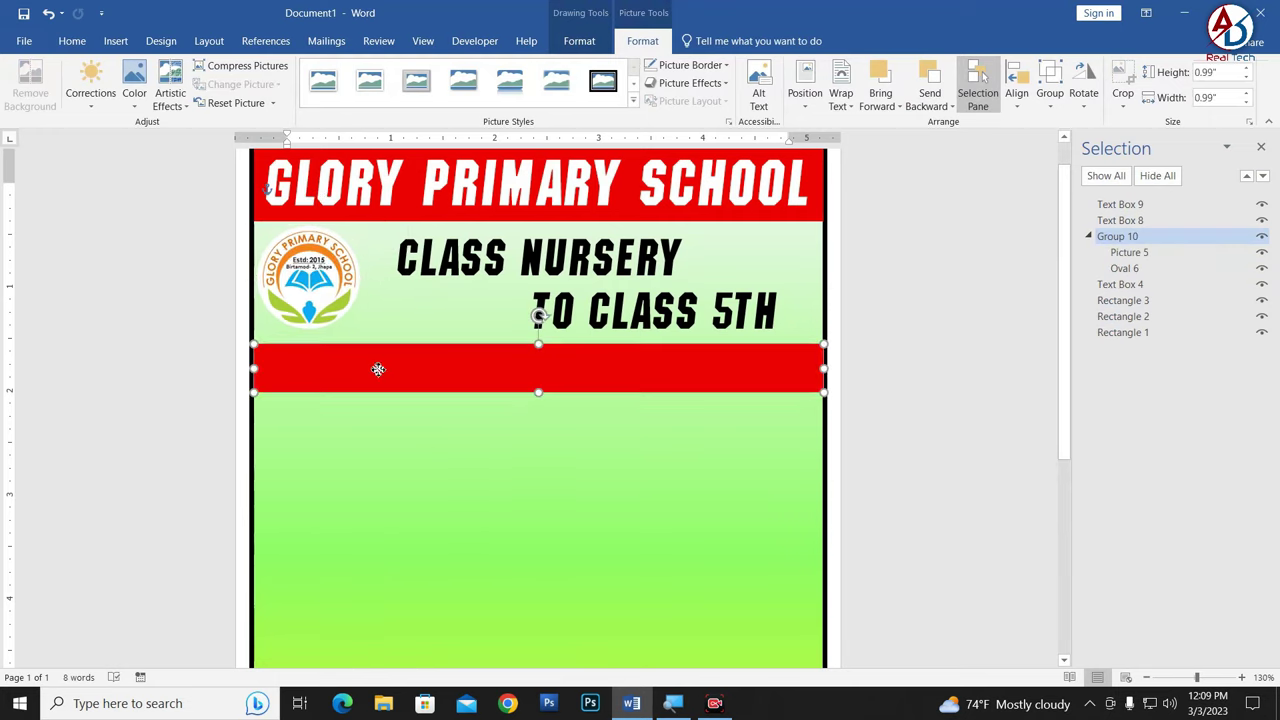
pyautogui.moveTo(379, 379); pyautogui.dragTo(378, 364)
pyautogui.keyDown('ctrl'); pyautogui.scroll(-2, 814, 477); pyautogui.keyUp('ctrl')
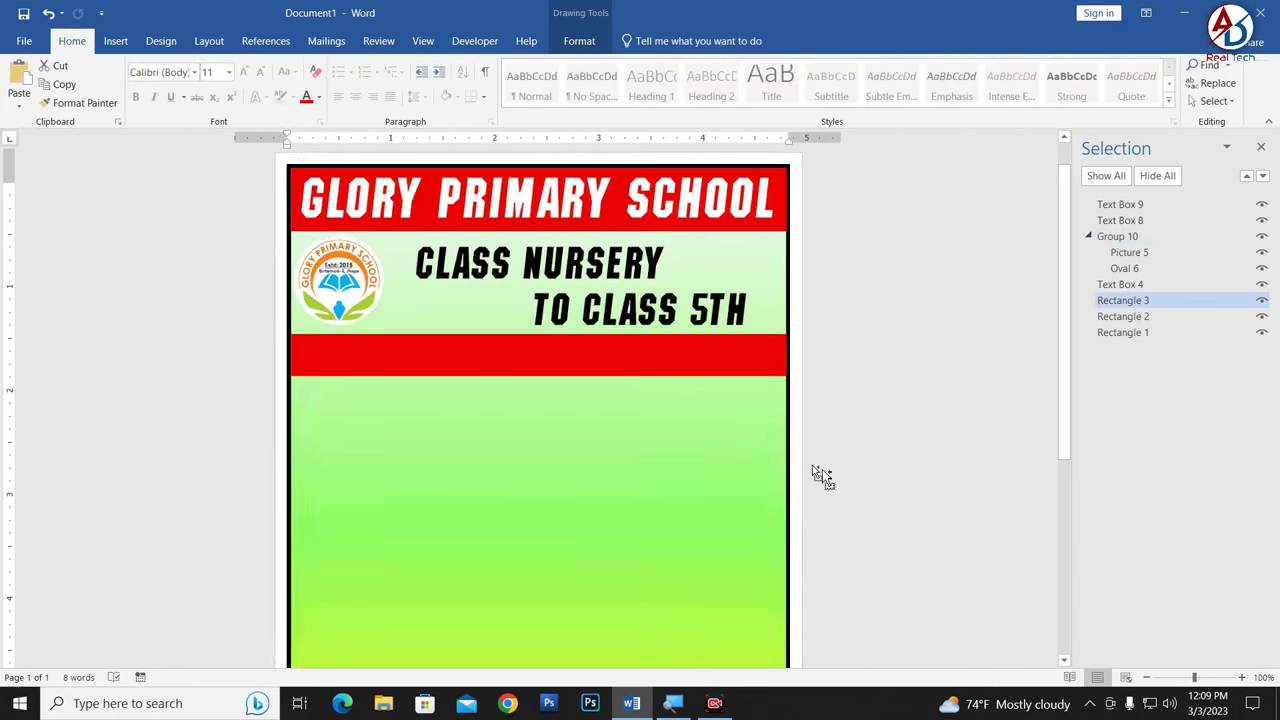
pyautogui.click(1262, 148)
pyautogui.keyDown('ctrl'); pyautogui.scroll(-3, 834, 546); pyautogui.keyUp('ctrl')
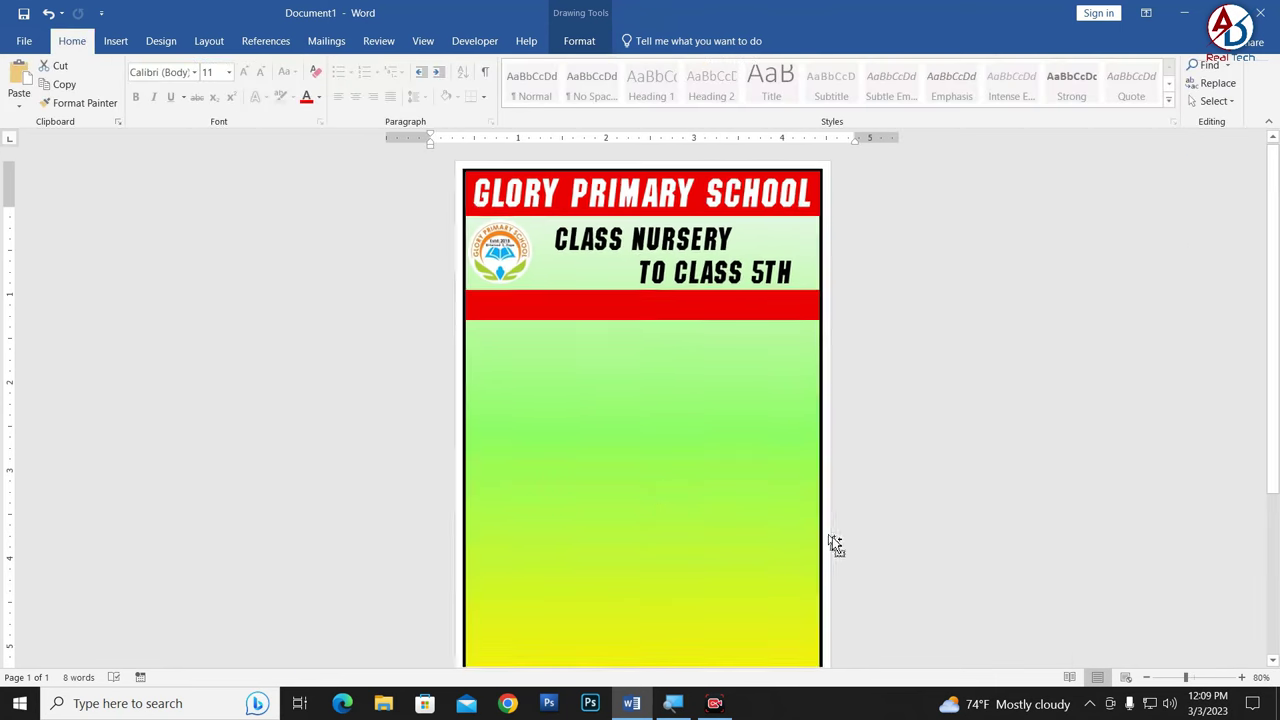
pyautogui.keyDown('ctrl'); pyautogui.scroll(1, 608, 457); pyautogui.keyUp('ctrl')
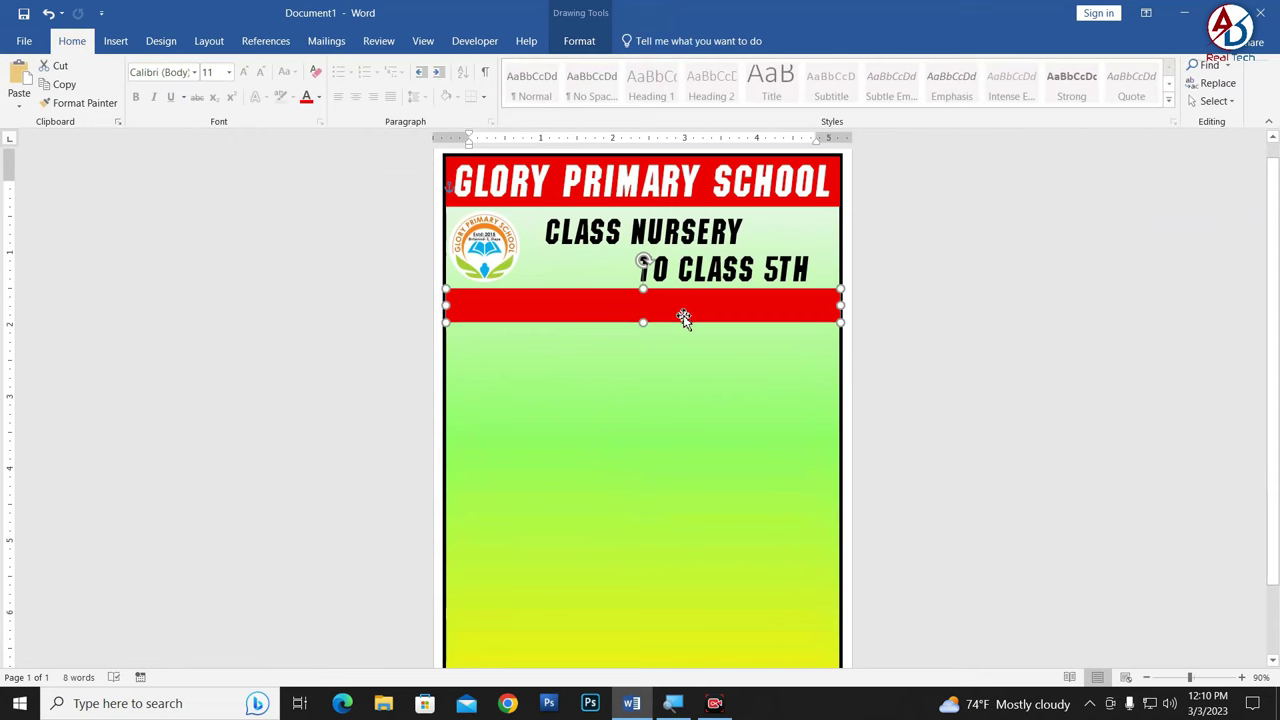
# Step: Refill the thin red band under the class heading with blue from More Fill Colors
pyautogui.click(579, 43)
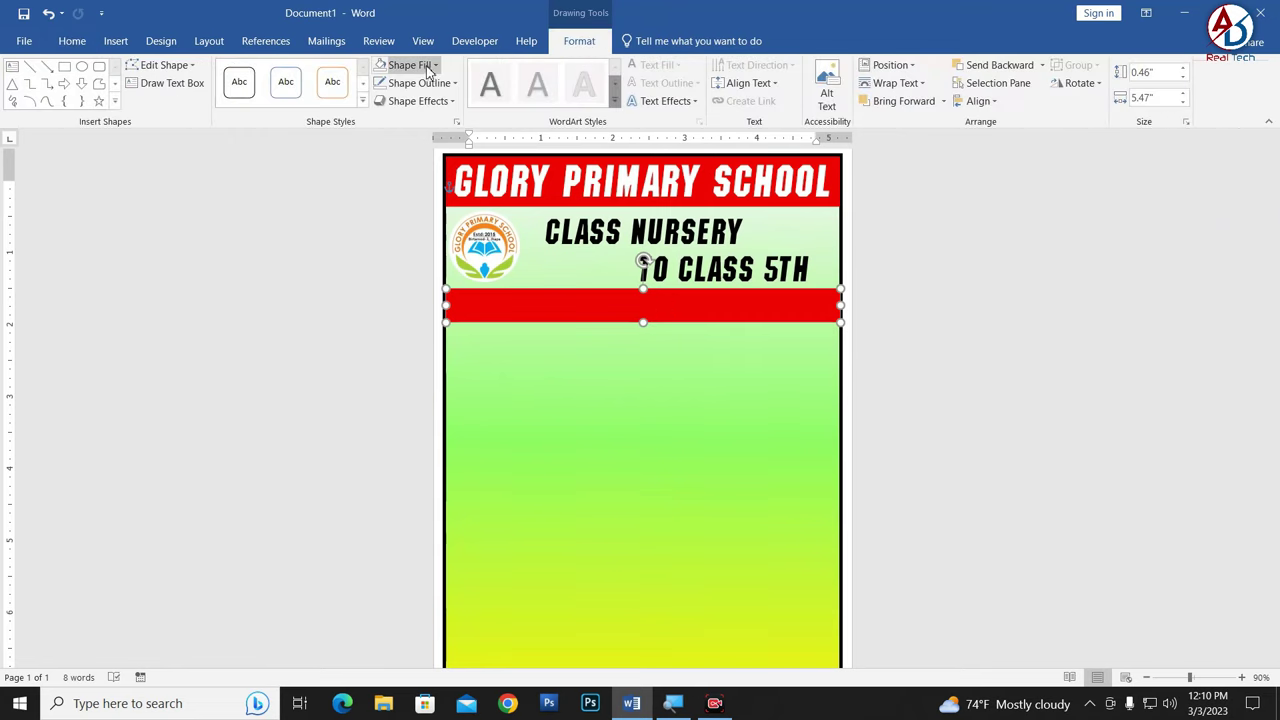
pyautogui.click(430, 66)
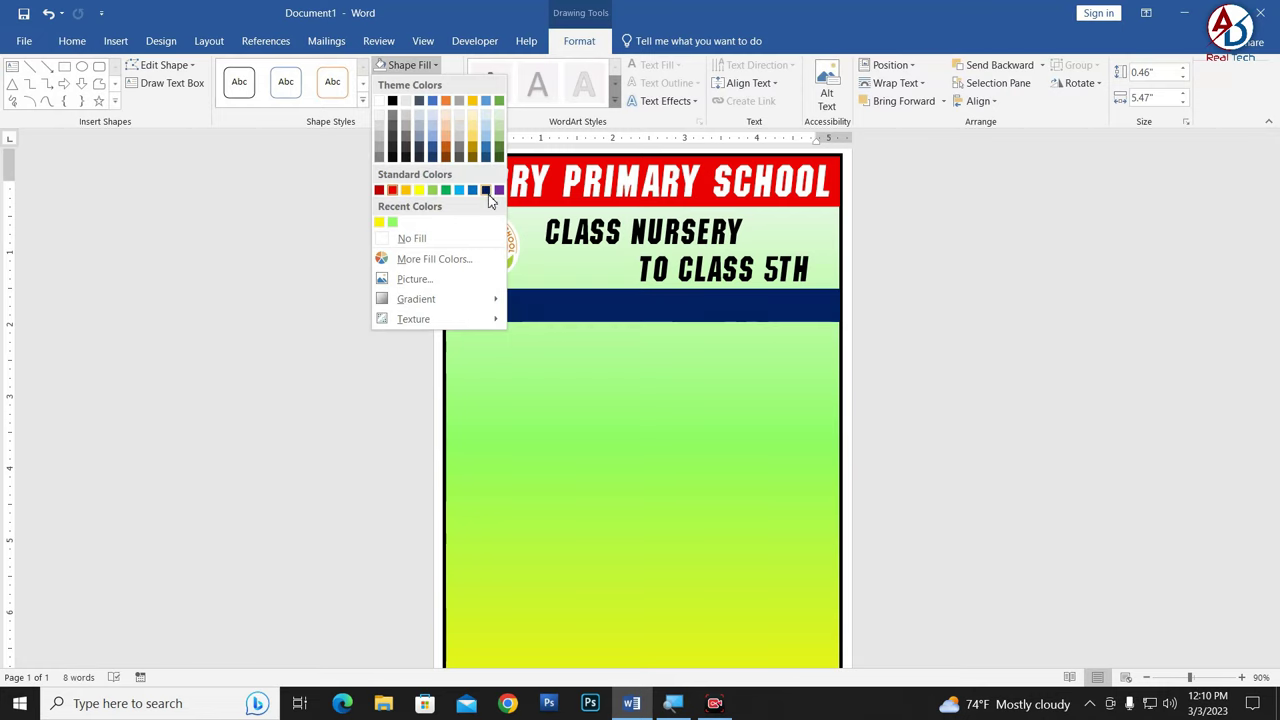
pyautogui.click(423, 262)
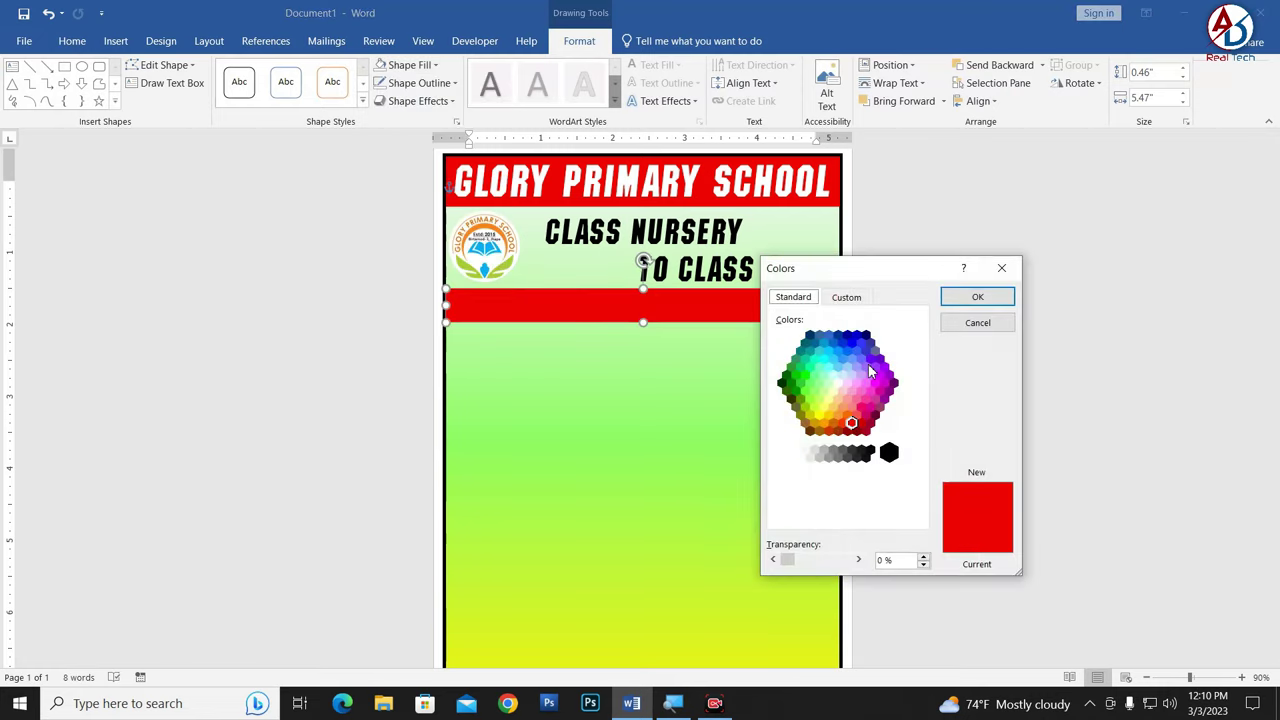
pyautogui.click(852, 347)
pyautogui.click(978, 297)
pyautogui.click(837, 423)
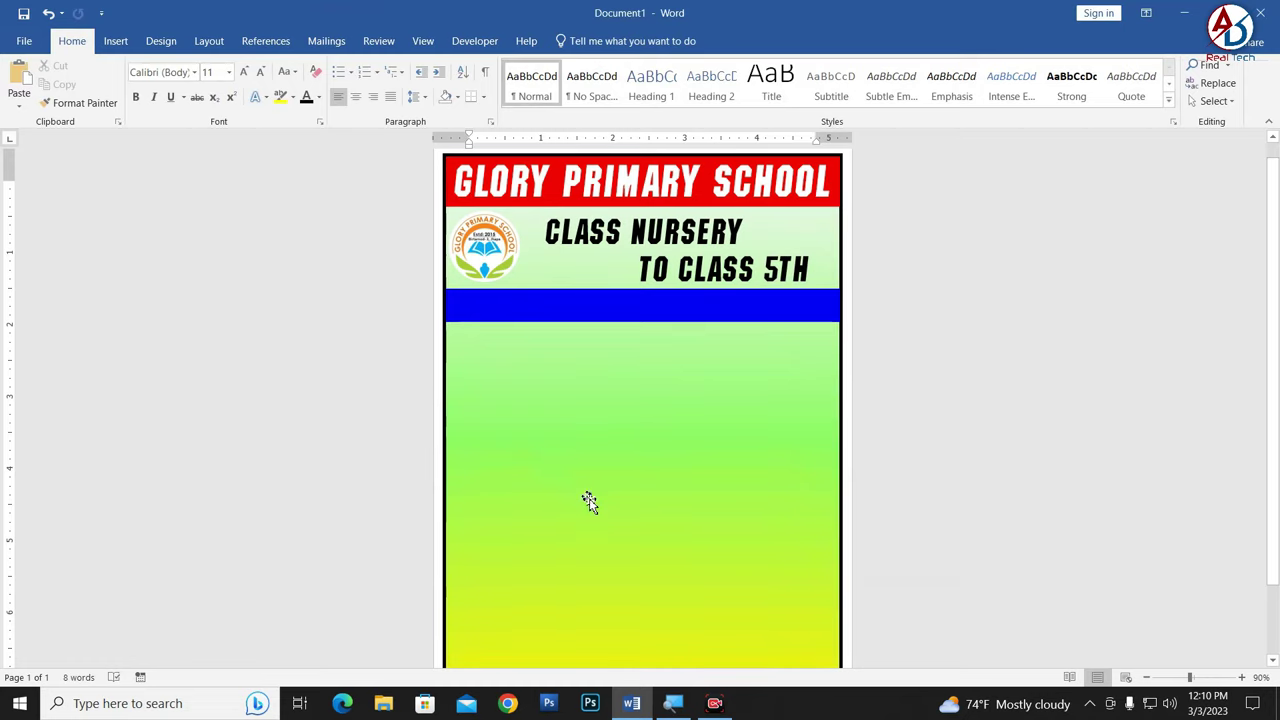
pyautogui.keyDown('ctrl'); pyautogui.scroll(1, 589, 502); pyautogui.keyUp('ctrl')
pyautogui.keyDown('ctrl'); pyautogui.scroll(1, 638, 517); pyautogui.keyUp('ctrl')
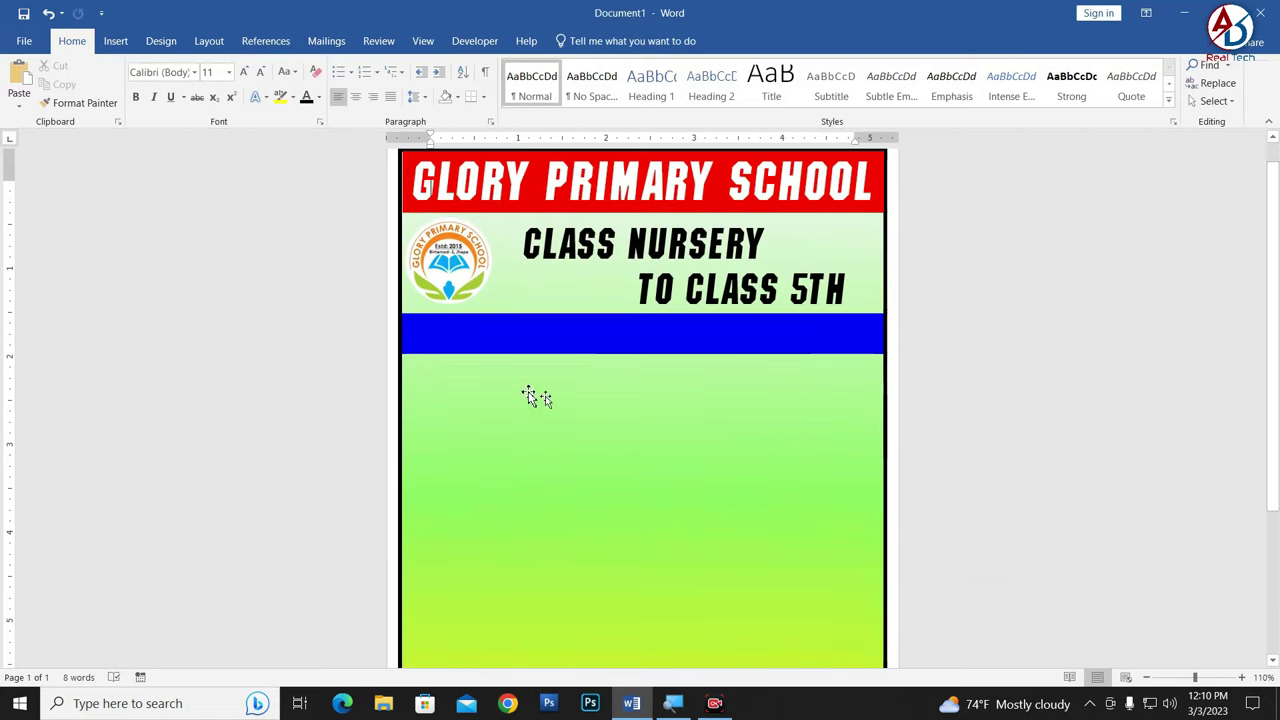
pyautogui.keyDown('ctrl'); pyautogui.scroll(1, 534, 381); pyautogui.keyUp('ctrl')
# Step: Copy the TO CLASS 5TH box onto the blue band and retype it as 'MEDIUM' / 'HINDI/ENGLISH'
pyautogui.click(662, 300)
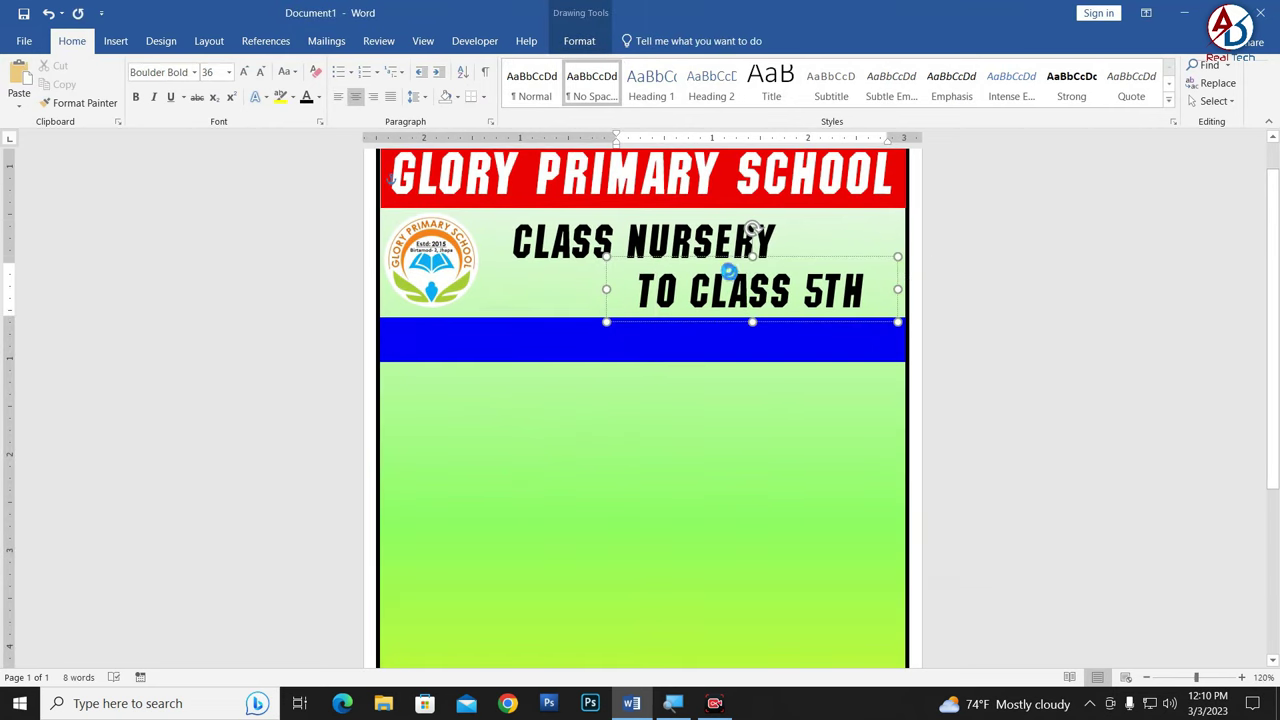
pyautogui.keyDown('ctrl'); pyautogui.moveTo(728, 270); pyautogui.dragTo(655, 320); pyautogui.keyUp('ctrl')
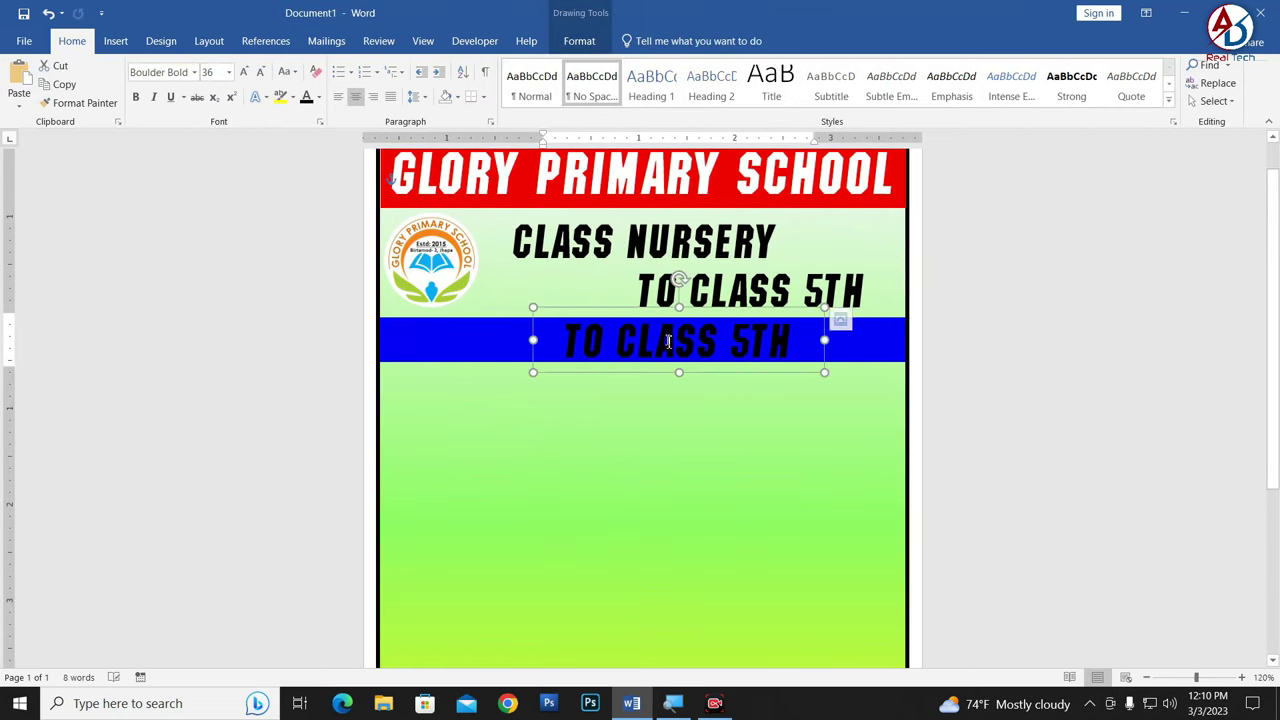
pyautogui.hotkey('ctrl', 'a')
pyautogui.write('MEDIUM')
pyautogui.press('Return')
pyautogui.write('HINDI/ENGLISH')
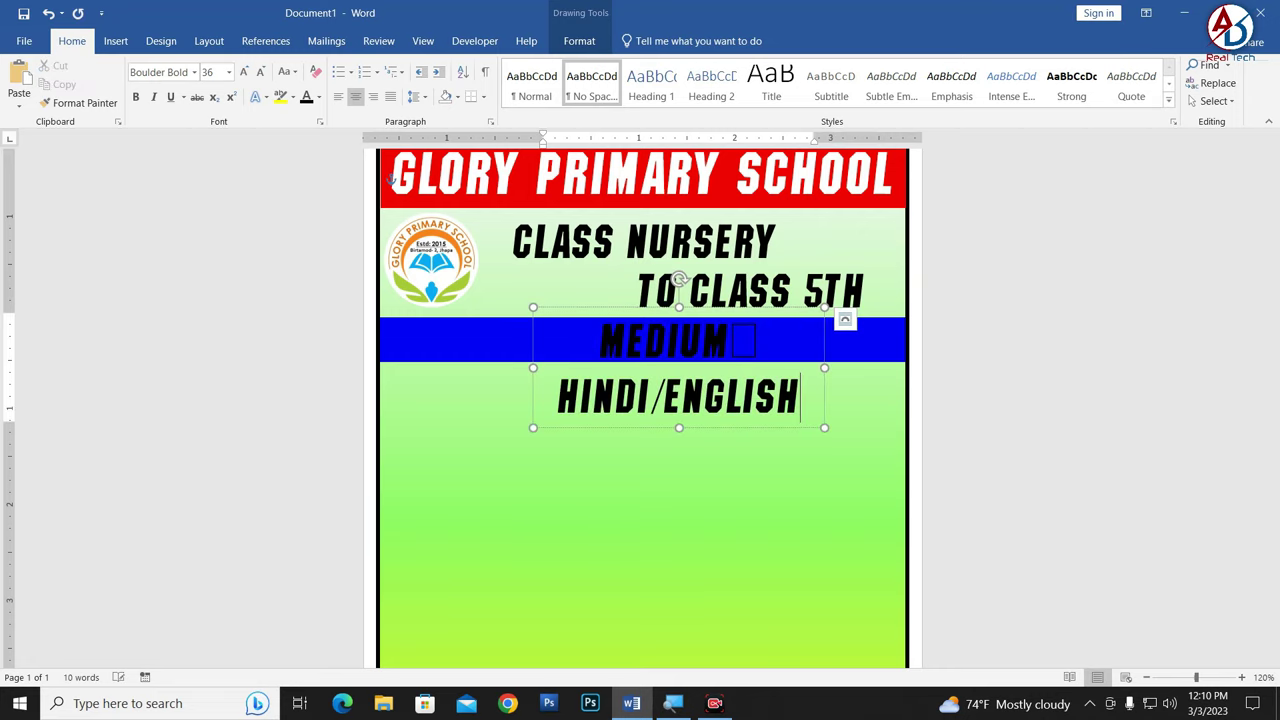
# Step: Format the medium text as Cambria bold 22 pt and widen its box to fit one line
pyautogui.hotkey('ctrl', 'a')
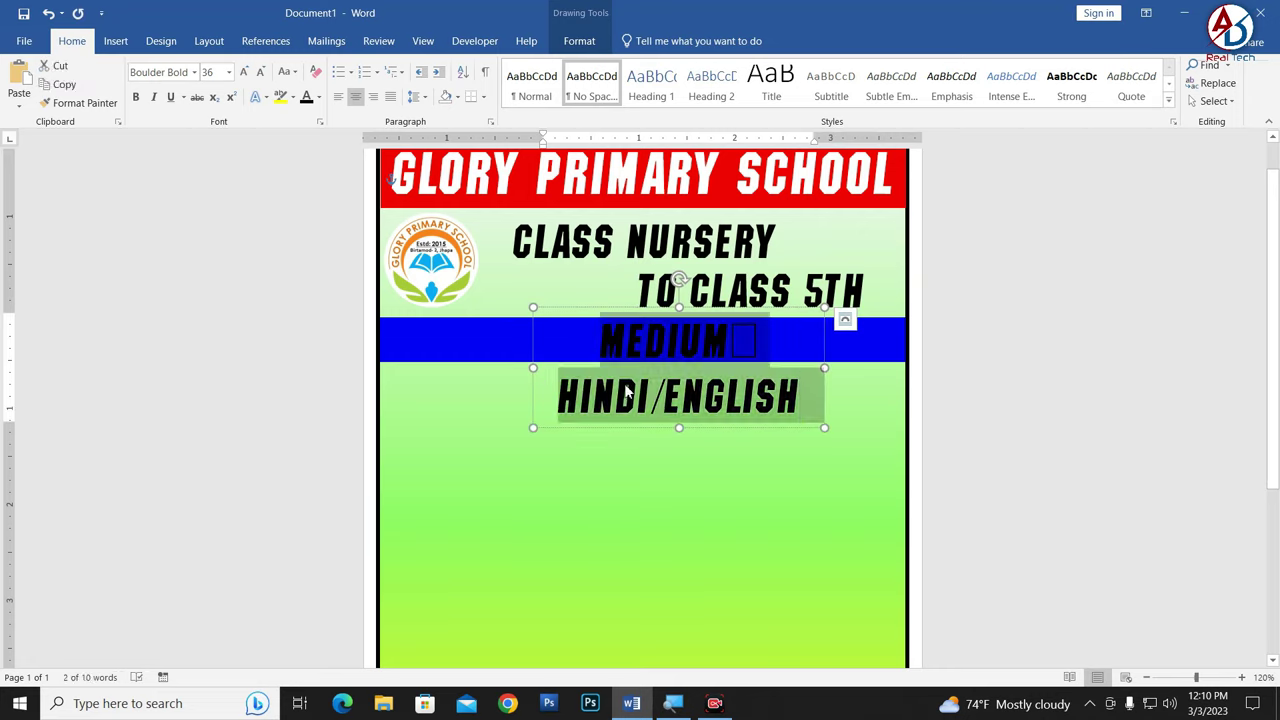
pyautogui.click(196, 77)
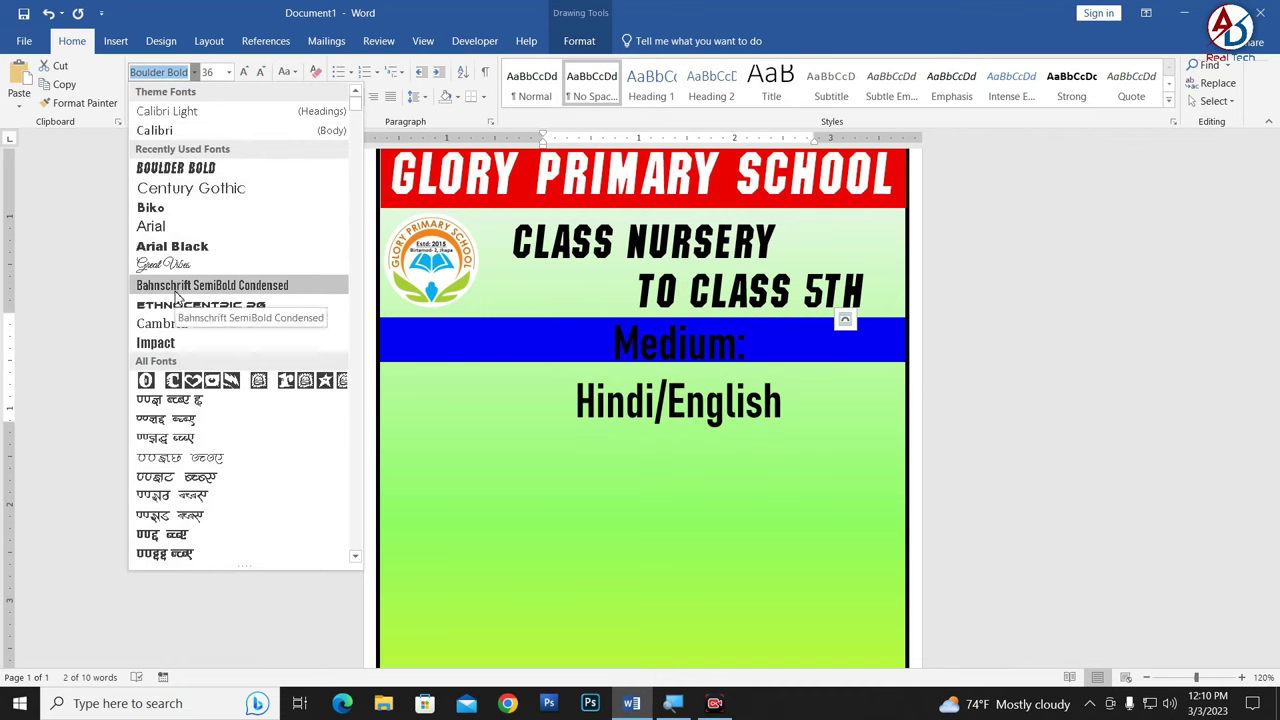
pyautogui.click(176, 329)
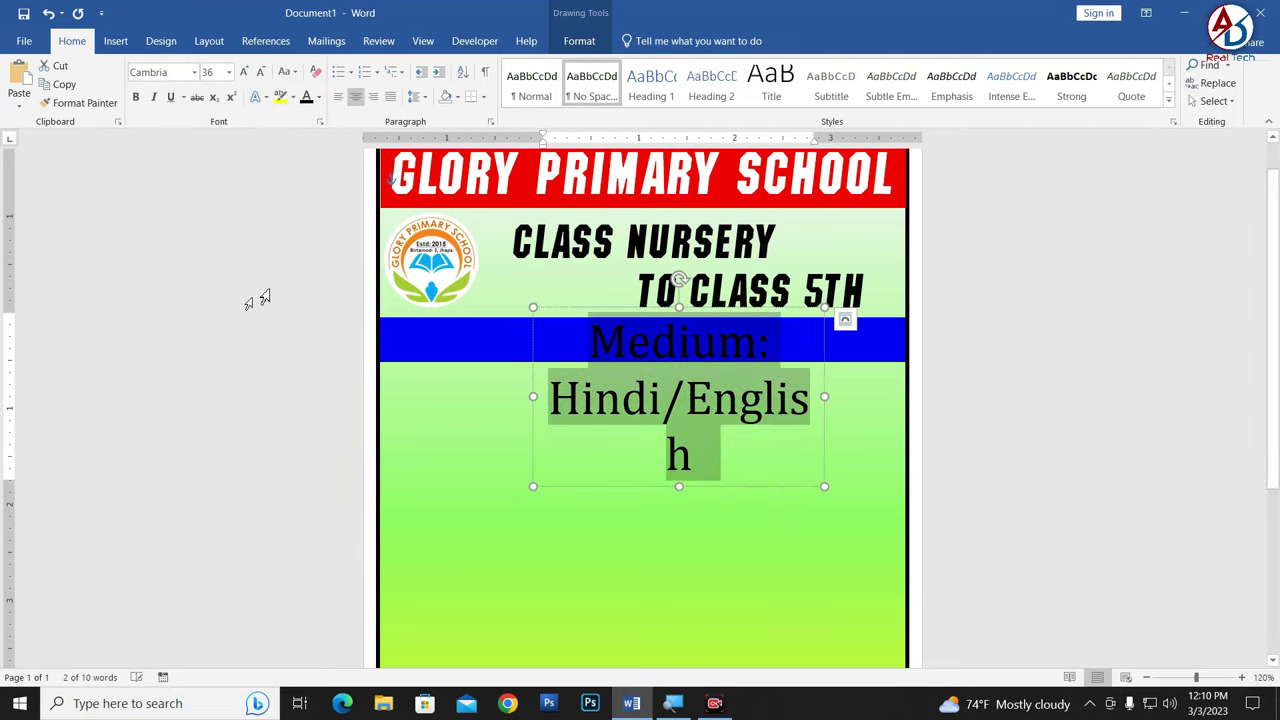
pyautogui.click(136, 97)
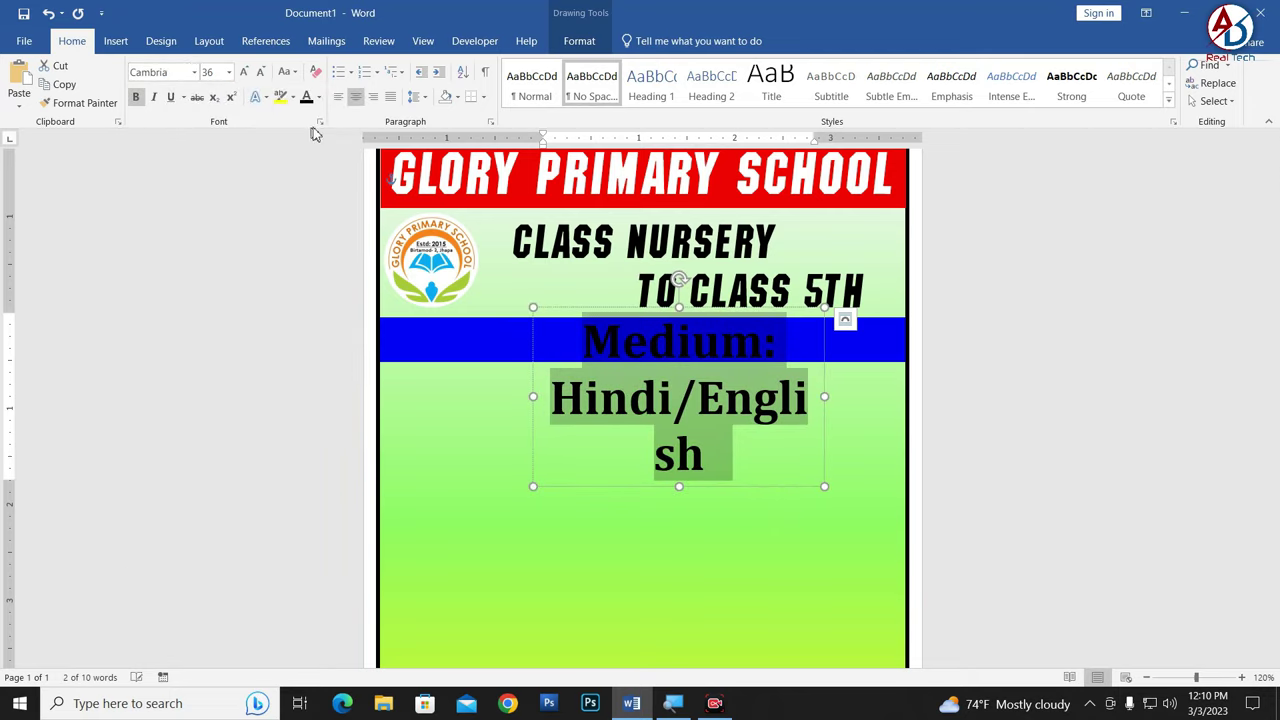
pyautogui.click(260, 72)
pyautogui.click(260, 72)
pyautogui.click(260, 72)
pyautogui.click(260, 72)
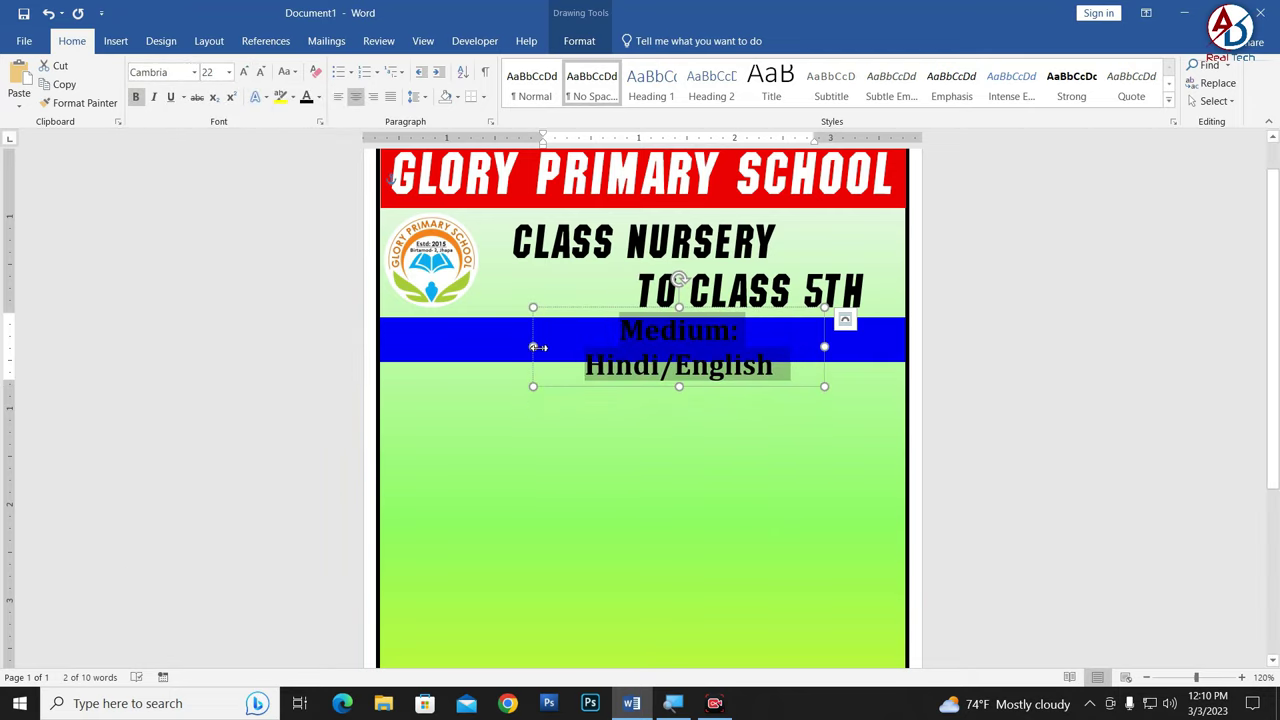
pyautogui.moveTo(536, 347); pyautogui.dragTo(385, 332)
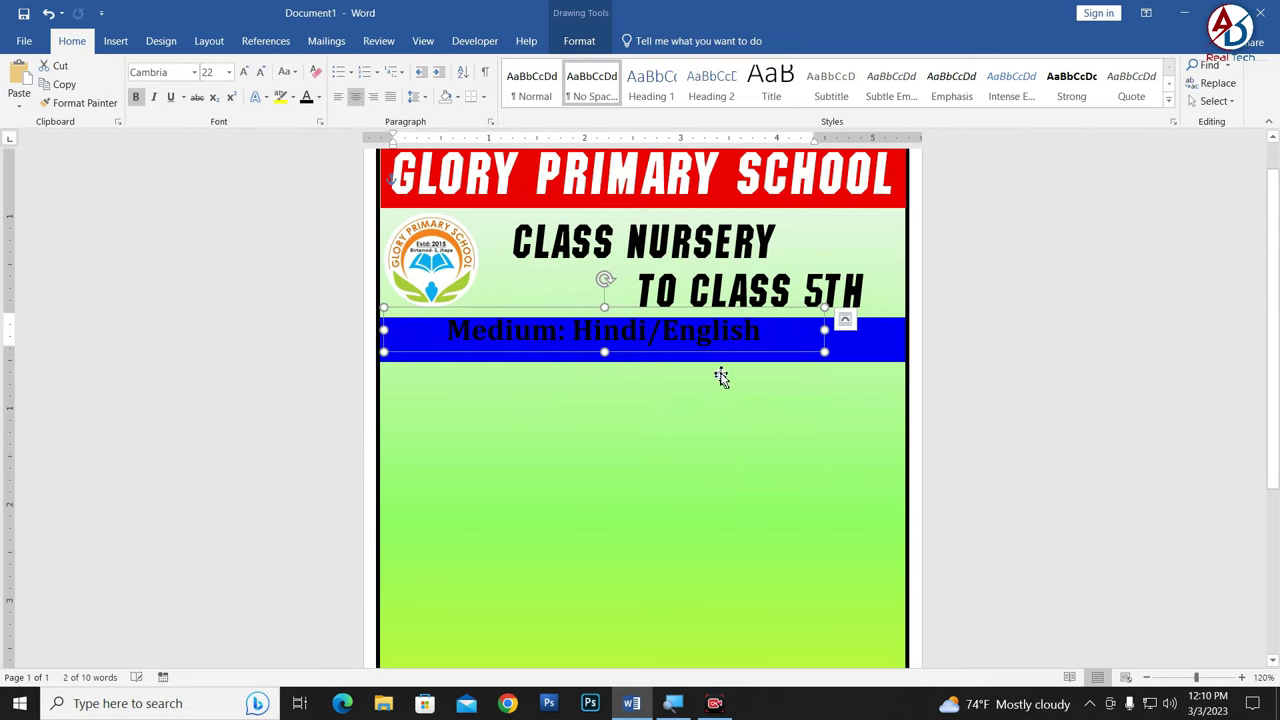
pyautogui.moveTo(719, 358); pyautogui.dragTo(767, 369)
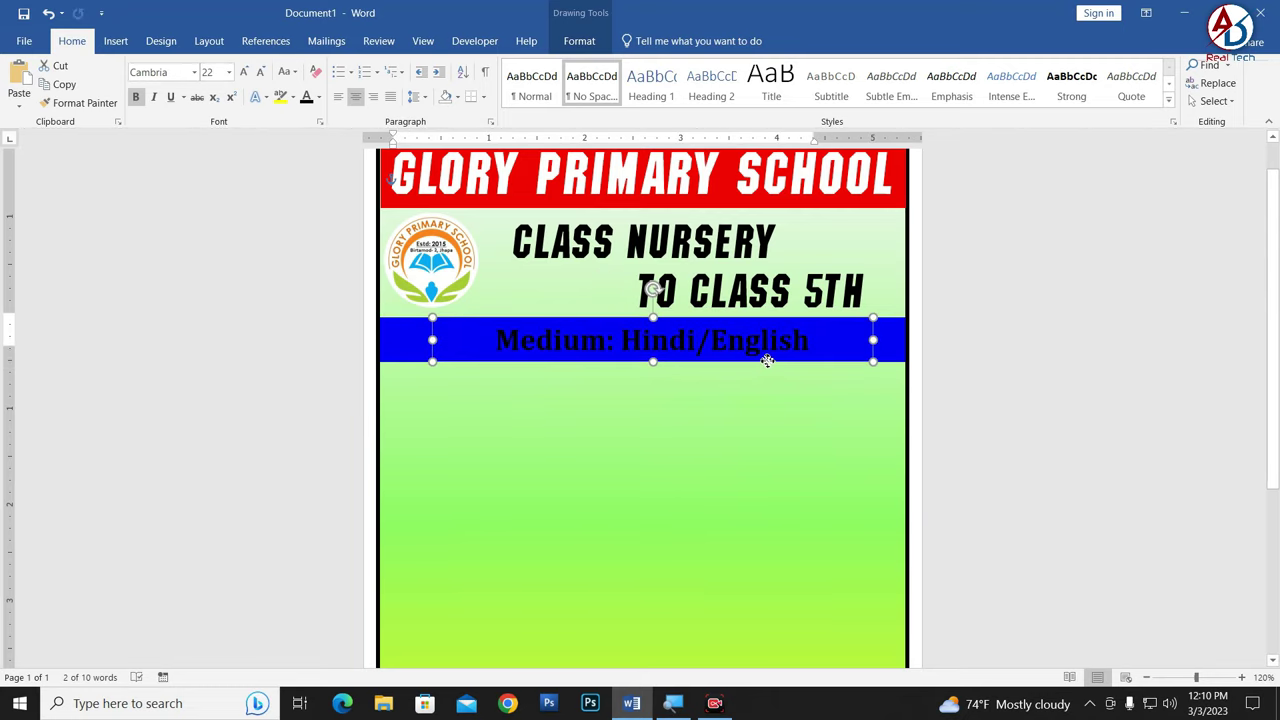
# Step: Make the medium text white and centre its text box across the page
pyautogui.click(319, 97)
pyautogui.click(311, 150)
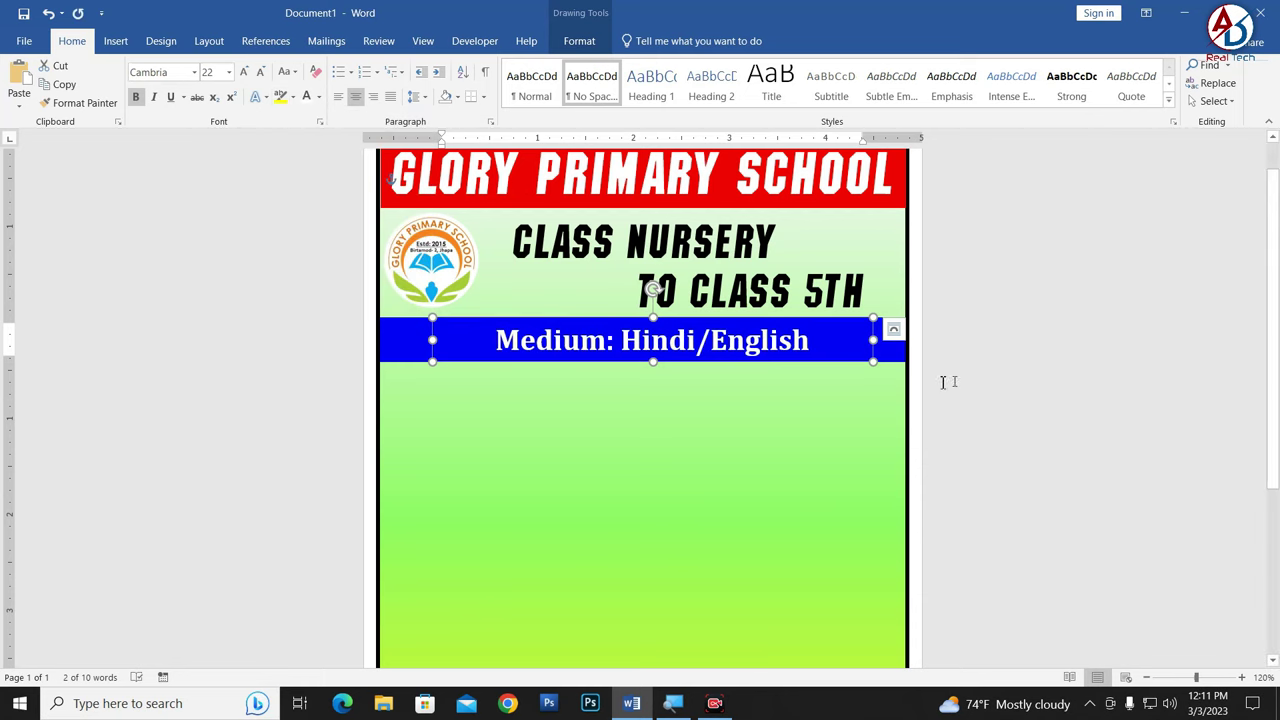
pyautogui.click(579, 41)
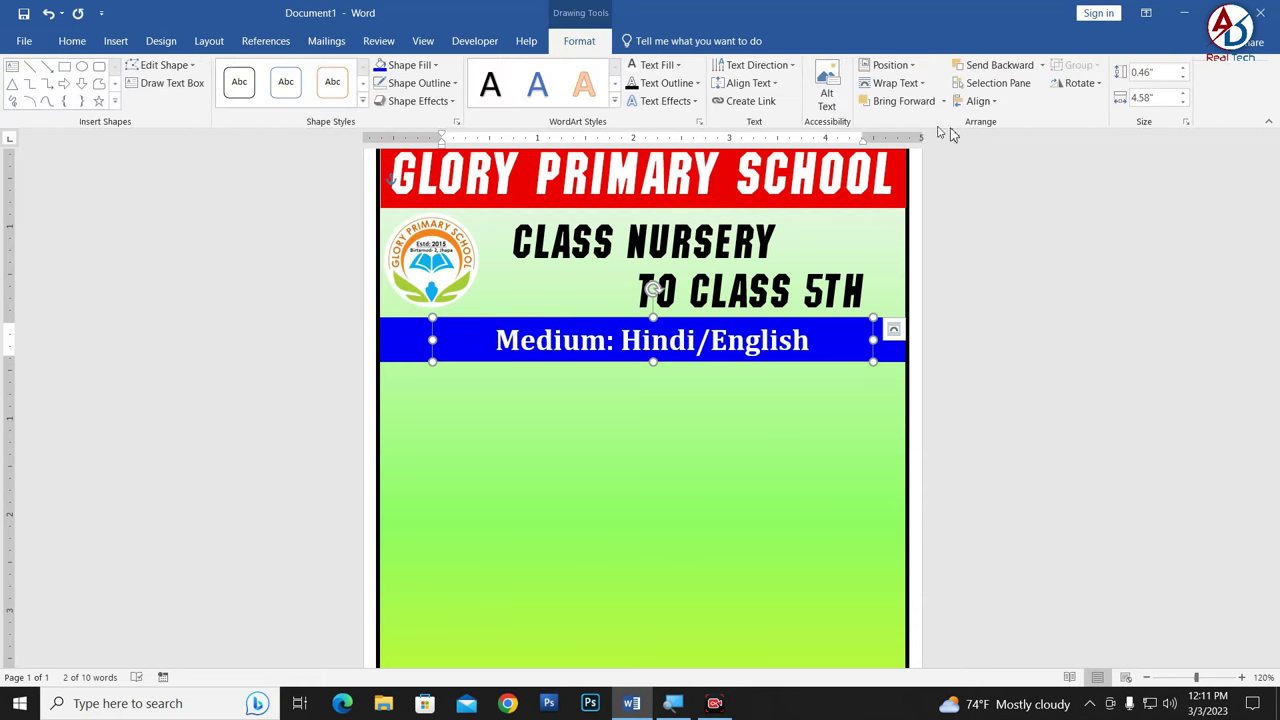
pyautogui.click(979, 102)
pyautogui.click(1000, 134)
pyautogui.click(837, 414)
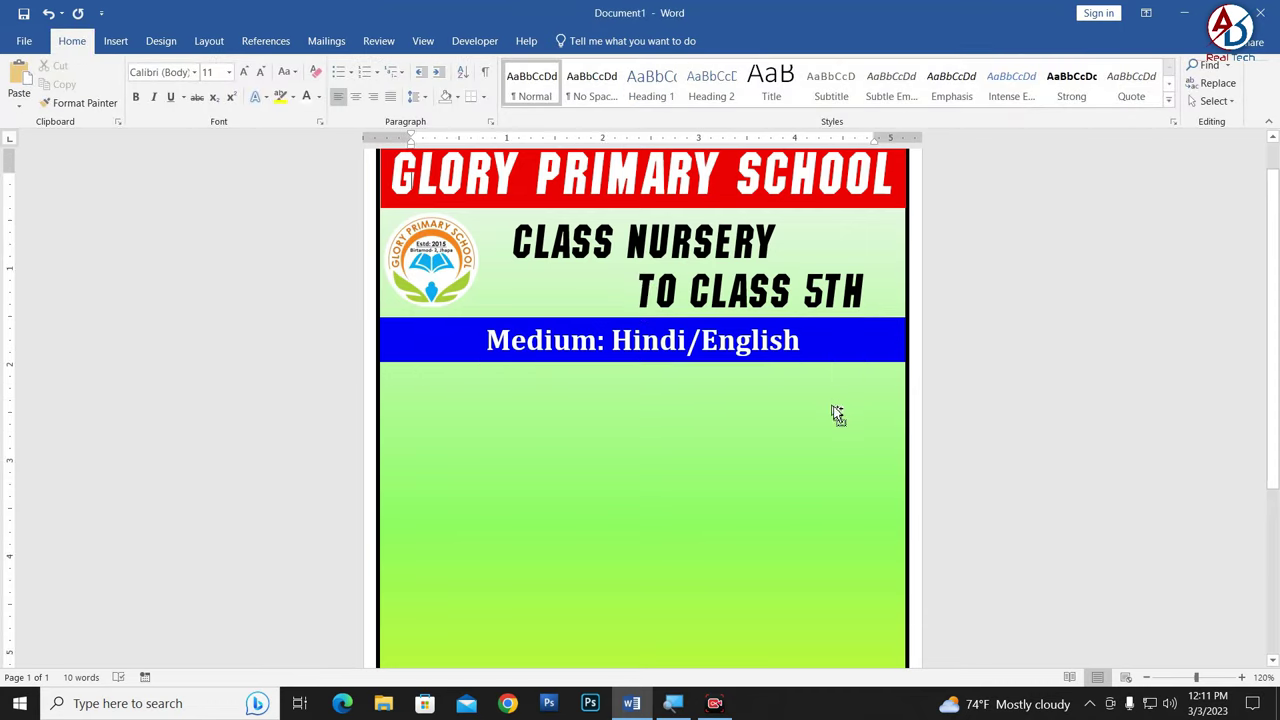
pyautogui.scroll(-4, 790, 458)
pyautogui.scroll(3, 790, 458)
# Step: Enlarge the medium text to 24 pt and one size larger
pyautogui.tripleClick(700, 326)
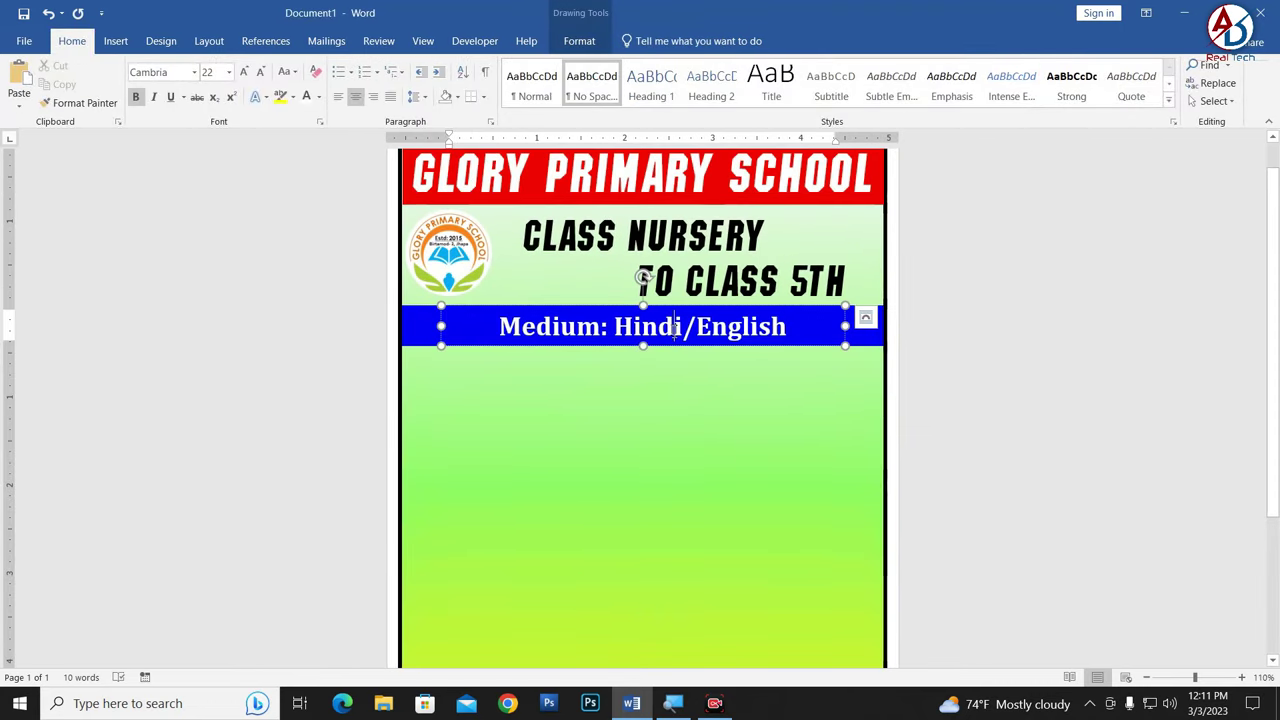
pyautogui.click(244, 72)
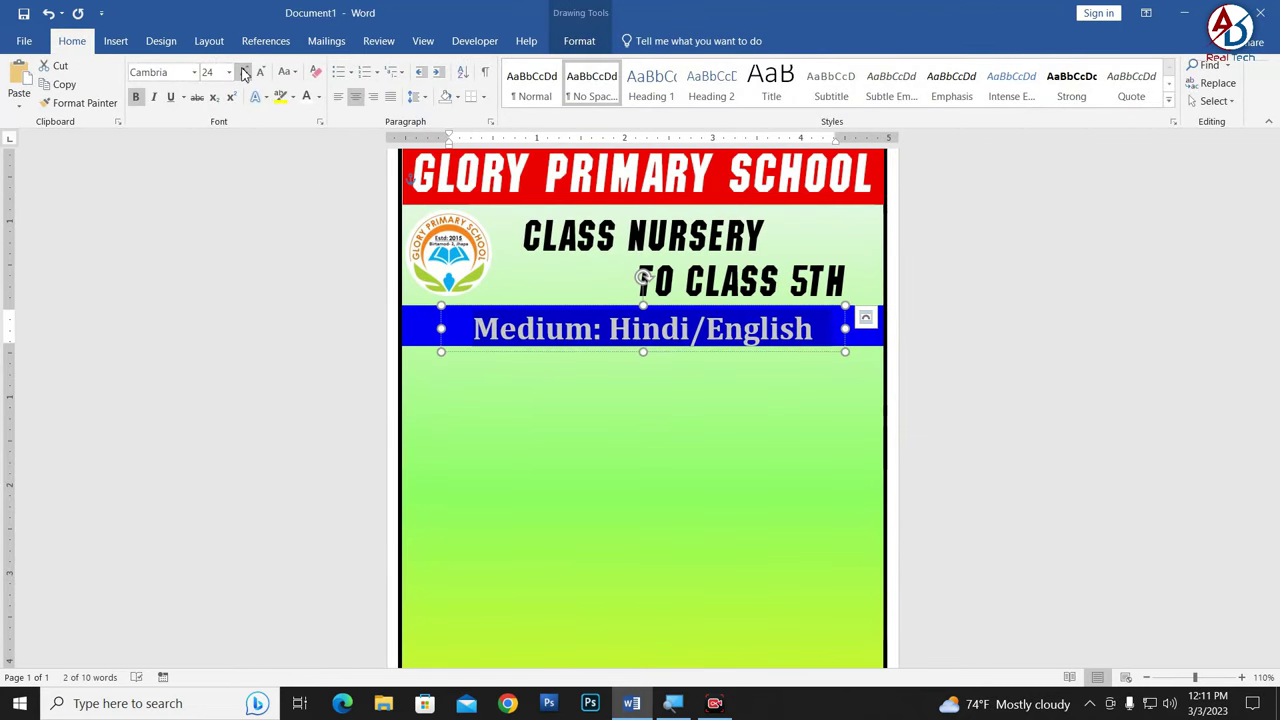
pyautogui.click(576, 356)
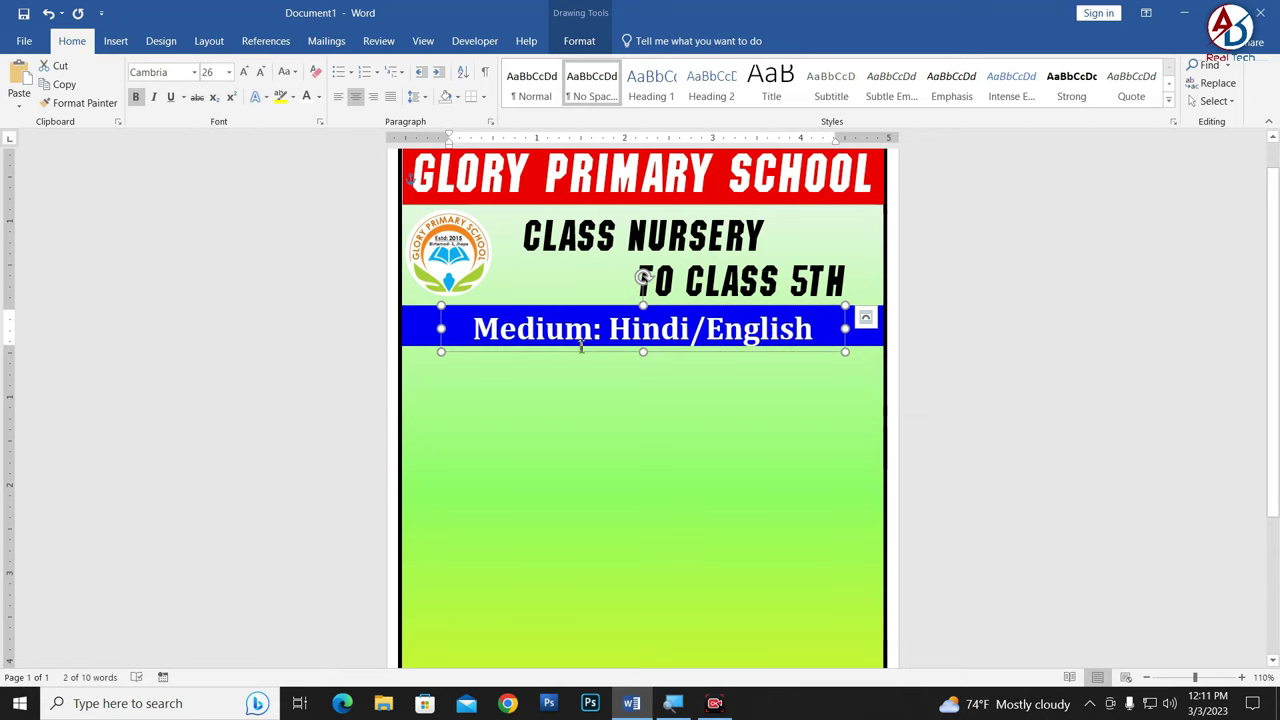
pyautogui.click(915, 393)
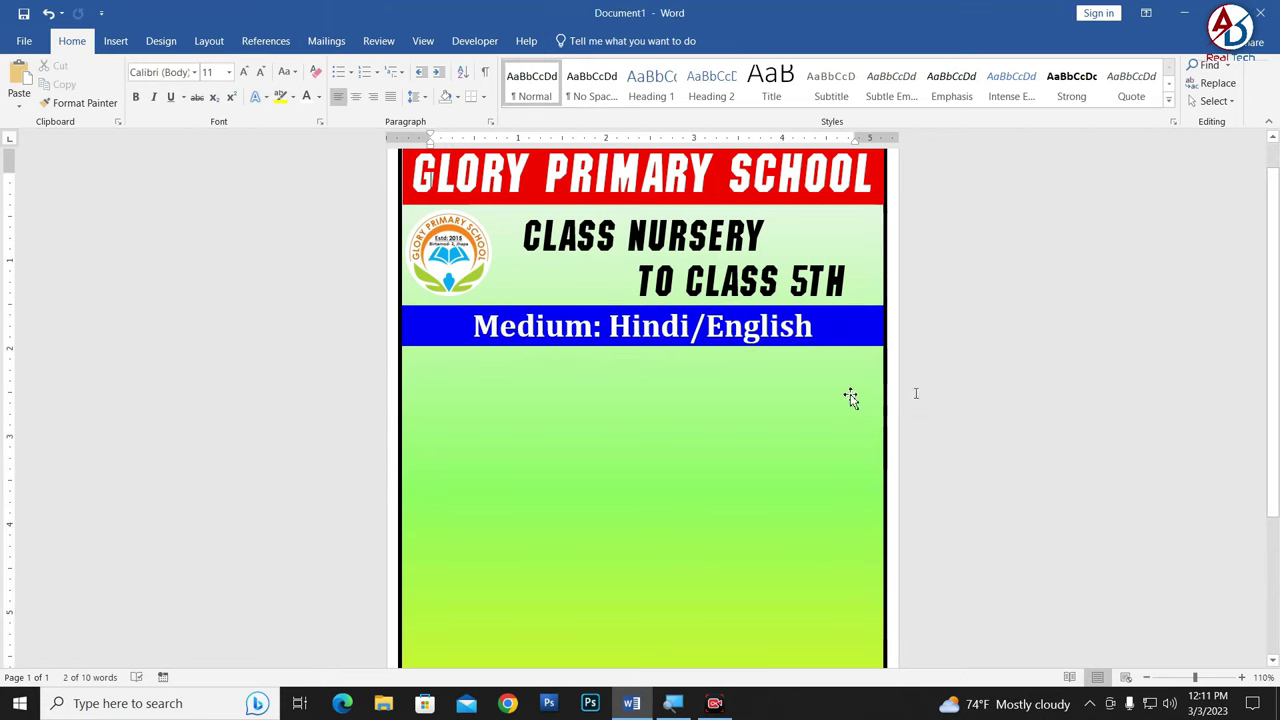
pyautogui.keyDown('ctrl'); pyautogui.scroll(-5, 700, 418); pyautogui.keyUp('ctrl')
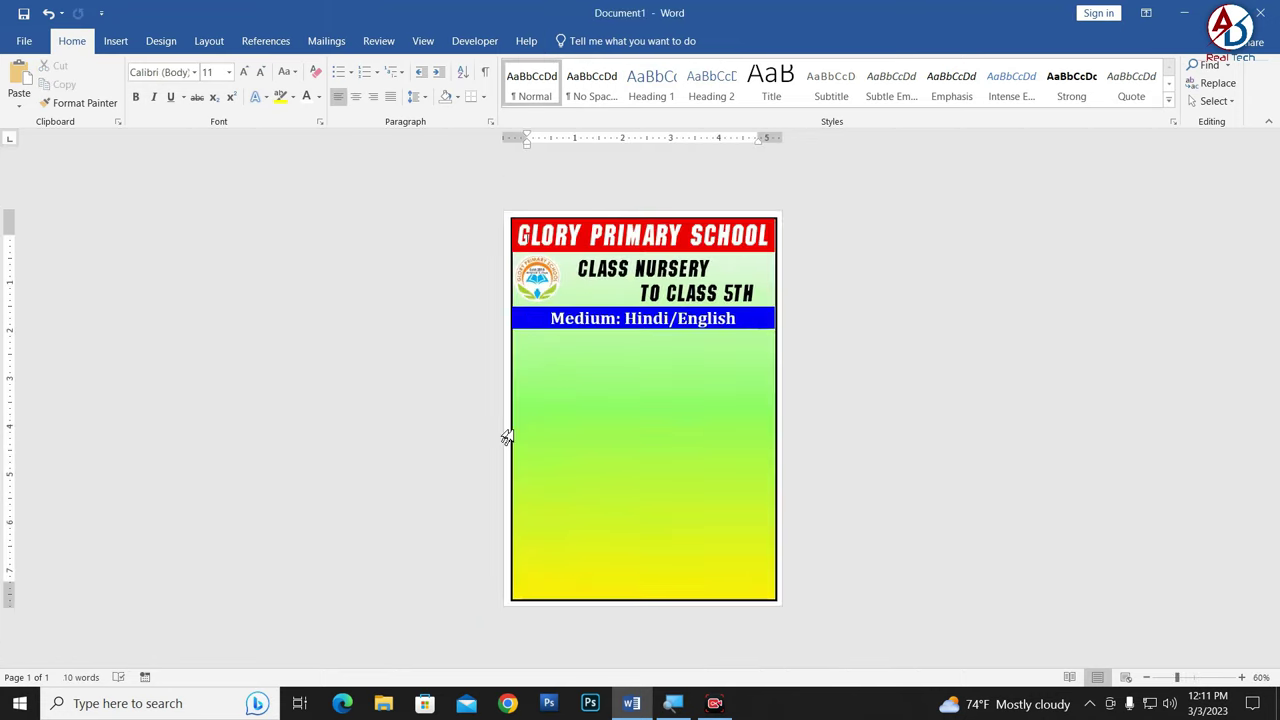
pyautogui.keyDown('ctrl'); pyautogui.scroll(3, 528, 437); pyautogui.keyUp('ctrl')
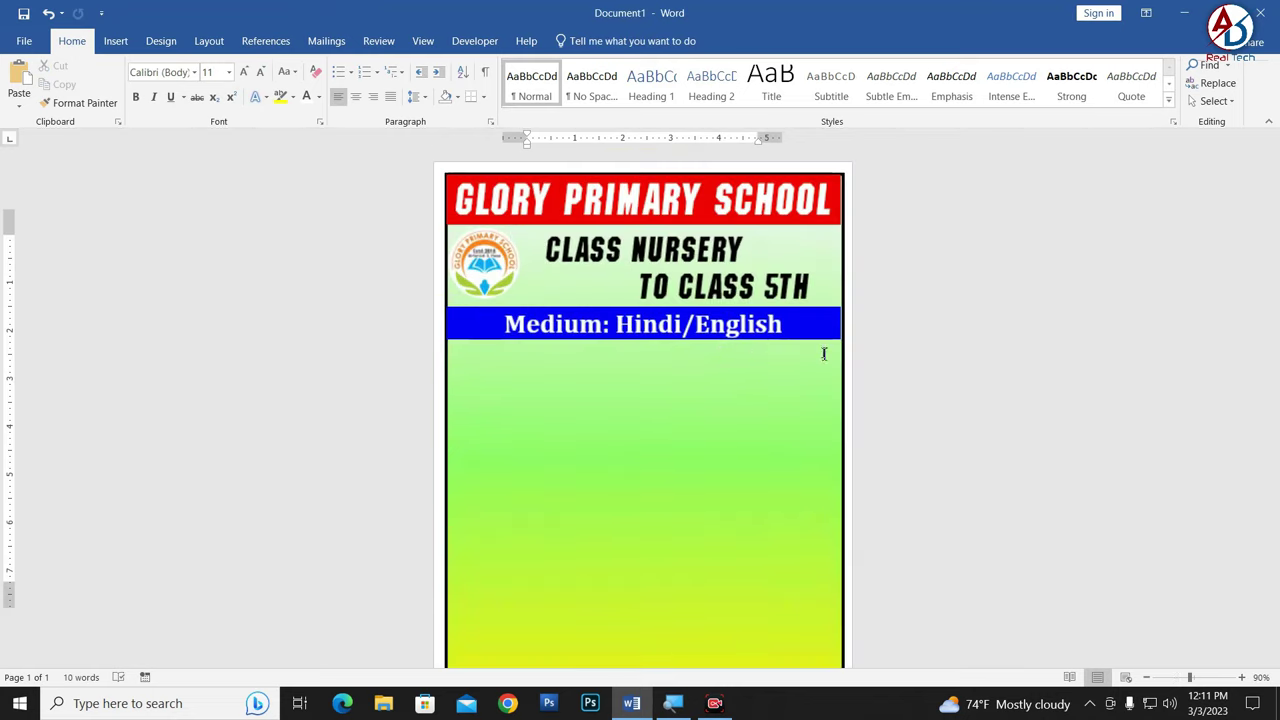
pyautogui.keyDown('ctrl'); pyautogui.scroll(-4, 554, 443); pyautogui.keyUp('ctrl')
pyautogui.keyDown('ctrl'); pyautogui.scroll(1, 554, 443); pyautogui.keyUp('ctrl')
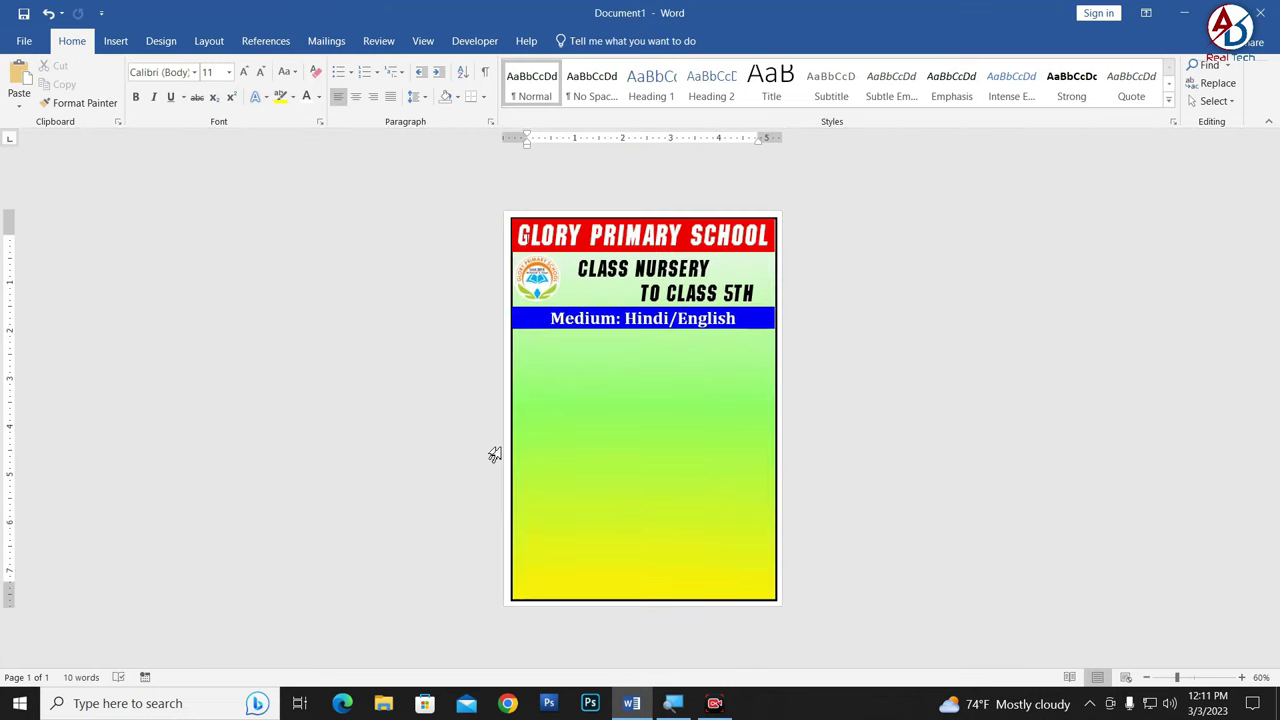
pyautogui.keyDown('ctrl'); pyautogui.scroll(-2, 491, 451); pyautogui.keyUp('ctrl')
pyautogui.keyDown('ctrl'); pyautogui.scroll(2, 543, 443); pyautogui.keyUp('ctrl')
pyautogui.keyDown('ctrl'); pyautogui.scroll(1, 624, 446); pyautogui.keyUp('ctrl')
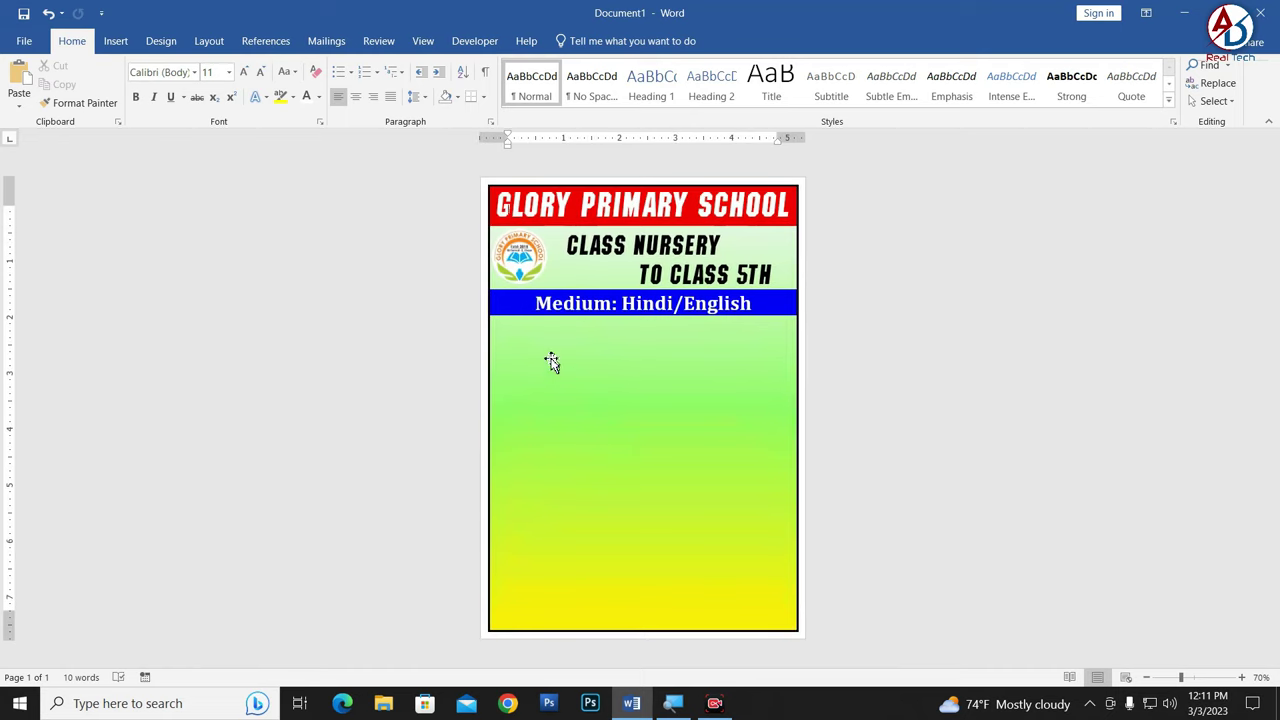
pyautogui.keyDown('ctrl'); pyautogui.scroll(-4, 594, 450); pyautogui.keyUp('ctrl')
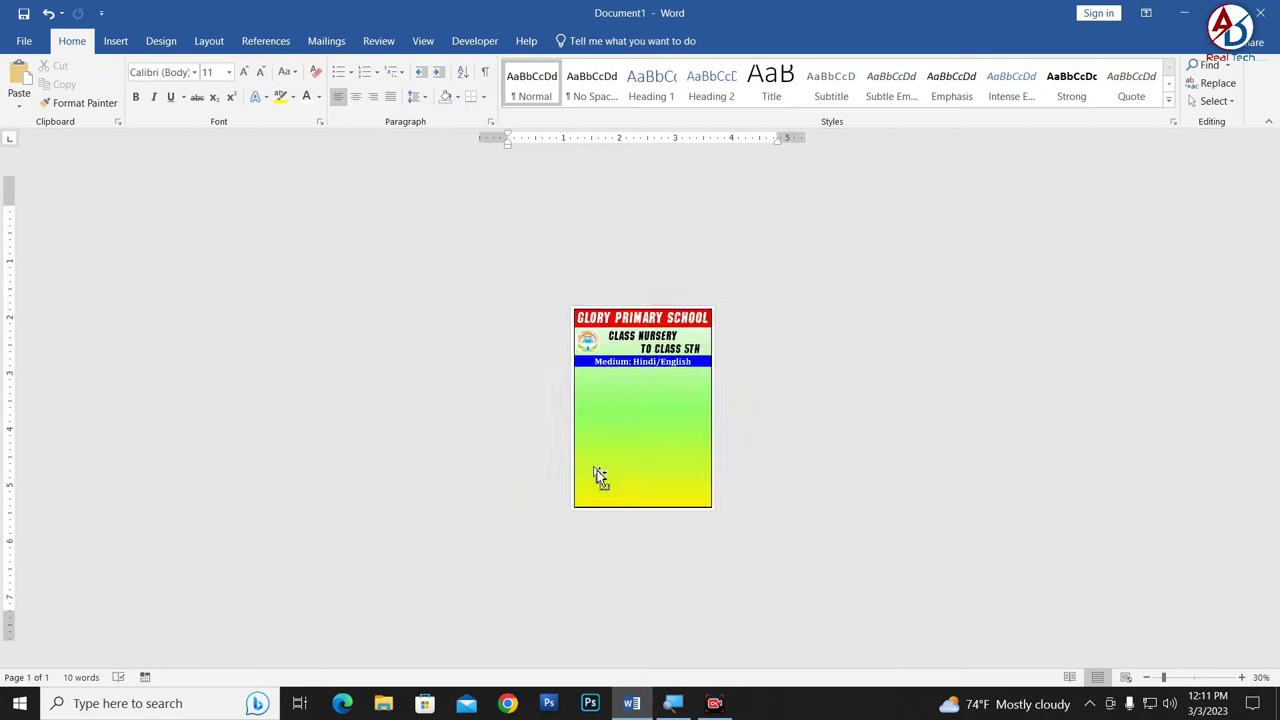
pyautogui.keyDown('ctrl'); pyautogui.scroll(3, 520, 490); pyautogui.keyUp('ctrl')
pyautogui.keyDown('ctrl'); pyautogui.scroll(3, 626, 403); pyautogui.keyUp('ctrl')
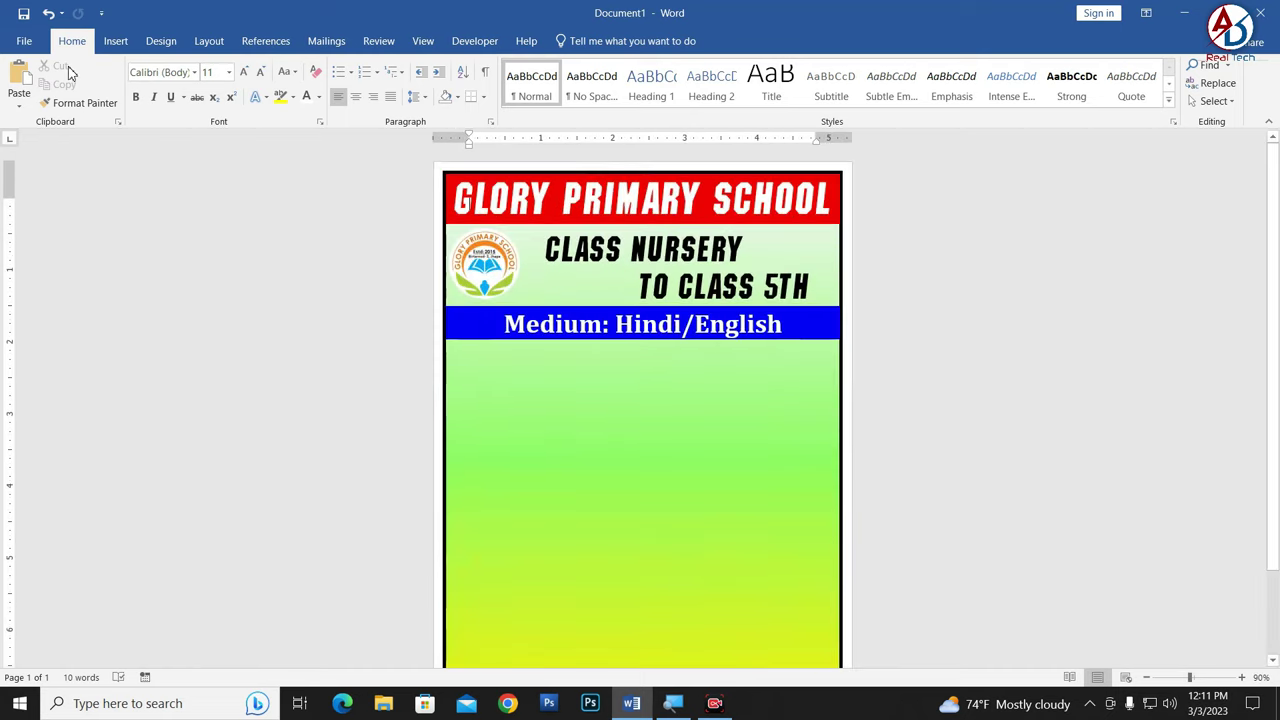
# Step: Draw a round diagonal corner rectangle below the Medium band, rounding its corners and shortening it
pyautogui.click(118, 45)
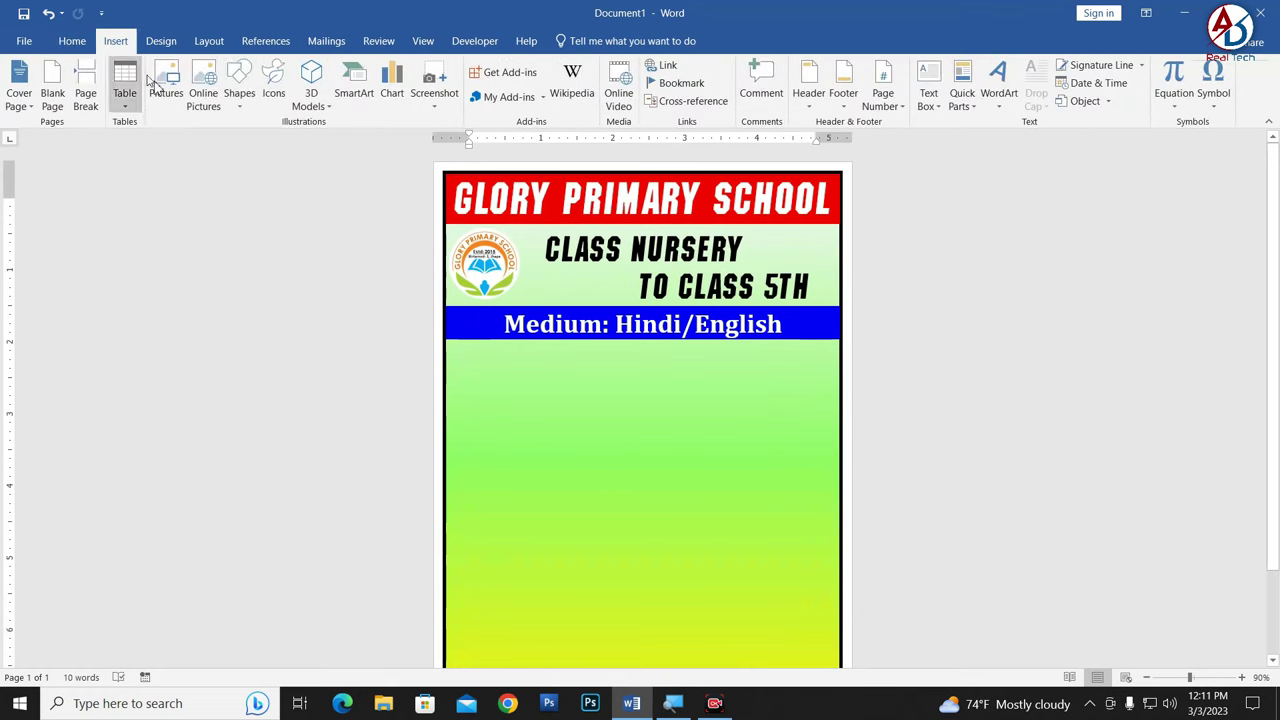
pyautogui.click(239, 85)
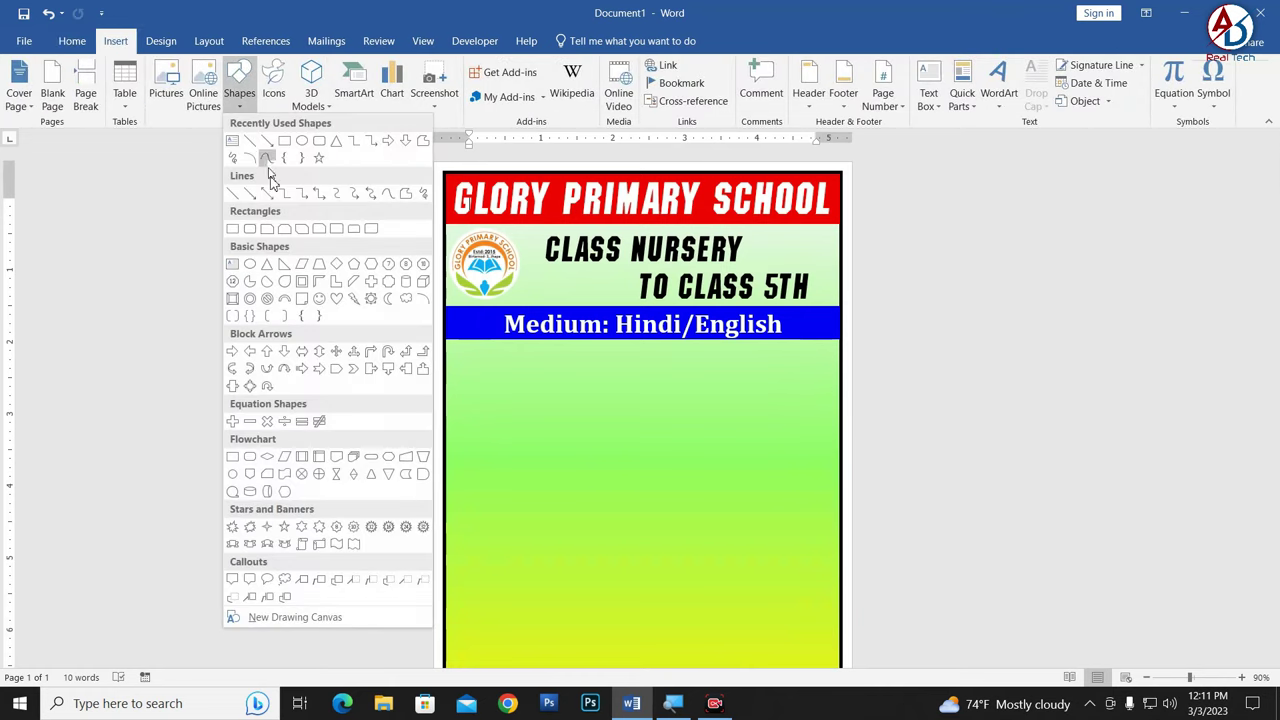
pyautogui.click(370, 229)
pyautogui.moveTo(508, 369); pyautogui.dragTo(771, 456)
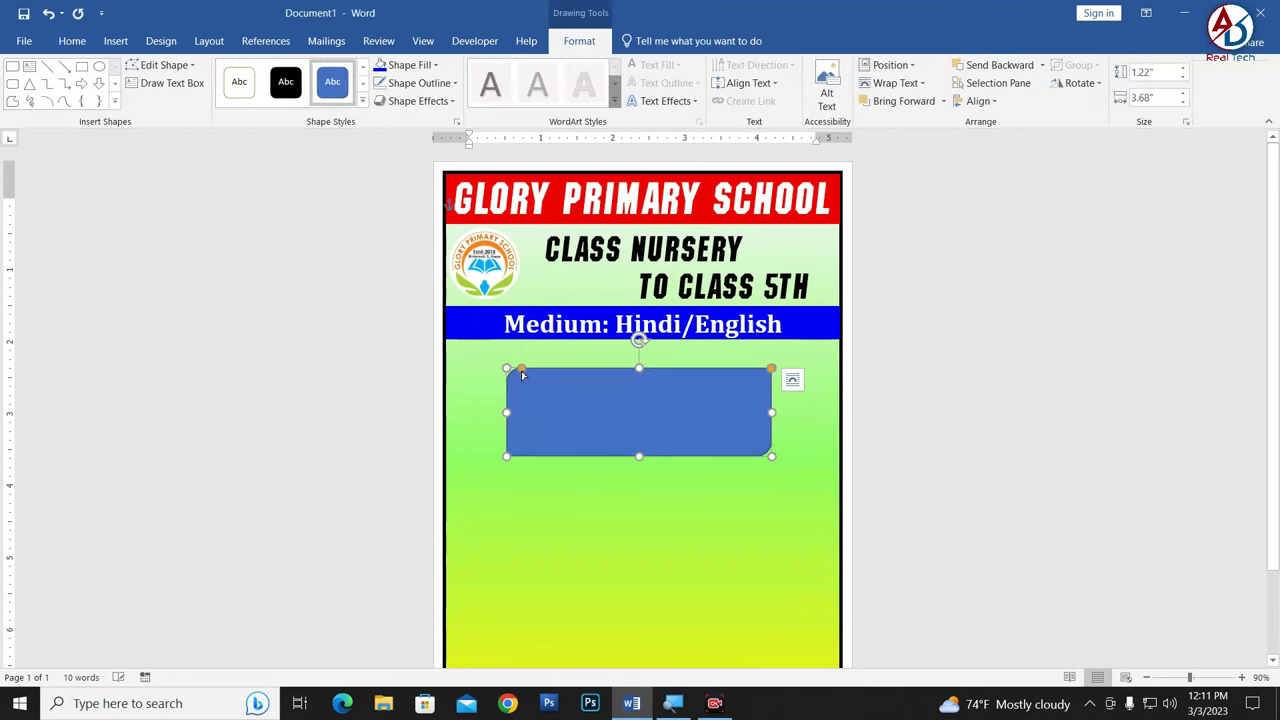
pyautogui.moveTo(520, 368); pyautogui.dragTo(553, 369)
pyautogui.moveTo(697, 421); pyautogui.dragTo(699, 403)
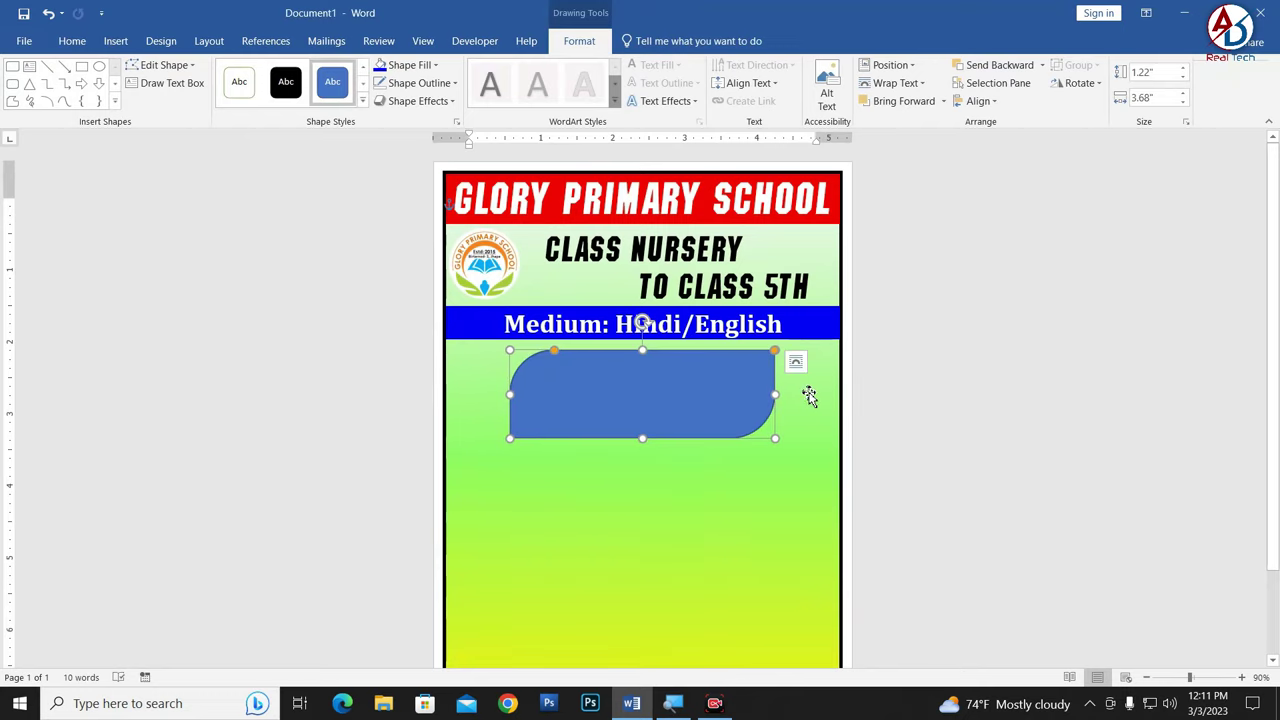
pyautogui.moveTo(641, 438); pyautogui.dragTo(644, 390)
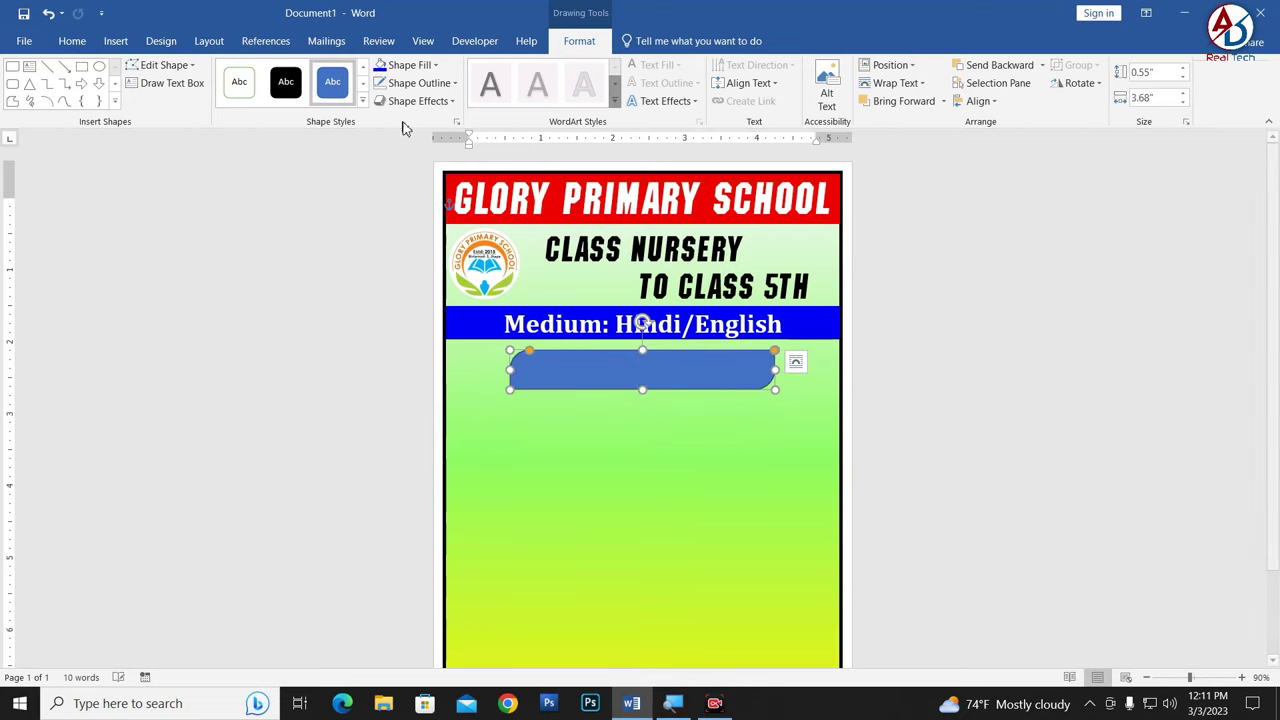
# Step: Fill the rounded shape deep magenta (RGB 201, 9, 155) and remove its outline
pyautogui.click(418, 66)
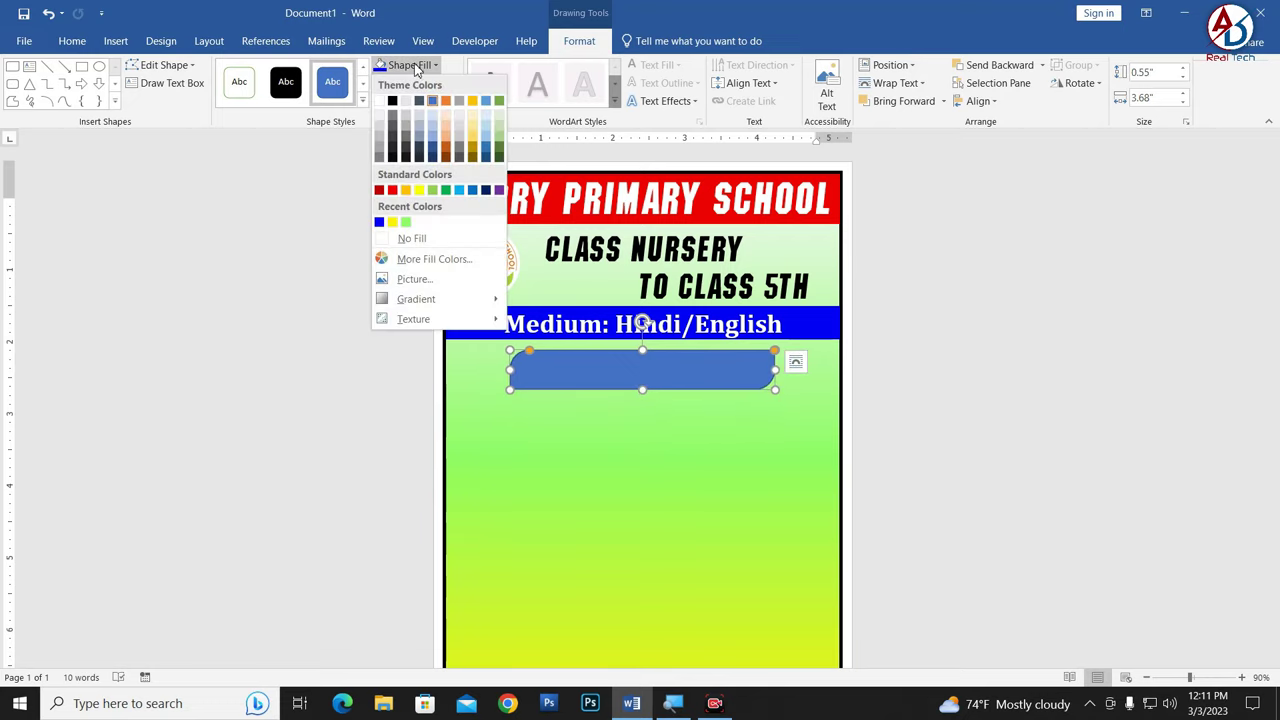
pyautogui.click(424, 259)
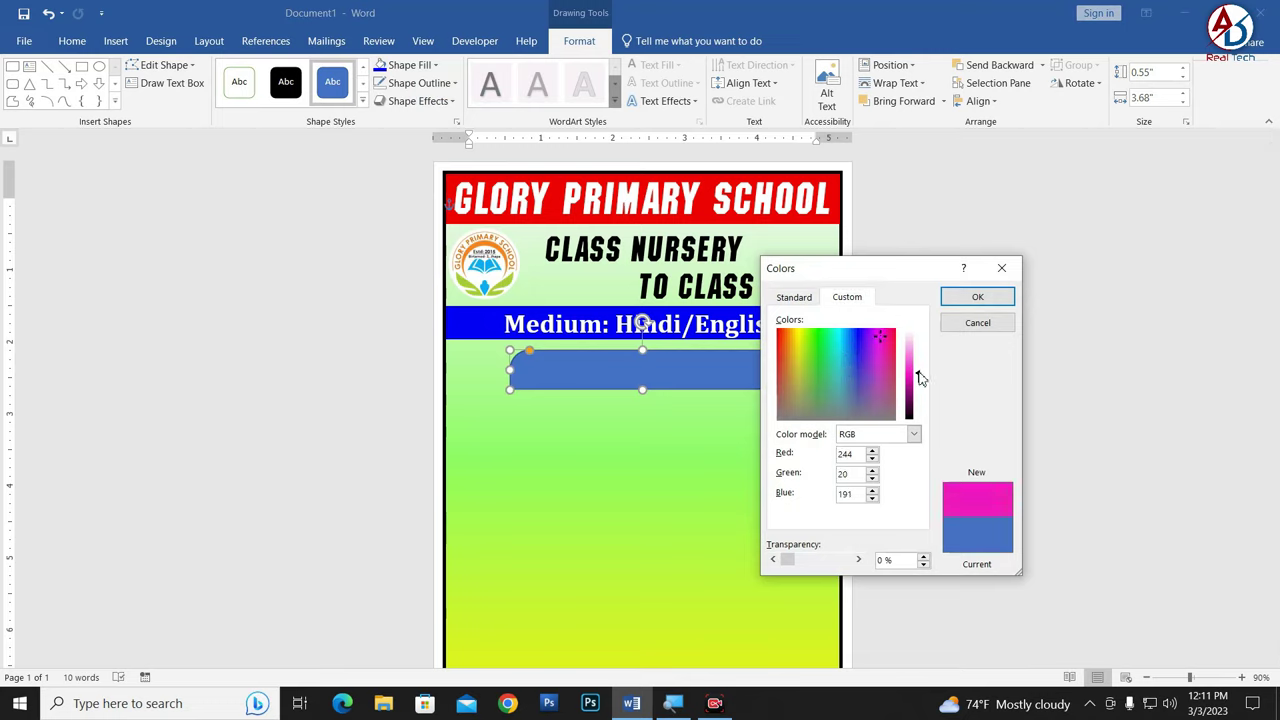
pyautogui.click(980, 296)
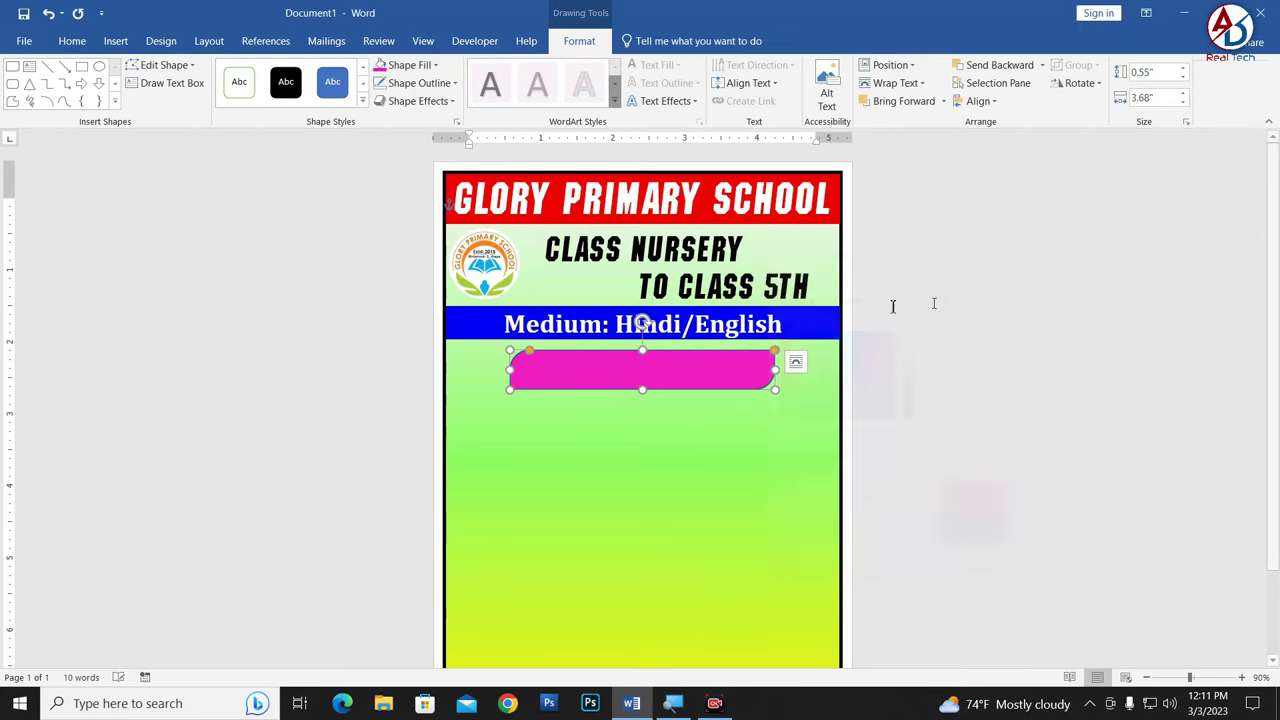
pyautogui.click(418, 83)
pyautogui.click(410, 258)
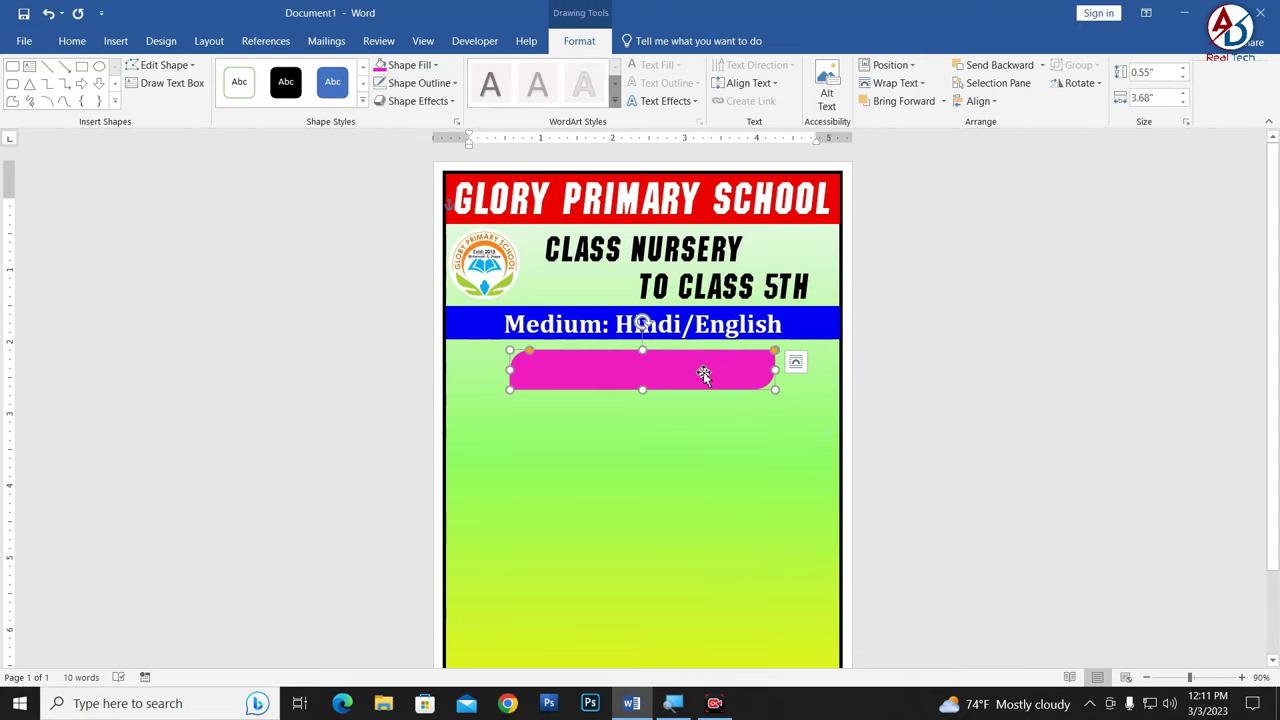
pyautogui.click(410, 65)
pyautogui.click(424, 259)
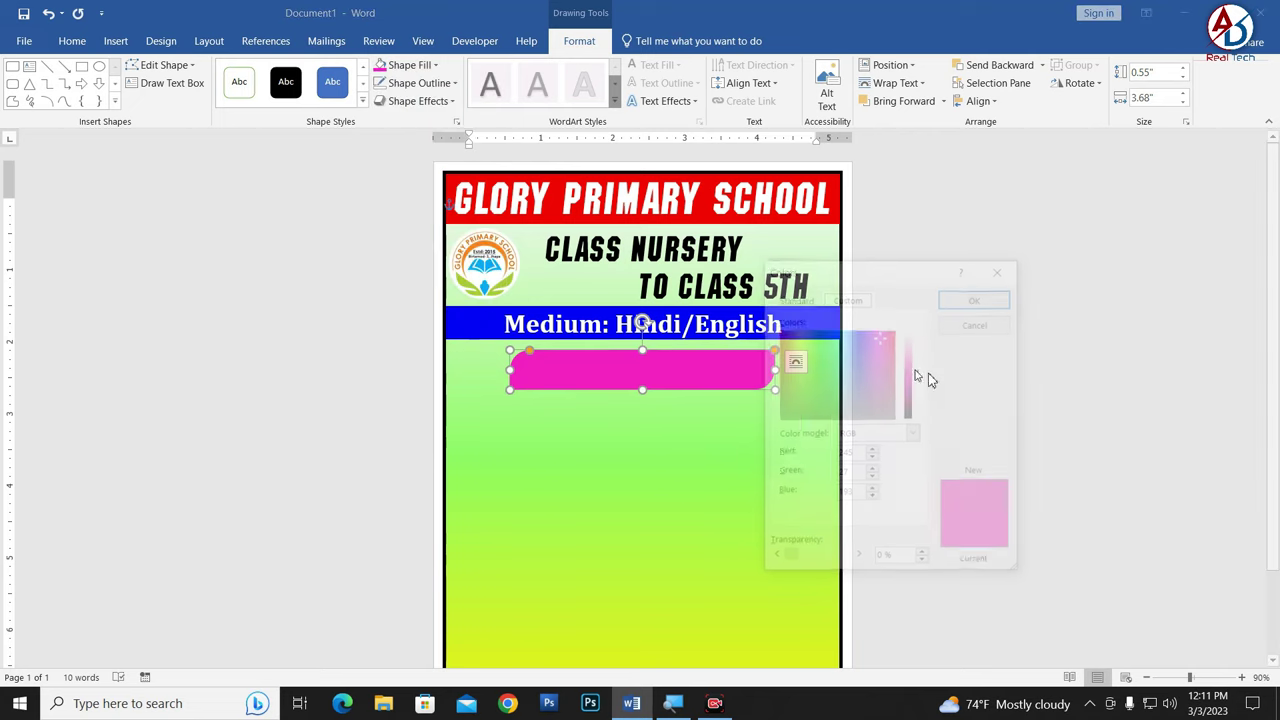
pyautogui.moveTo(921, 377); pyautogui.dragTo(921, 392)
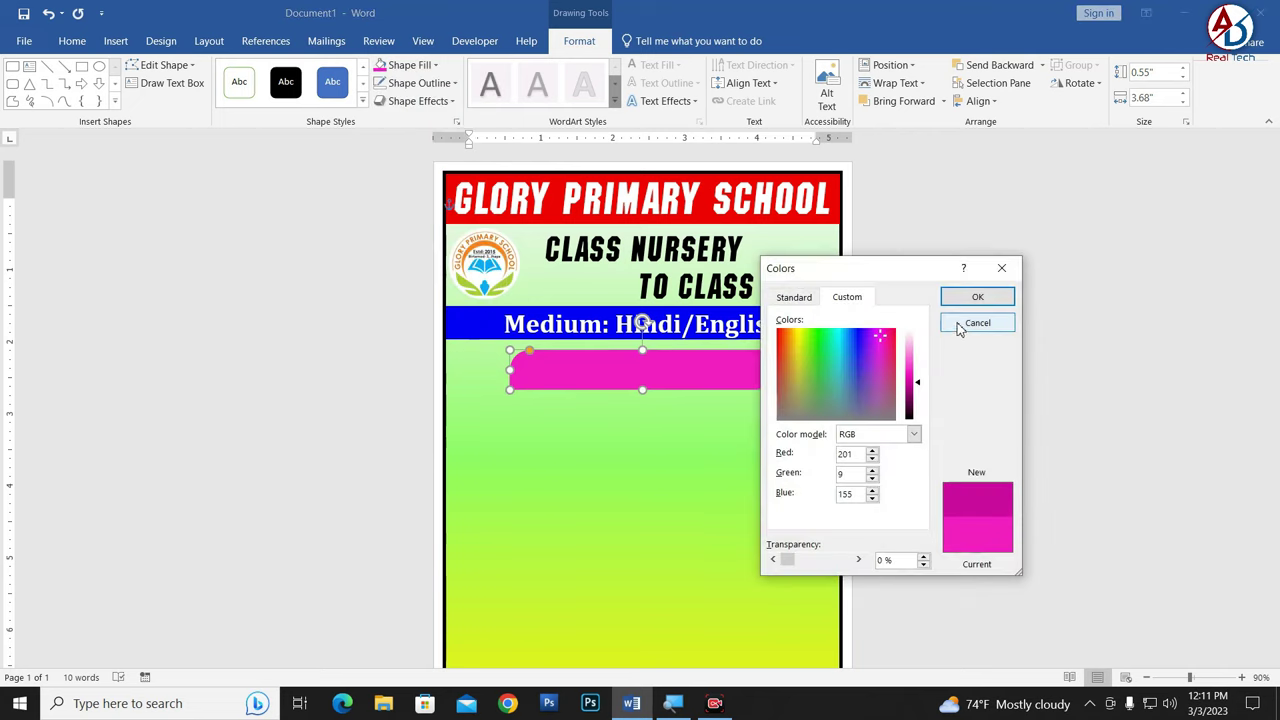
pyautogui.click(977, 296)
pyautogui.click(808, 432)
pyautogui.scroll(-1, 808, 432)
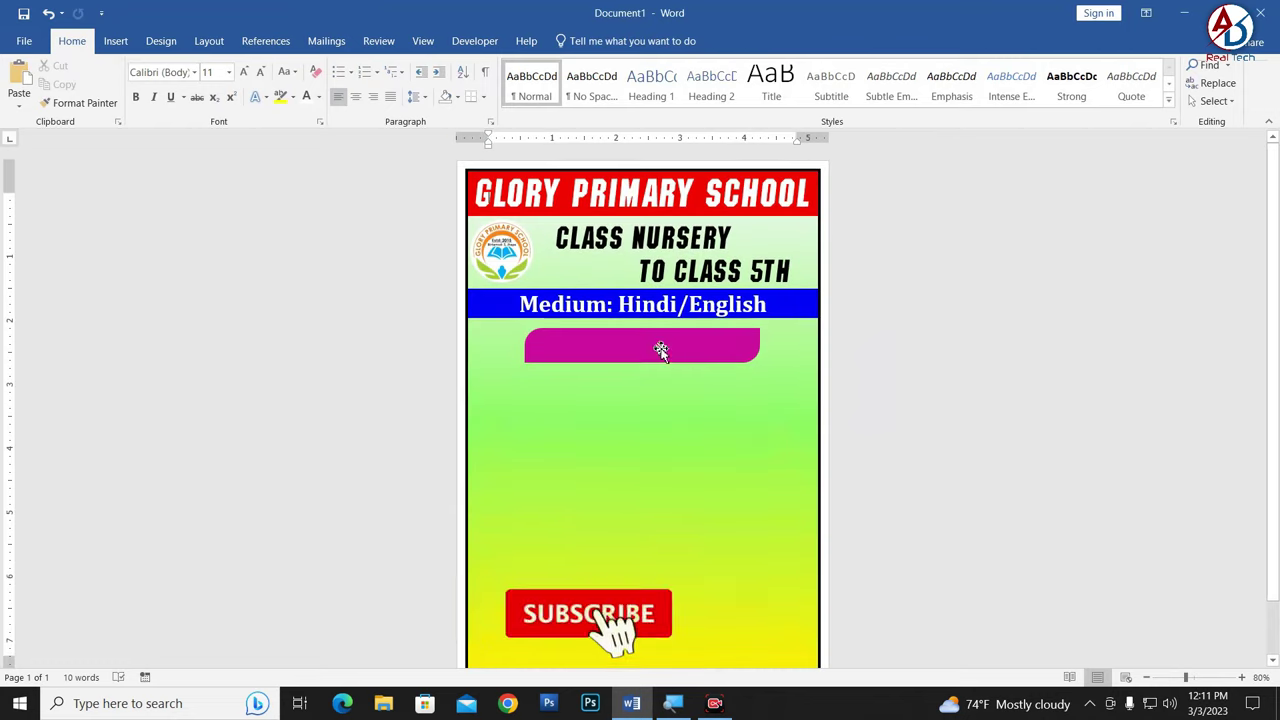
# Step: Nudge the magenta shape up and copy the Medium text onto it as 'ADMISSION IN PROCESS'
pyautogui.click(658, 347)
pyautogui.moveTo(660, 345); pyautogui.dragTo(660, 341)
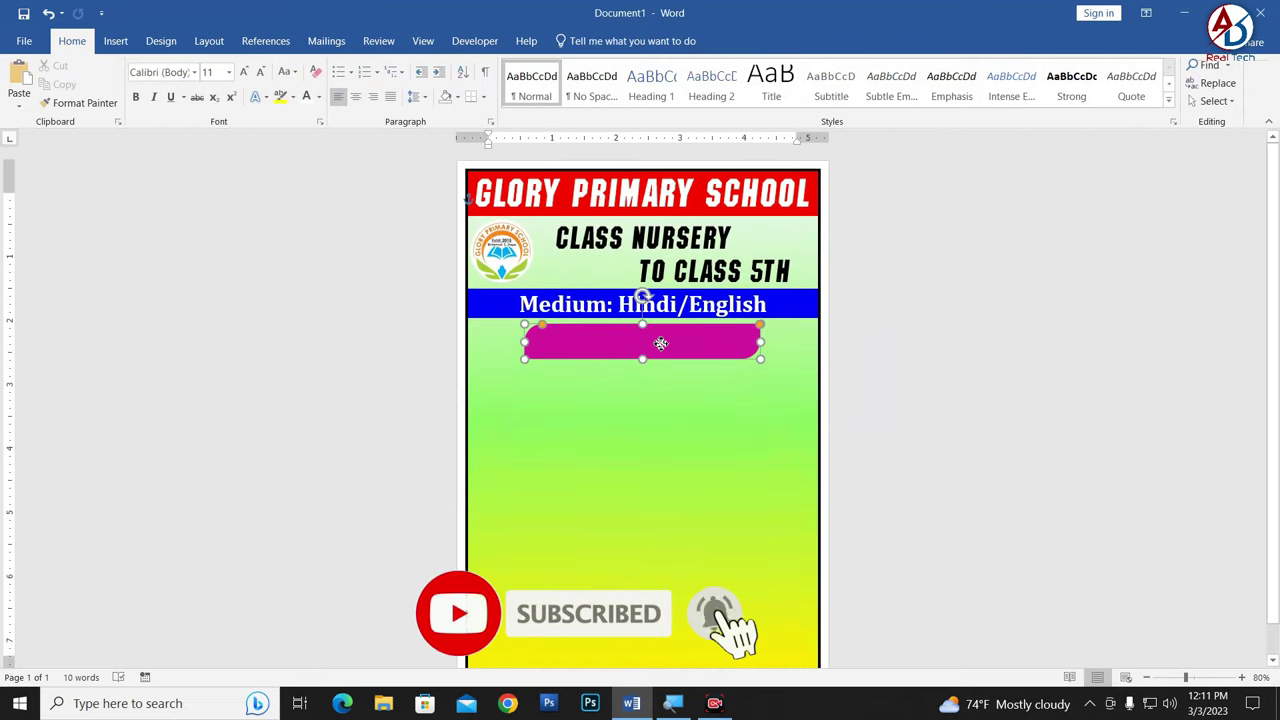
pyautogui.scroll(1, 637, 387)
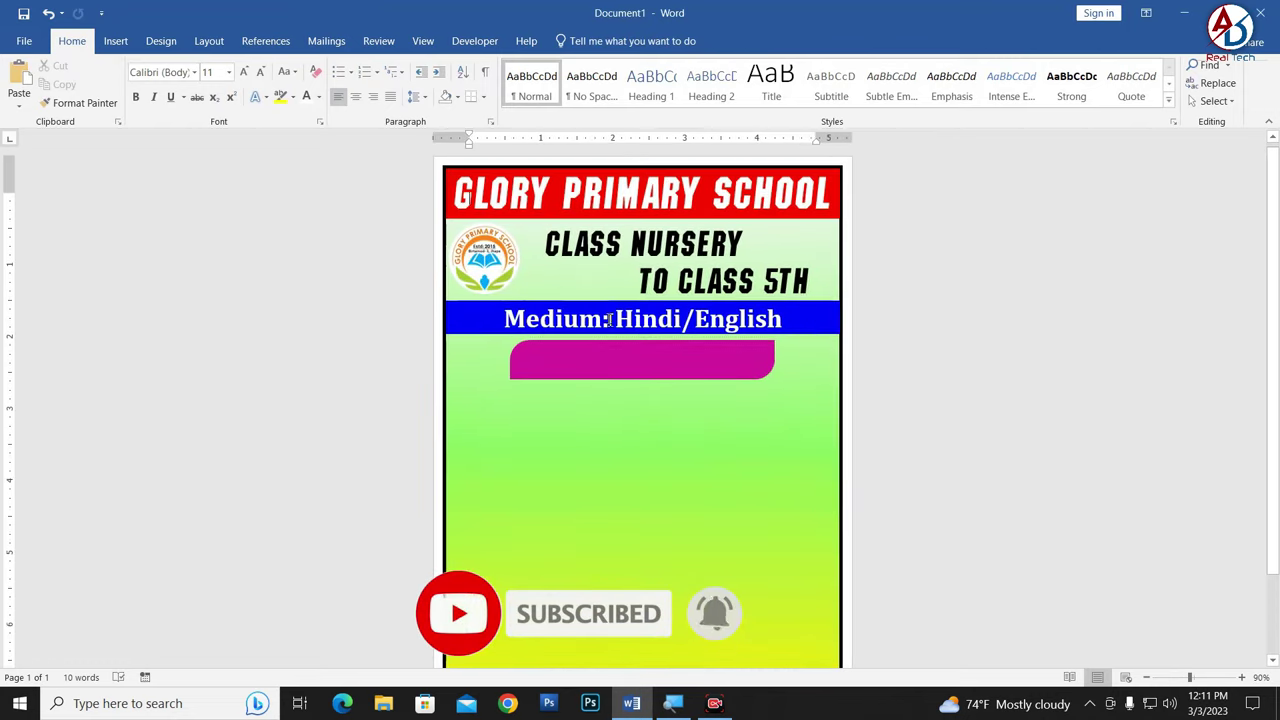
pyautogui.click(612, 338)
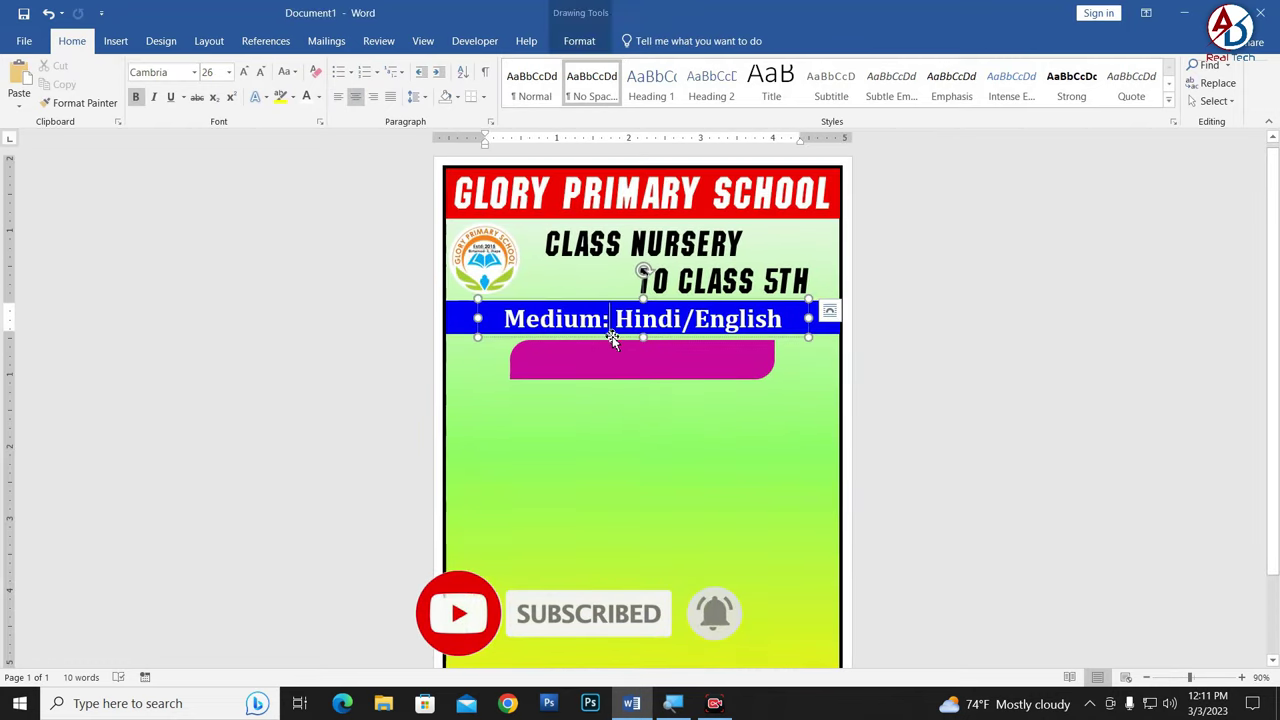
pyautogui.moveTo(683, 334); pyautogui.dragTo(678, 362)
pyautogui.tripleClick(677, 362)
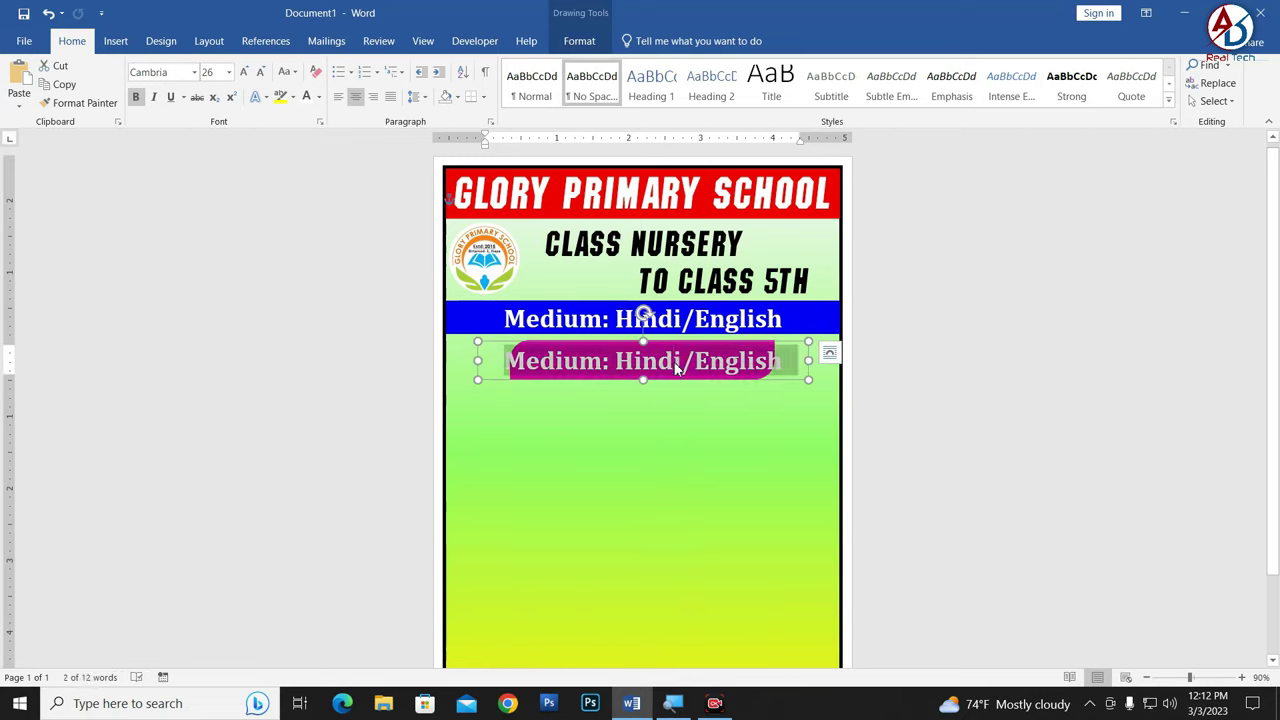
pyautogui.write('ADD')
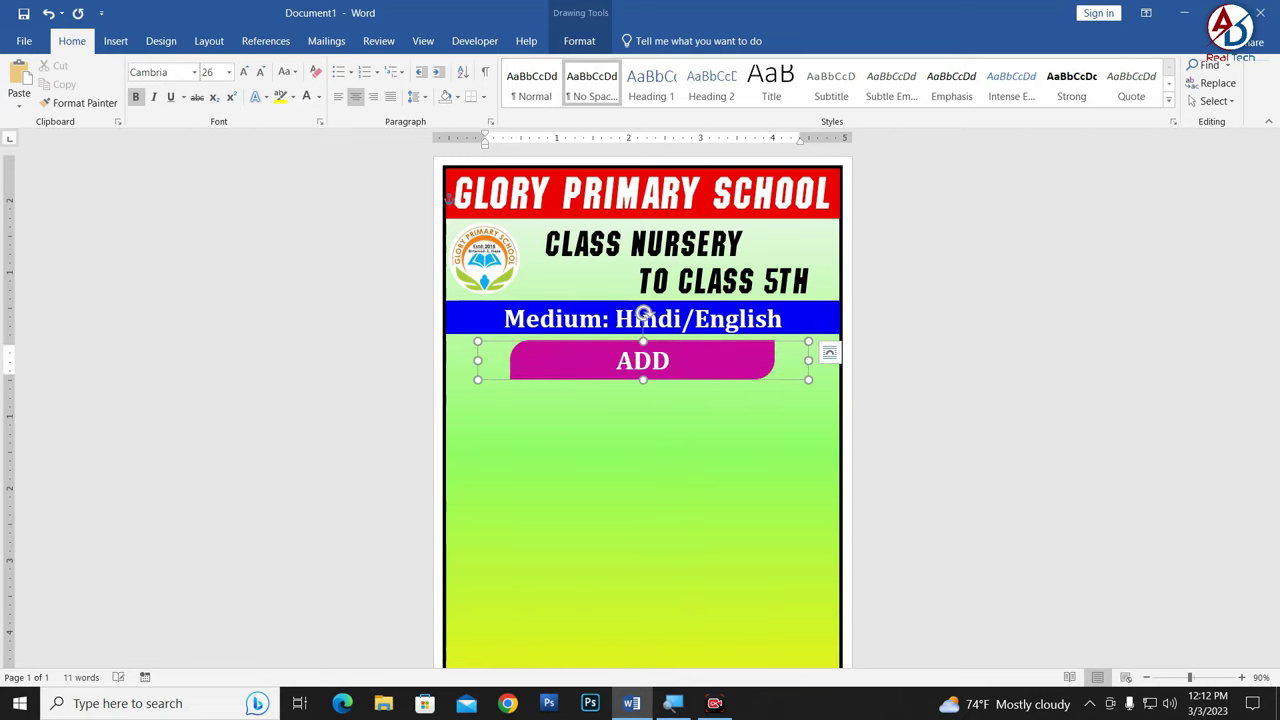
pyautogui.write('SIO')
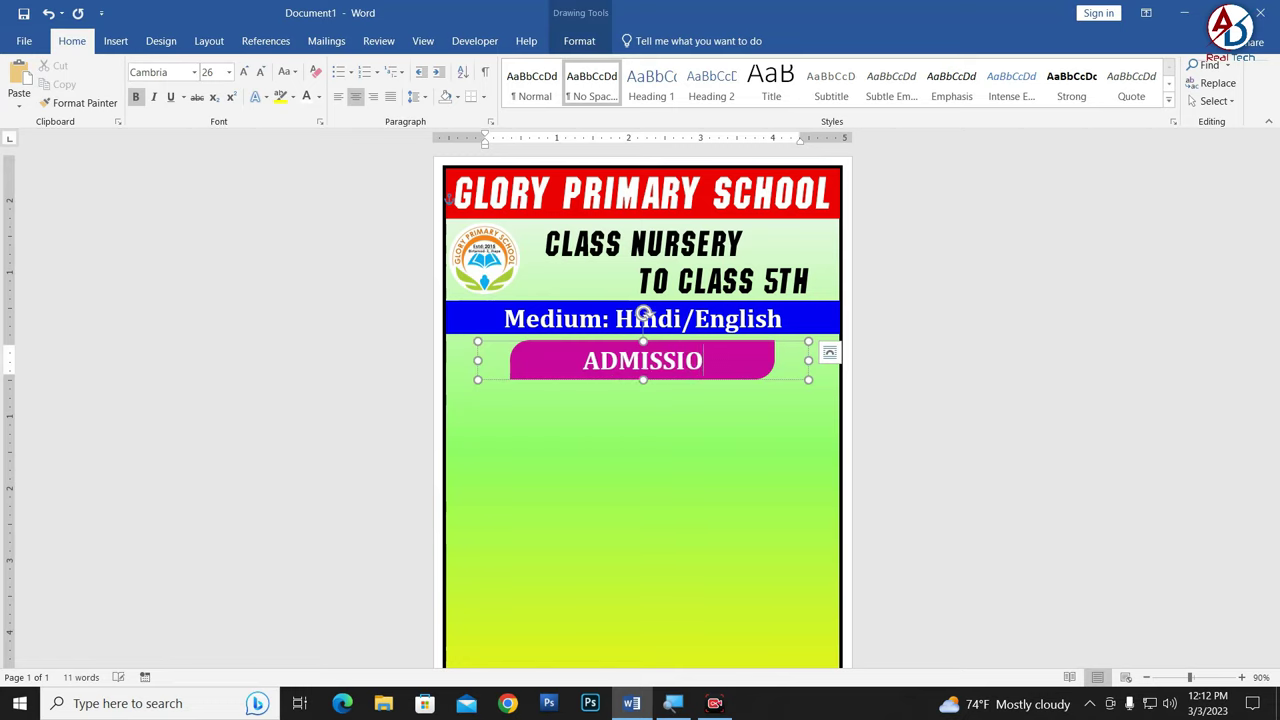
pyautogui.write('N IN PR')
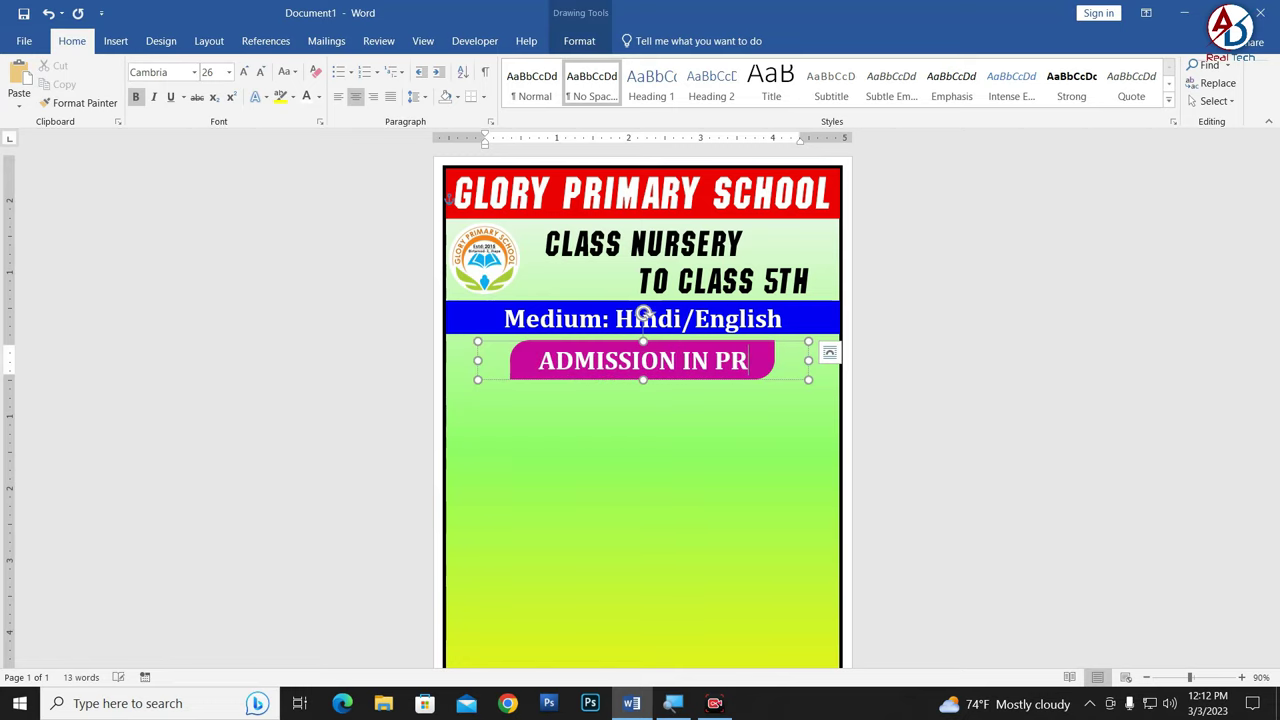
pyautogui.write('OCESS')
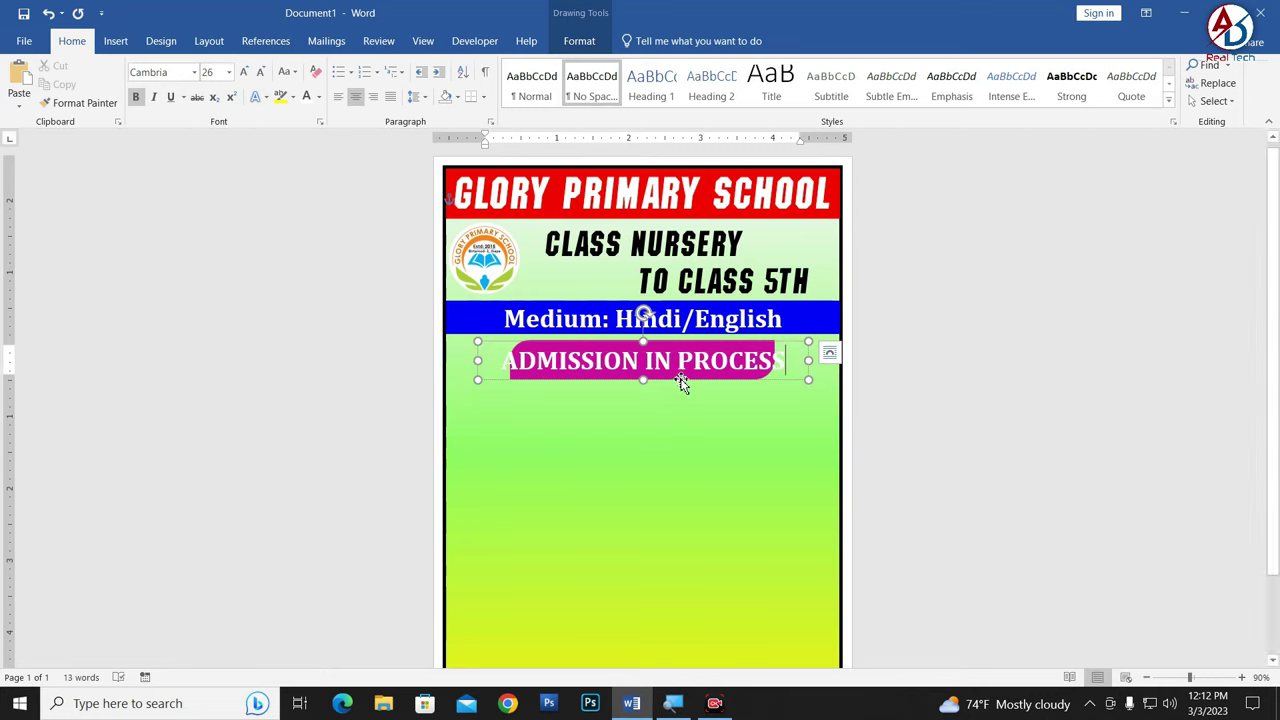
# Step: Widen the magenta shape and move the admission text back onto it
pyautogui.moveTo(685, 388); pyautogui.dragTo(685, 436)
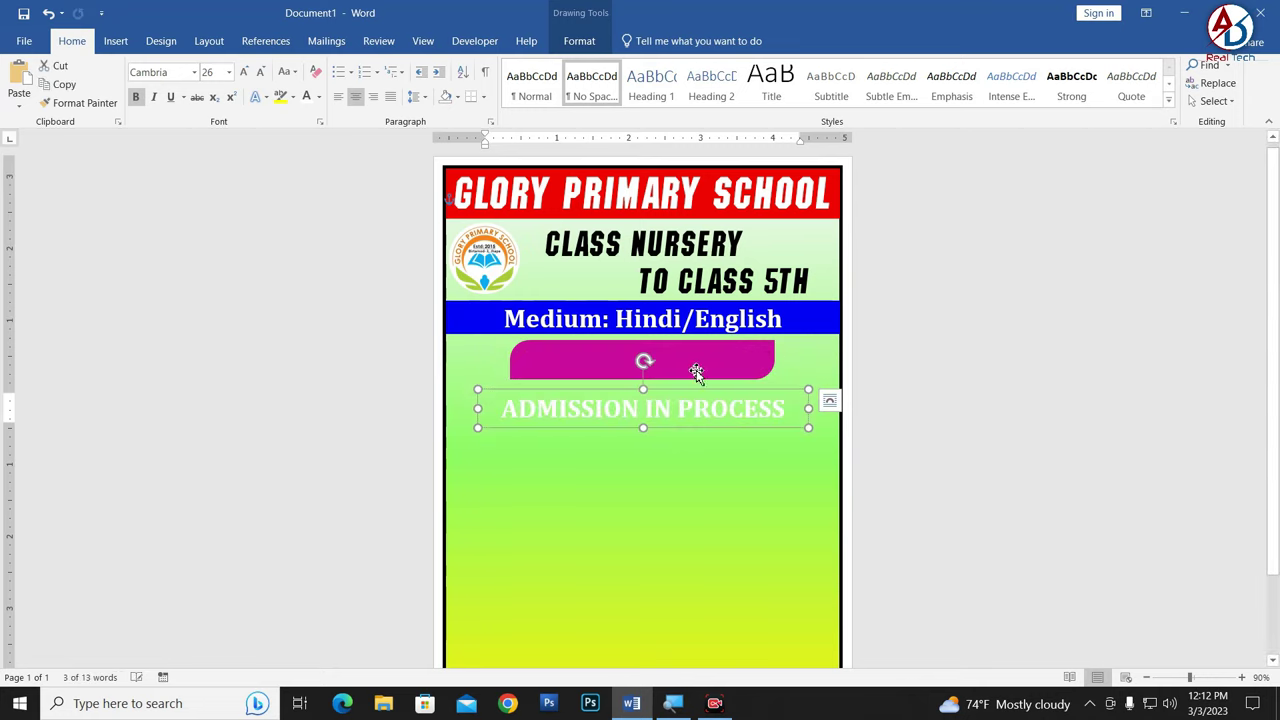
pyautogui.click(697, 362)
pyautogui.moveTo(778, 358); pyautogui.dragTo(793, 360)
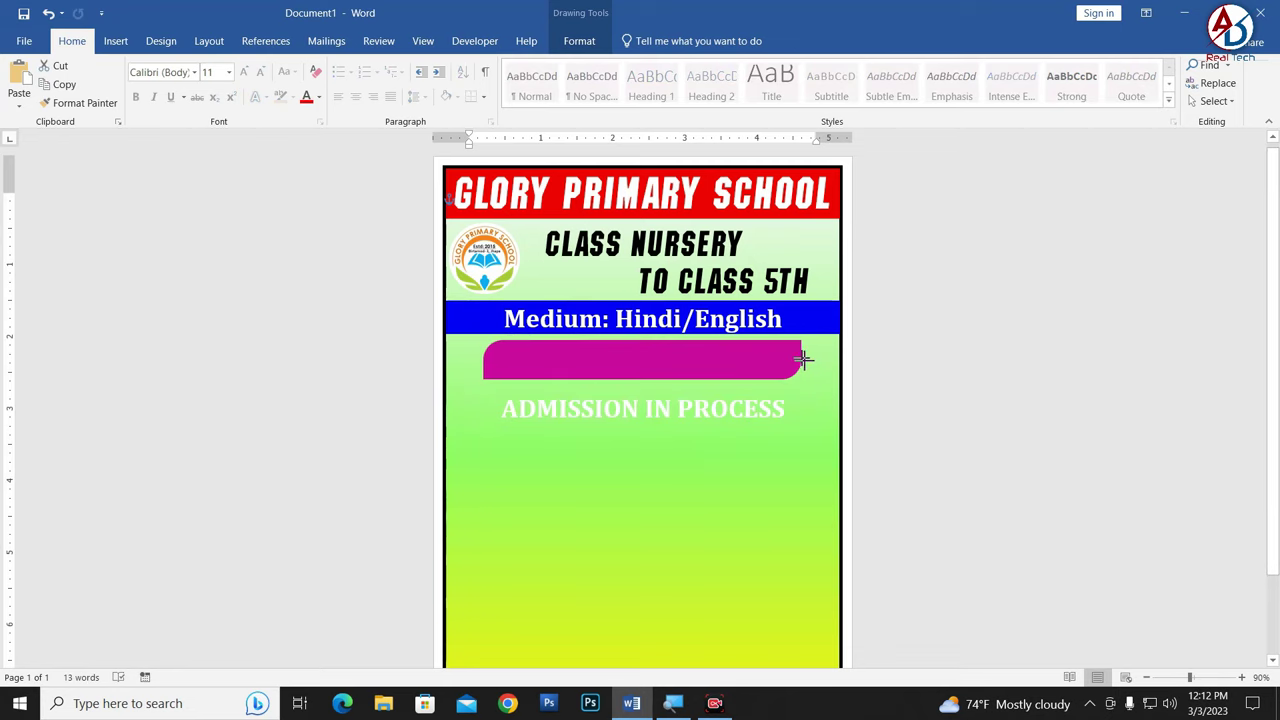
pyautogui.click(705, 410)
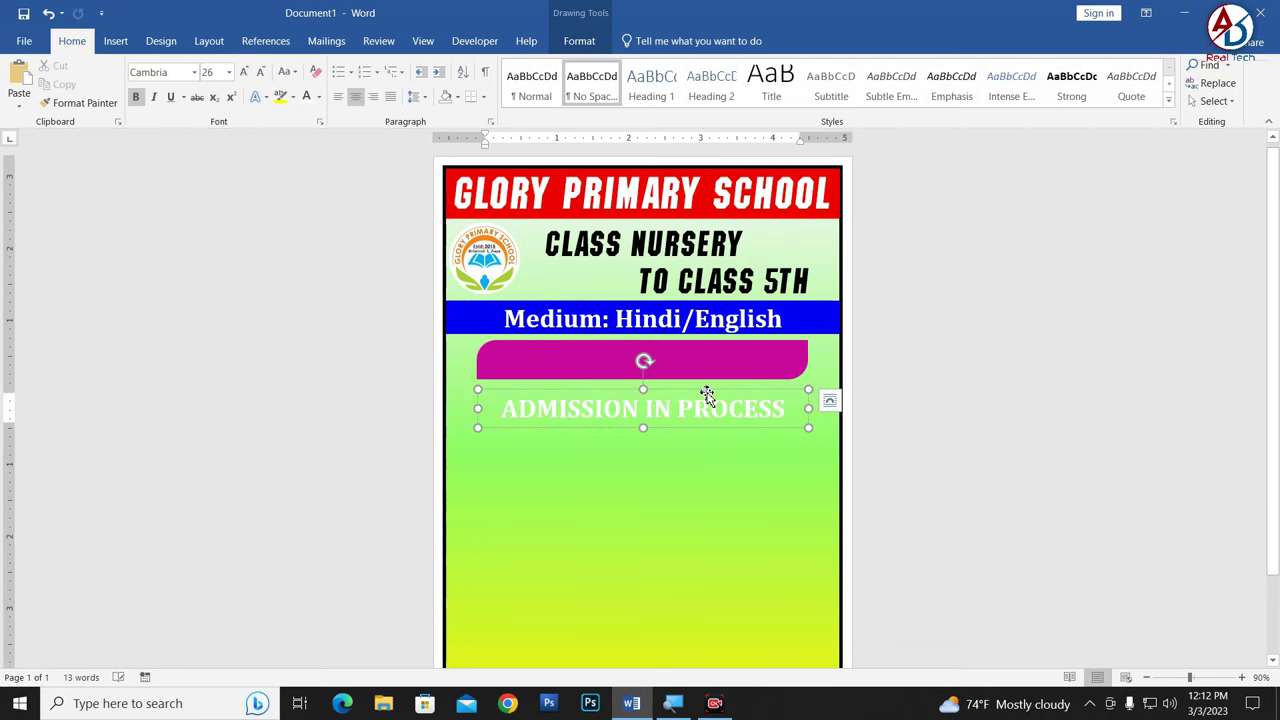
pyautogui.moveTo(707, 395); pyautogui.dragTo(709, 343)
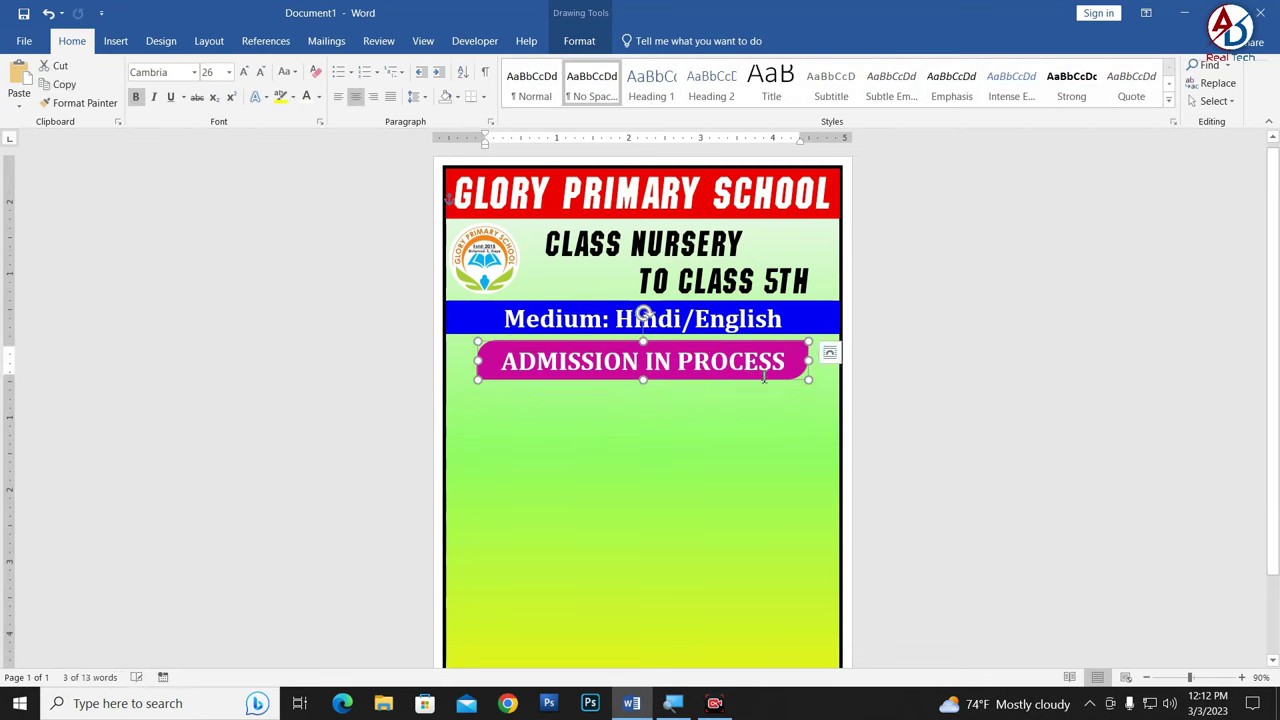
# Step: Enlarge the ADMISSION IN PROCESS text to 28 pt and deselect the finished pill
pyautogui.hotkey('ctrl', 'a')
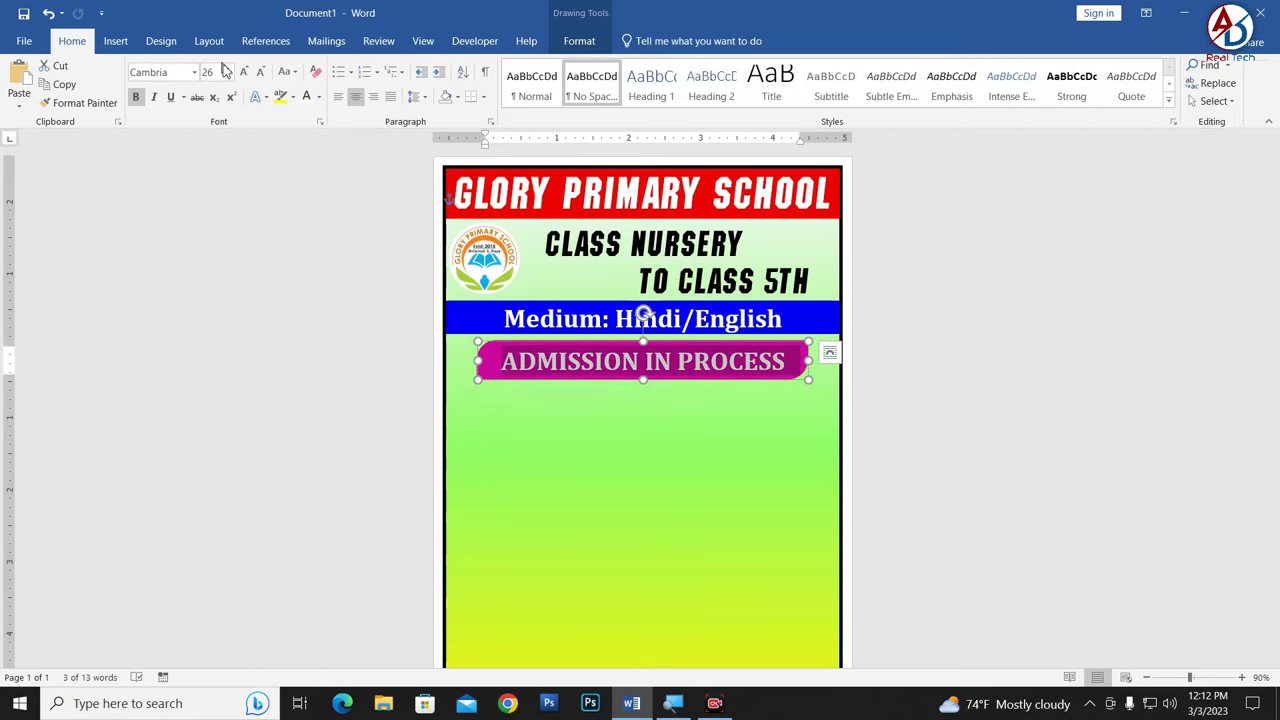
pyautogui.click(245, 74)
pyautogui.click(731, 366)
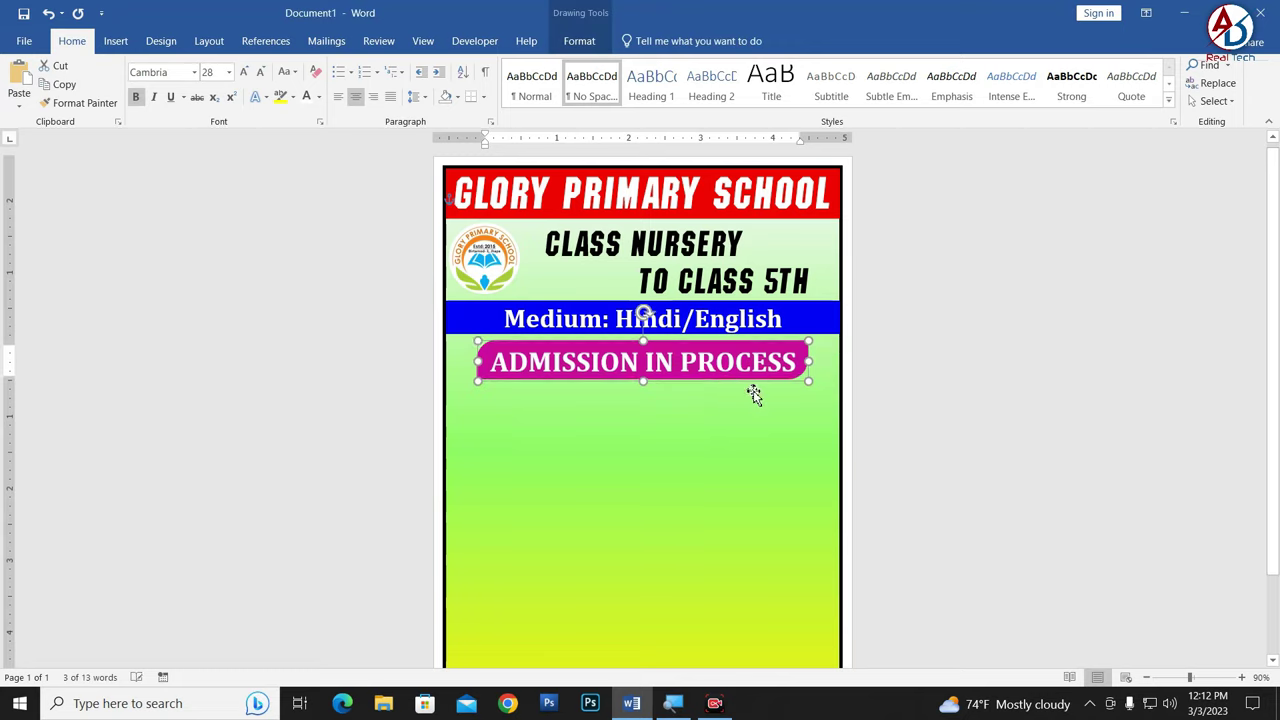
pyautogui.click(960, 435)
pyautogui.click(709, 360)
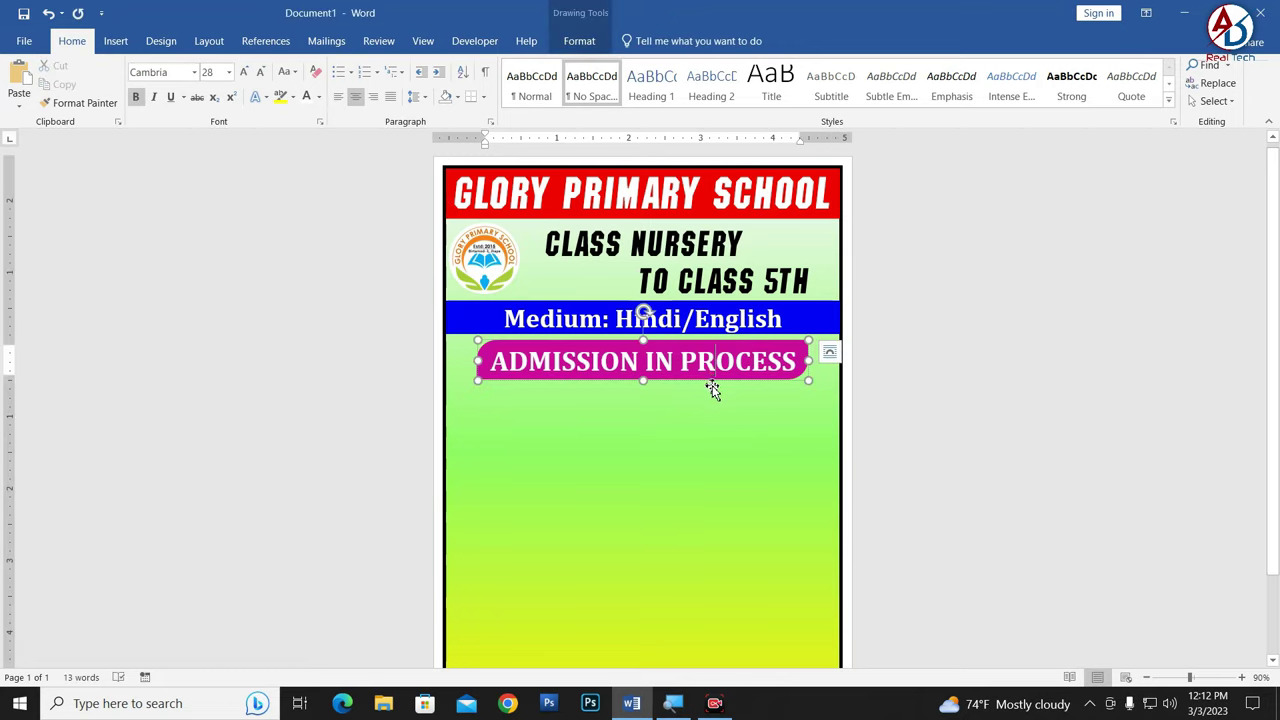
pyautogui.click(992, 437)
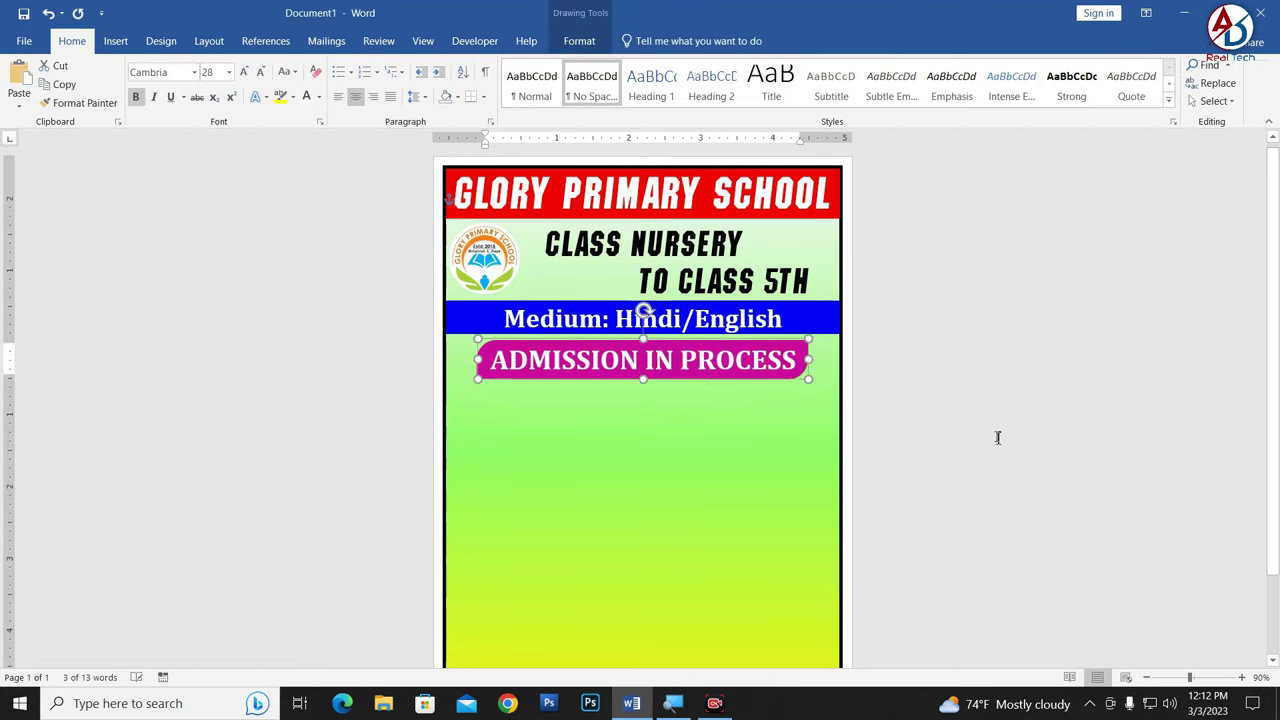
pyautogui.scroll(-2, 771, 437)
# Step: Insert the student girl picture from design collection > Studen png image
pyautogui.scroll(-3, 703, 406)
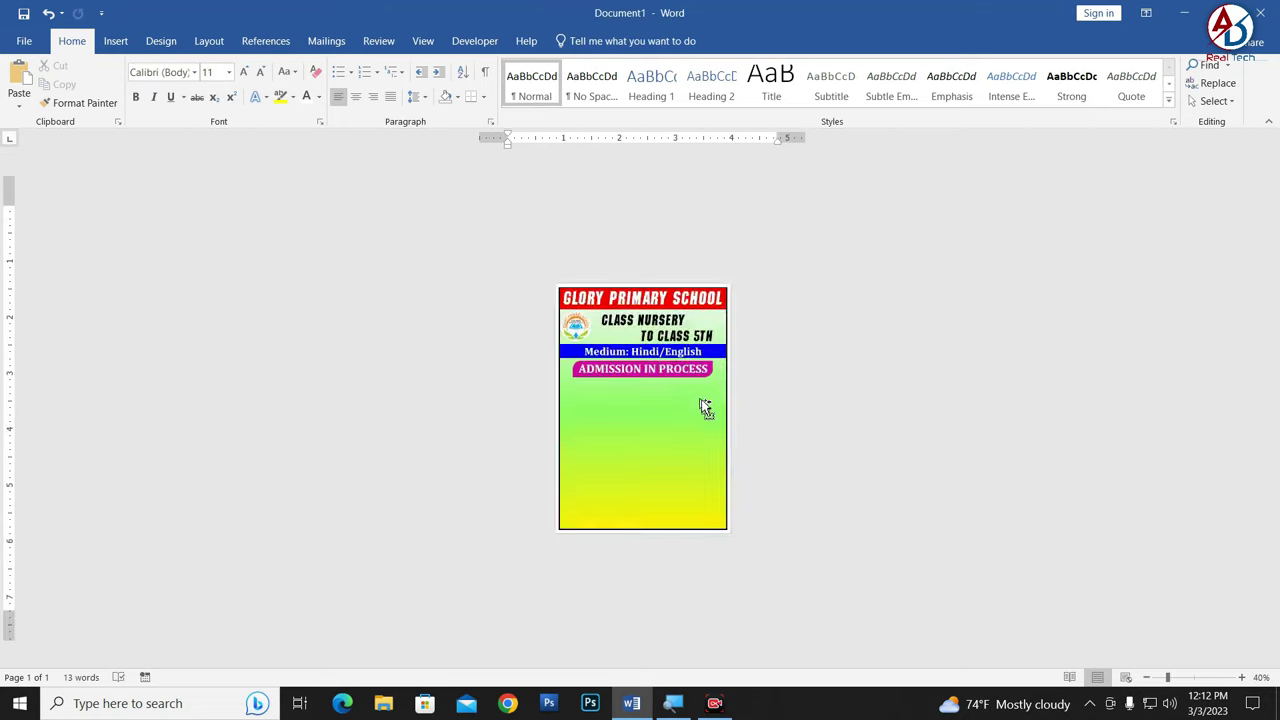
pyautogui.scroll(2, 437, 308)
pyautogui.scroll(-3, 540, 300)
pyautogui.scroll(4, 566, 351)
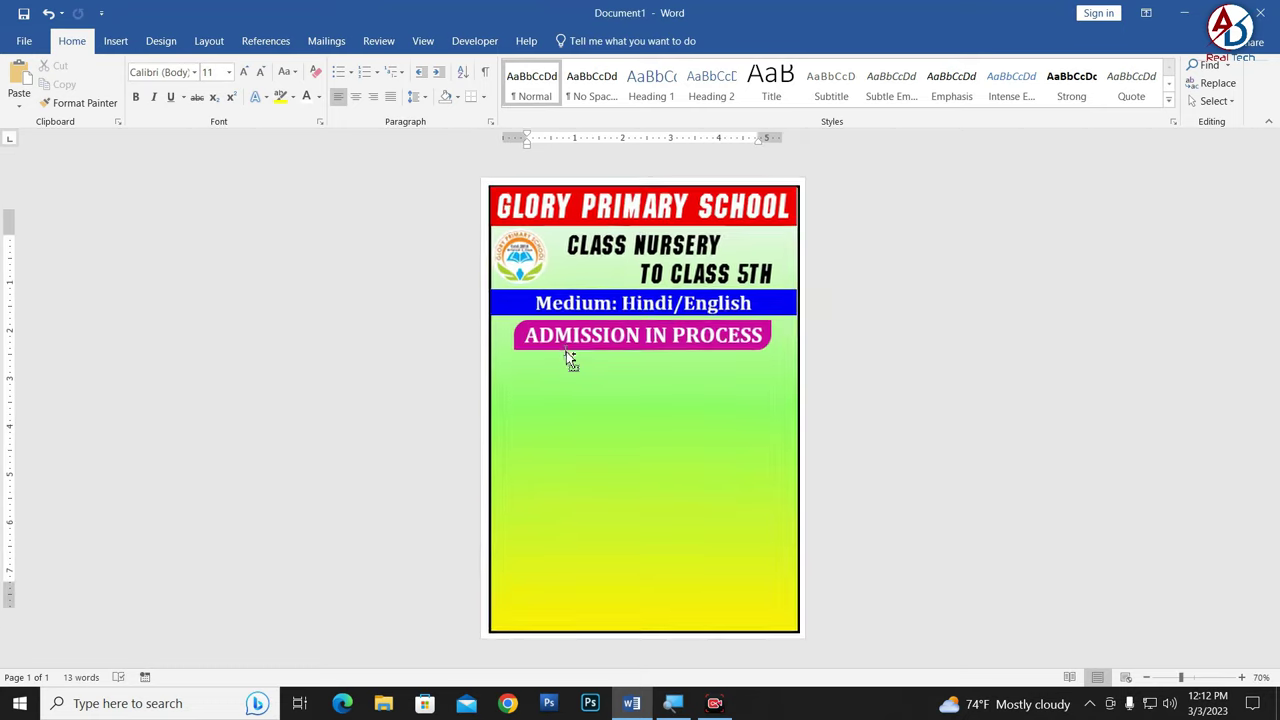
pyautogui.scroll(-5, 440, 380)
pyautogui.scroll(4, 556, 475)
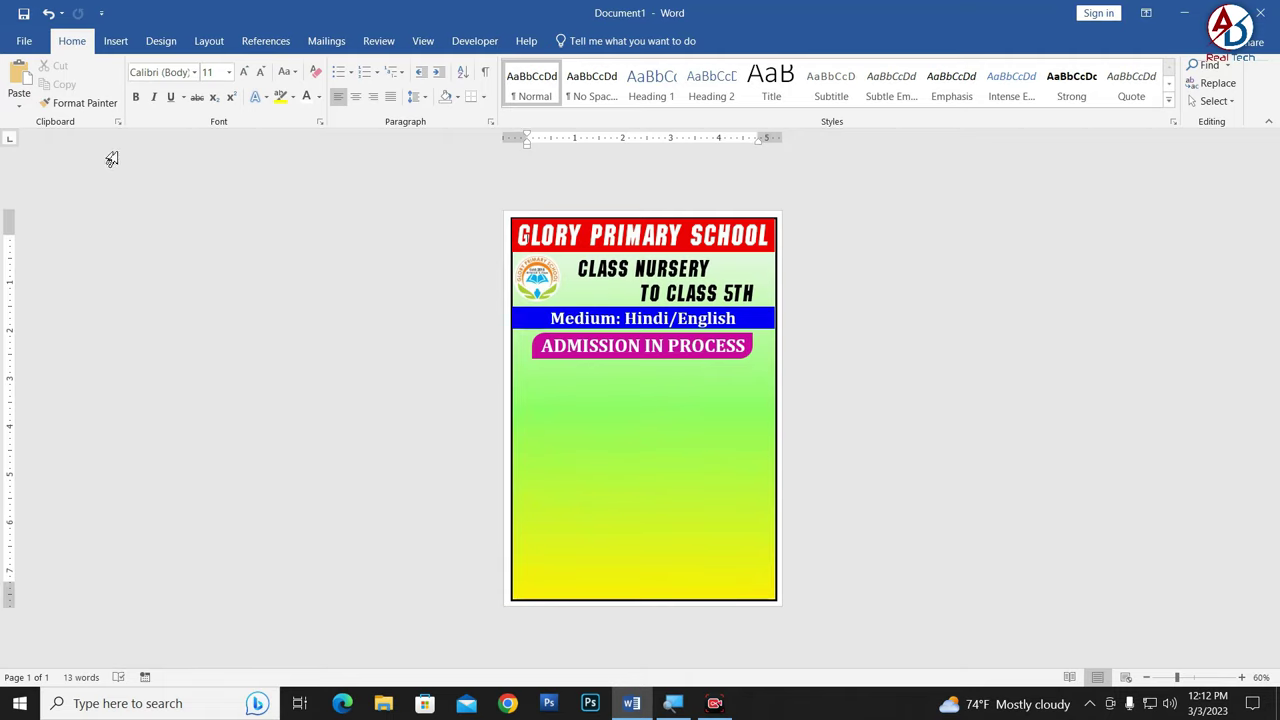
pyautogui.click(115, 41)
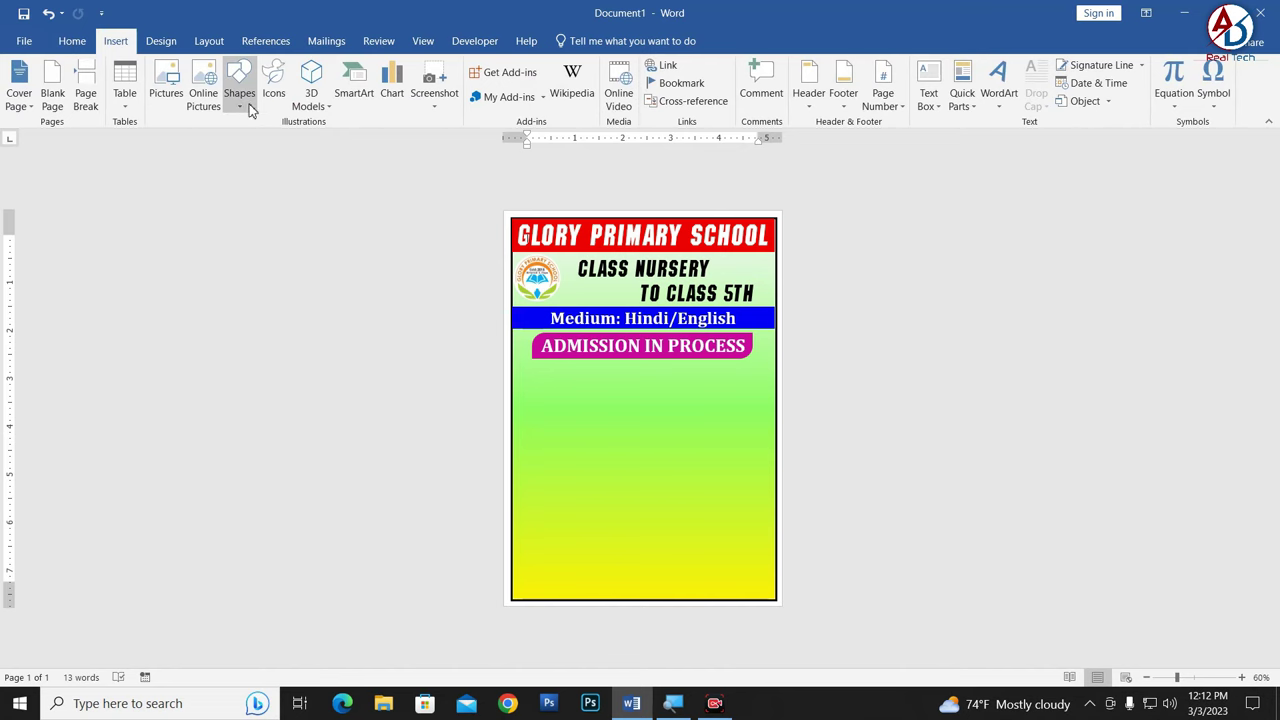
pyautogui.click(166, 85)
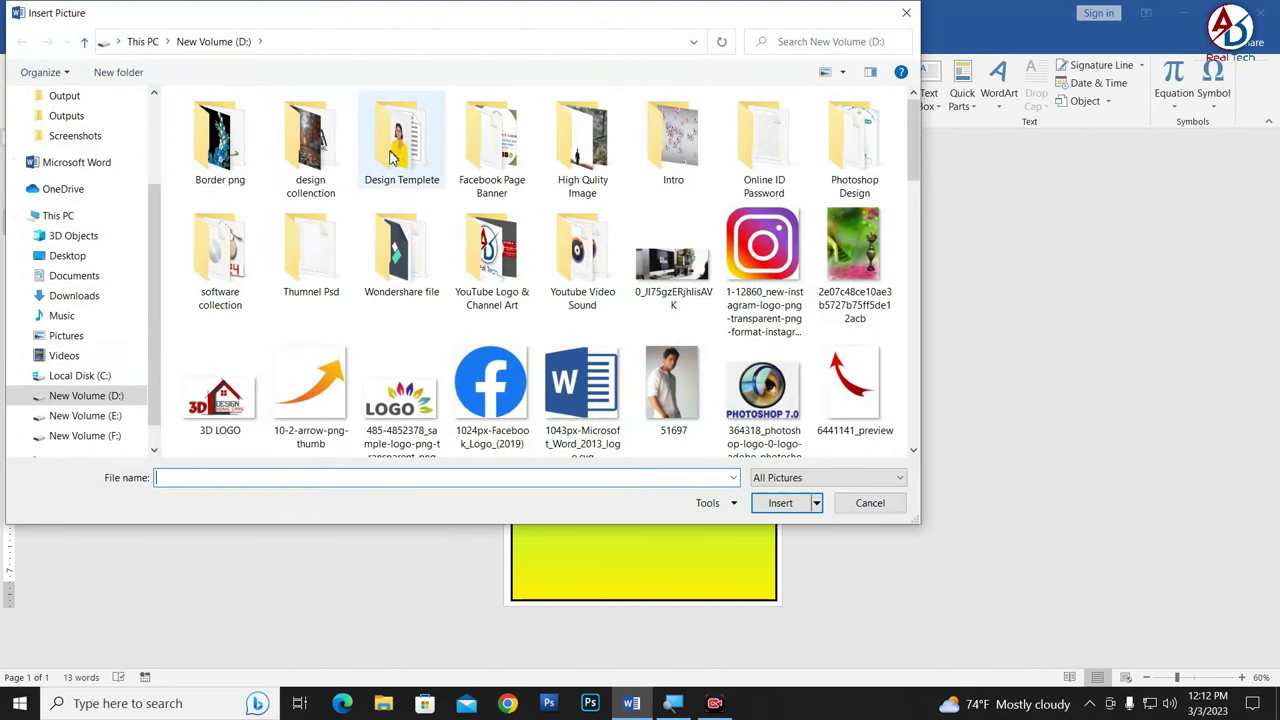
pyautogui.doubleClick(324, 165)
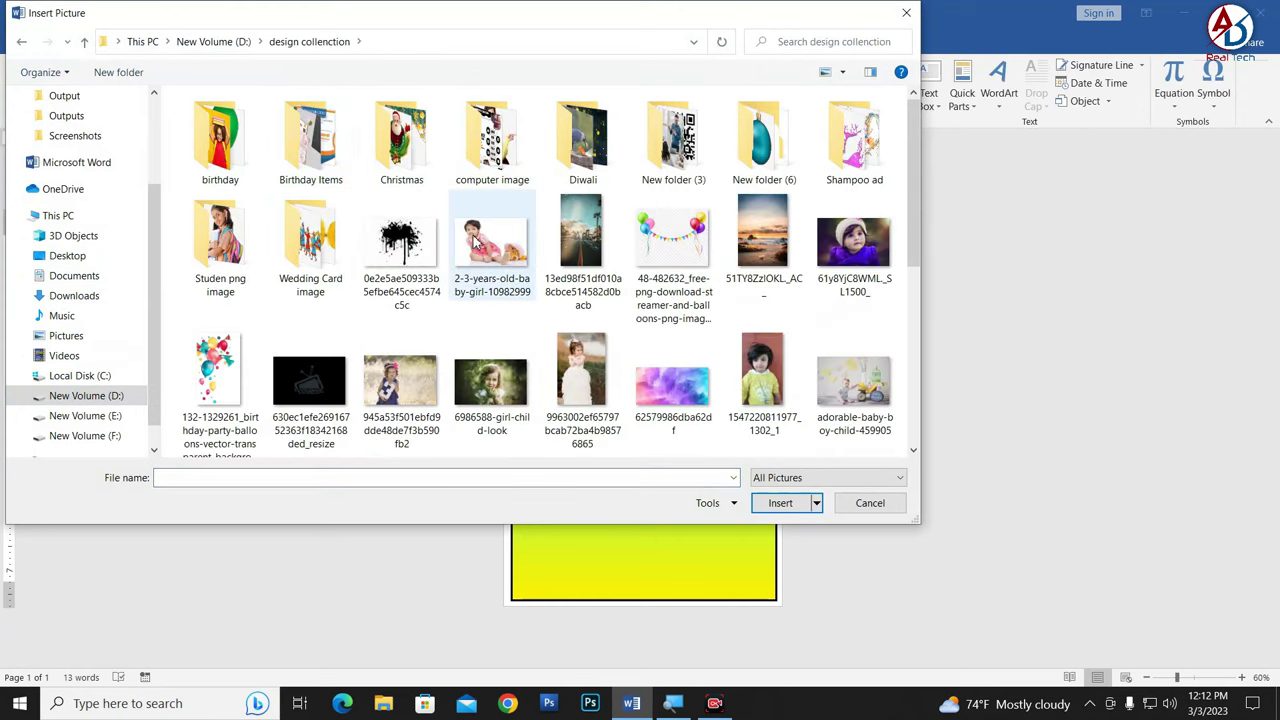
pyautogui.doubleClick(220, 240)
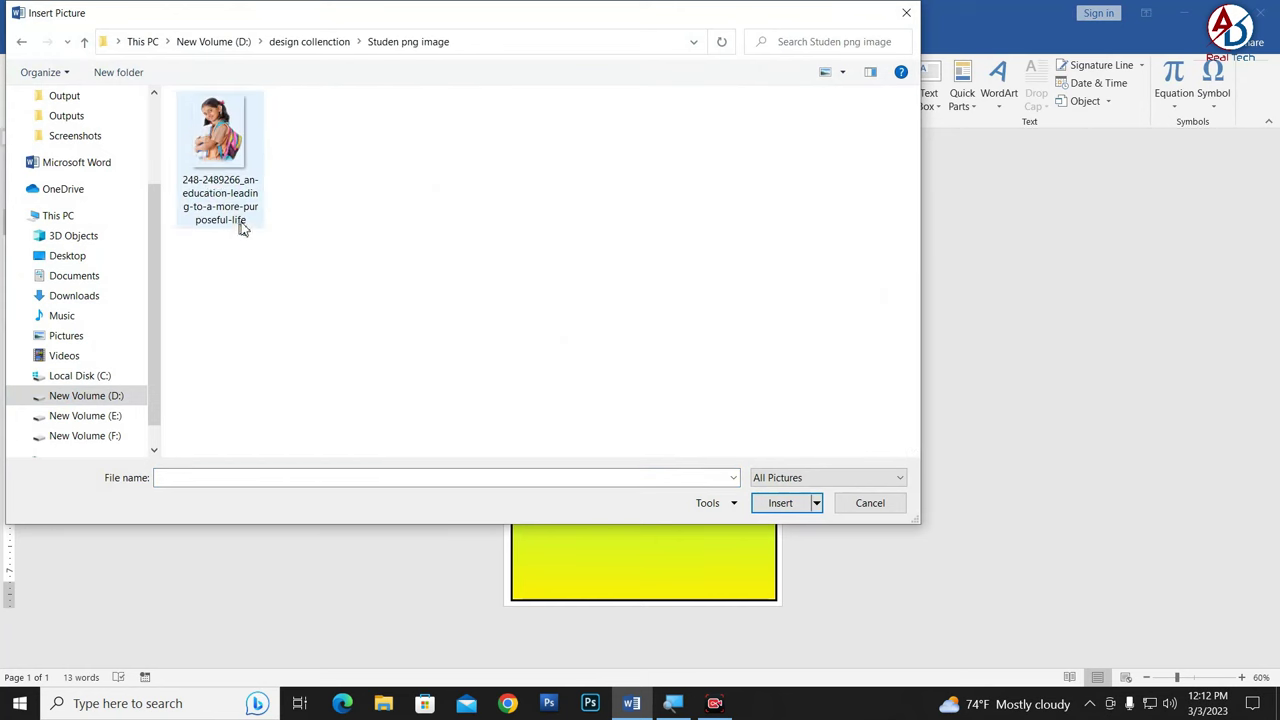
pyautogui.click(235, 210)
pyautogui.click(785, 505)
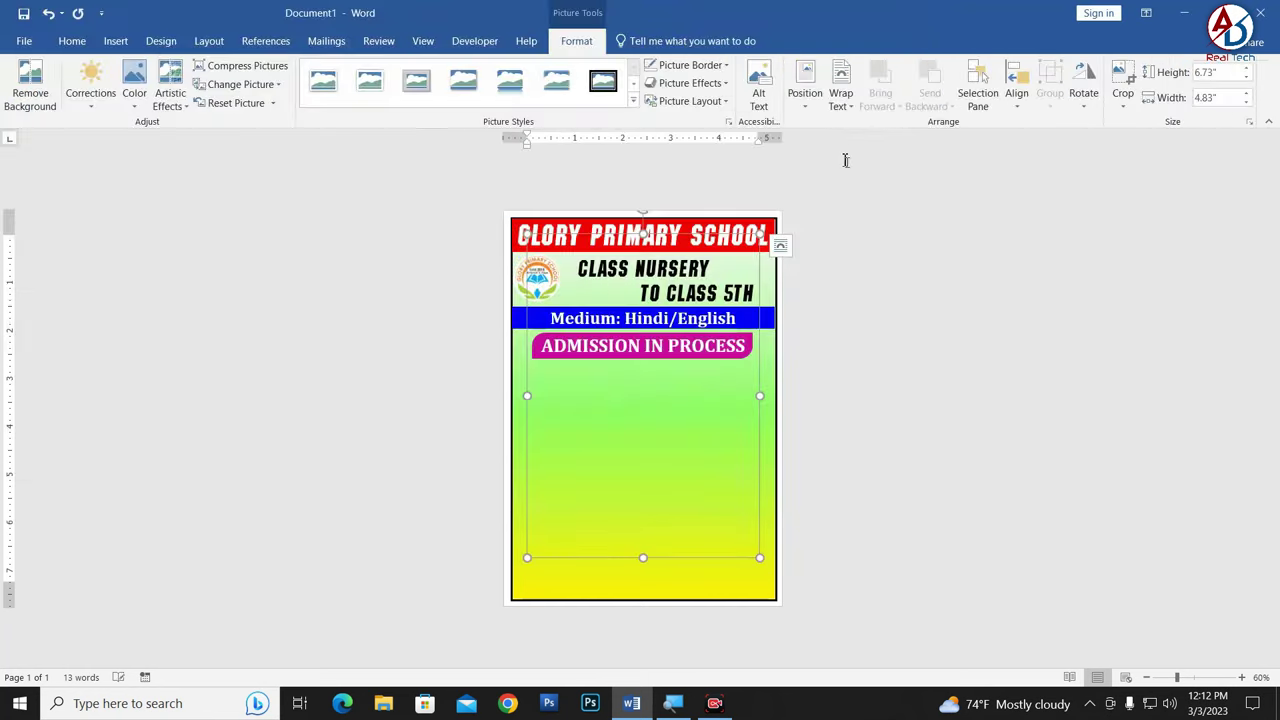
# Step: Set the girl photo to In Front of Text, shrink it, and move it beside the admission pill
pyautogui.click(840, 95)
pyautogui.click(868, 240)
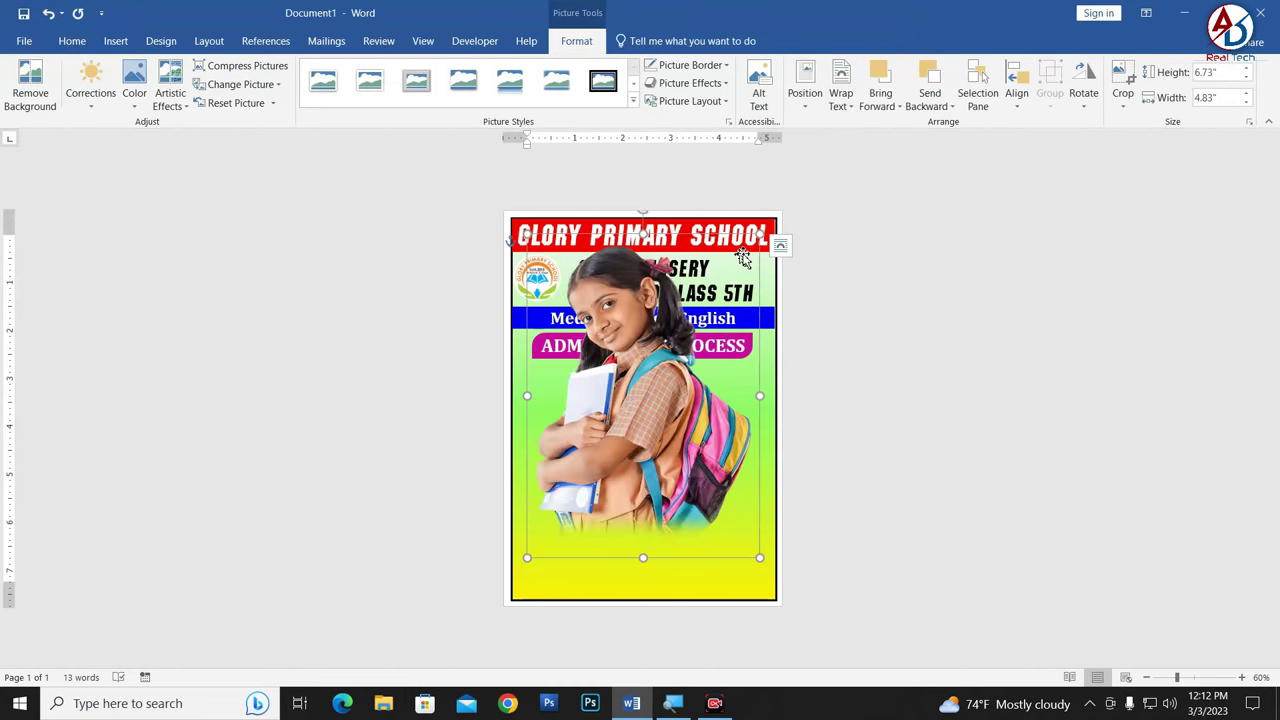
pyautogui.moveTo(758, 234); pyautogui.dragTo(632, 403)
pyautogui.moveTo(613, 486); pyautogui.dragTo(740, 457)
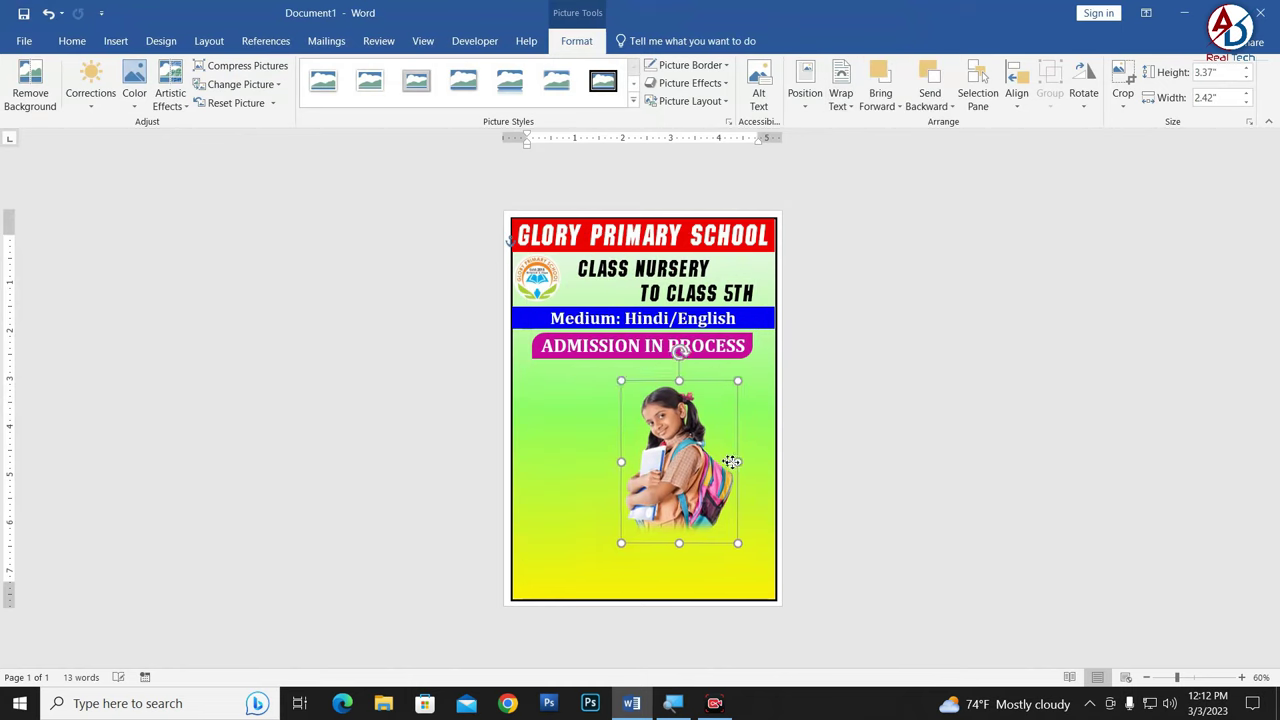
pyautogui.click(894, 466)
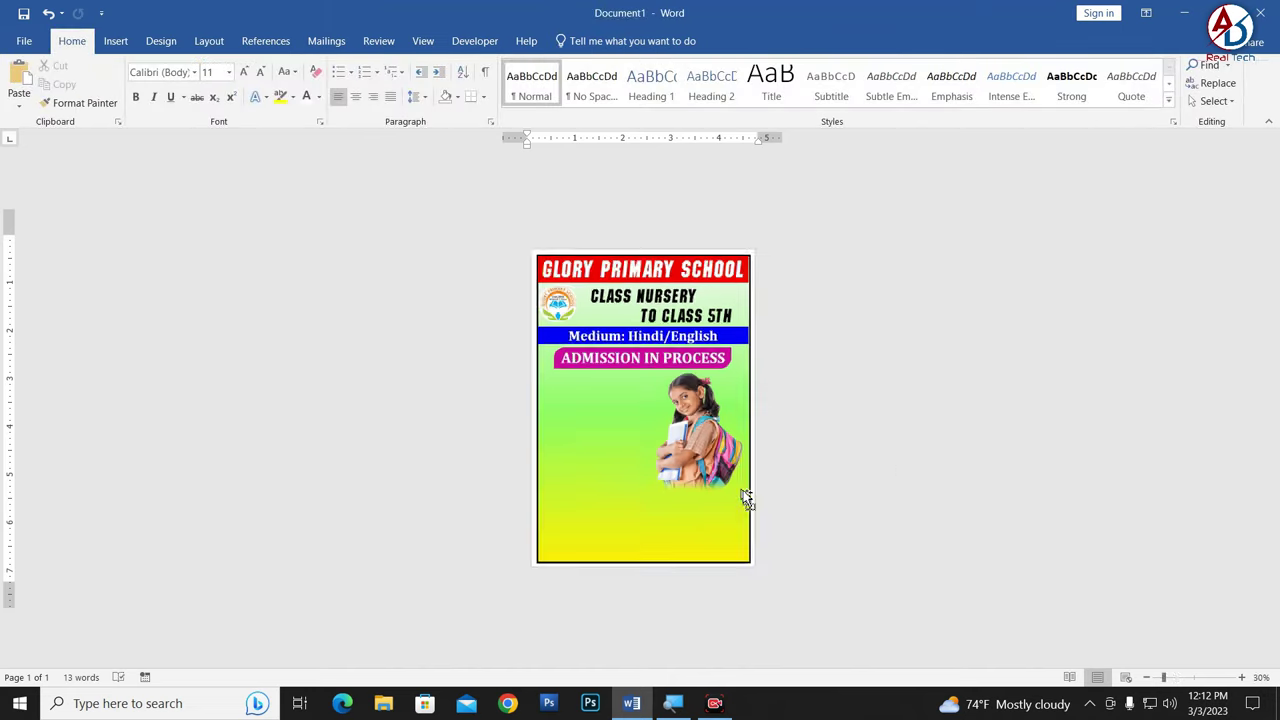
# Step: Enlarge the photo slightly and nudge it into place at the right, below the pill
pyautogui.click(721, 508)
pyautogui.keyDown('ctrl'); pyautogui.scroll(1, 719, 490); pyautogui.keyUp('ctrl')
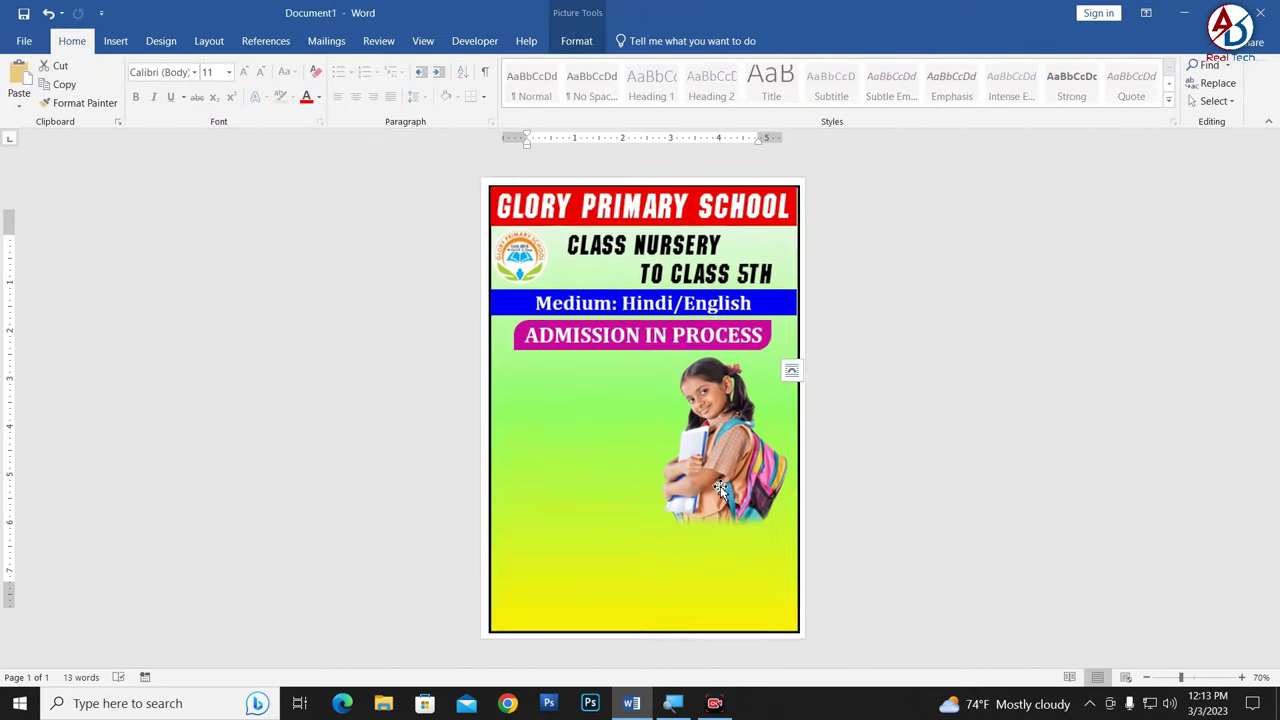
pyautogui.moveTo(657, 540); pyautogui.dragTo(634, 574)
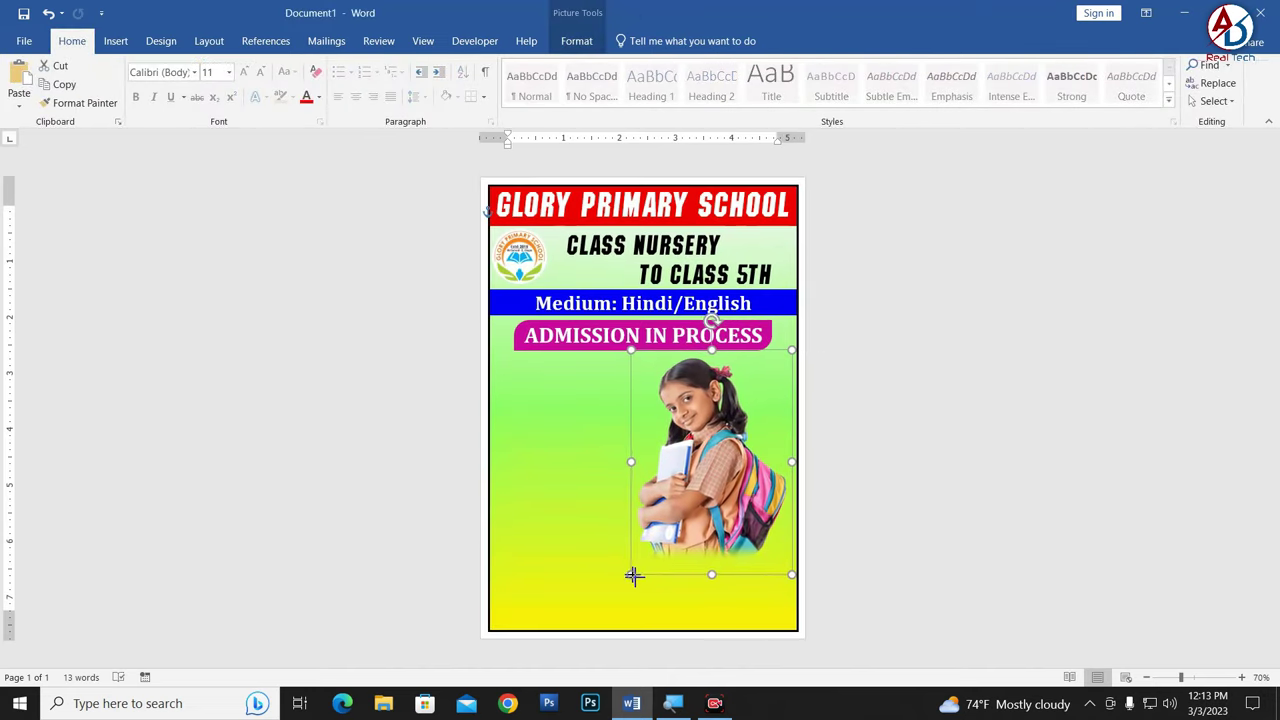
pyautogui.moveTo(709, 528); pyautogui.dragTo(736, 528)
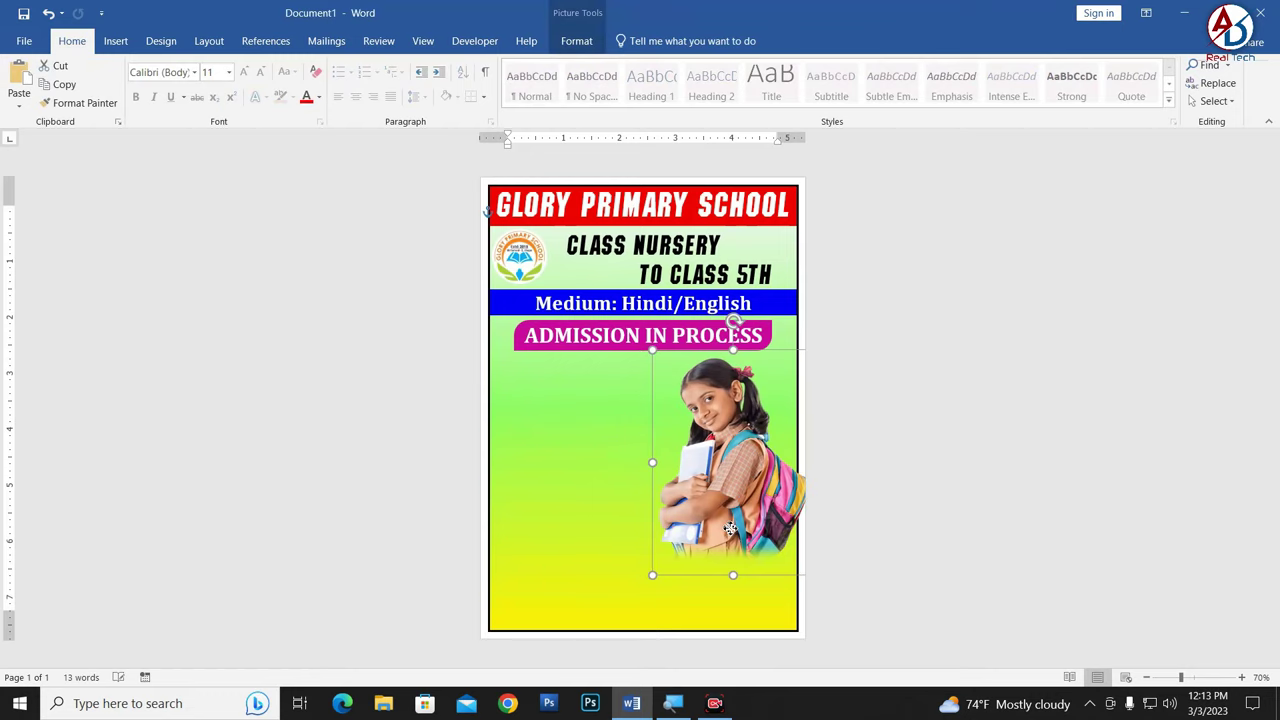
pyautogui.moveTo(735, 528); pyautogui.dragTo(750, 535)
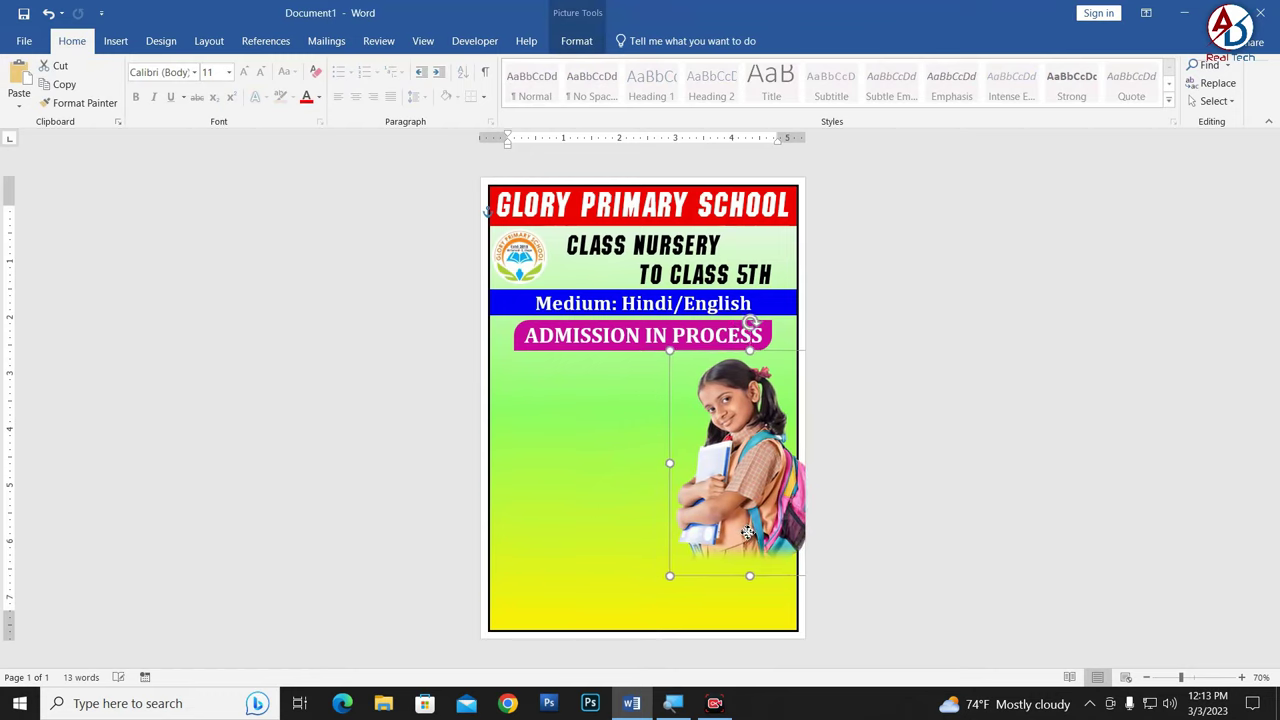
pyautogui.moveTo(793, 469); pyautogui.dragTo(775, 469)
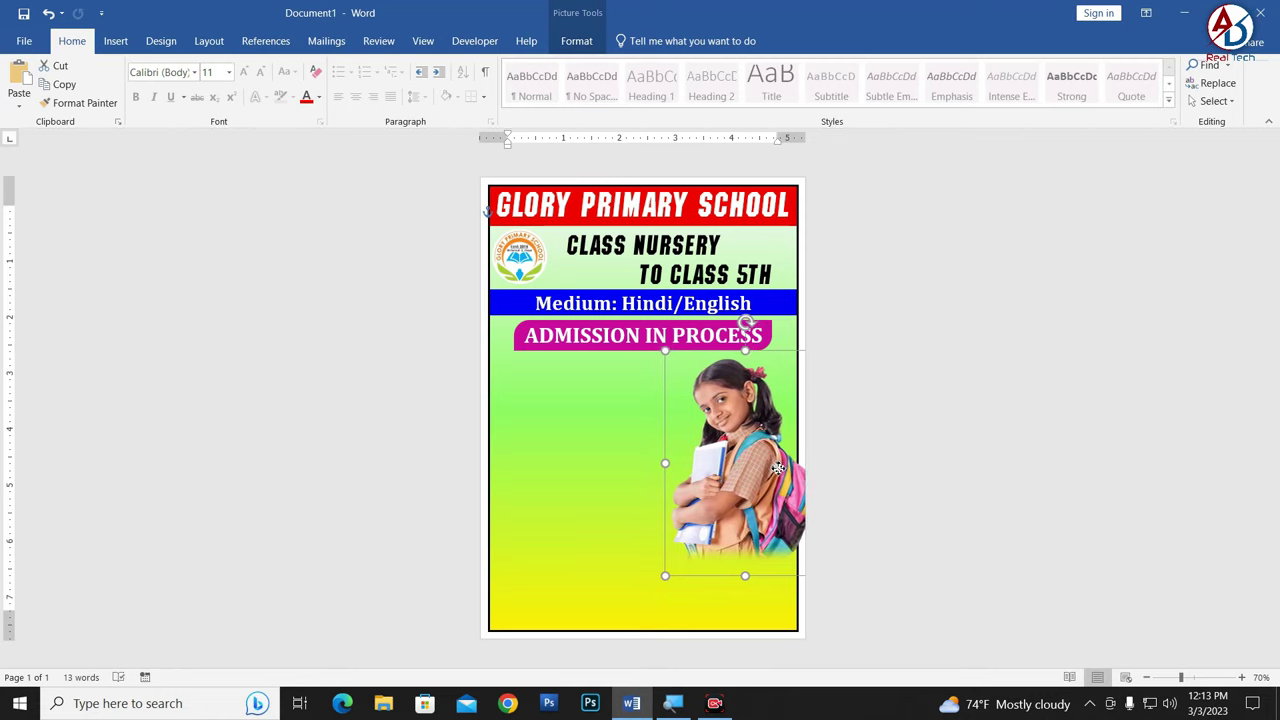
# Step: Crop the empty space off the girl photo's right edge
pyautogui.click(576, 40)
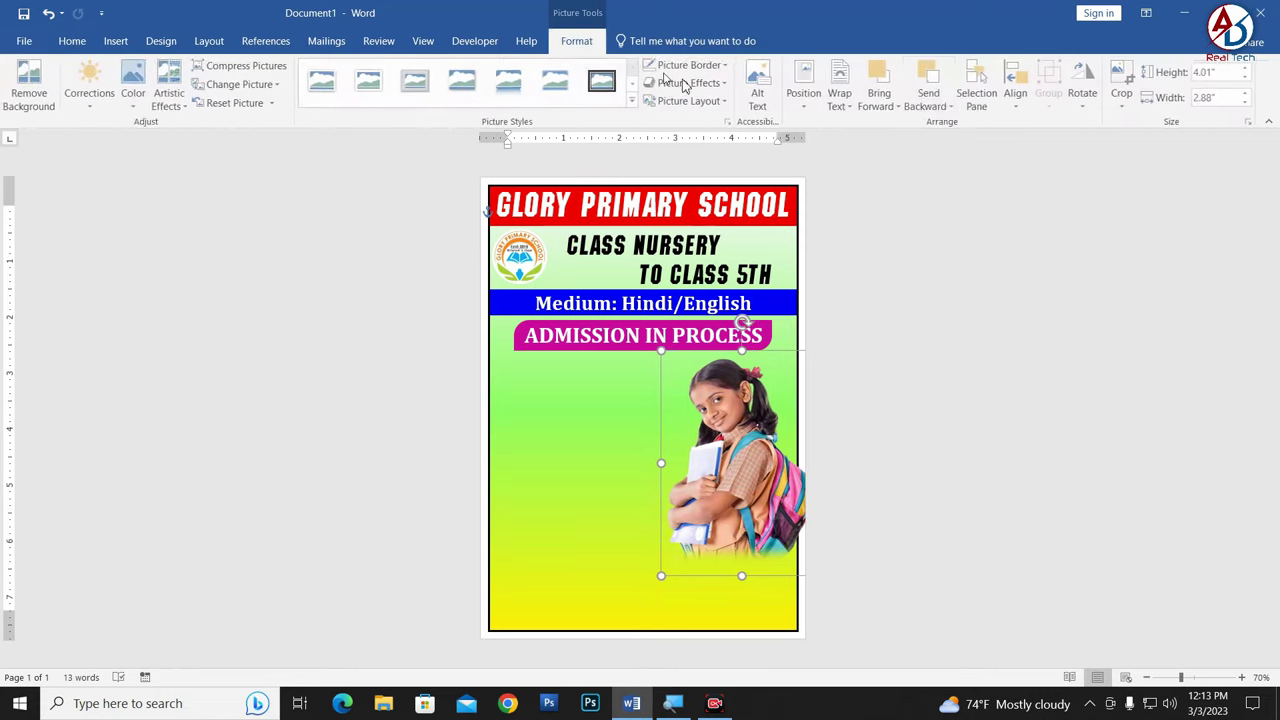
pyautogui.click(1123, 80)
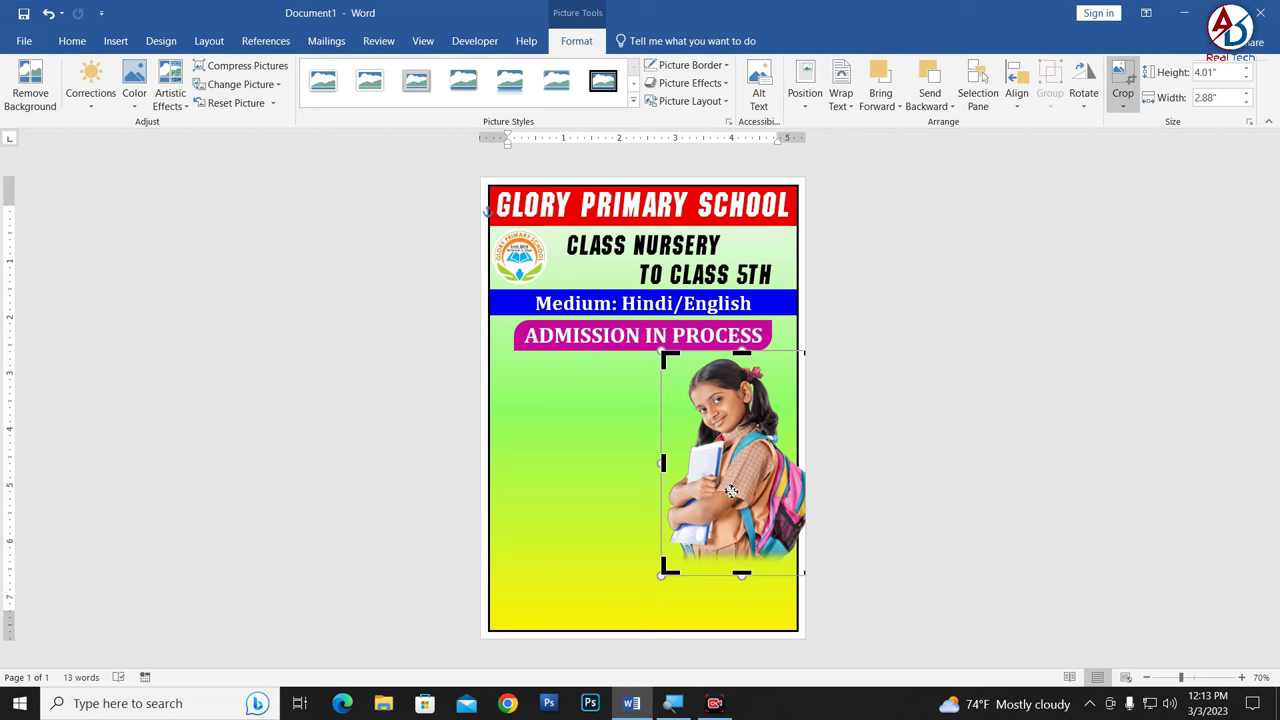
pyautogui.click(954, 500)
pyautogui.click(645, 430)
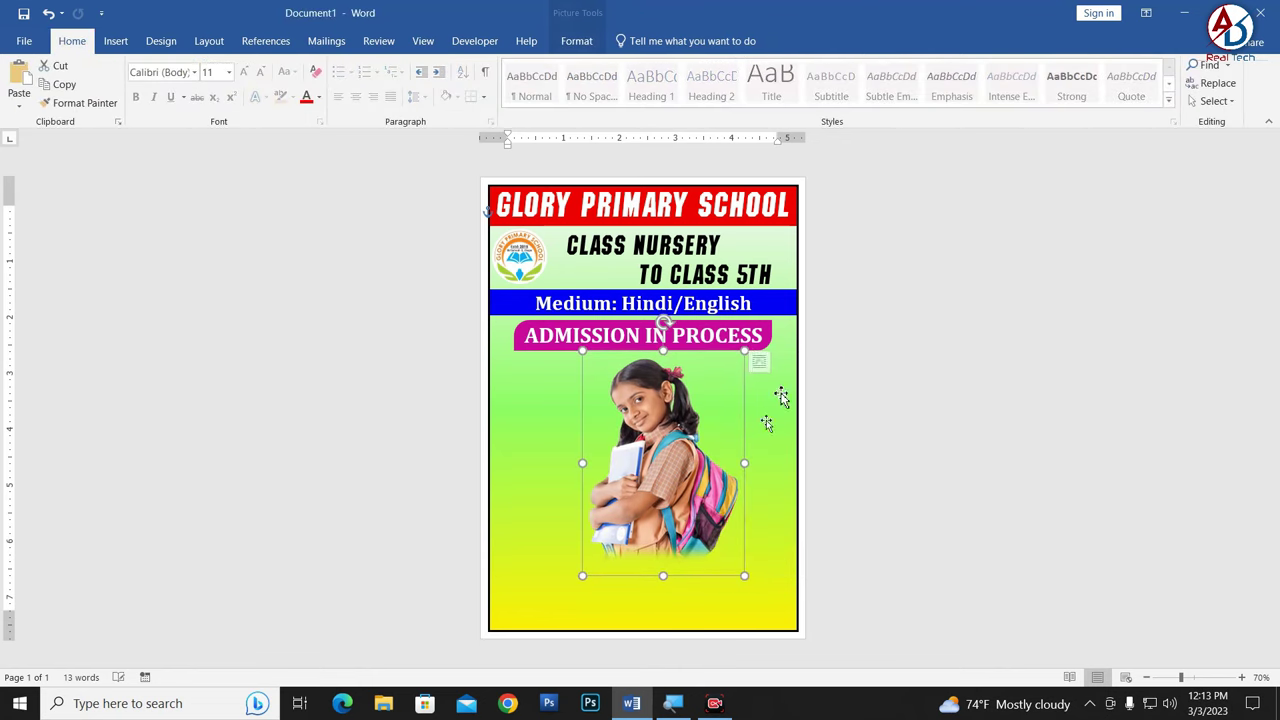
pyautogui.click(576, 40)
pyautogui.click(1123, 80)
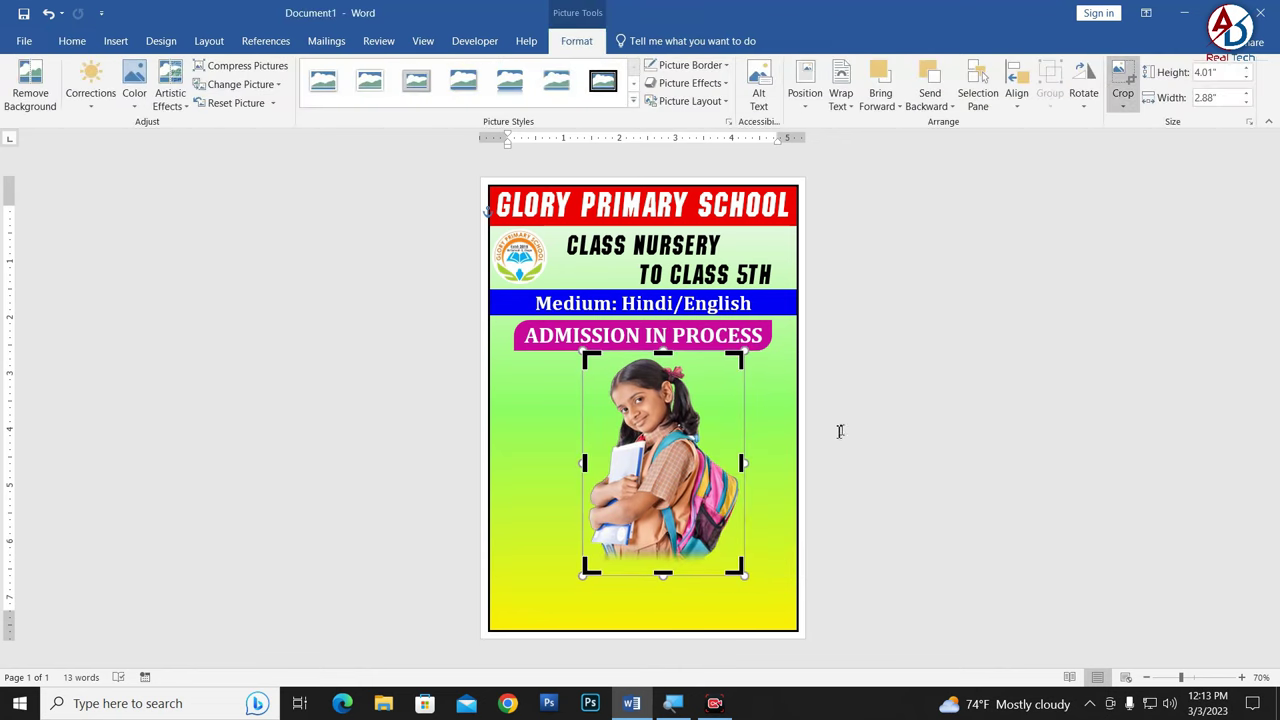
pyautogui.moveTo(743, 463); pyautogui.dragTo(731, 463)
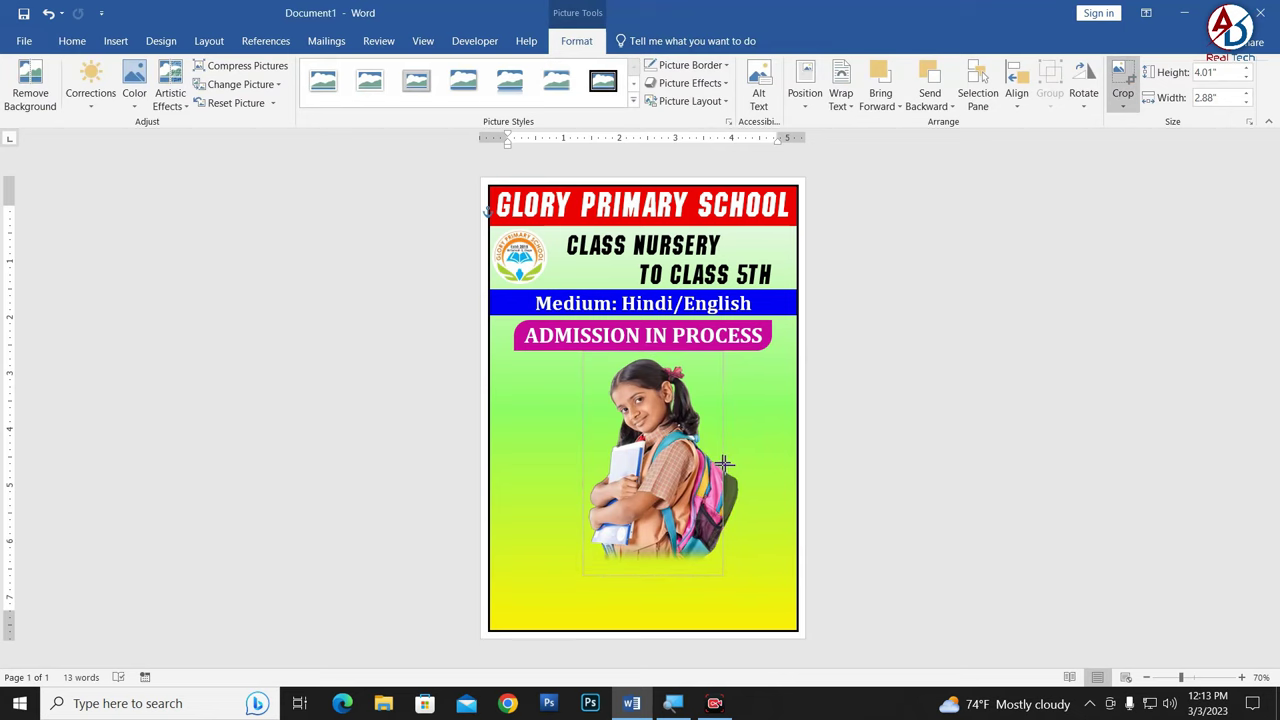
pyautogui.click(854, 492)
# Step: Move the cropped photo flush to the right border and enlarge it from the bottom-left corner
pyautogui.moveTo(673, 508); pyautogui.dragTo(741, 508)
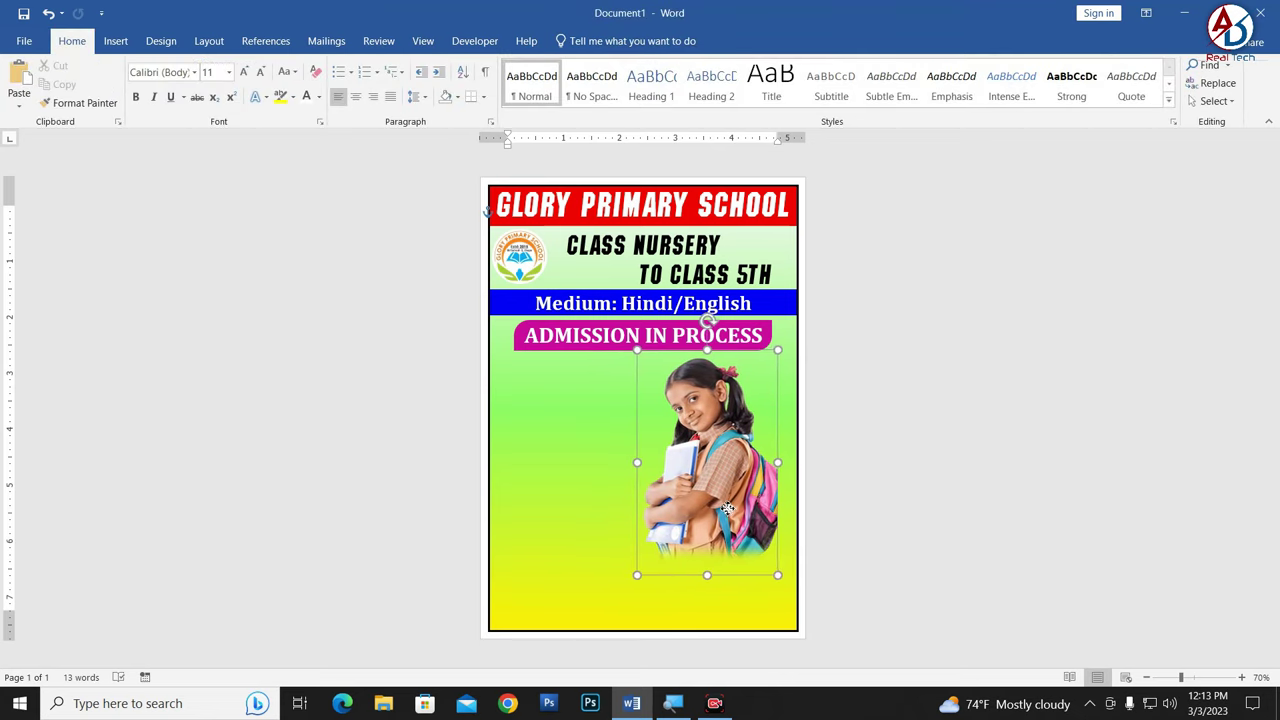
pyautogui.click(911, 493)
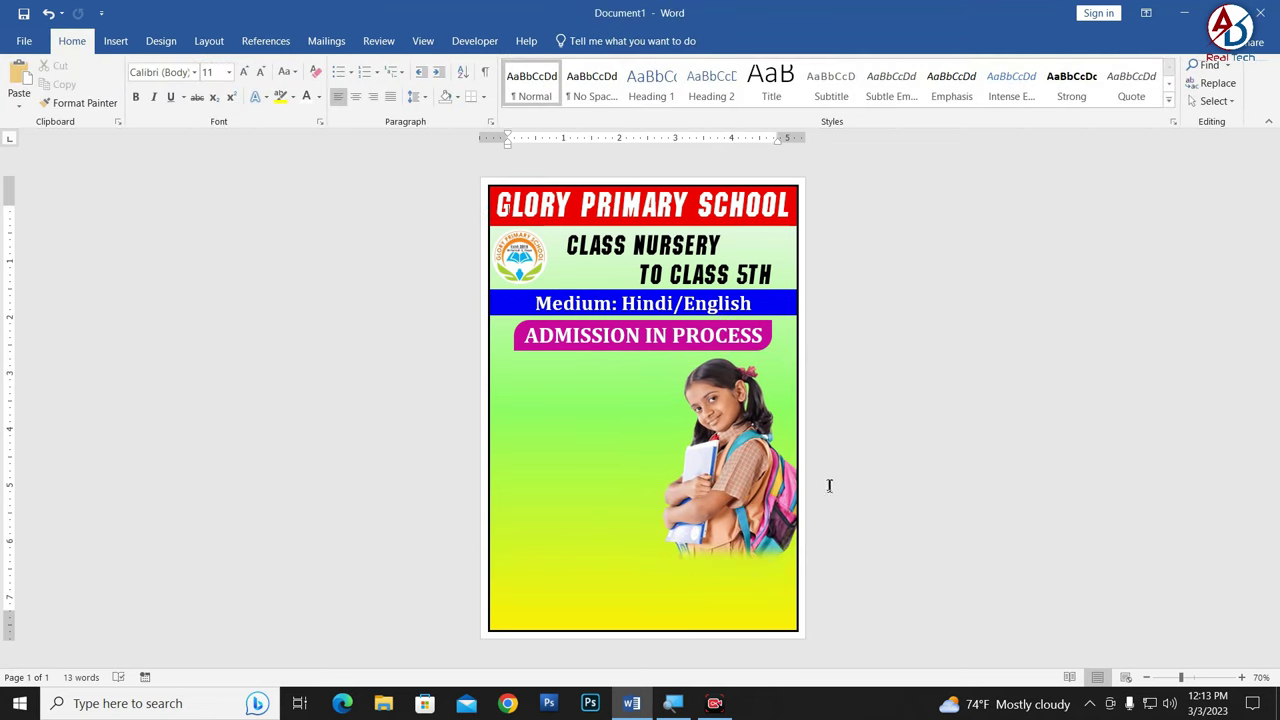
pyautogui.scroll(-3, 823, 451)
pyautogui.scroll(2, 774, 474)
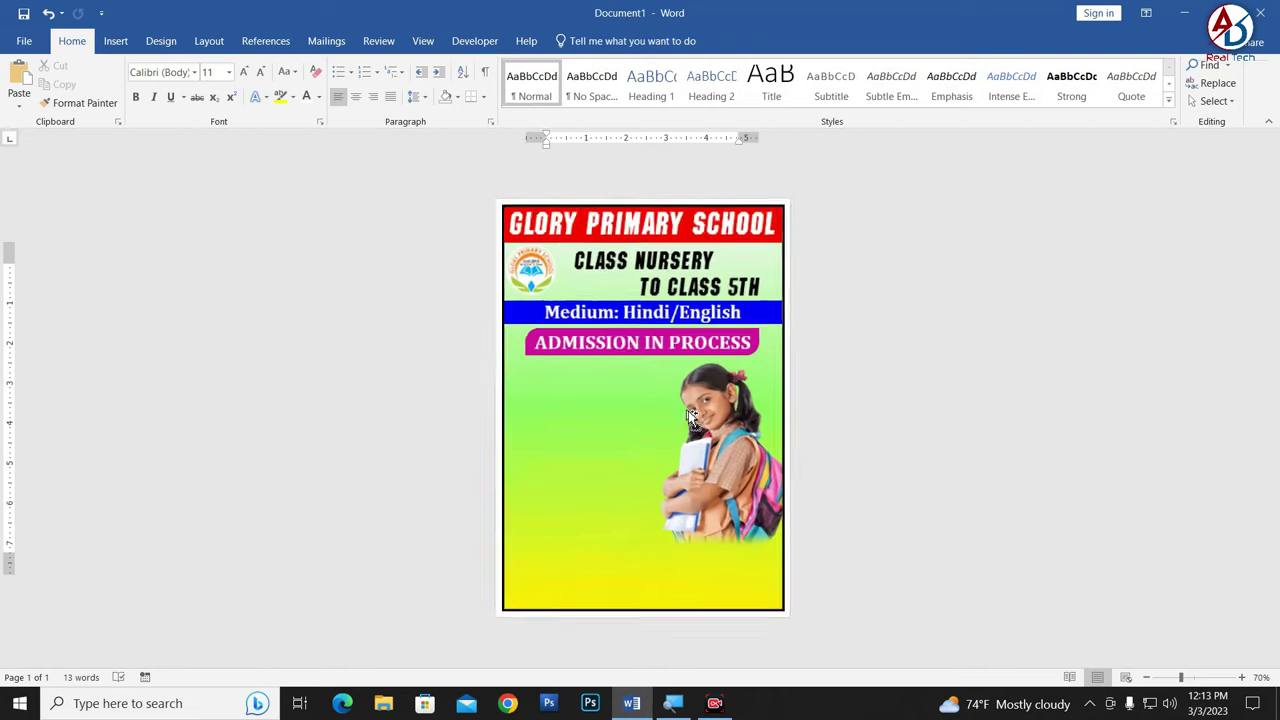
pyautogui.click(724, 521)
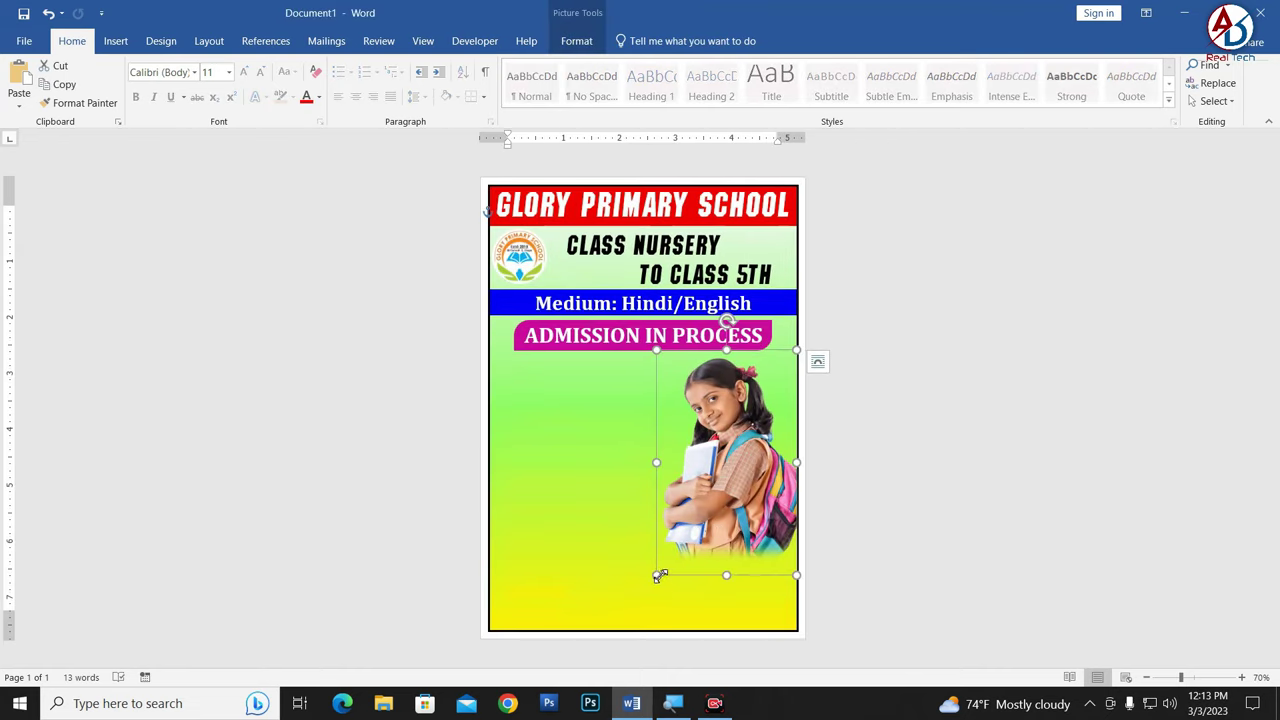
pyautogui.moveTo(656, 574); pyautogui.dragTo(644, 593)
pyautogui.click(829, 557)
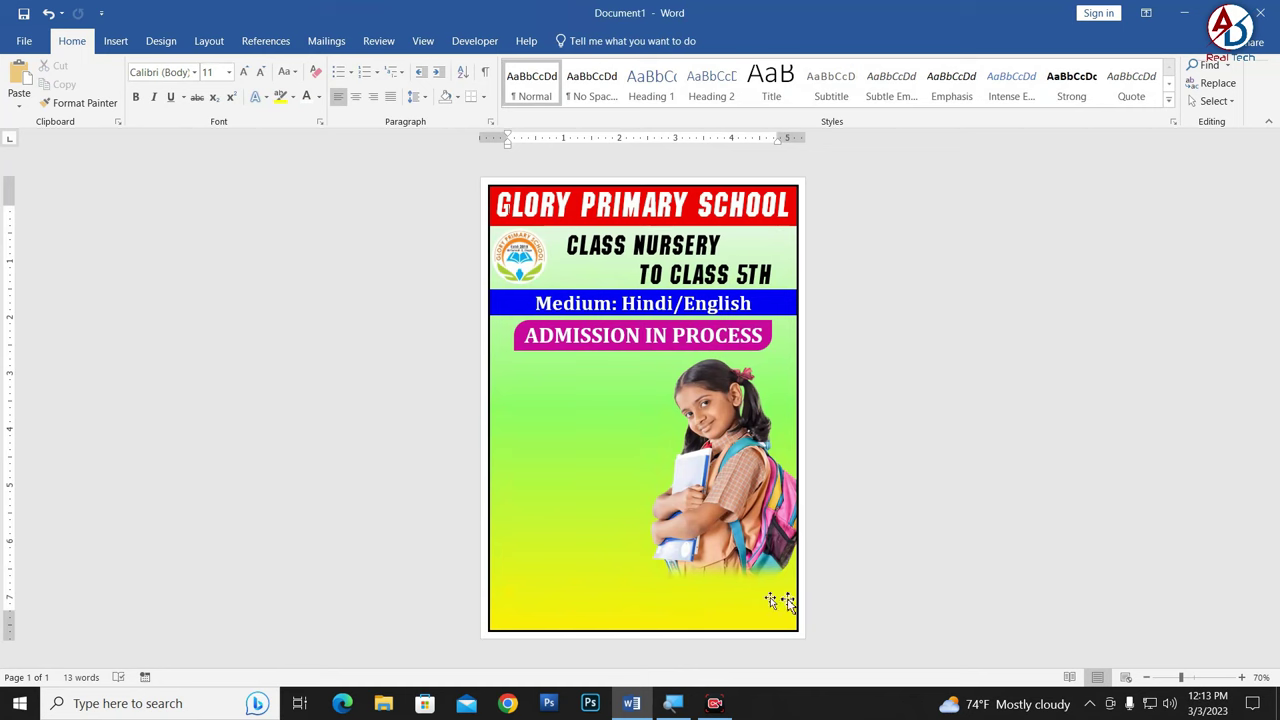
pyautogui.keyDown('ctrl'); pyautogui.scroll(2, 790, 365); pyautogui.keyUp('ctrl')
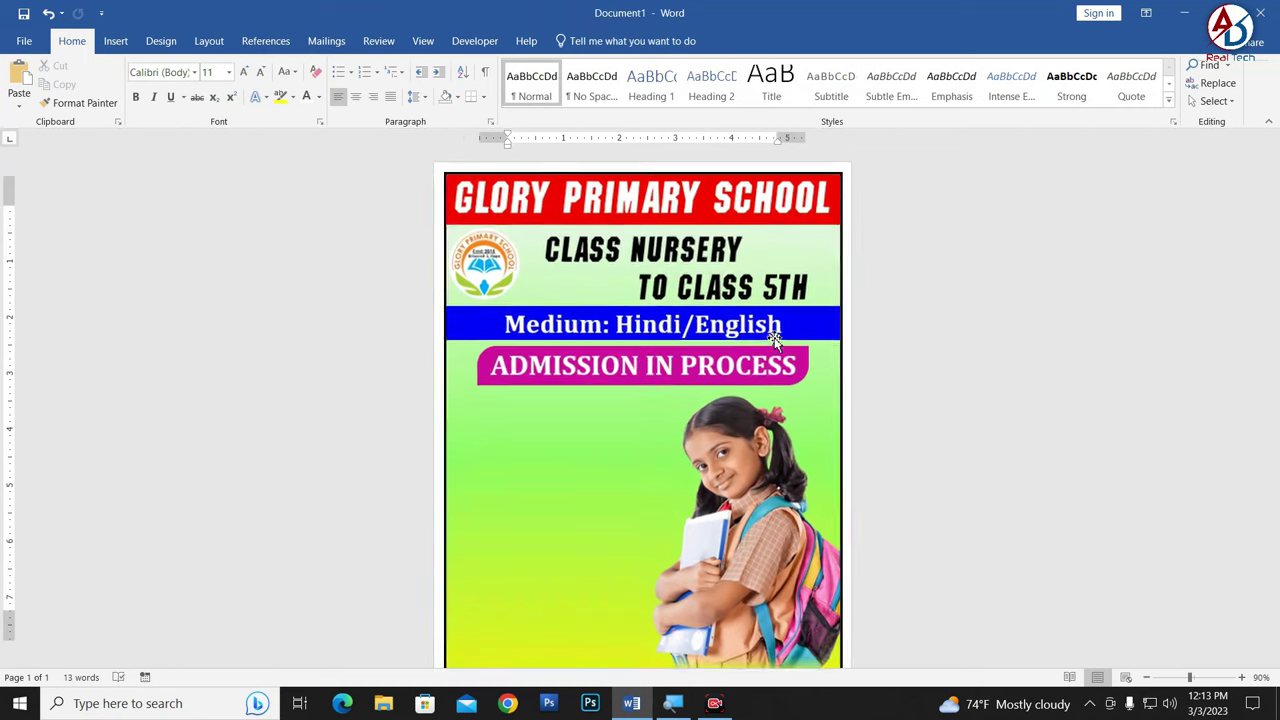
# Step: Place a copy of the blue Medium: Hindi/English band along the poster's bottom edge
pyautogui.click(115, 41)
pyautogui.click(239, 92)
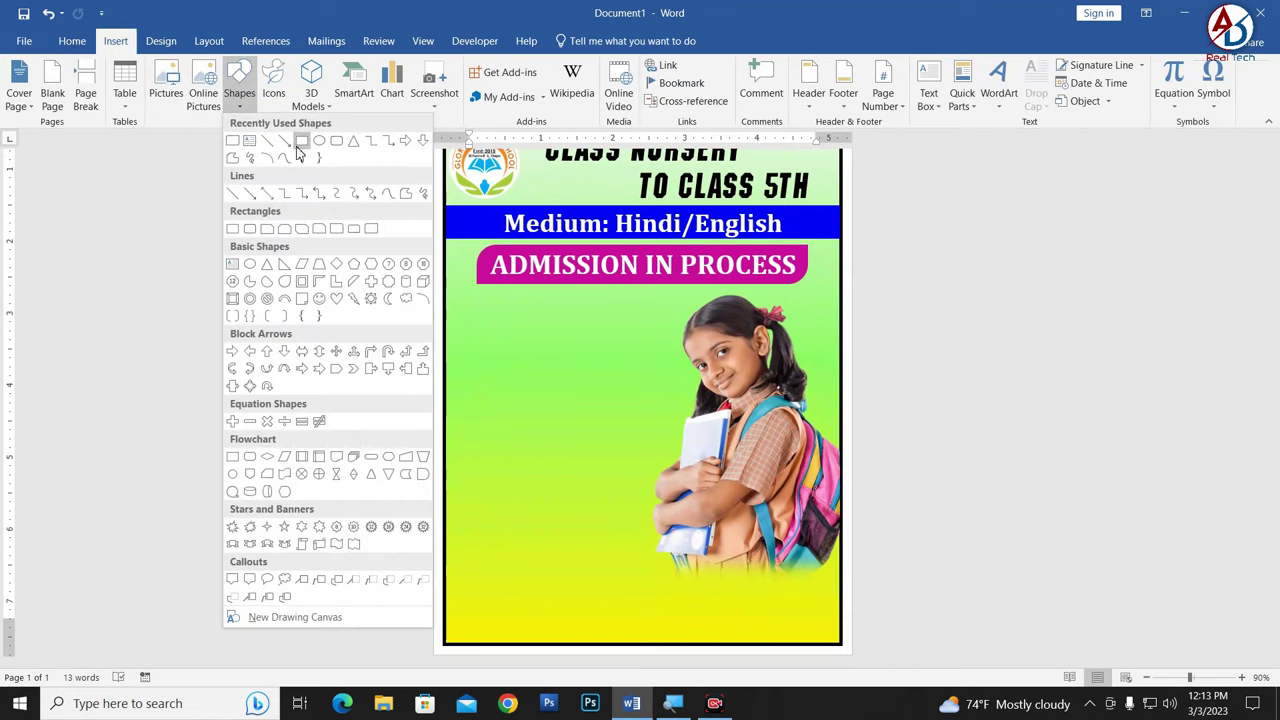
pyautogui.click(301, 141)
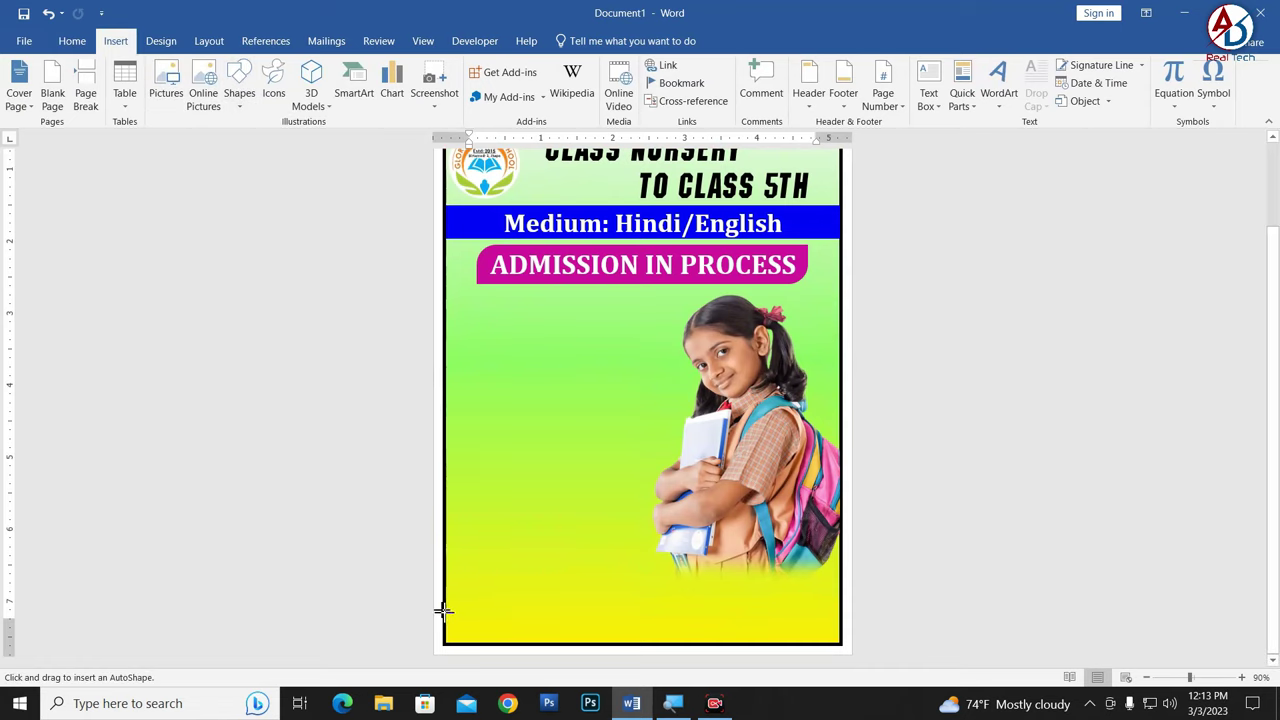
pyautogui.moveTo(443, 610); pyautogui.dragTo(838, 643)
pyautogui.hotkey('ctrl', 'z')
pyautogui.click(822, 218)
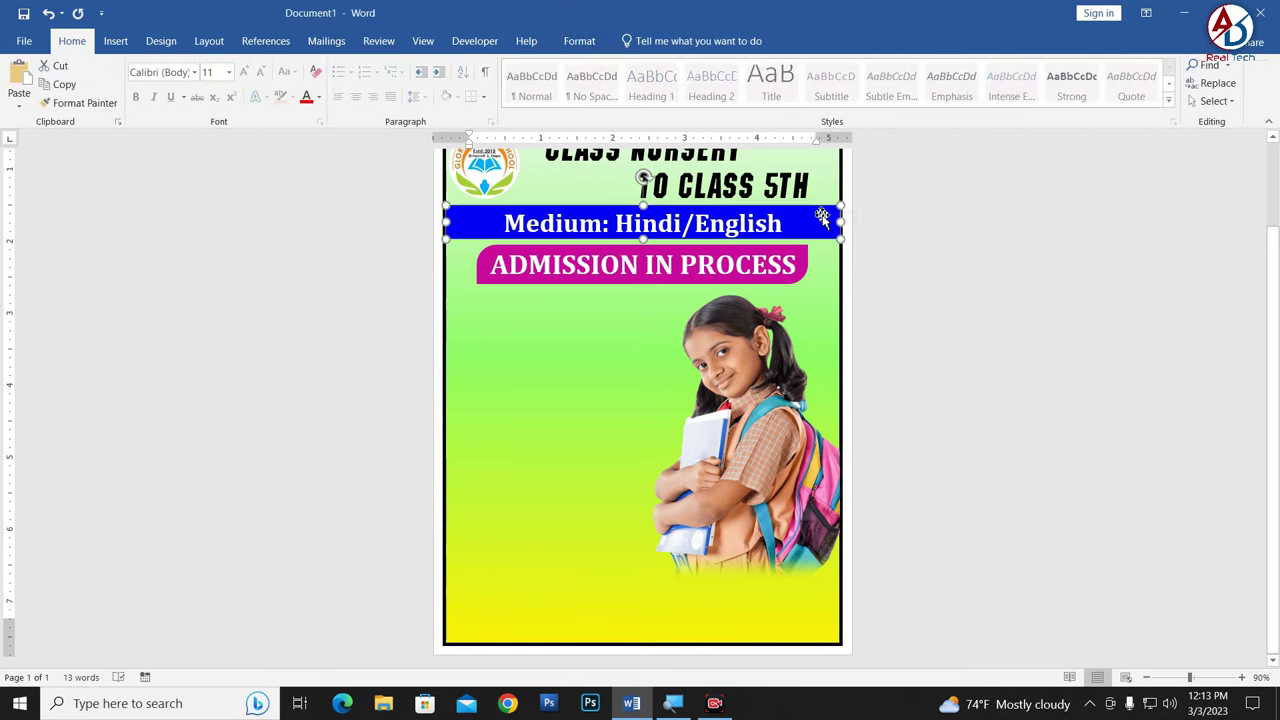
pyautogui.moveTo(822, 218); pyautogui.dragTo(831, 553)
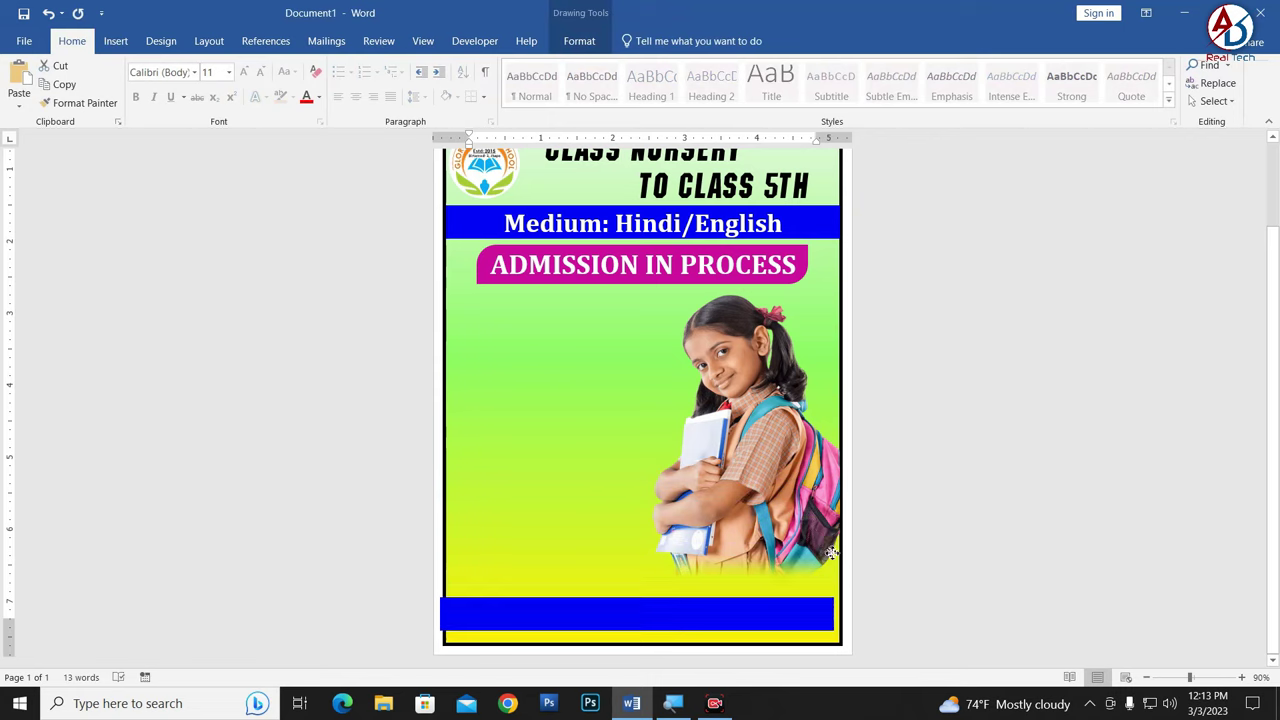
pyautogui.hotkey('ctrl', 'z')
pyautogui.moveTo(829, 222); pyautogui.dragTo(822, 613)
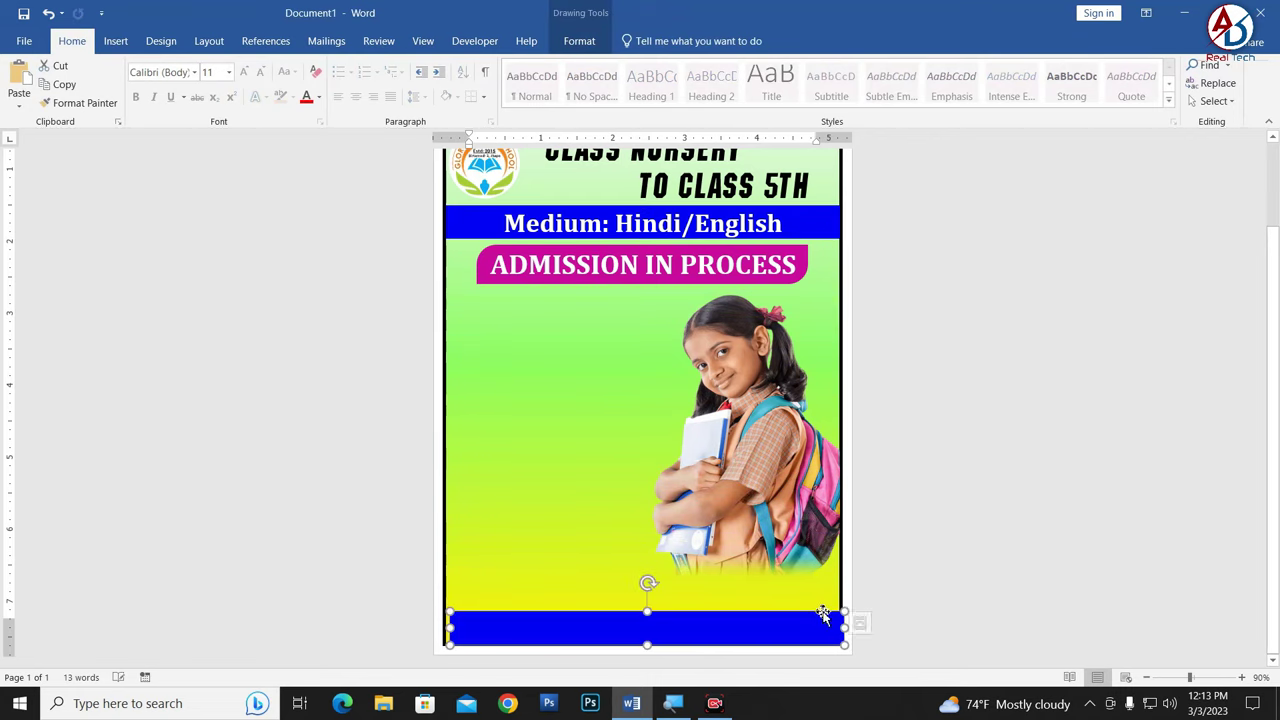
pyautogui.press('Left')
pyautogui.press('Left')
pyautogui.press('Left')
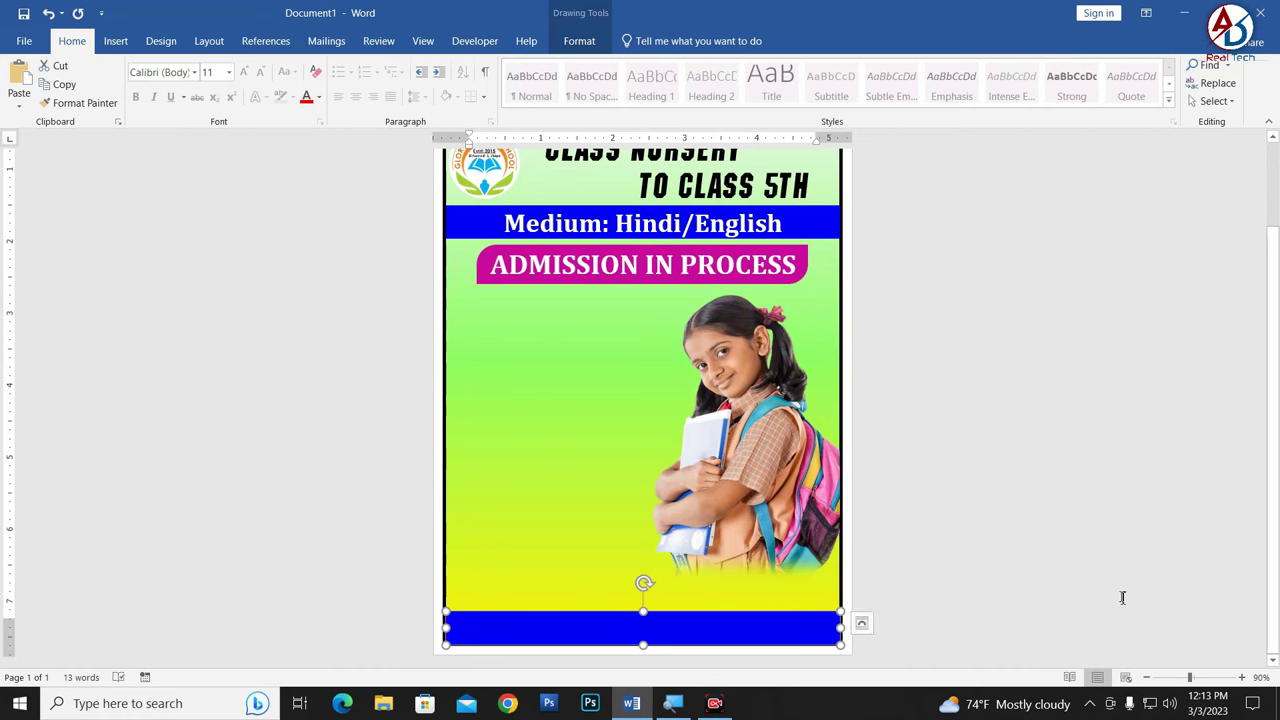
# Step: Make the bottom blue bar thinner, about 0.37" tall, by lowering its top edge
pyautogui.click(1057, 586)
pyautogui.scroll(-1, 837, 523)
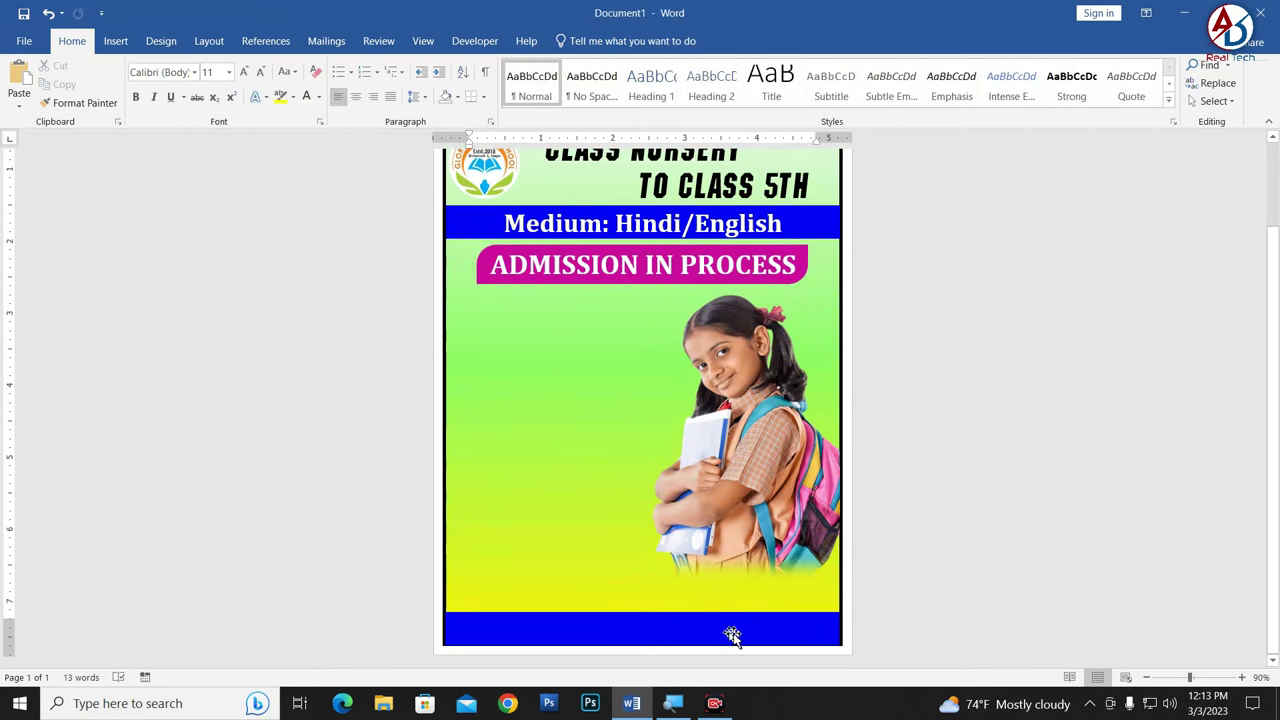
pyautogui.click(732, 636)
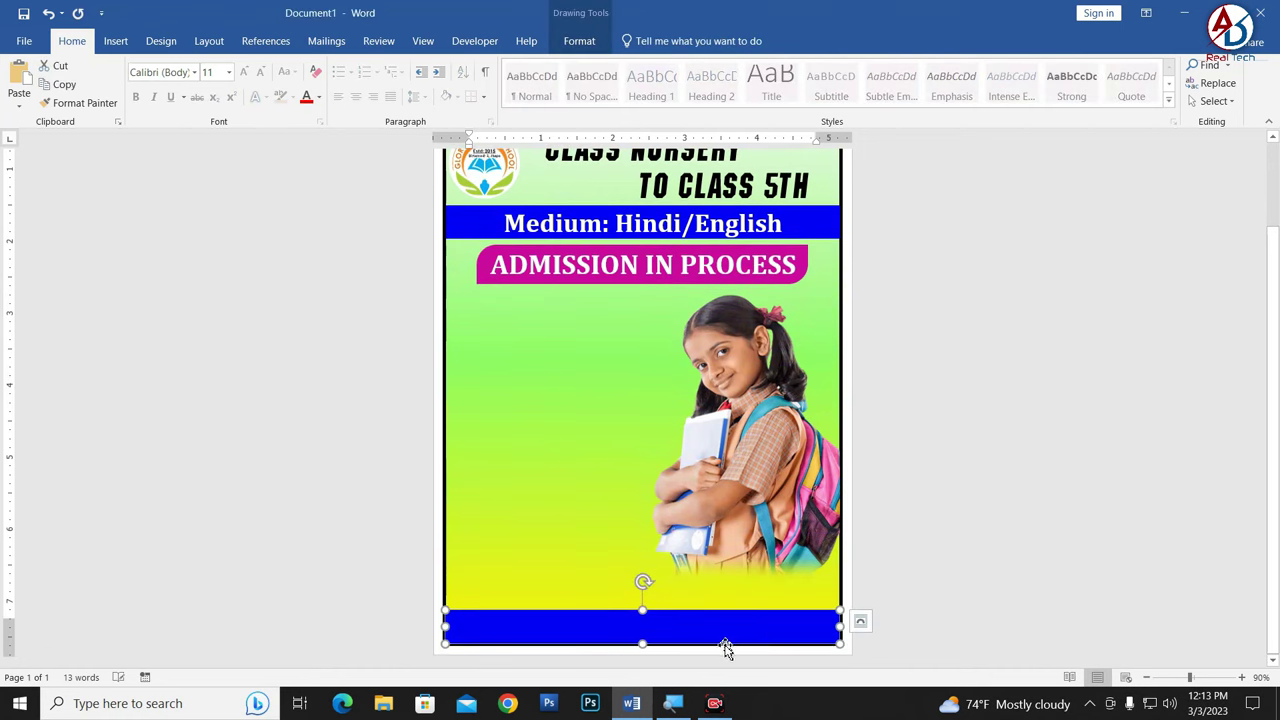
pyautogui.moveTo(642, 608); pyautogui.dragTo(642, 617)
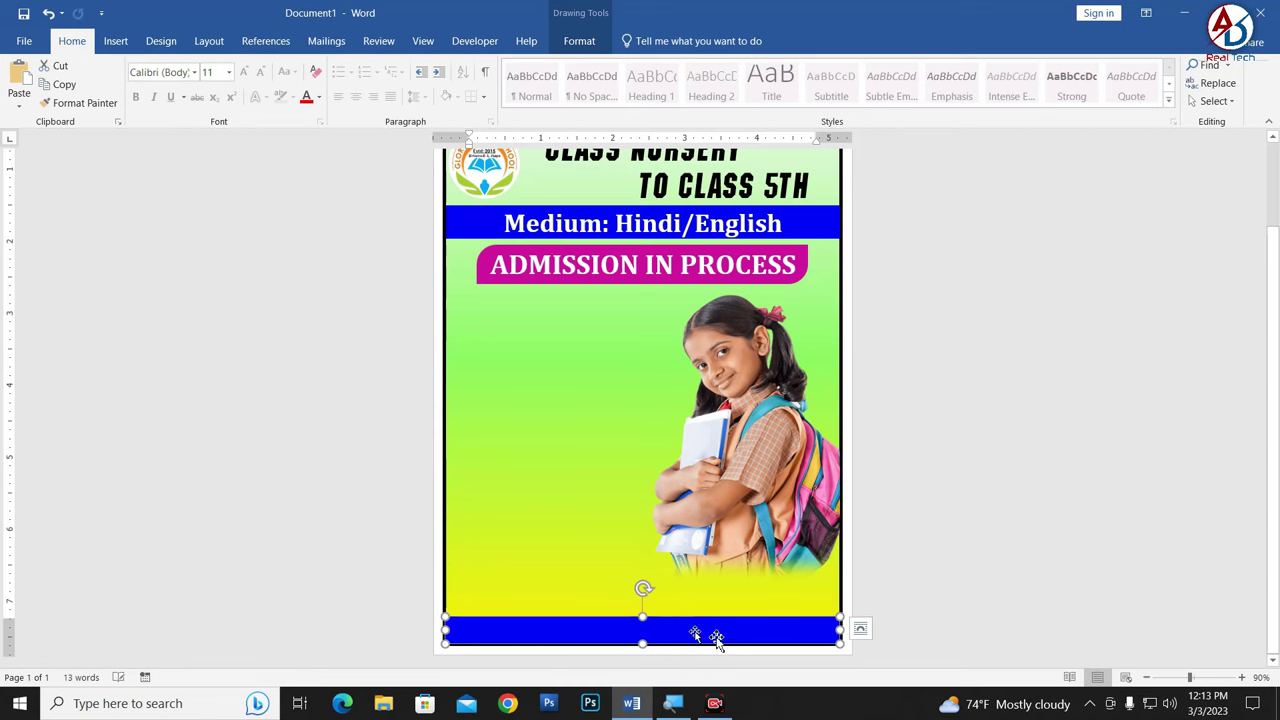
pyautogui.click(940, 571)
pyautogui.scroll(-1, 810, 591)
pyautogui.click(760, 634)
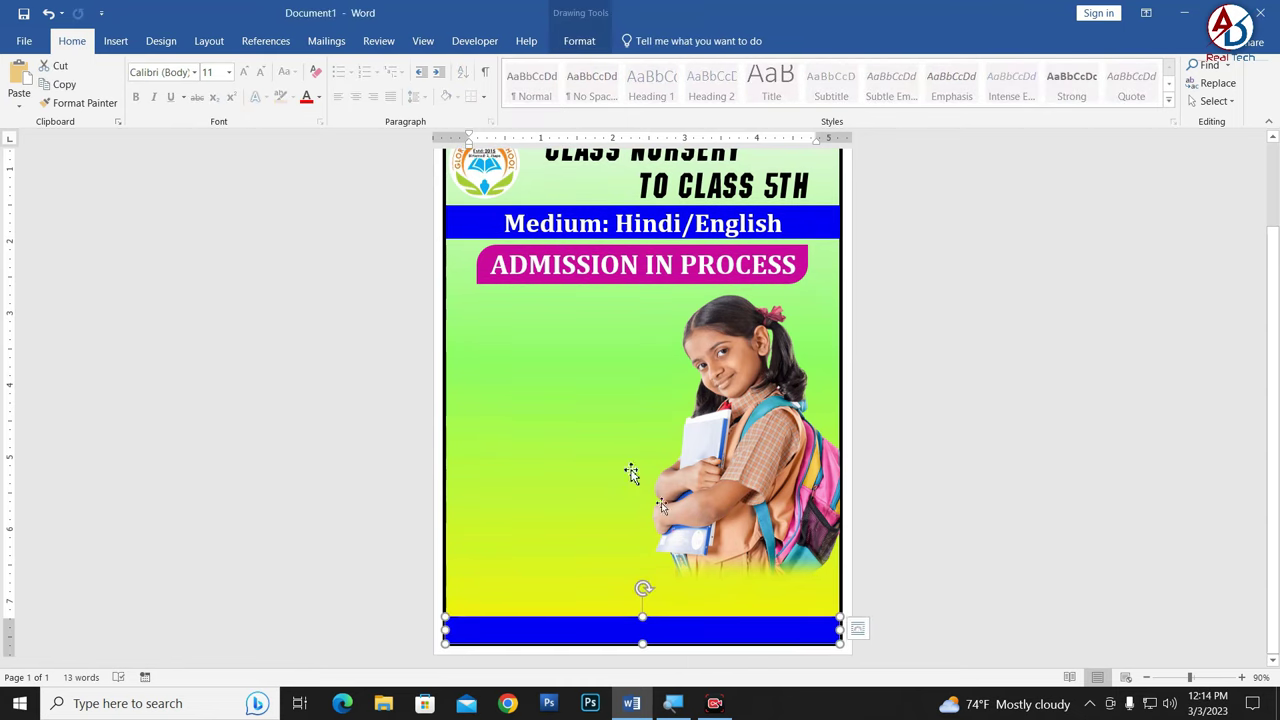
pyautogui.click(579, 41)
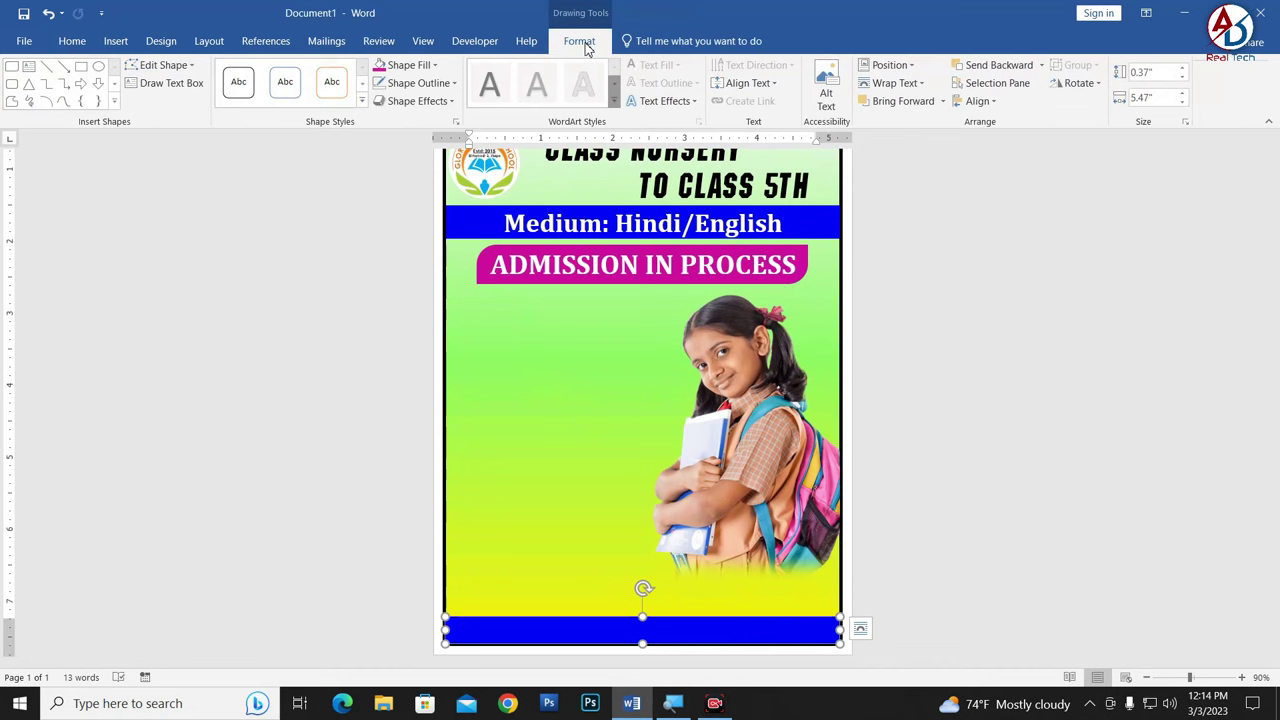
# Step: Fill the bottom bar purple, then stack a copy directly above it filled light grey
pyautogui.click(428, 66)
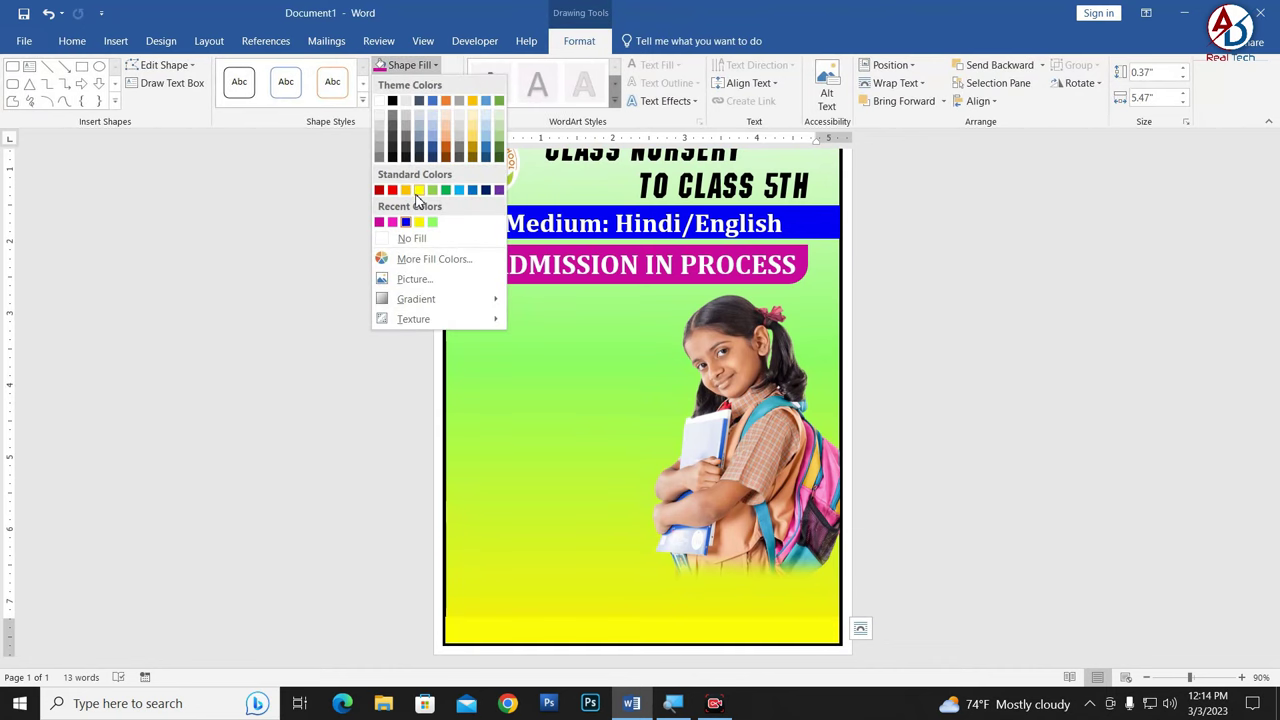
pyautogui.click(500, 190)
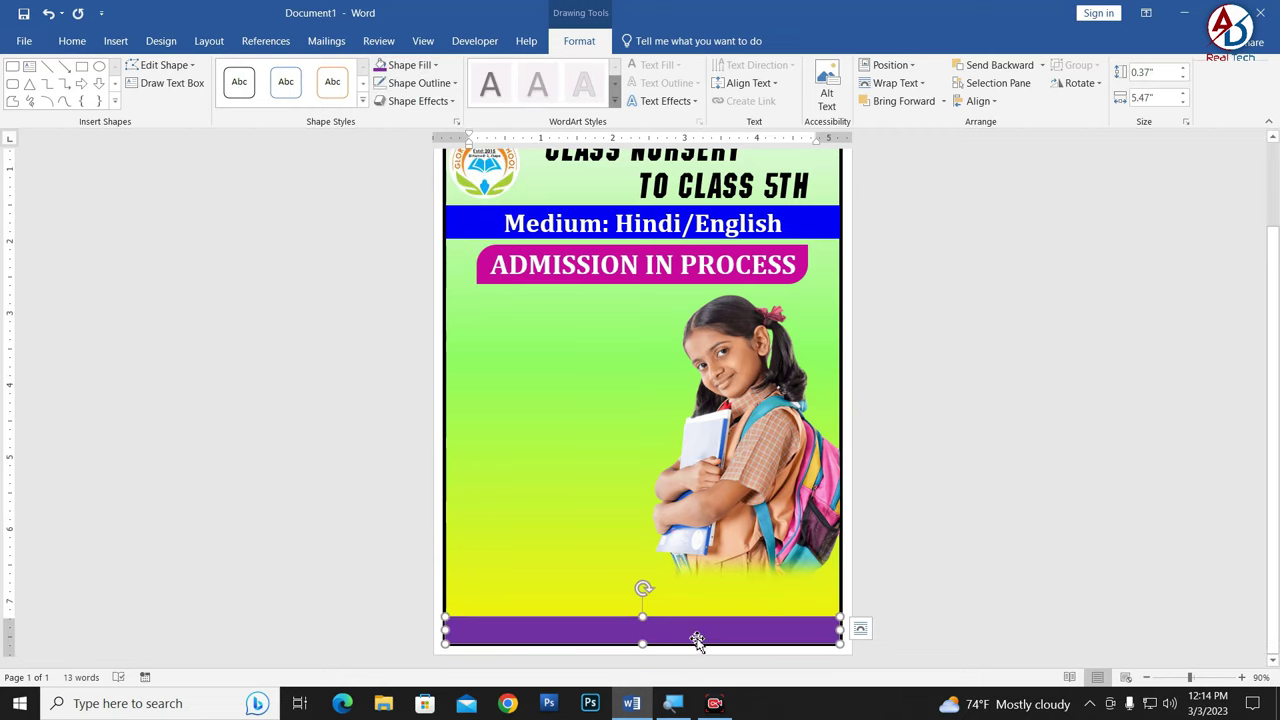
pyautogui.moveTo(706, 635); pyautogui.dragTo(703, 607)
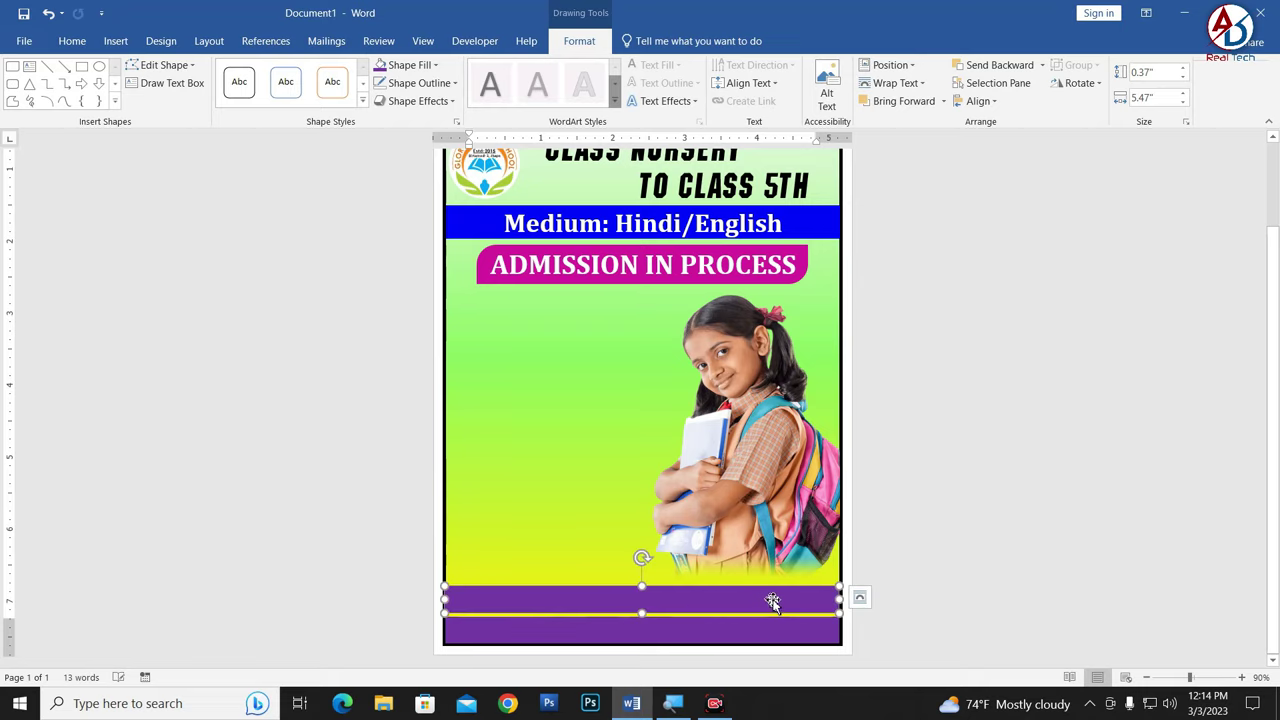
pyautogui.press('Down')
pyautogui.press('Down')
pyautogui.press('Down')
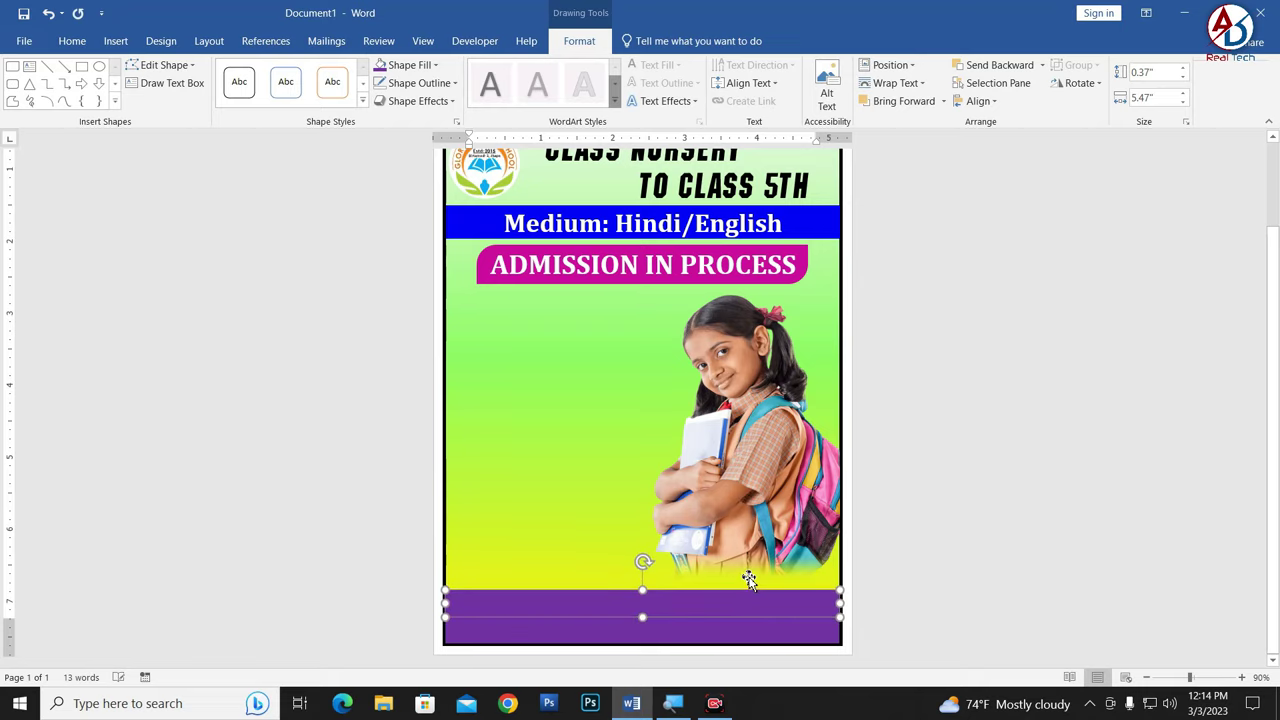
pyautogui.click(435, 65)
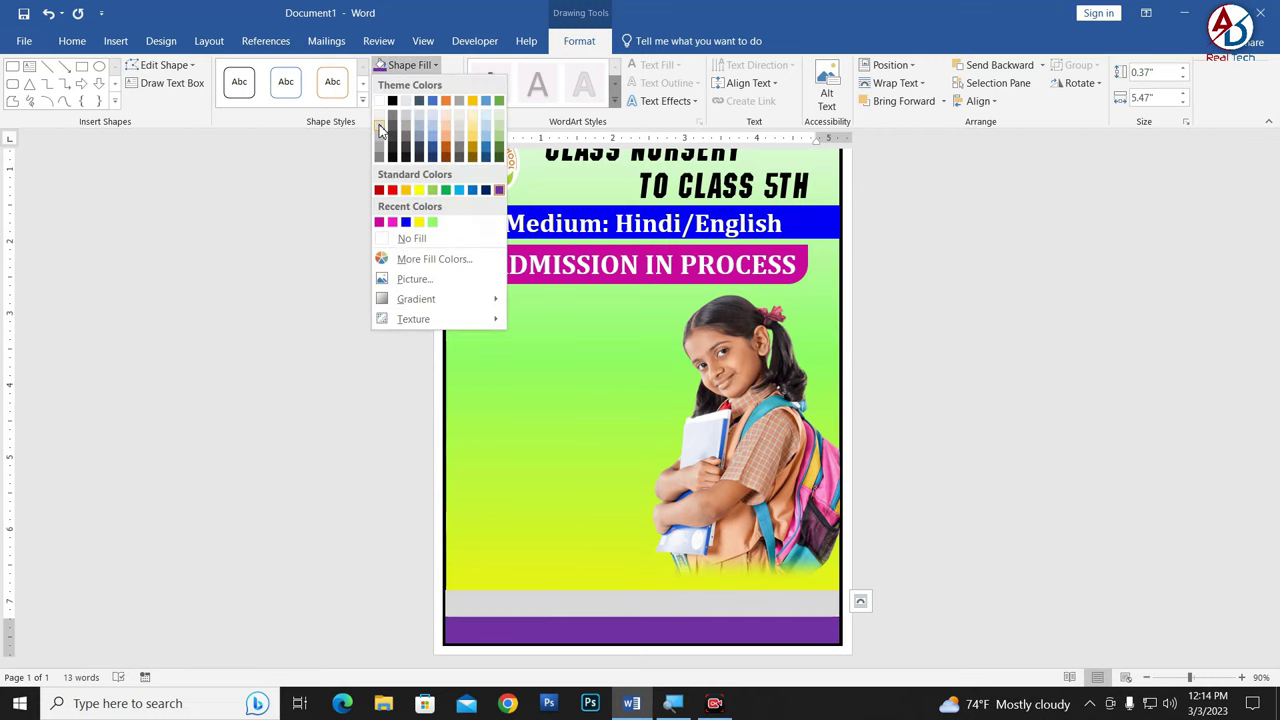
pyautogui.click(380, 128)
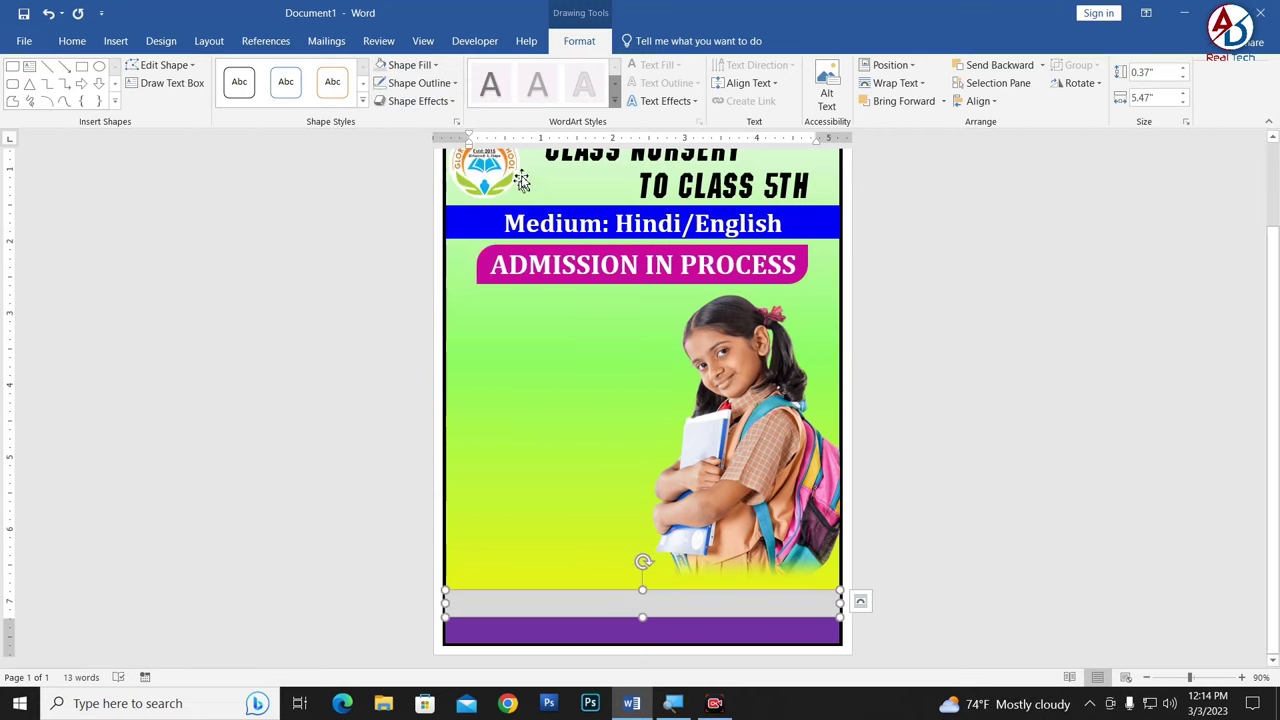
# Step: Apply the Inside: Center shadow effect to the grey bar
pyautogui.click(420, 101)
pyautogui.moveTo(420, 133)
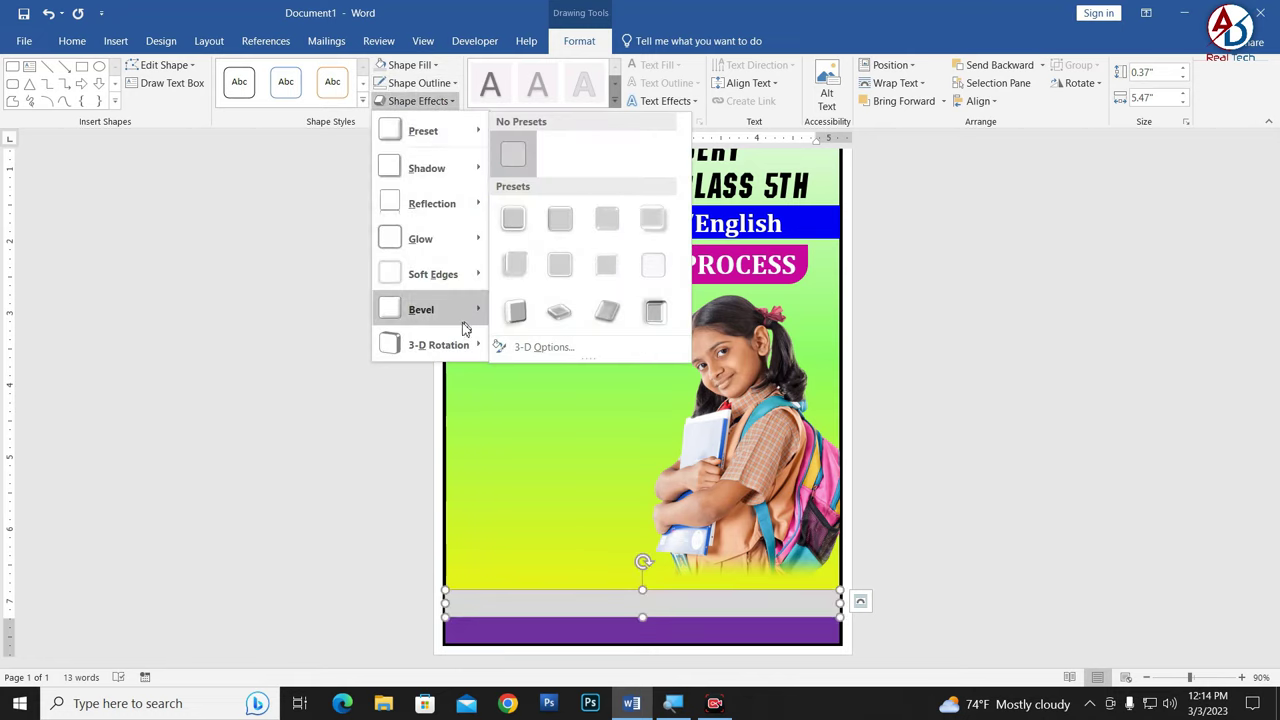
pyautogui.moveTo(428, 255)
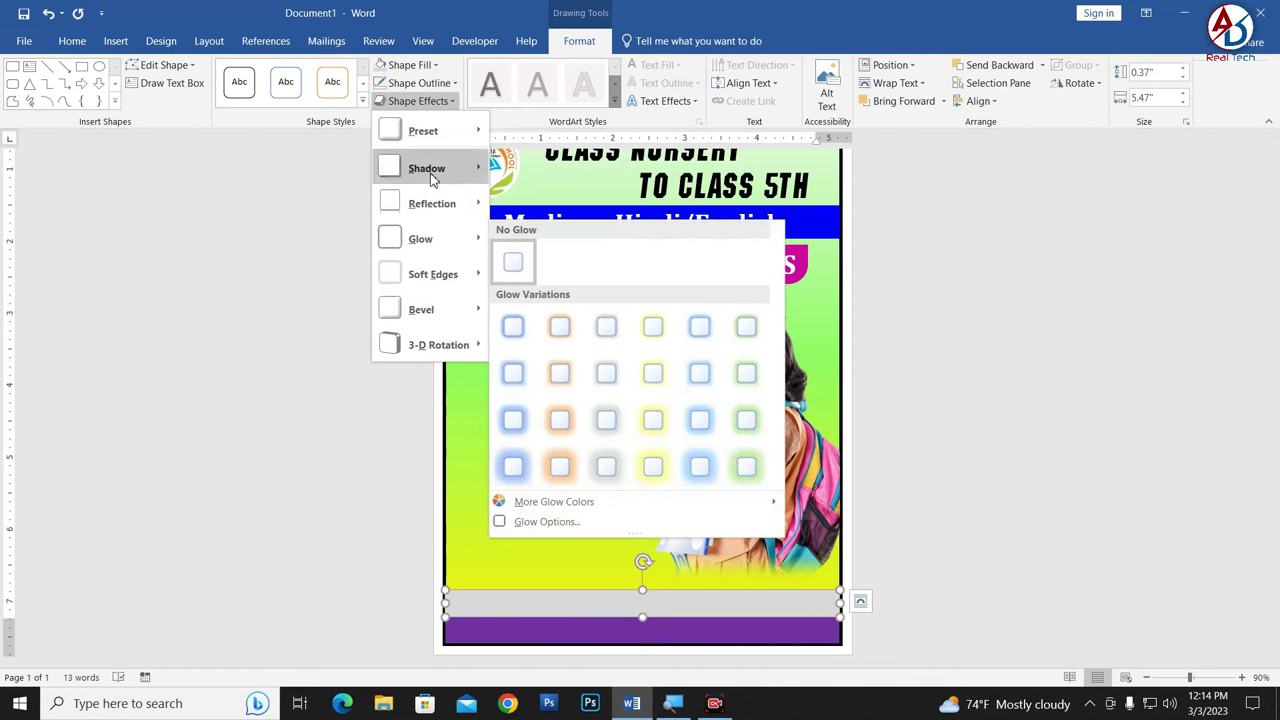
pyautogui.moveTo(430, 170)
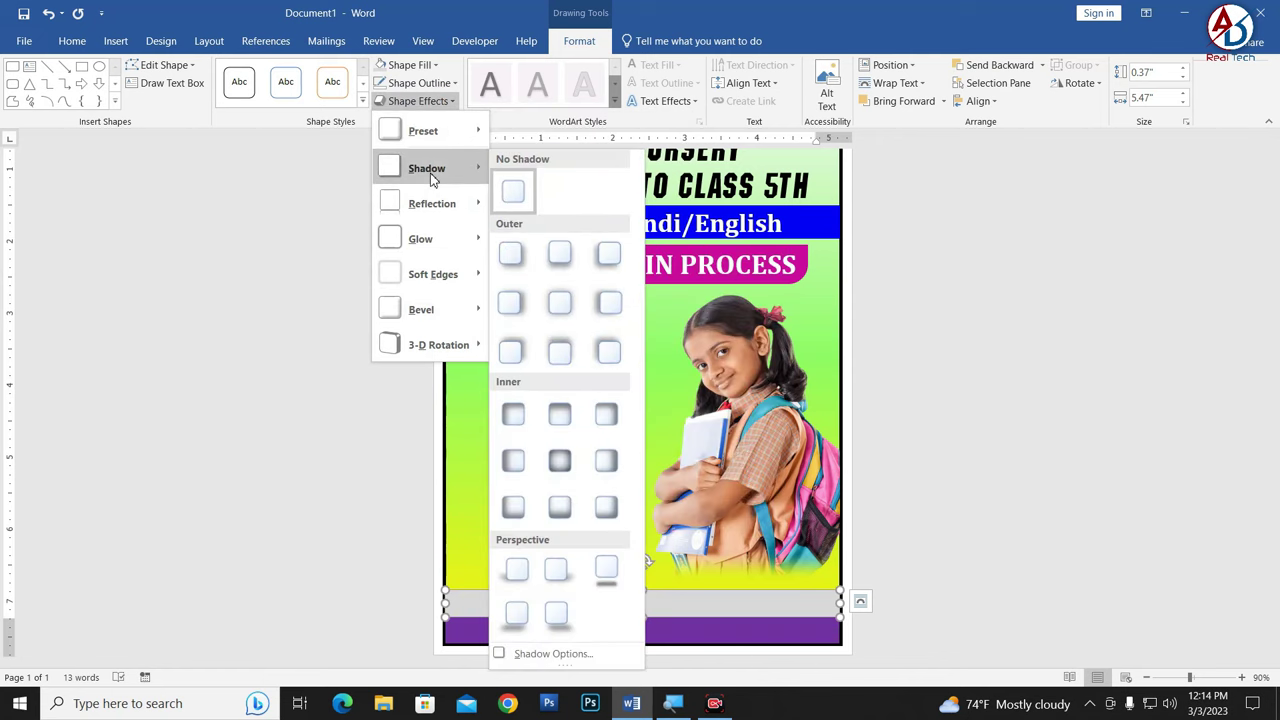
pyautogui.click(560, 470)
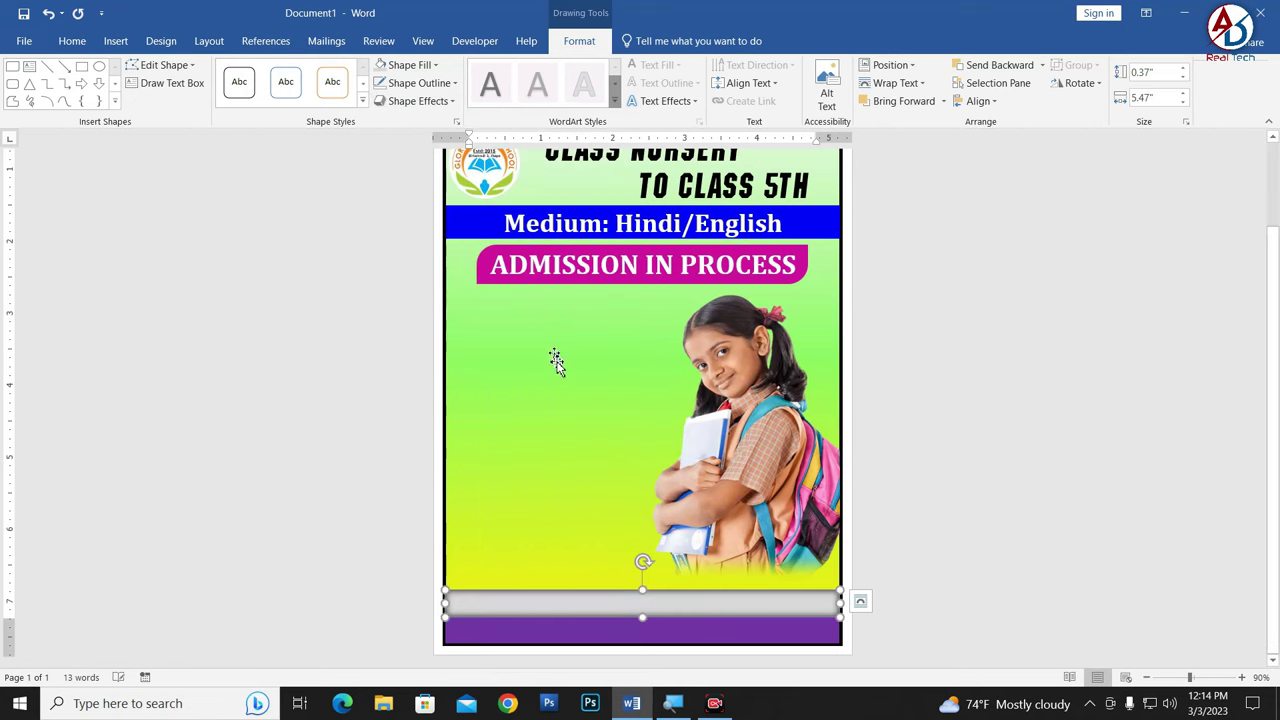
# Step: Adjust the grey bar's shadow blur in Format Shape > Effects > Shadow, leaving it at 8 pt
pyautogui.rightClick(694, 613)
pyautogui.click(757, 589)
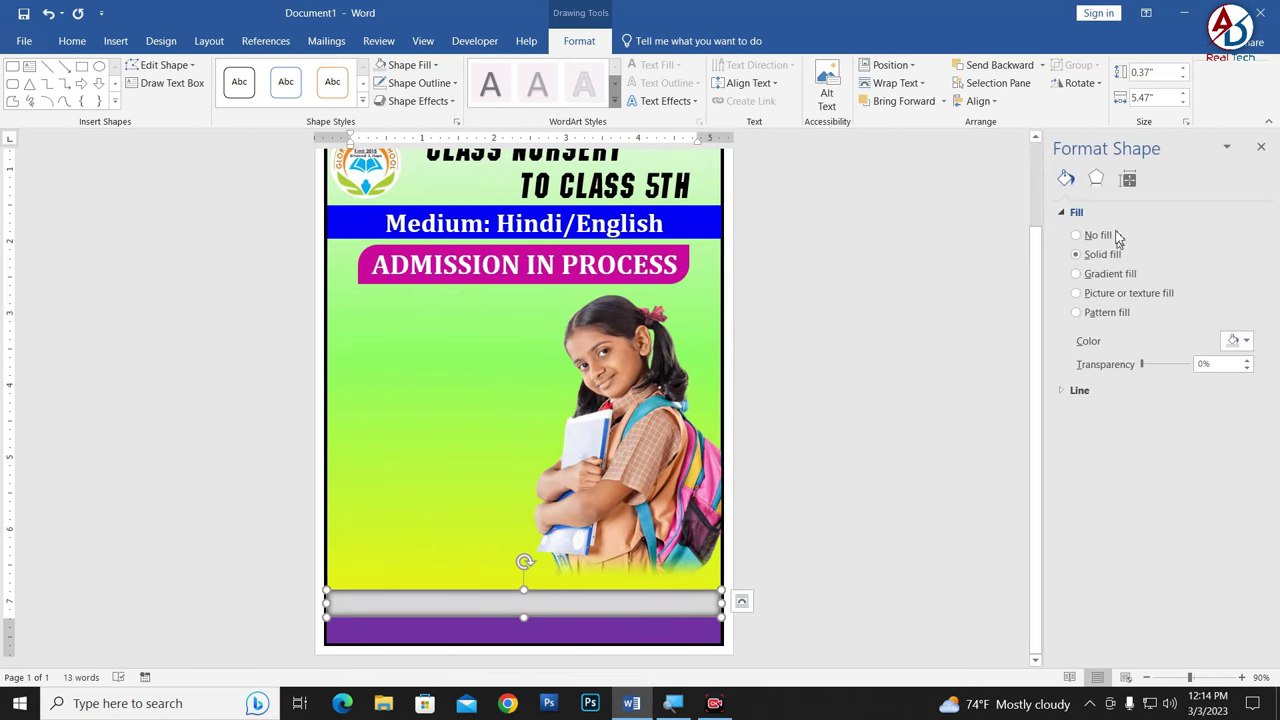
pyautogui.click(1096, 180)
pyautogui.click(1080, 213)
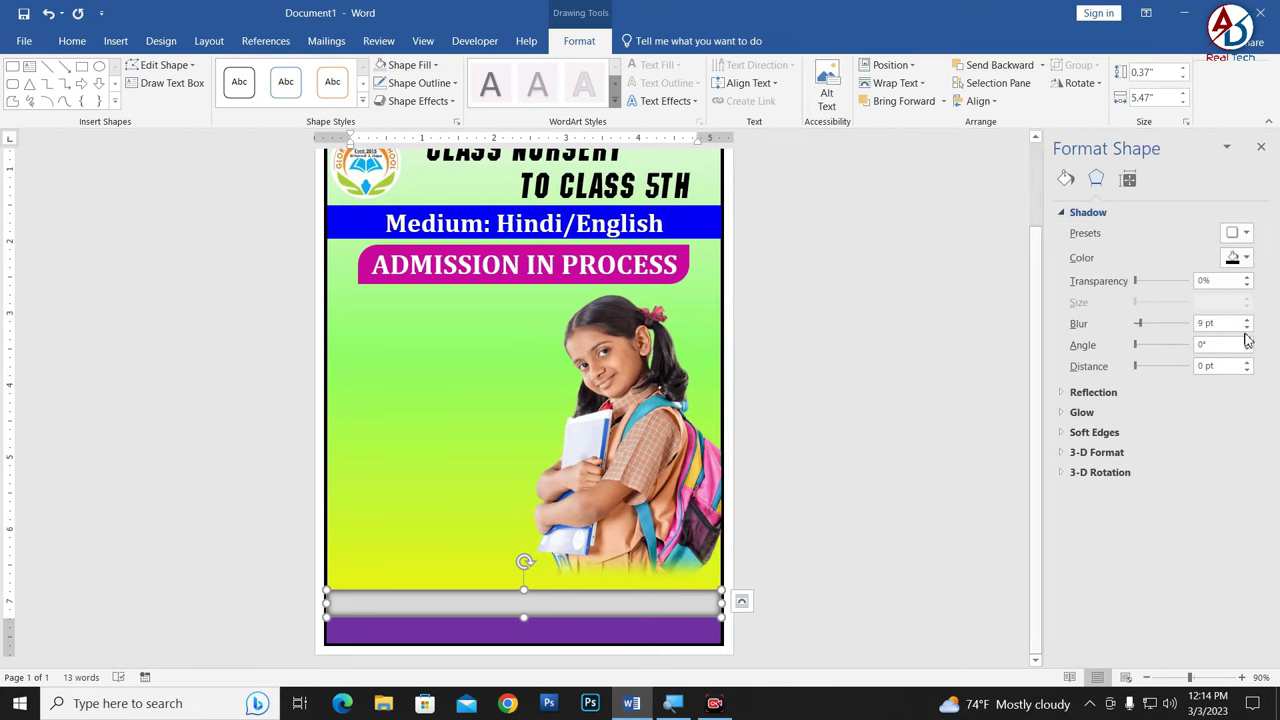
pyautogui.click(1247, 328)
pyautogui.click(1247, 328)
pyautogui.click(1247, 328)
pyautogui.click(1247, 328)
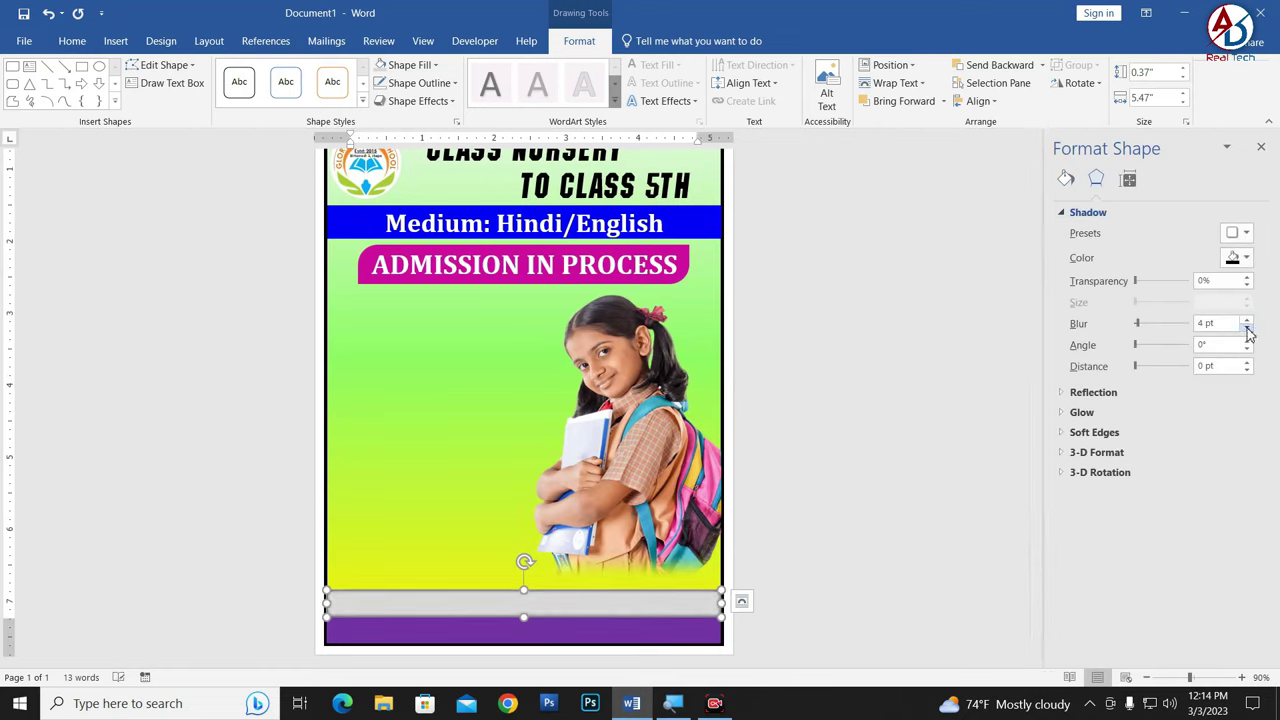
pyautogui.click(1247, 320)
pyautogui.click(1247, 320)
pyautogui.click(1247, 320)
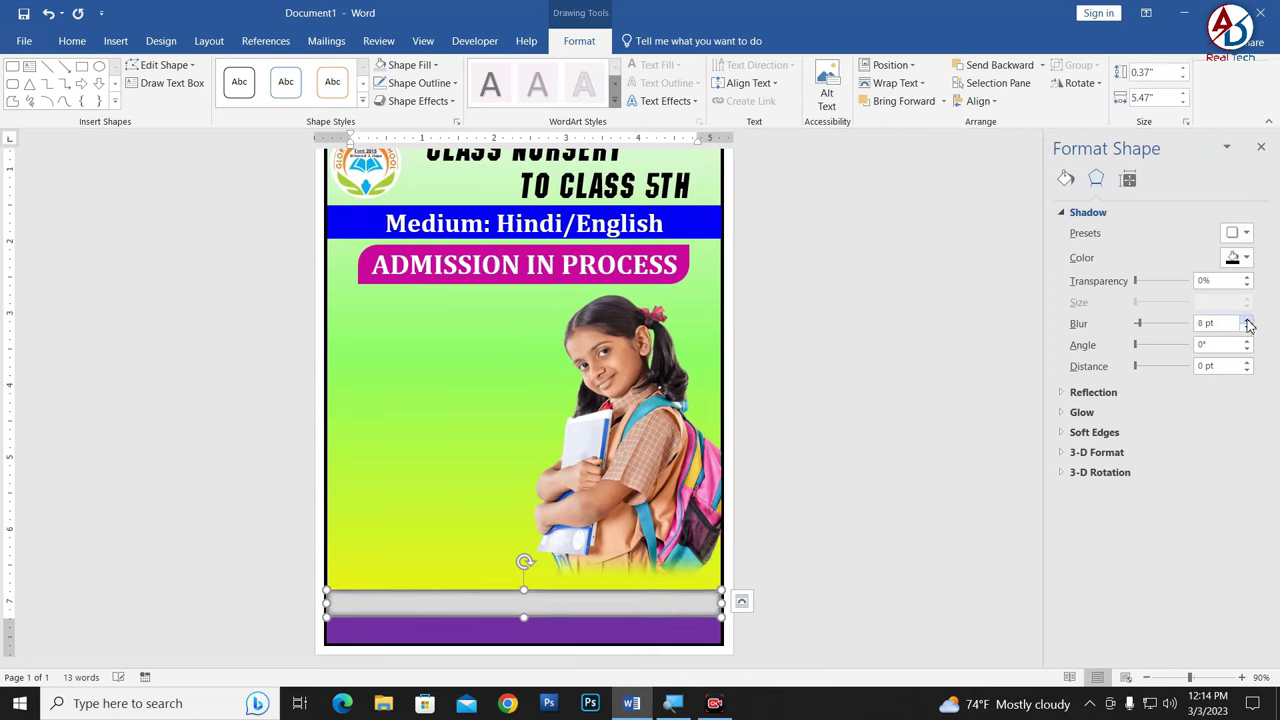
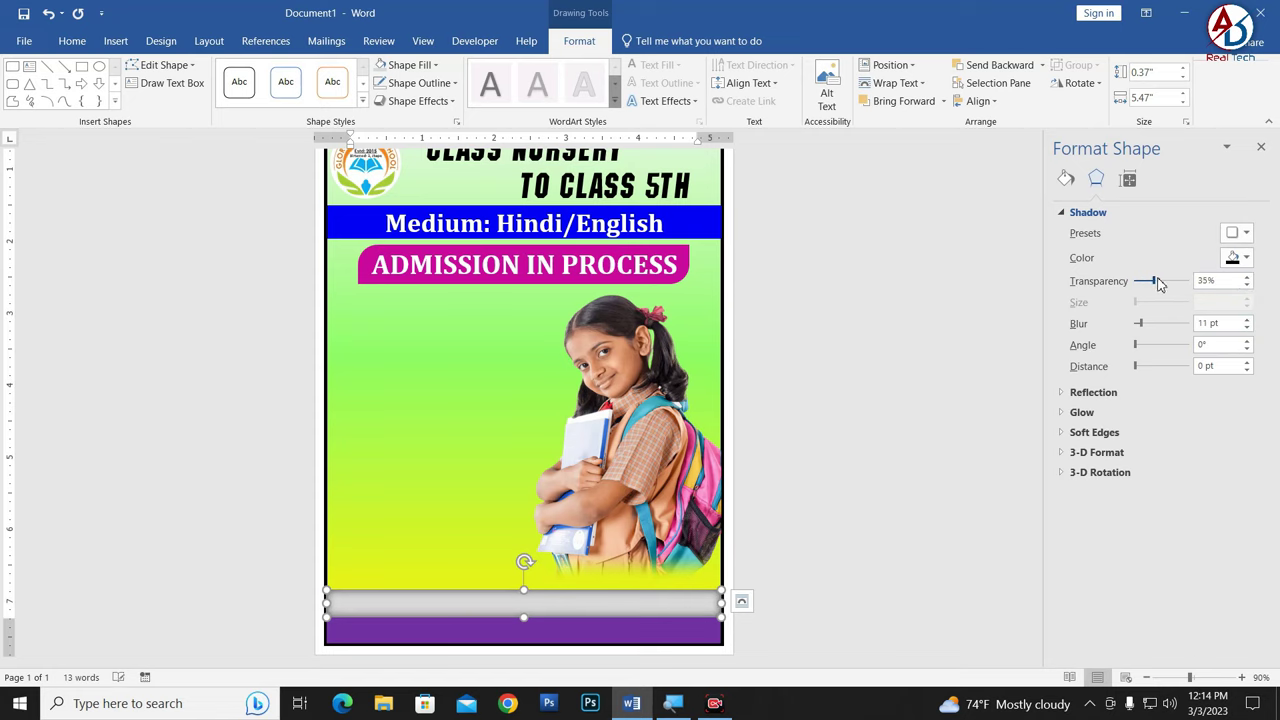
# Step: Raise the grey bottom bar's shadow Transparency to 52% and dismiss the Format Shape pane
pyautogui.moveTo(1157, 282); pyautogui.dragTo(1166, 282)
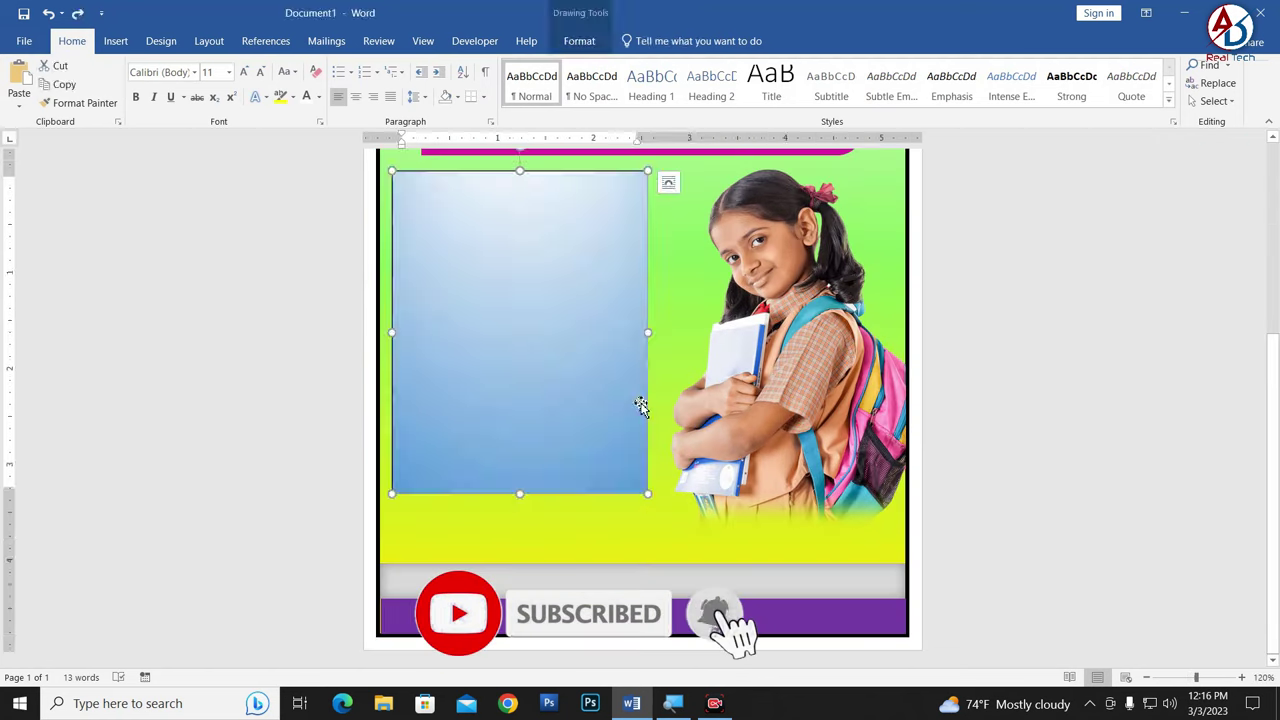
pyautogui.press('Delete')
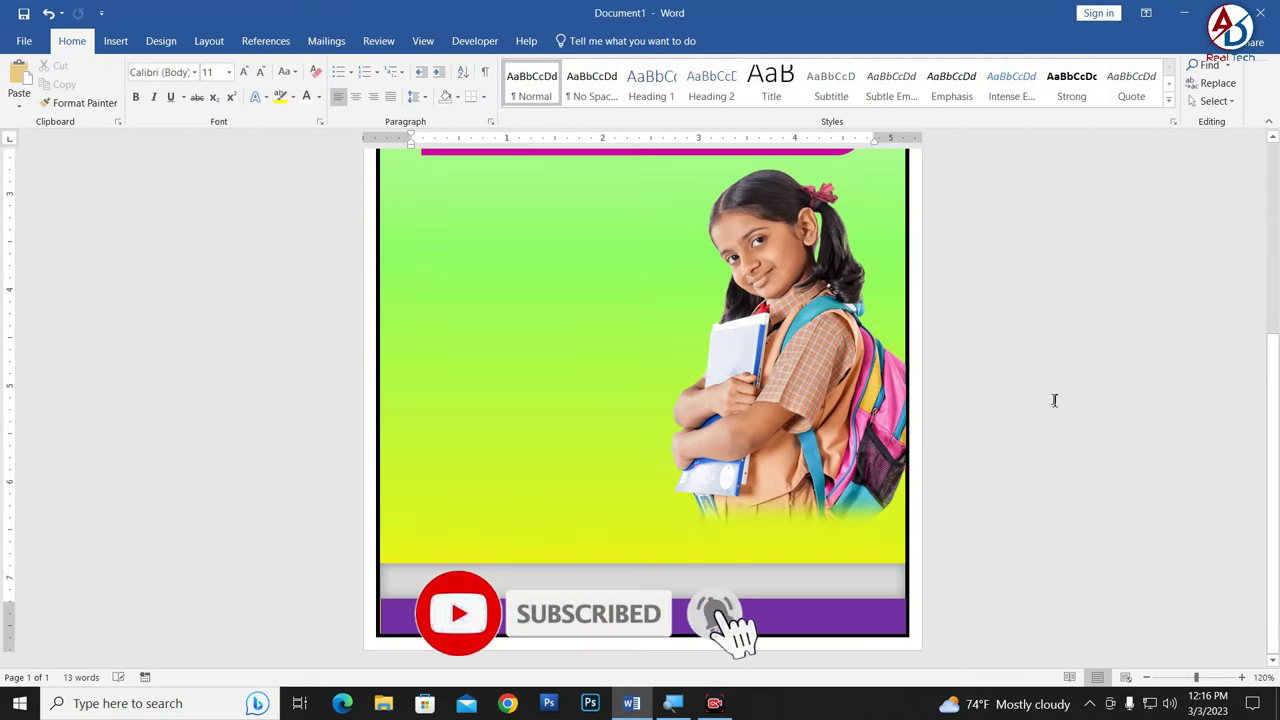
pyautogui.keyDown('ctrl'); pyautogui.scroll(-4, 530, 375); pyautogui.keyUp('ctrl')
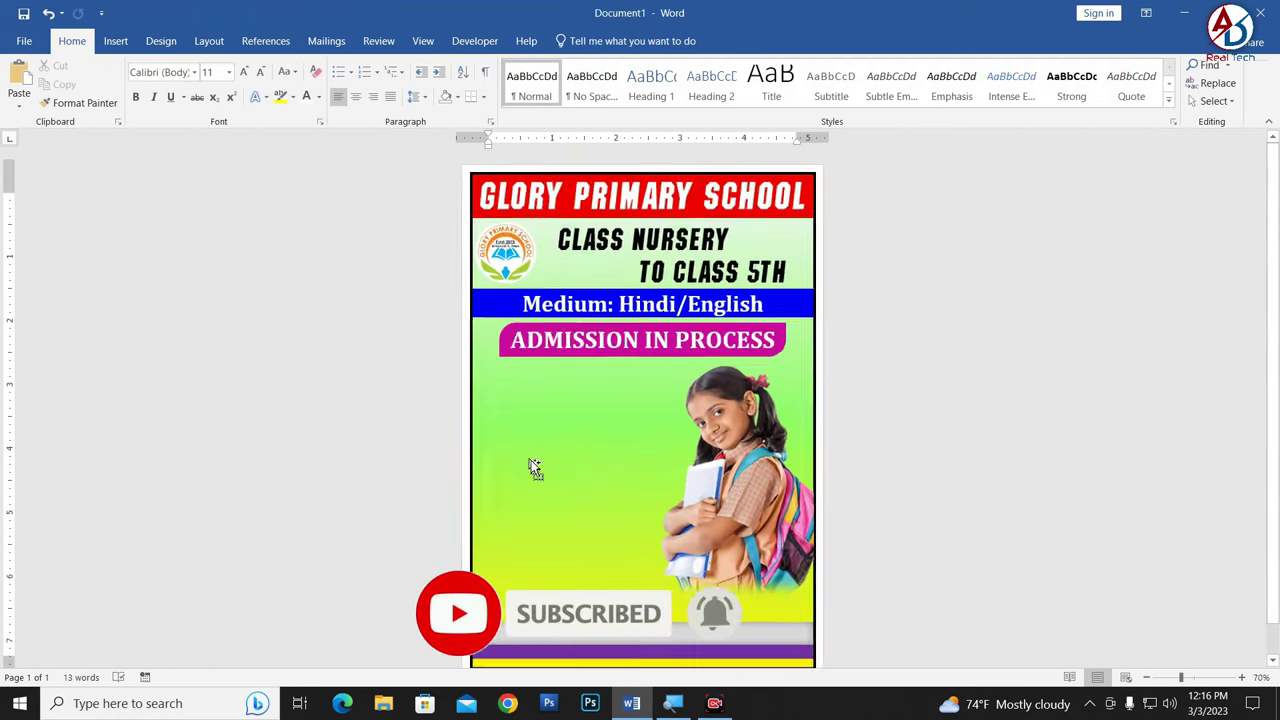
pyautogui.scroll(-1, 532, 462)
pyautogui.keyDown('ctrl'); pyautogui.scroll(2, 533, 426); pyautogui.keyUp('ctrl')
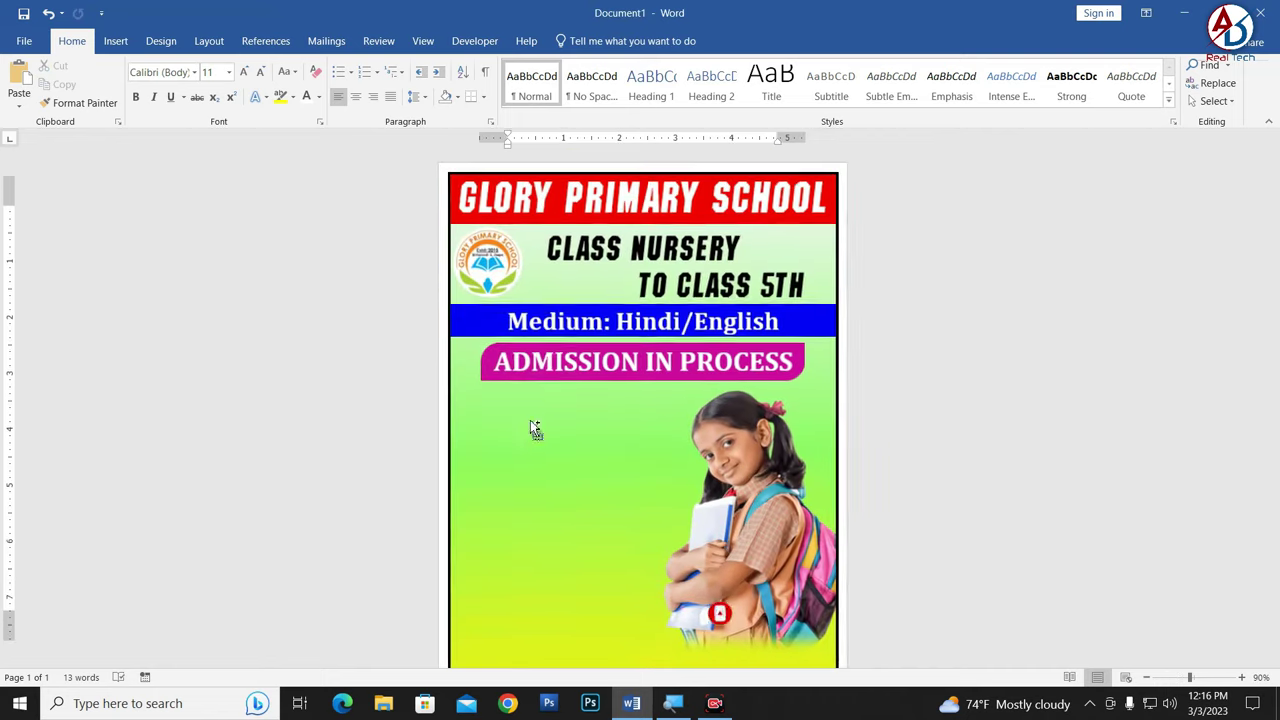
pyautogui.scroll(-2, 548, 457)
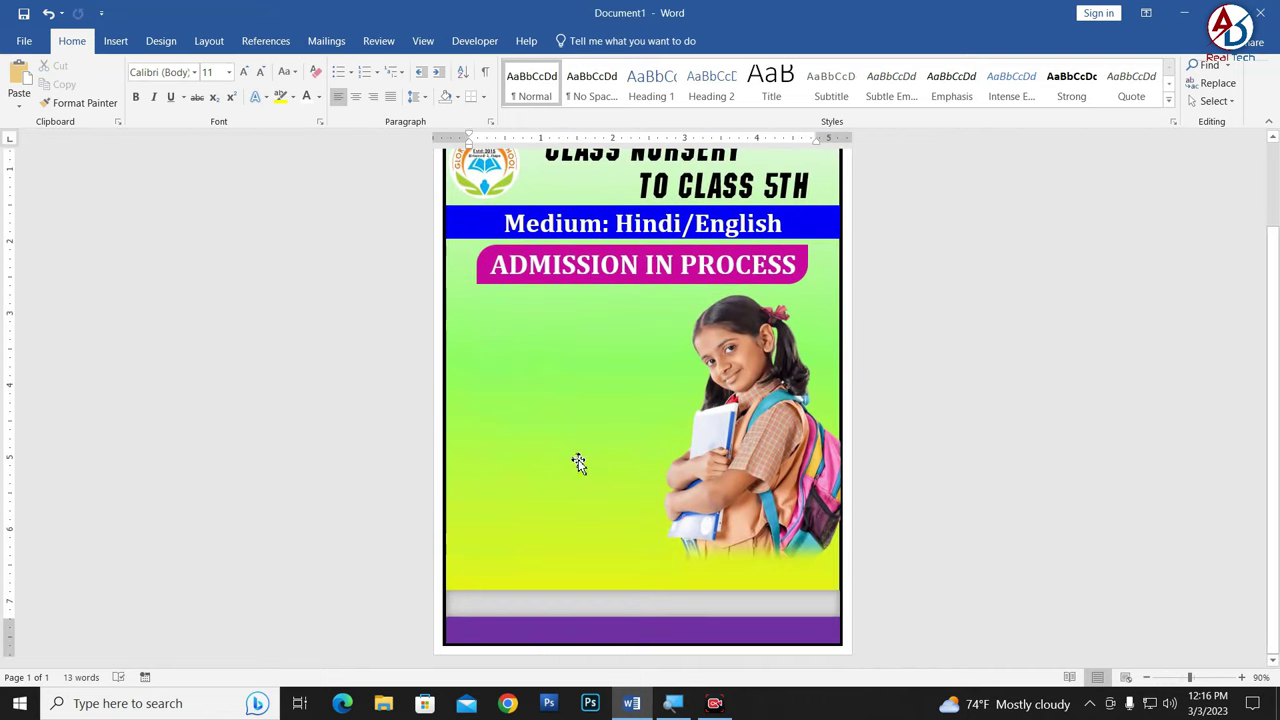
# Step: Draw a text box on the left of the flyer, beside the girl's photo
pyautogui.click(116, 46)
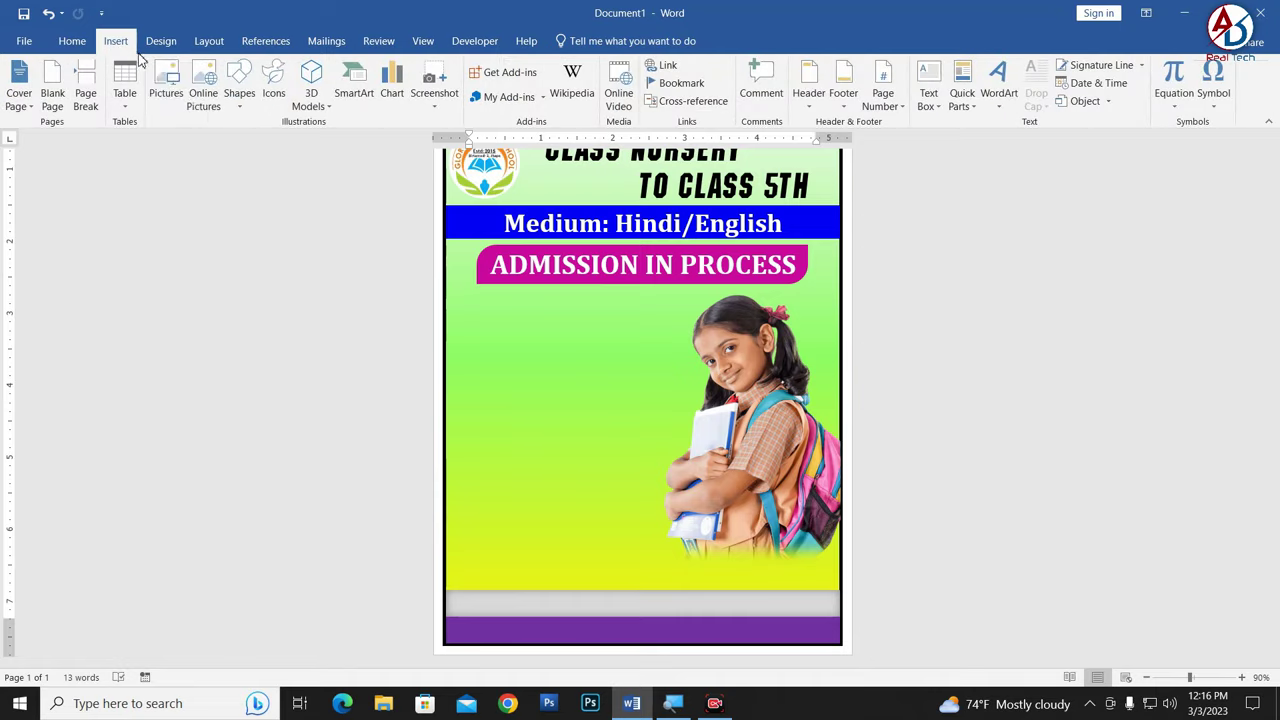
pyautogui.click(239, 95)
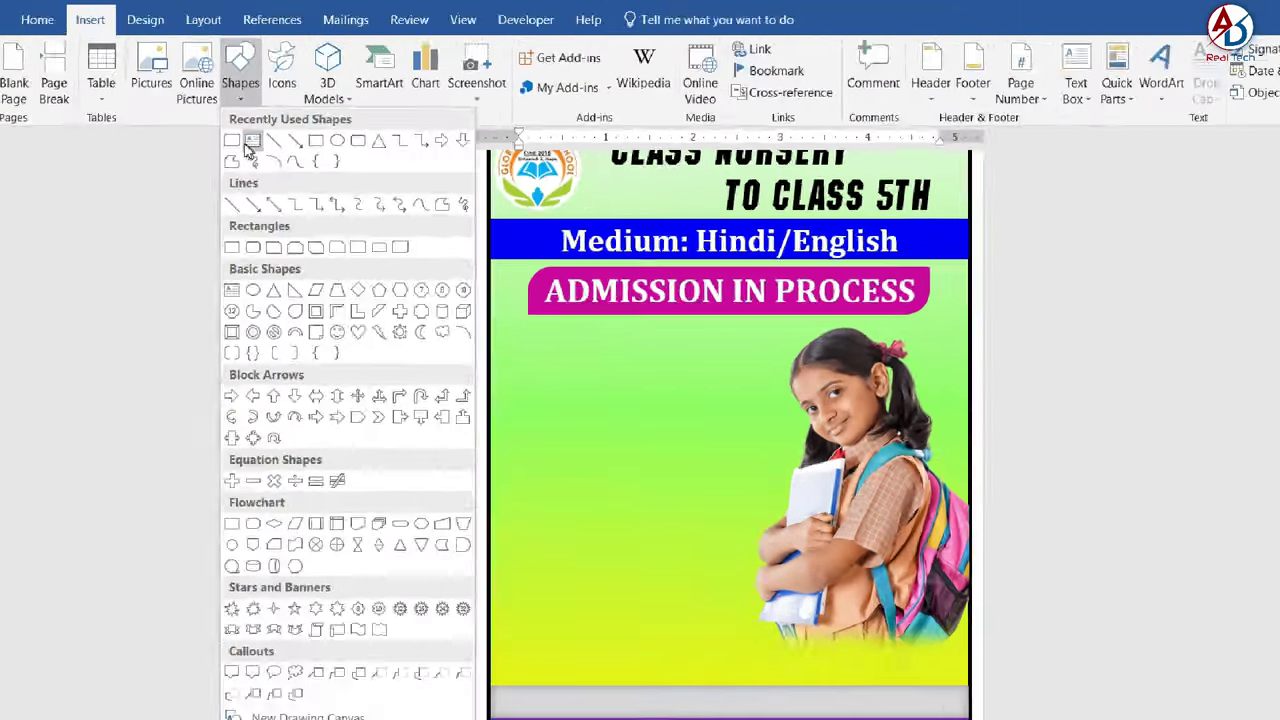
pyautogui.click(249, 141)
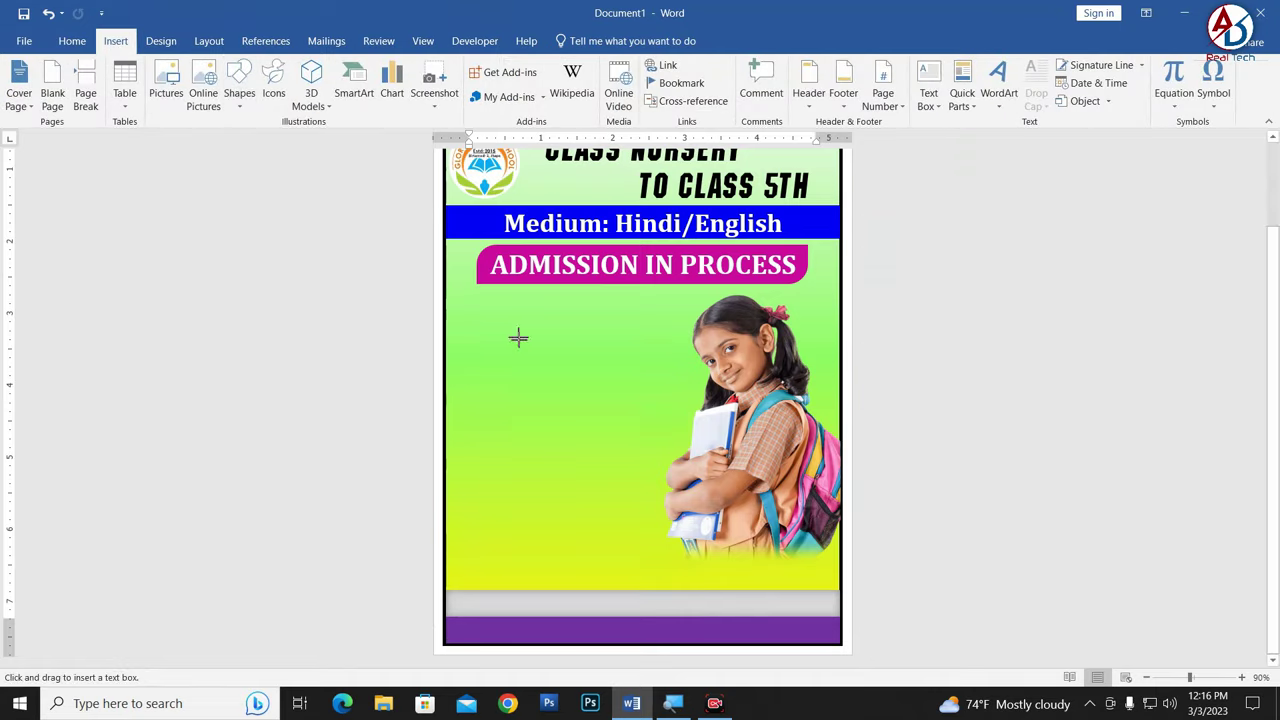
pyautogui.moveTo(465, 292)
pyautogui.mouseDown()
pyautogui.moveTo(665, 556)
pyautogui.moveTo(623, 566)
pyautogui.mouseUp()
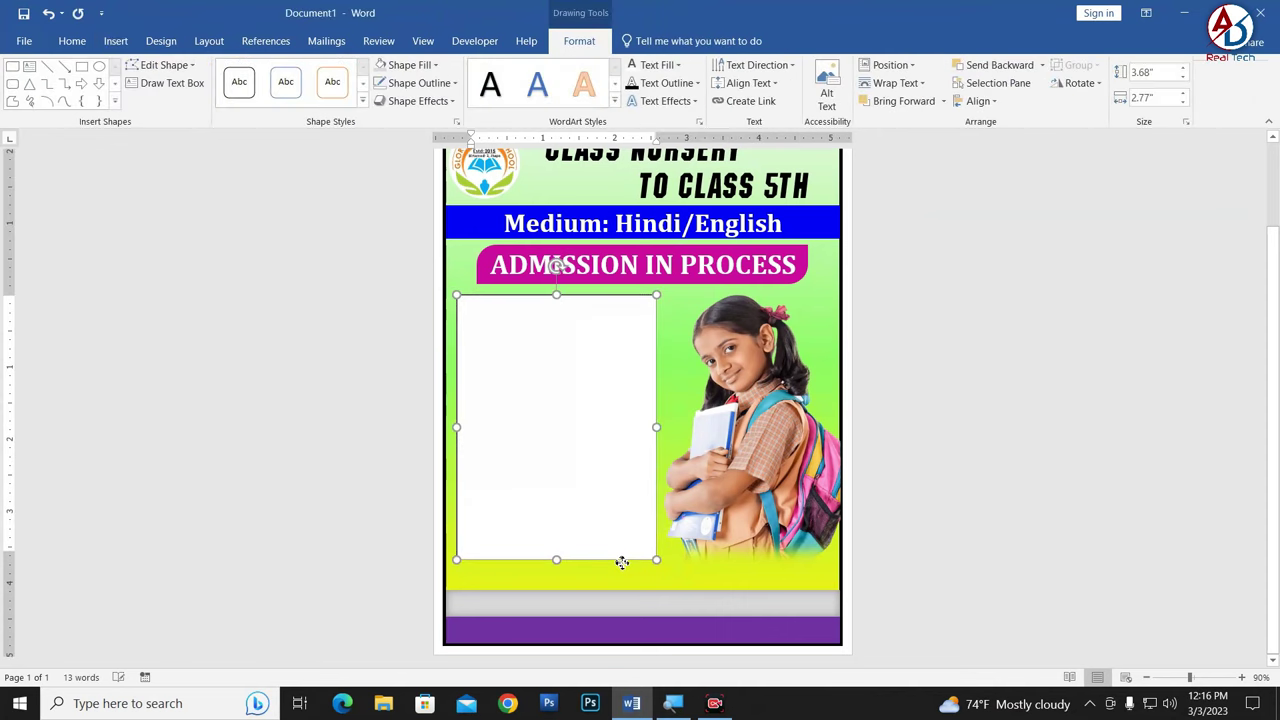
# Step: Remove the text box's outline and fill it with dark blue
pyautogui.click(425, 88)
pyautogui.click(446, 258)
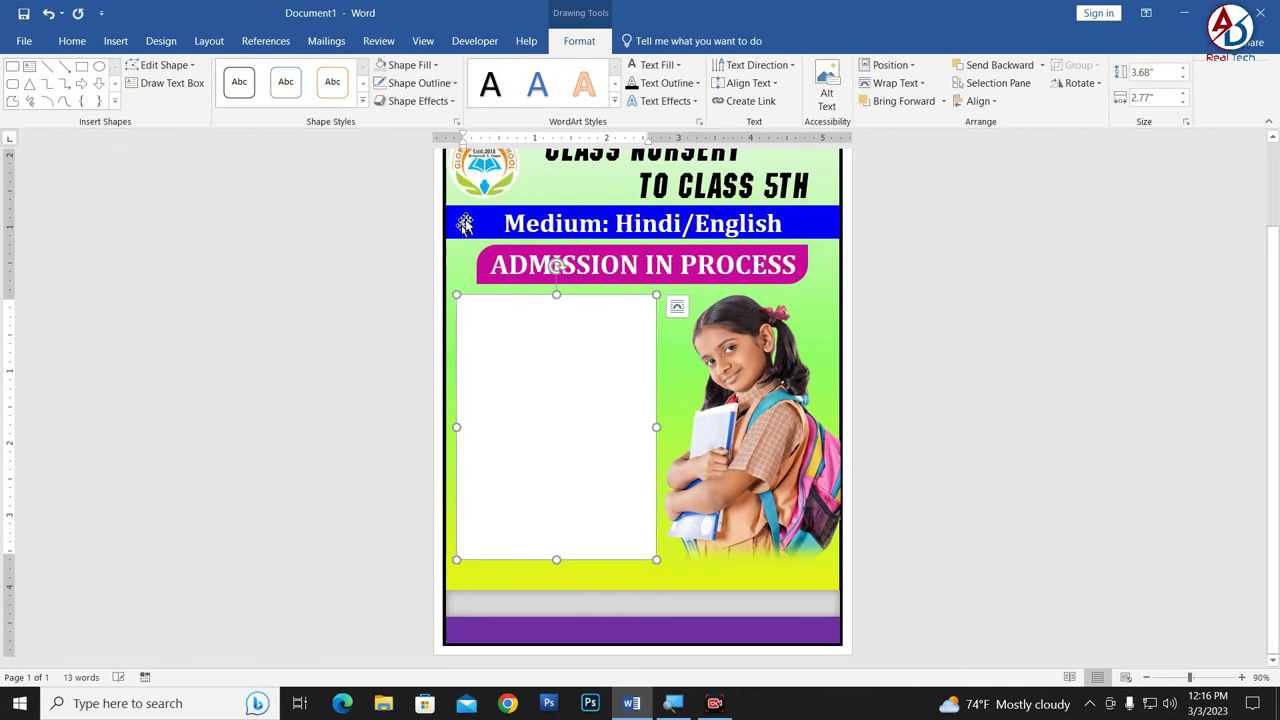
pyautogui.click(412, 64)
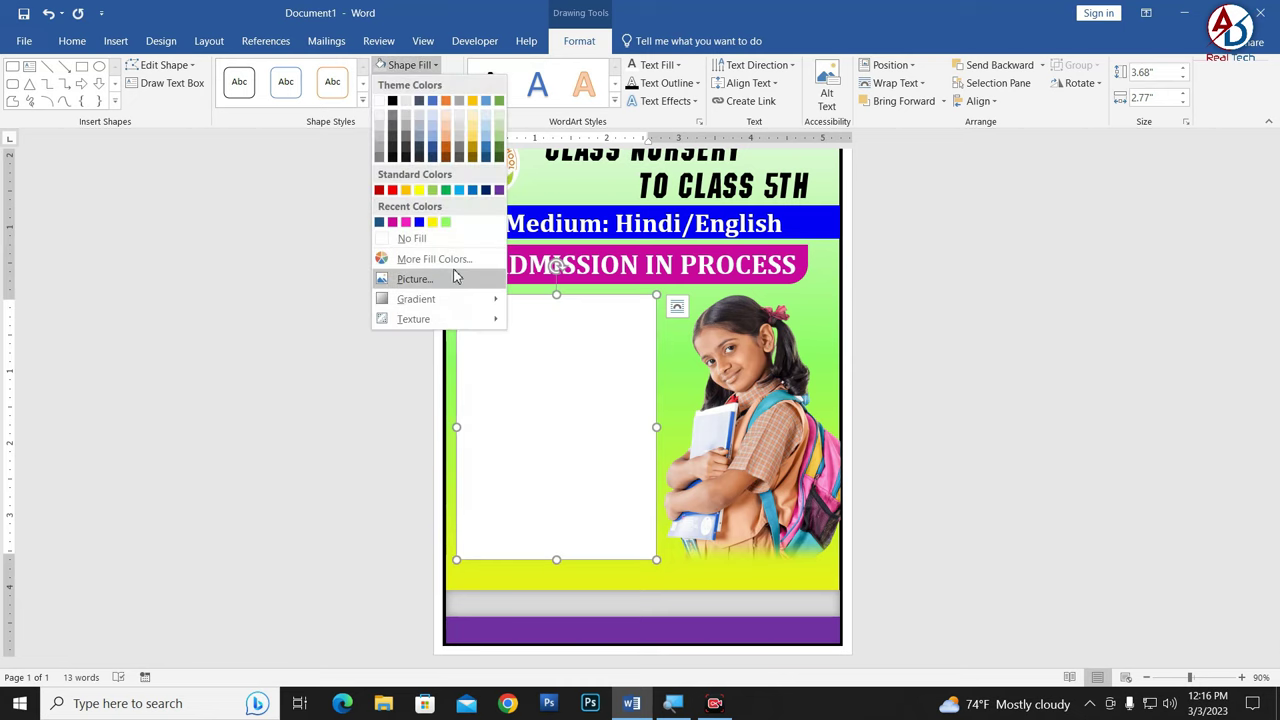
pyautogui.click(379, 221)
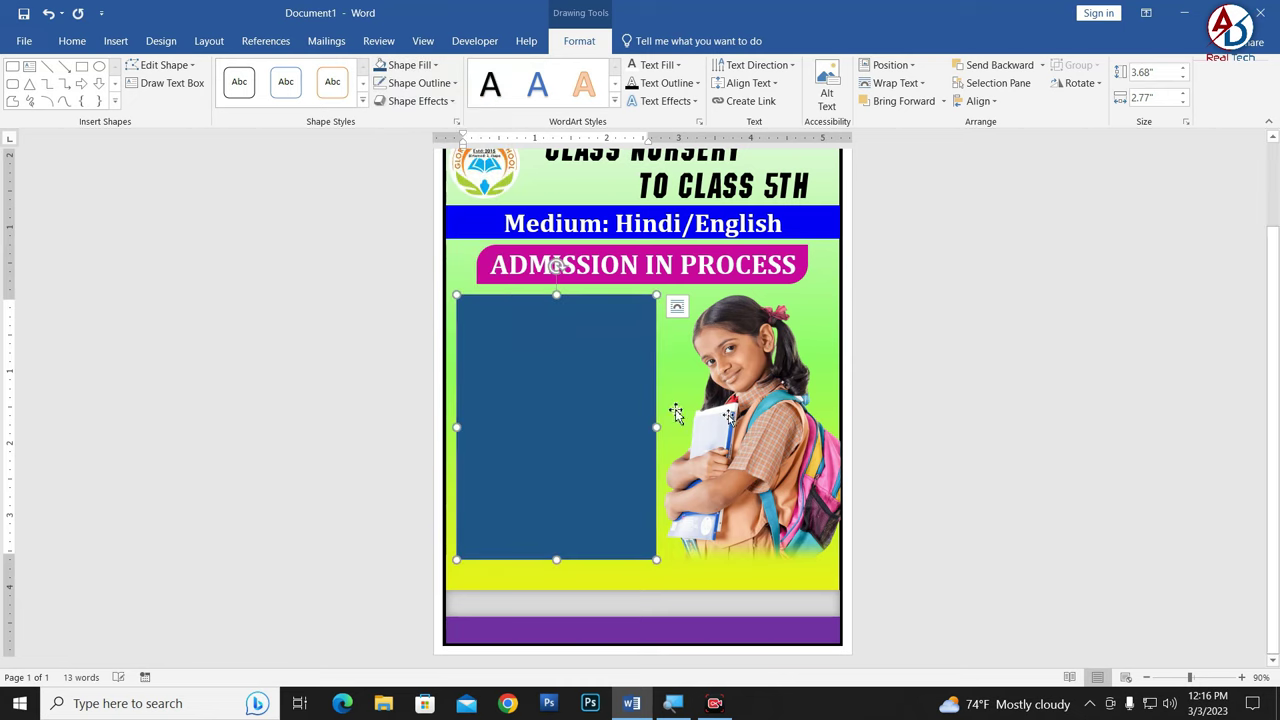
pyautogui.click(1017, 416)
pyautogui.scroll(-1, 560, 380)
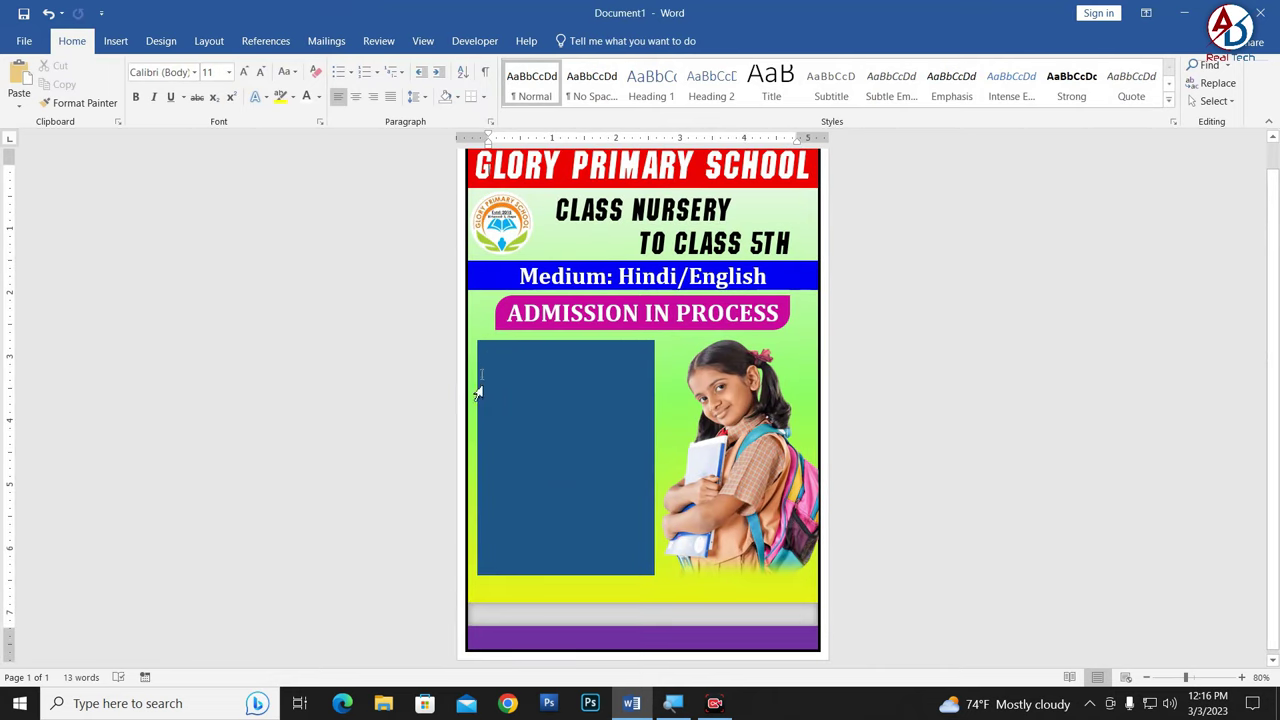
# Step: Type the heading 'Facilities' in Cambria inside the blue text box
pyautogui.click(540, 510)
pyautogui.keyDown('ctrl'); pyautogui.scroll(1, 605, 495); pyautogui.keyUp('ctrl')
pyautogui.keyDown('ctrl'); pyautogui.scroll(1, 590, 430); pyautogui.keyUp('ctrl')
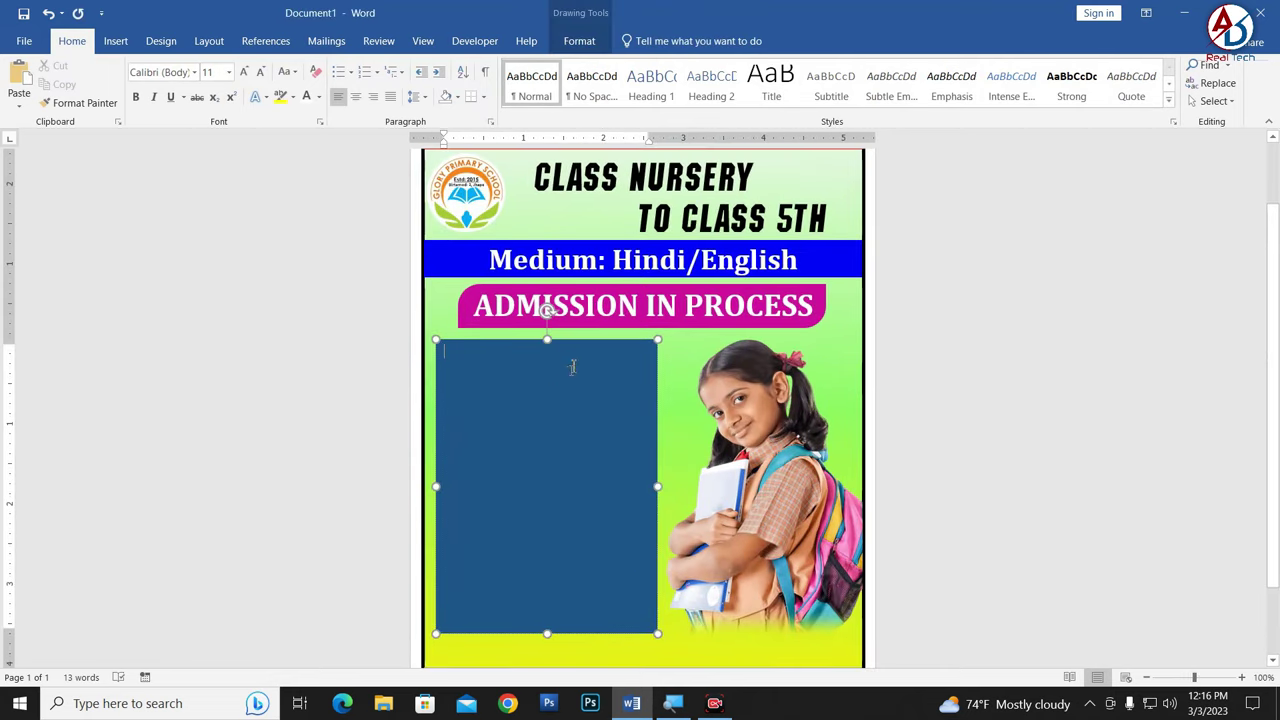
pyautogui.keyDown('ctrl'); pyautogui.scroll(4, 508, 300); pyautogui.keyUp('ctrl')
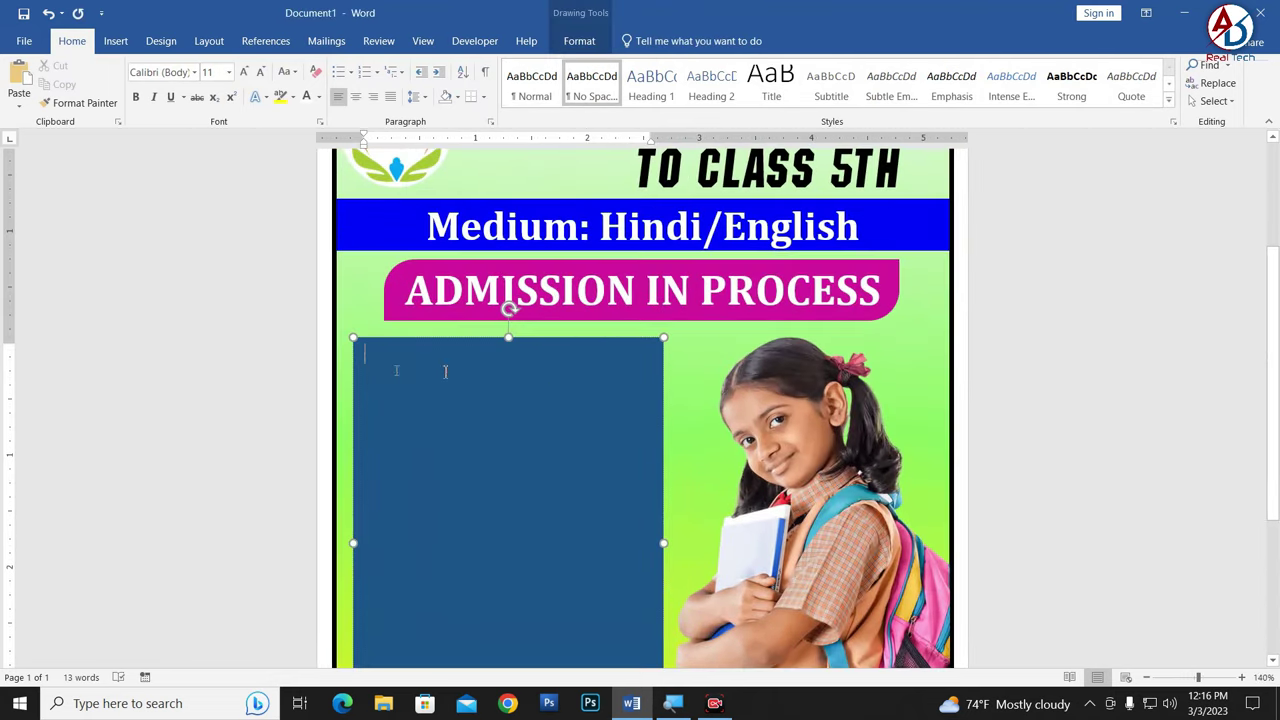
pyautogui.keyDown('ctrl'); pyautogui.scroll(3, 437, 405); pyautogui.keyUp('ctrl')
pyautogui.keyDown('ctrl'); pyautogui.scroll(2, 437, 405); pyautogui.keyUp('ctrl')
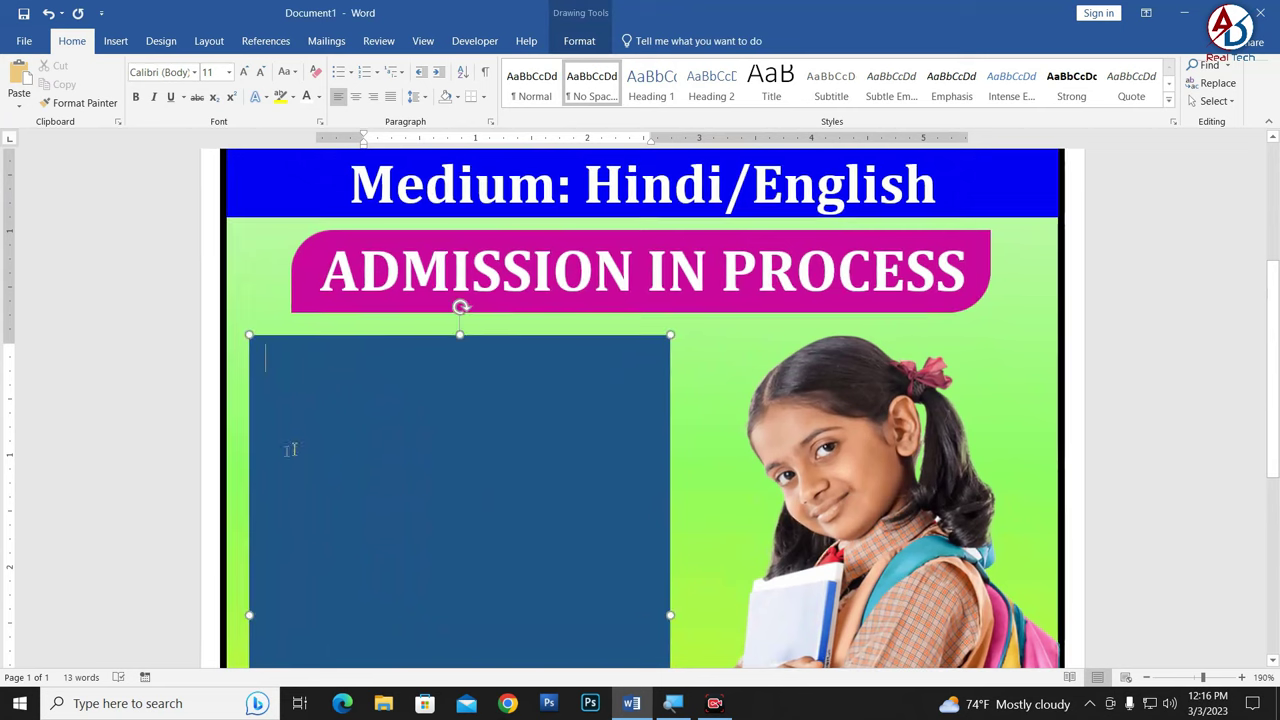
pyautogui.click(194, 72)
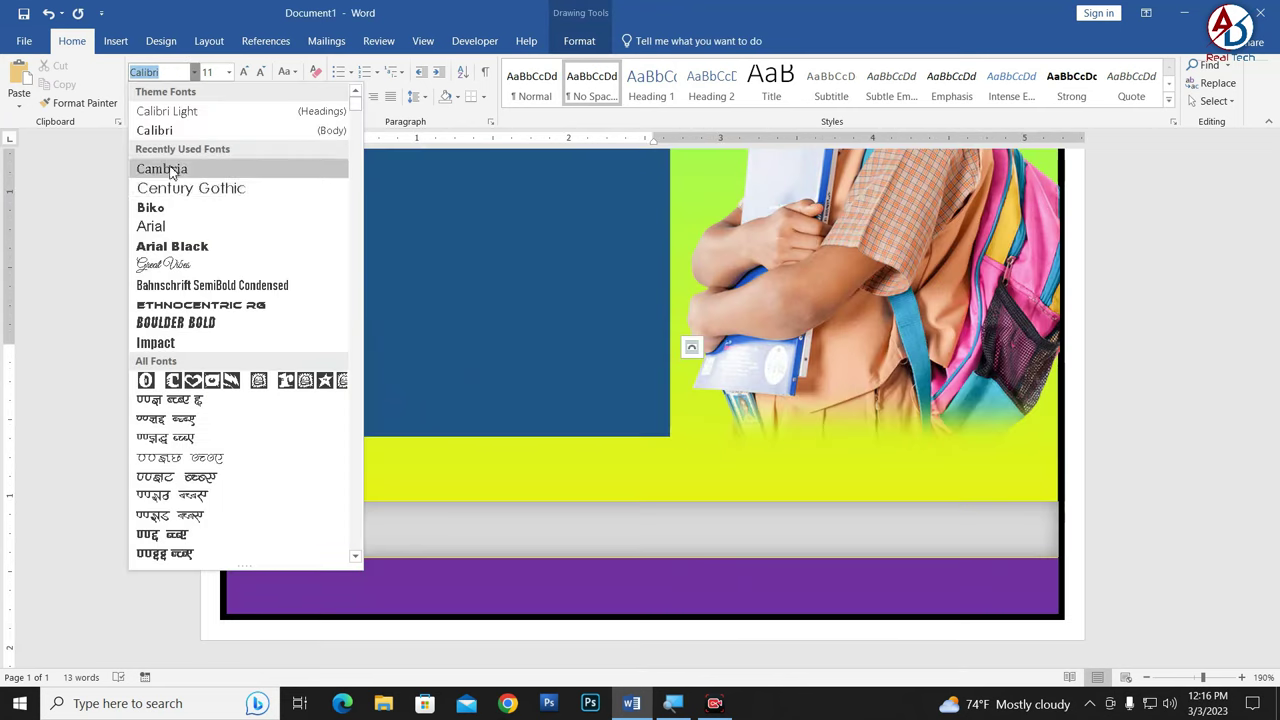
pyautogui.click(170, 168)
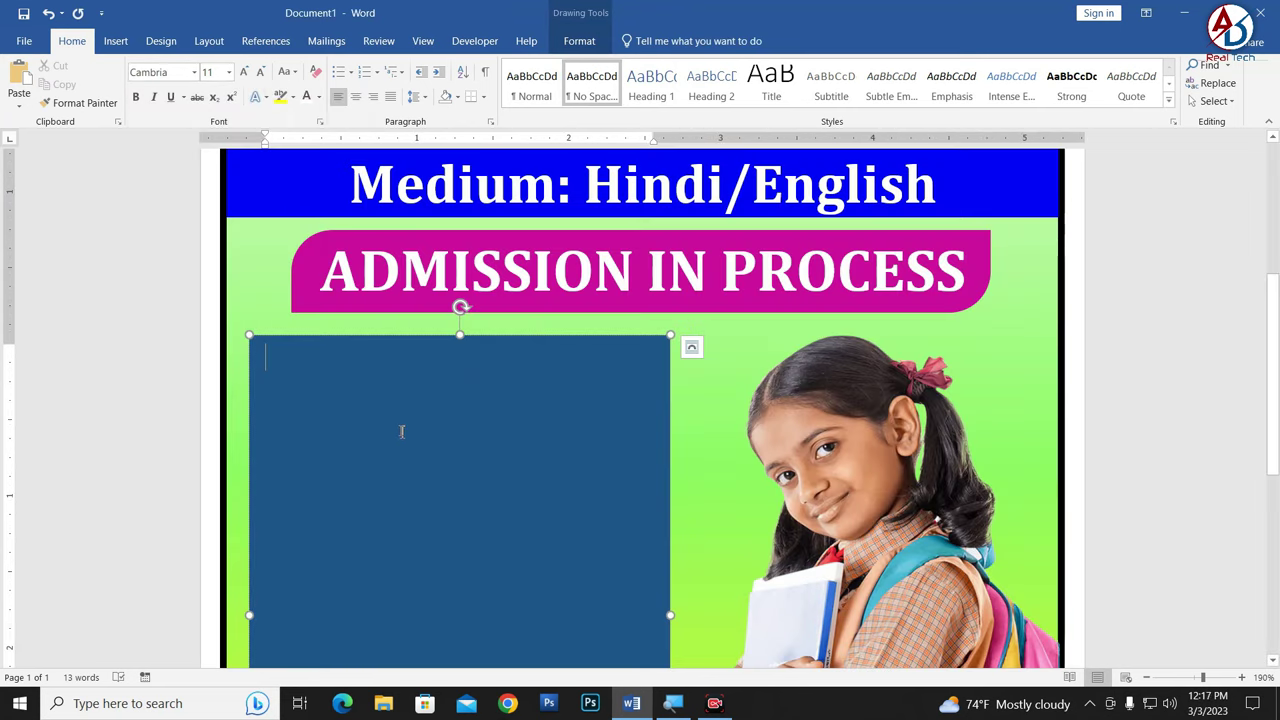
pyautogui.write('fA')
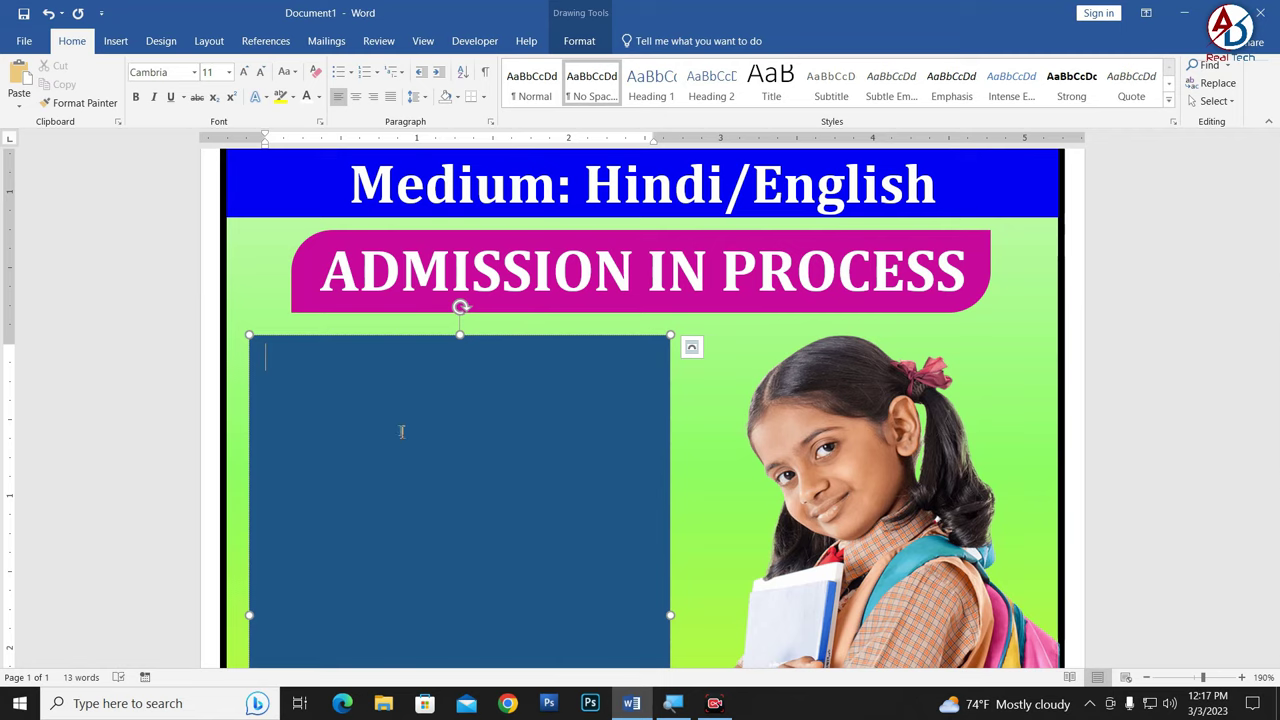
pyautogui.write('cilities')
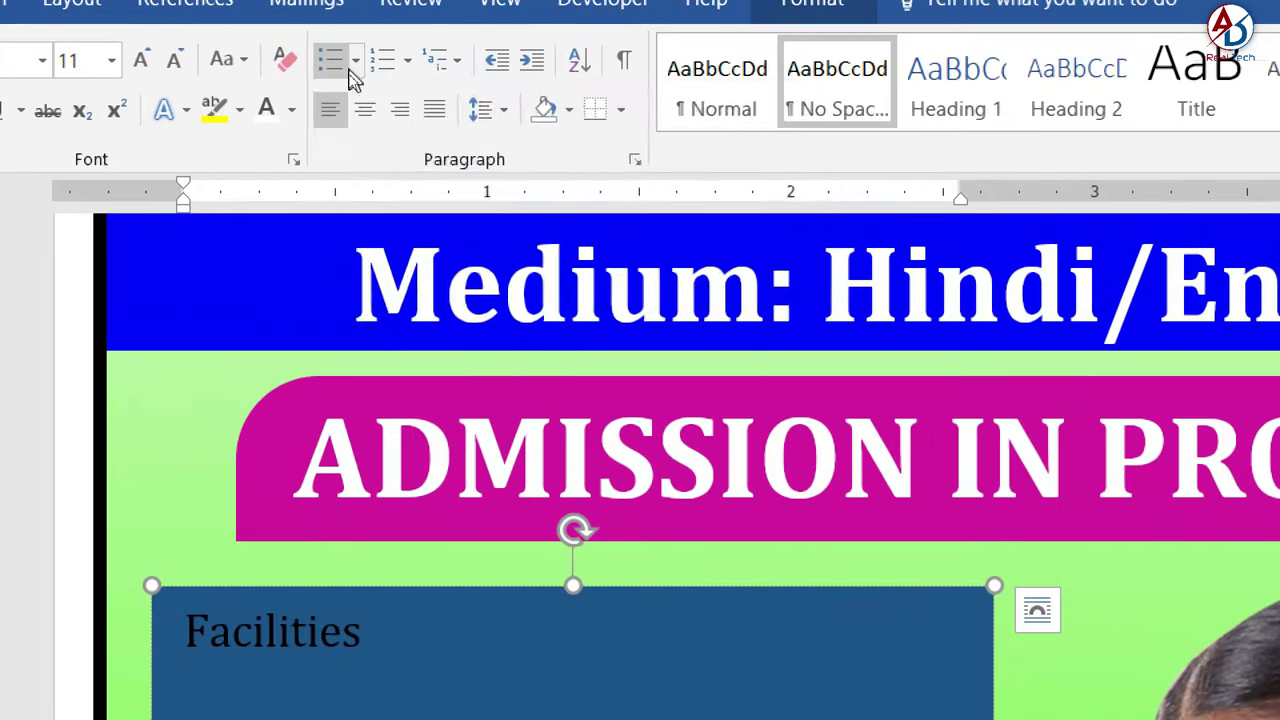
# Step: Add a filled-circle bullet line and adjust its indent on the ruler
pyautogui.click(350, 73)
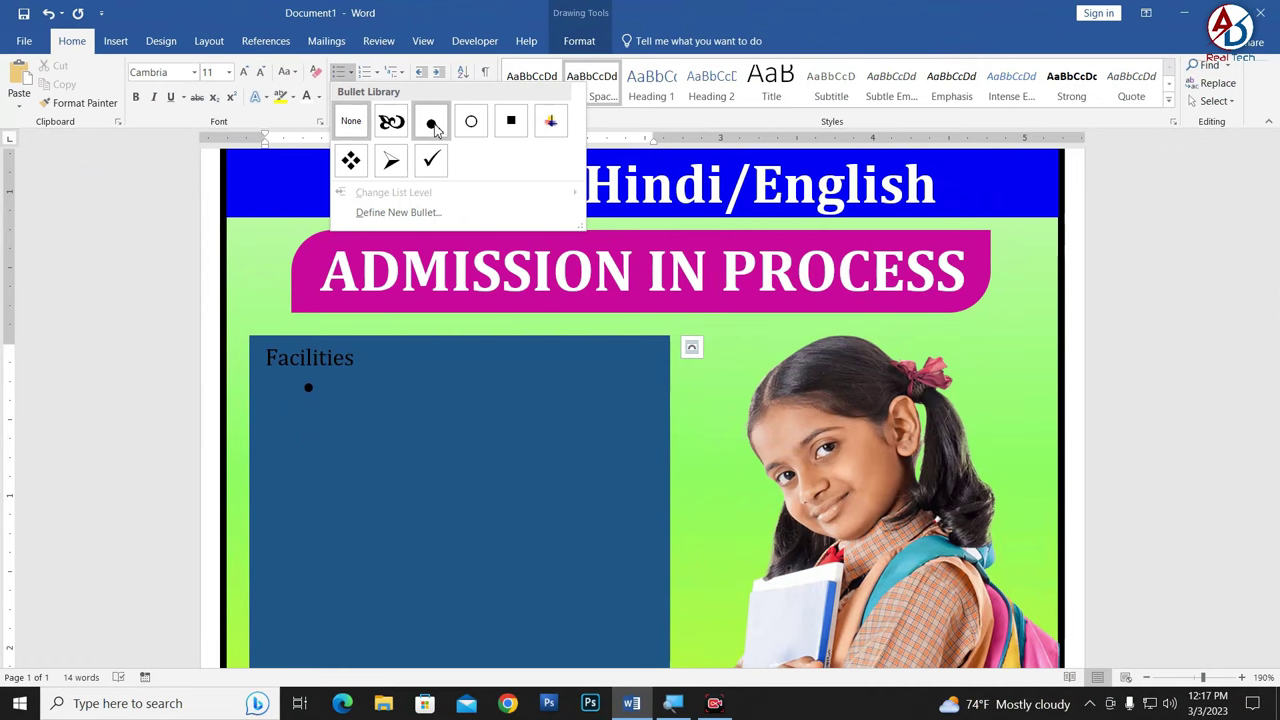
pyautogui.click(432, 124)
pyautogui.moveTo(340, 142); pyautogui.dragTo(325, 148)
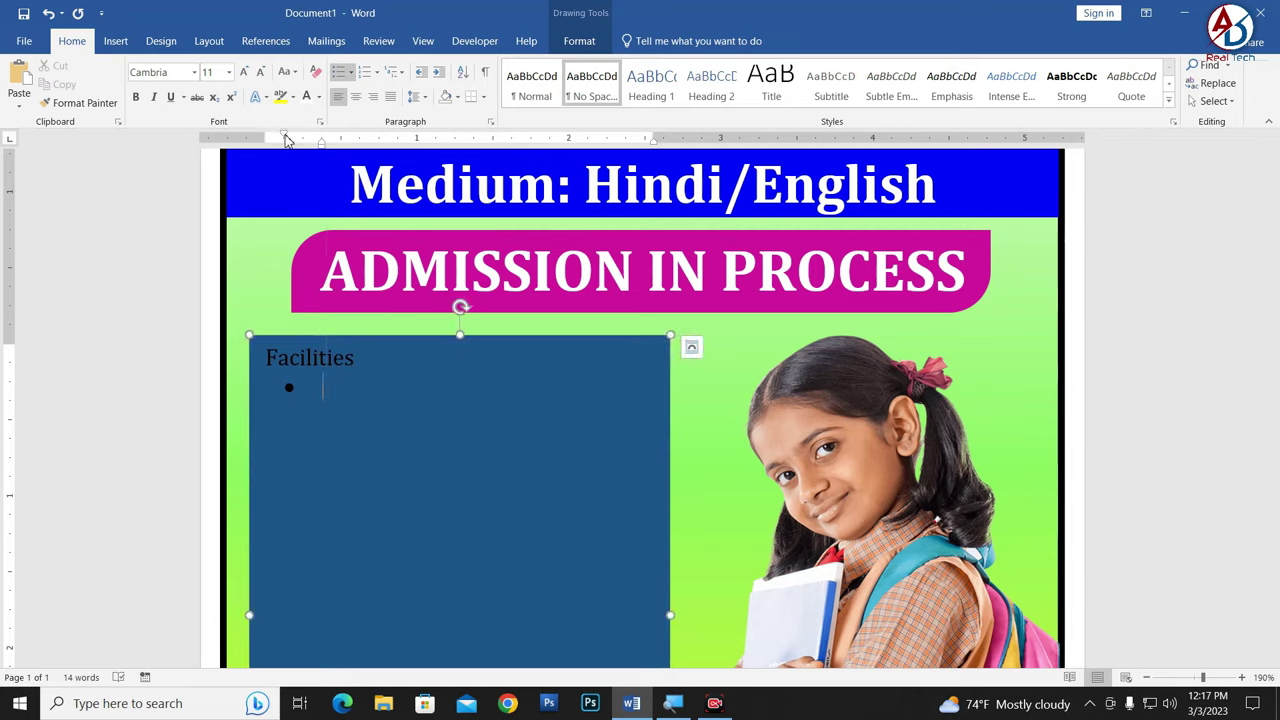
pyautogui.moveTo(285, 140); pyautogui.dragTo(310, 143)
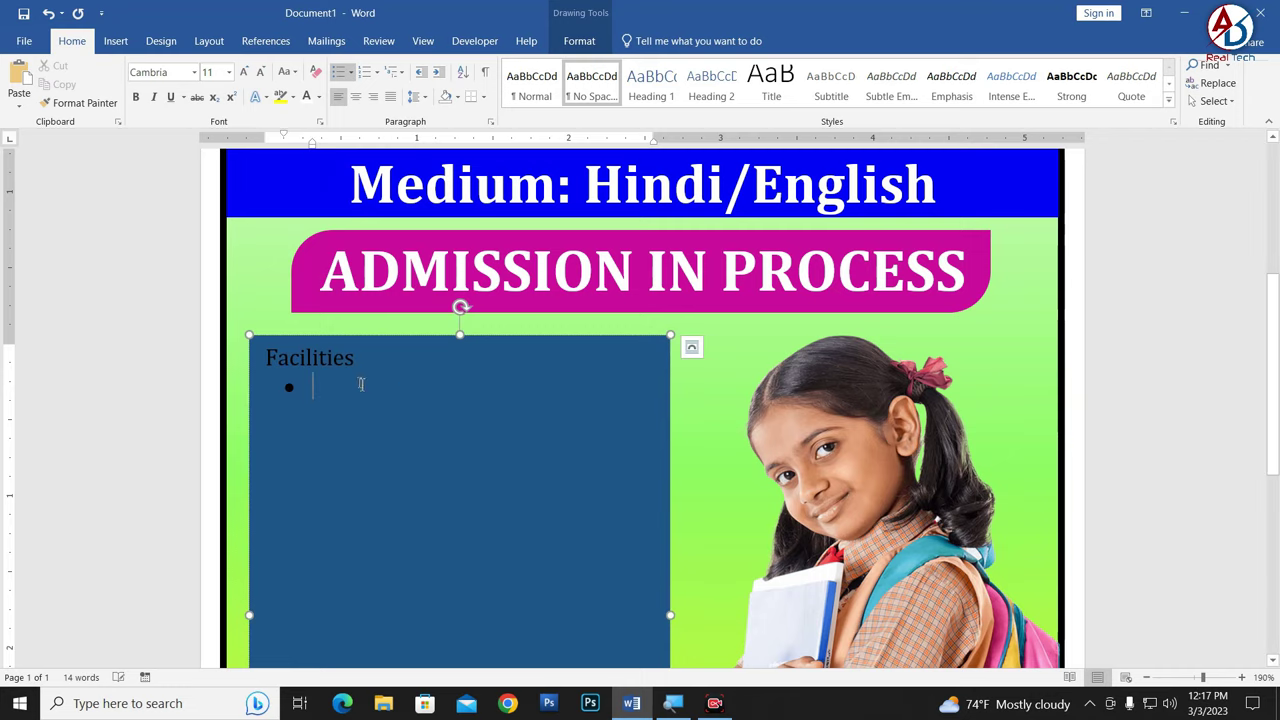
# Step: Make the box text white and type the first bullet, 'Safe and secure'
pyautogui.hotkey('ctrl', 'a')
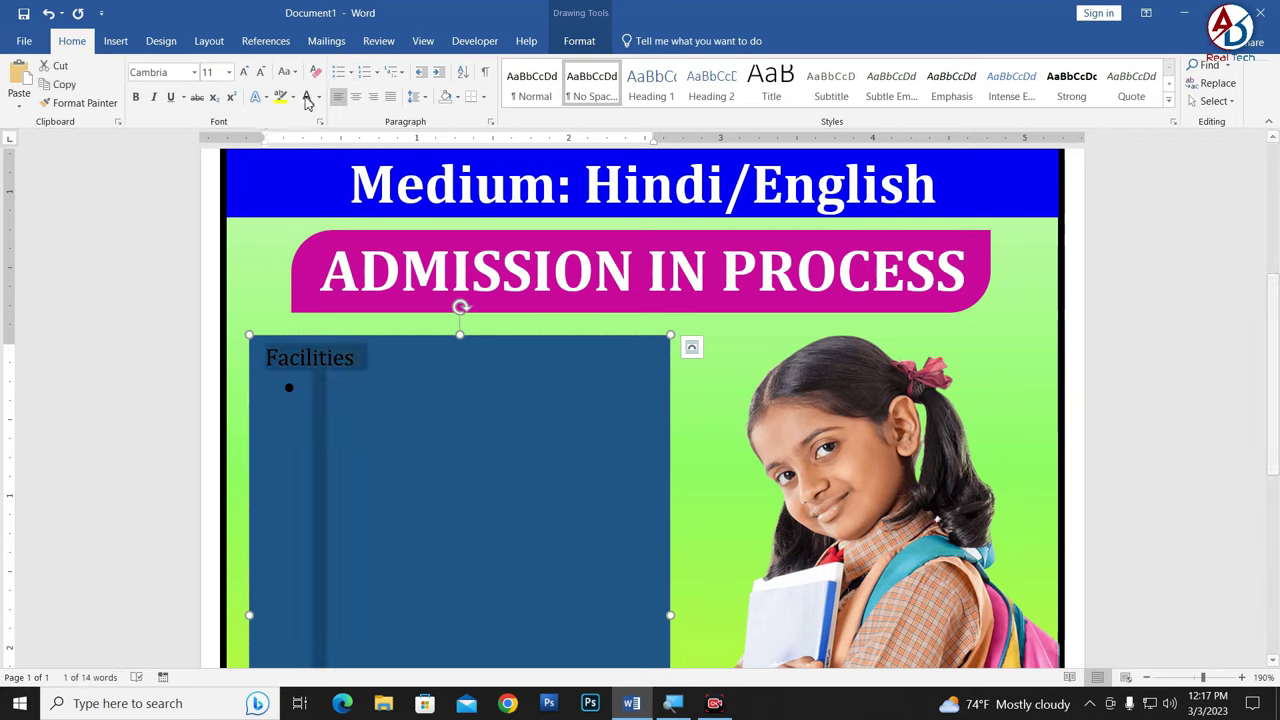
pyautogui.click(302, 398)
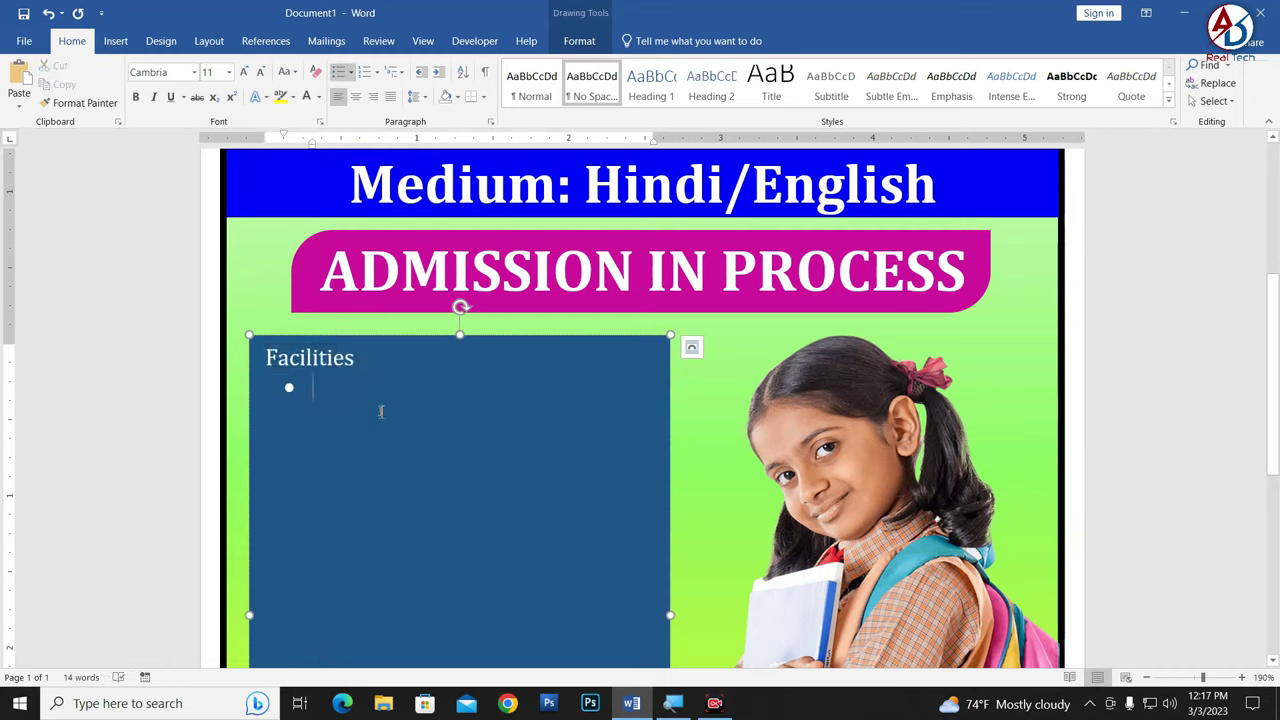
pyautogui.write('Safe and secure')
pyautogui.press('Return')
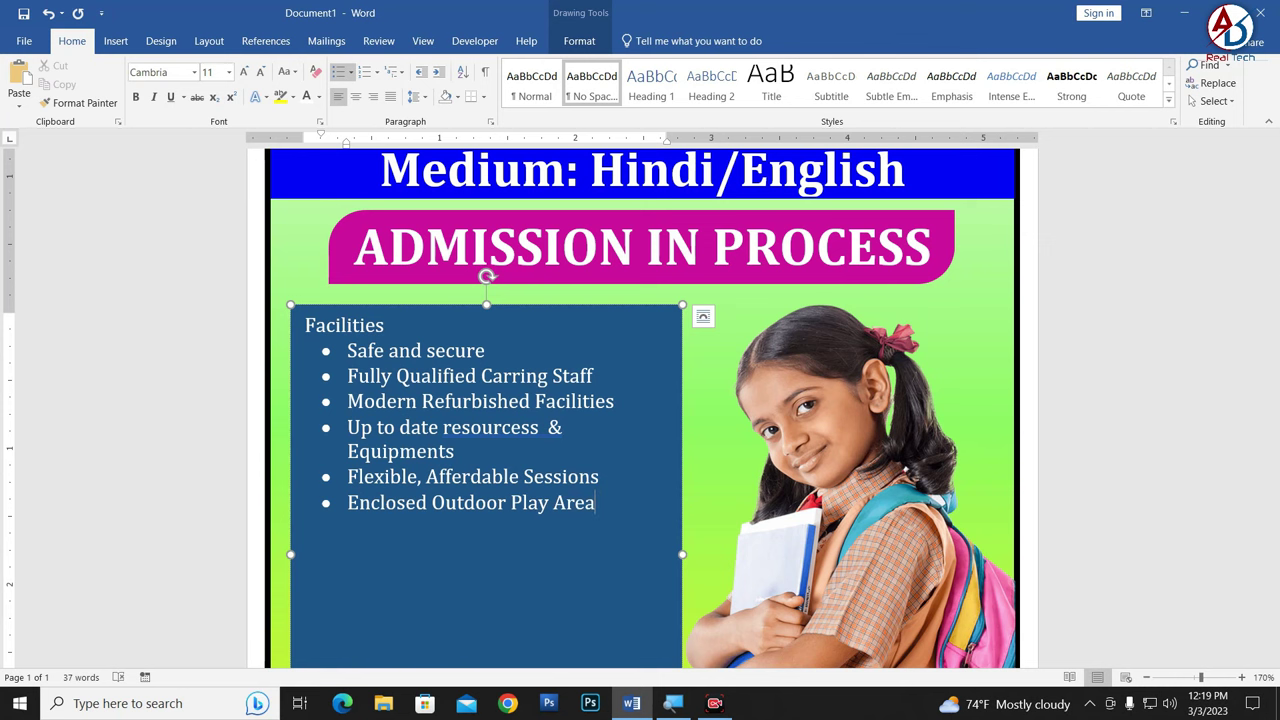
pyautogui.scroll(-4, 553, 459)
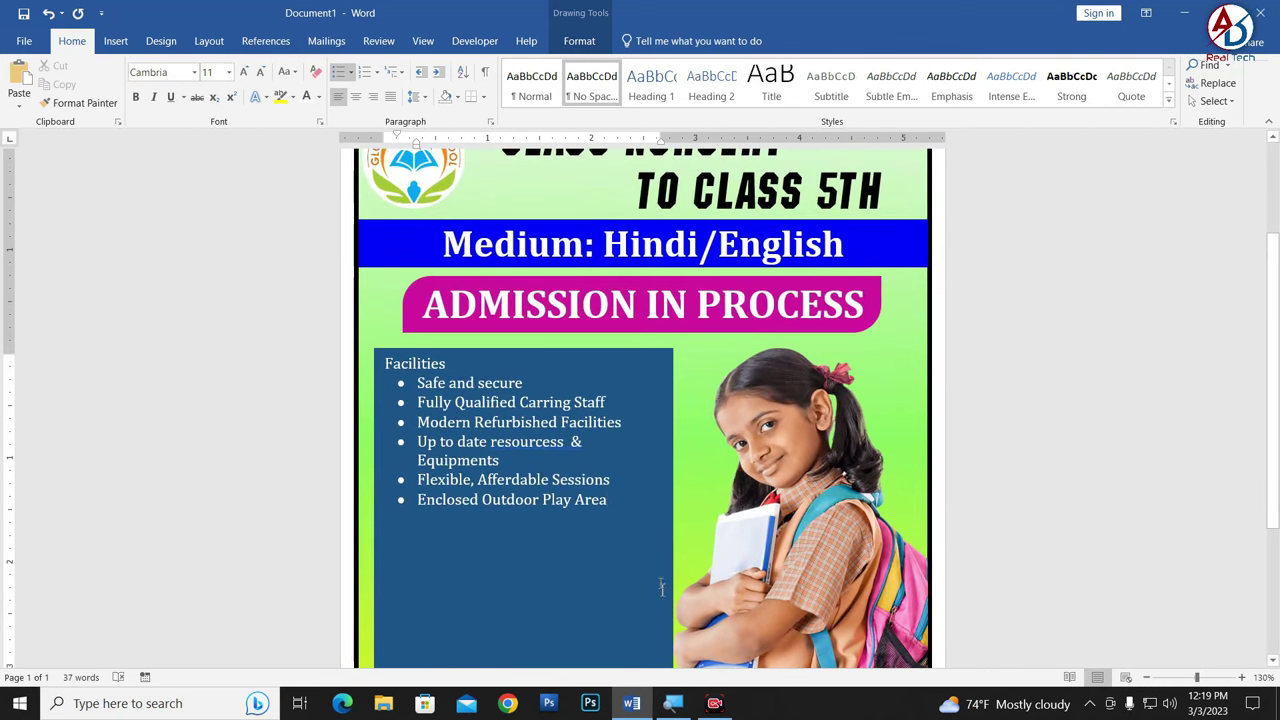
pyautogui.scroll(-5, 661, 587)
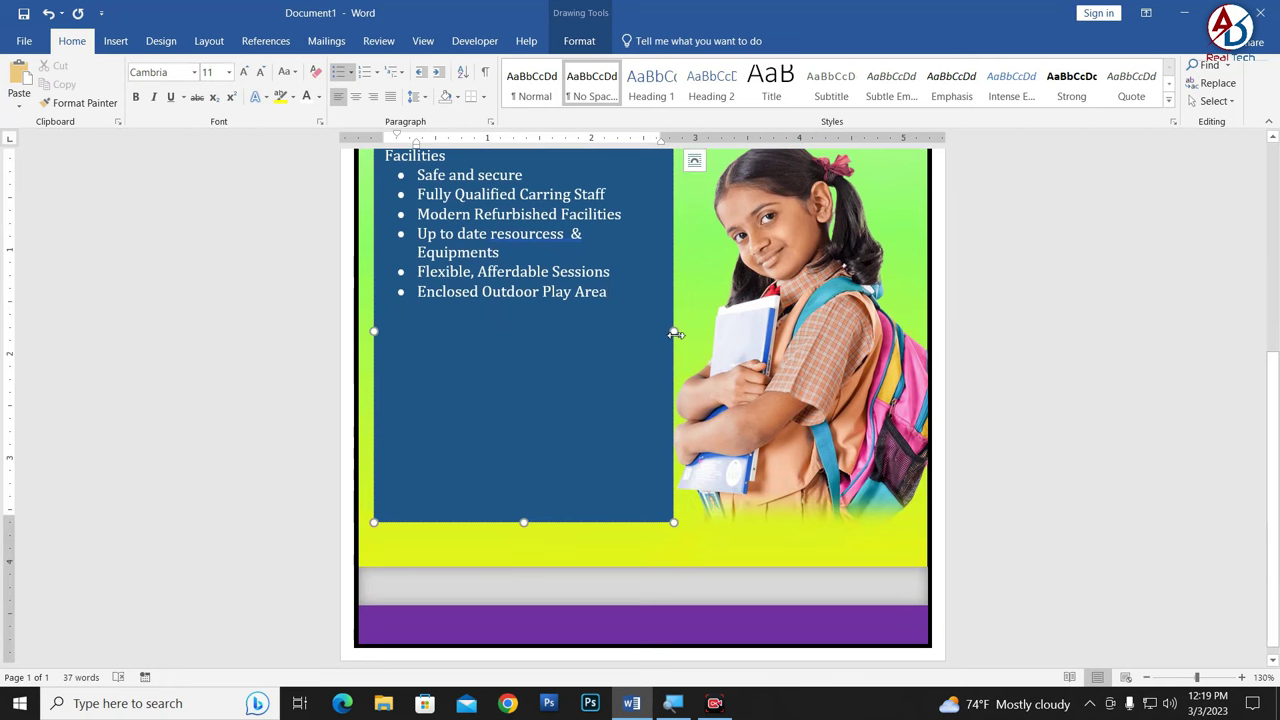
# Step: Shrink the girl photo from its bottom-left corner and nudge it slightly right
pyautogui.moveTo(676, 334); pyautogui.dragTo(686, 334)
pyautogui.scroll(3, 761, 443)
pyautogui.keyDown('ctrl'); pyautogui.scroll(-1, 761, 443); pyautogui.keyUp('ctrl')
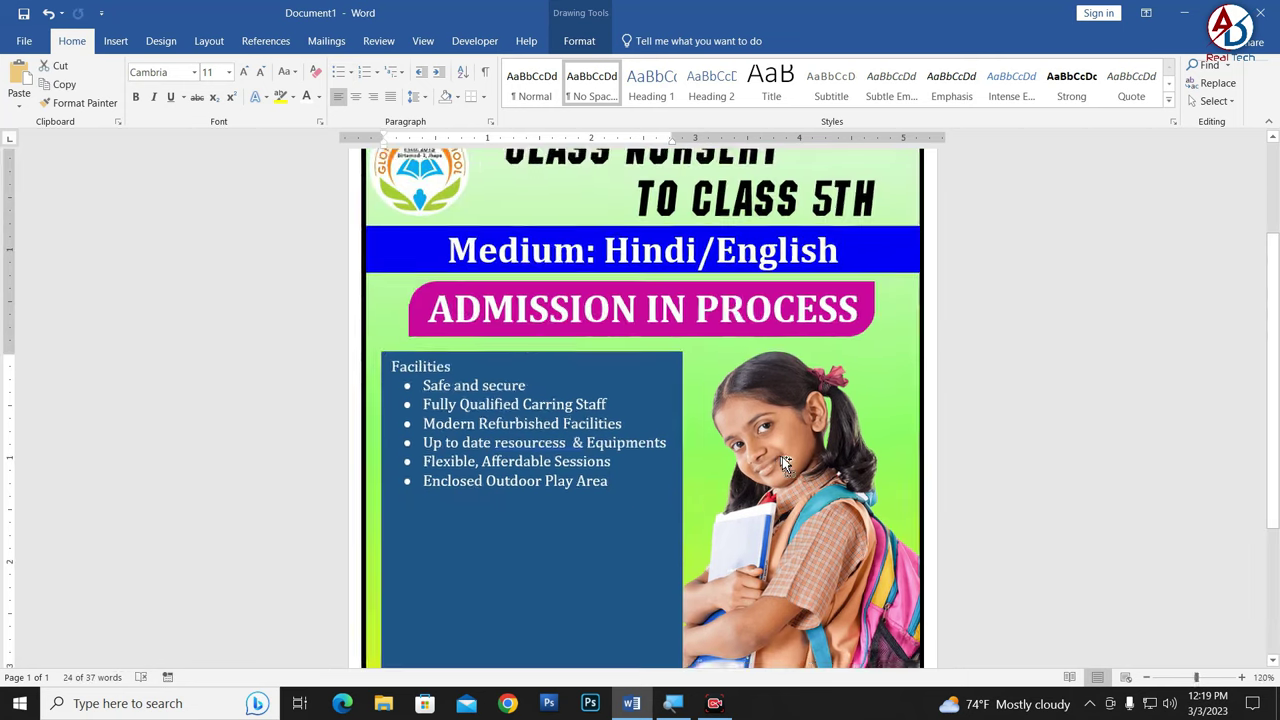
pyautogui.keyDown('ctrl'); pyautogui.scroll(-3, 782, 456); pyautogui.keyUp('ctrl')
pyautogui.keyDown('ctrl'); pyautogui.scroll(-2, 782, 456); pyautogui.keyUp('ctrl')
pyautogui.keyDown('ctrl'); pyautogui.scroll(1, 690, 512); pyautogui.keyUp('ctrl')
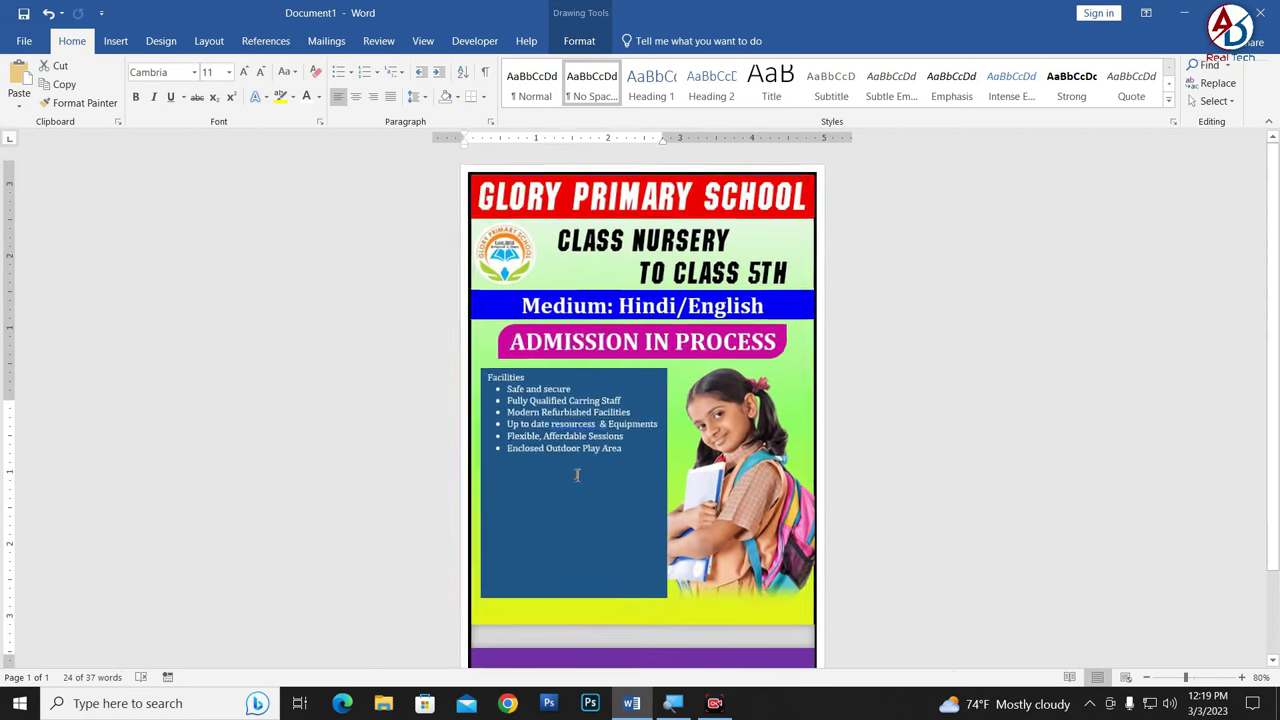
pyautogui.click(690, 512)
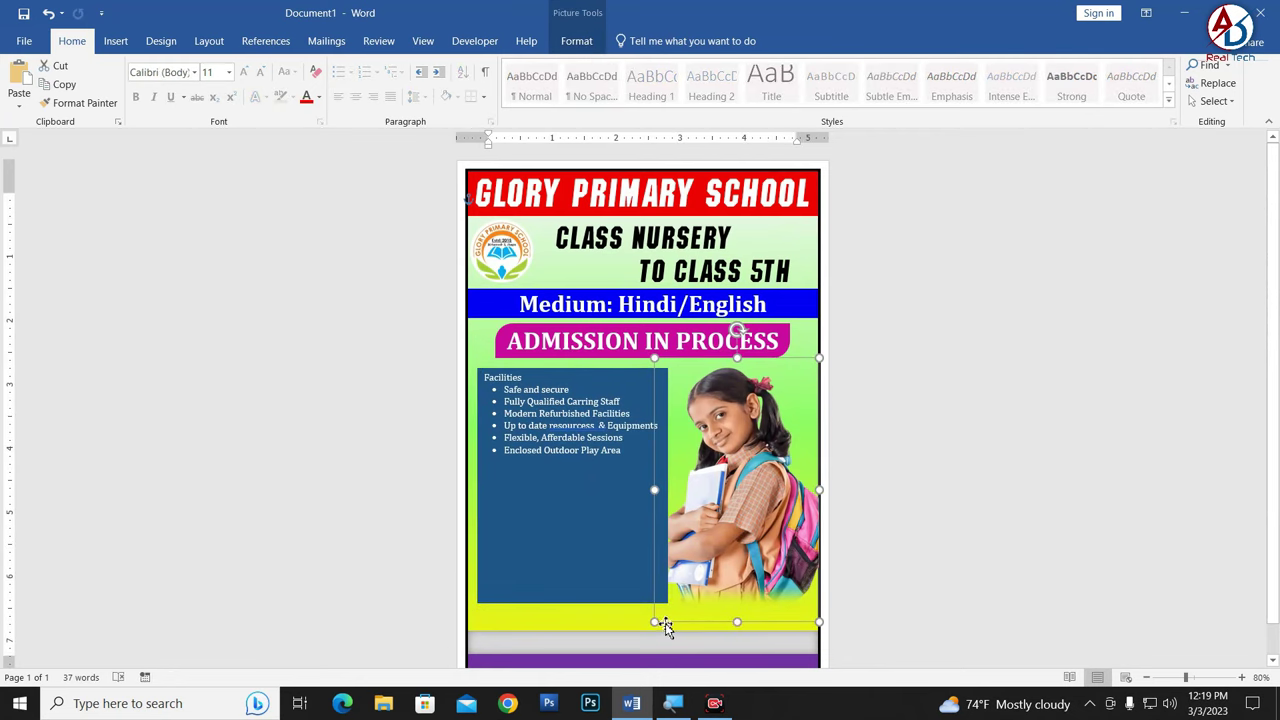
pyautogui.moveTo(657, 622); pyautogui.dragTo(672, 591)
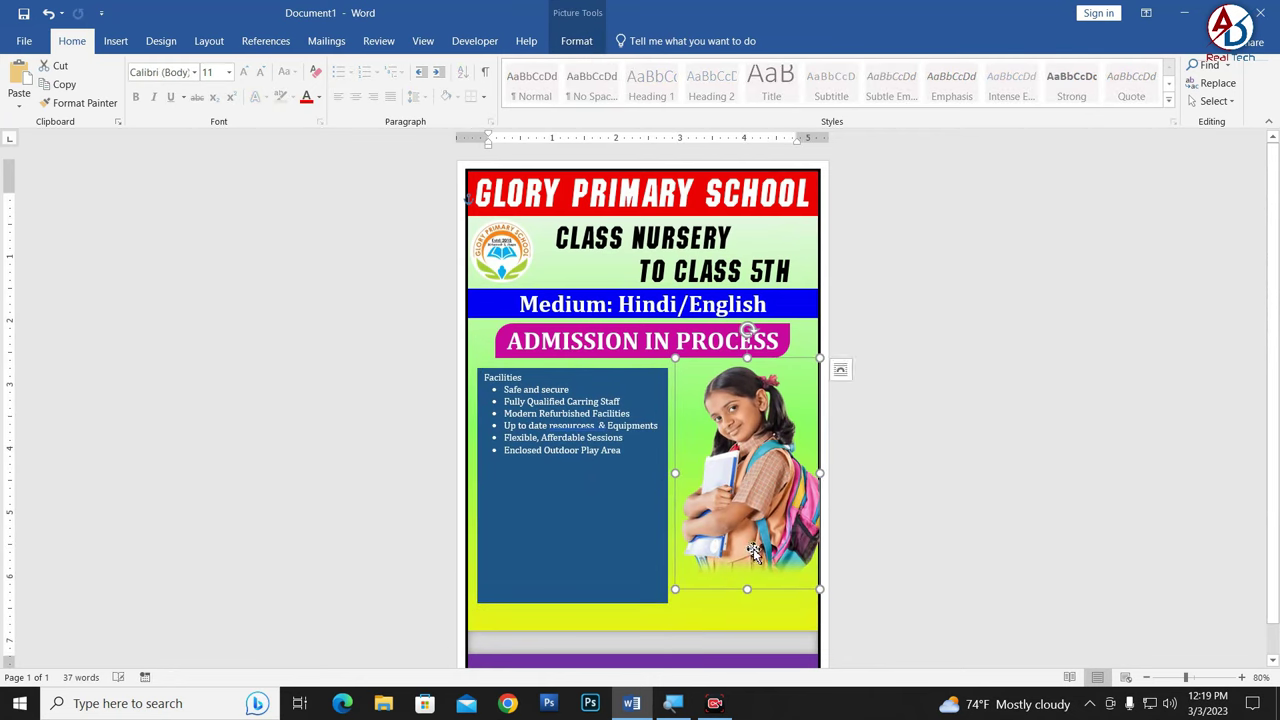
pyautogui.press('Right')
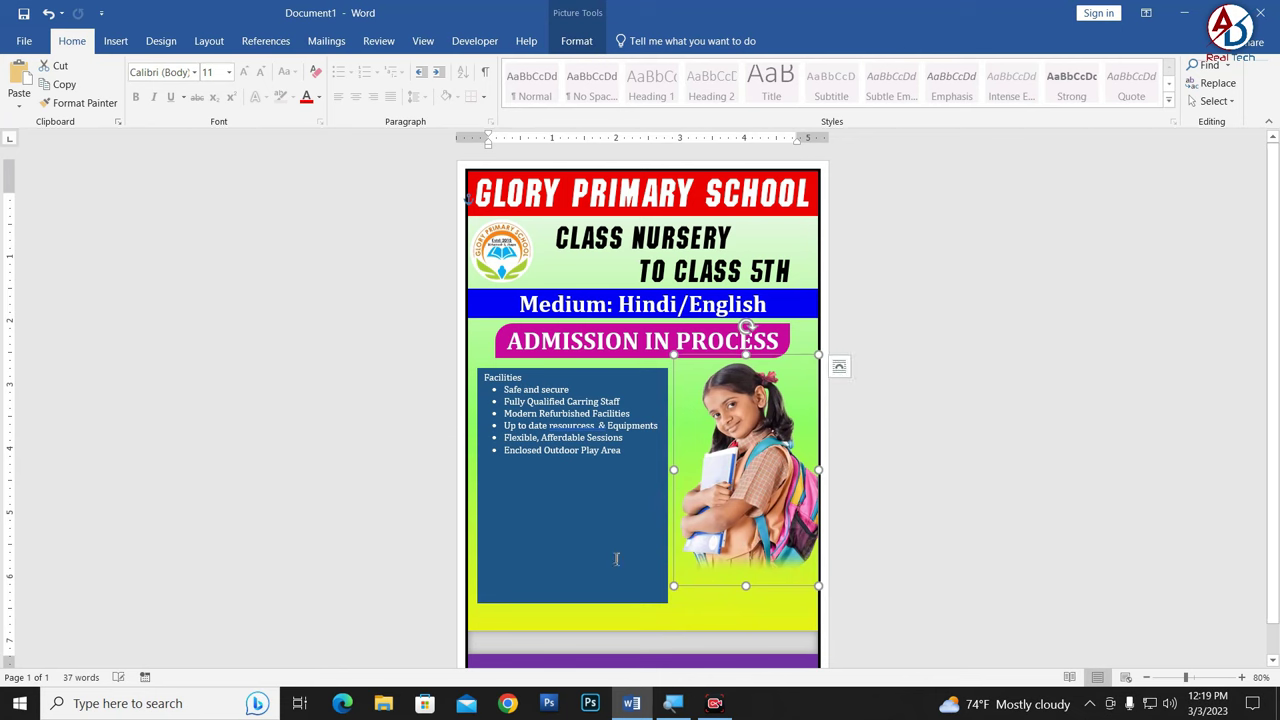
# Step: Select all text in the Facilities box, then click back inside the box
pyautogui.click(563, 557)
pyautogui.hotkey('ctrl', 'a')
pyautogui.scroll(1, 575, 545)
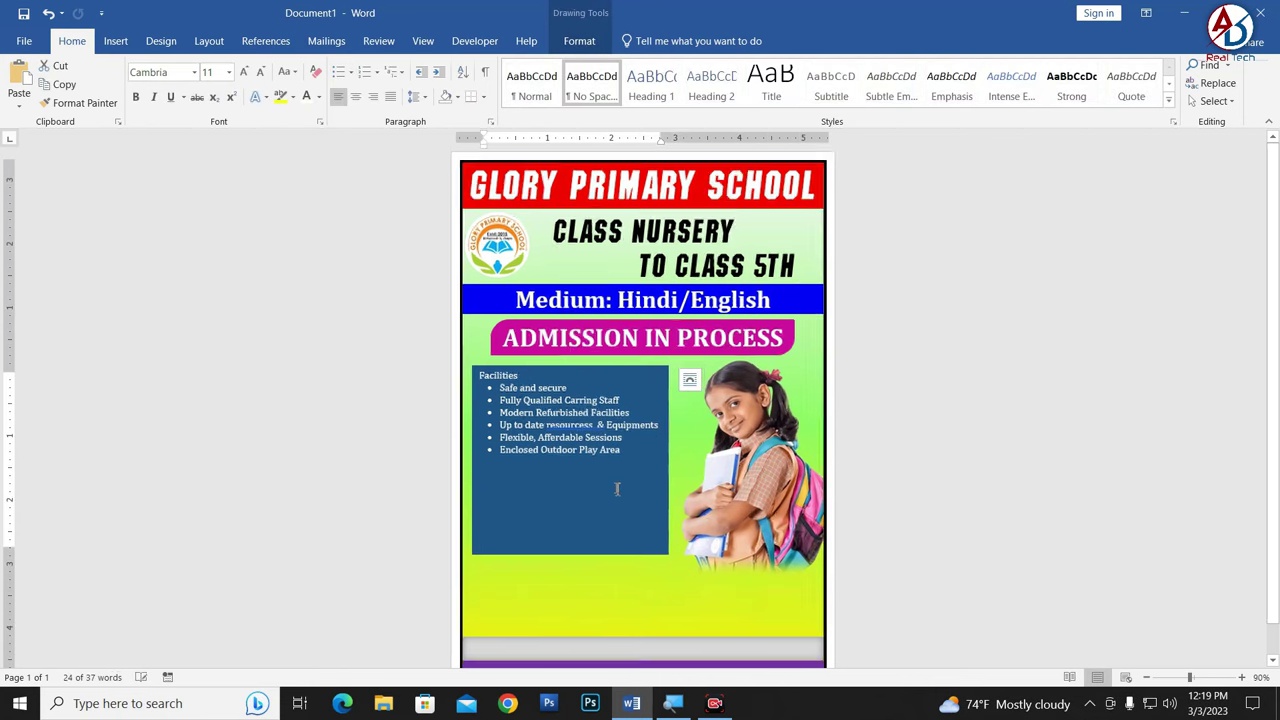
pyautogui.scroll(1, 590, 500)
pyautogui.click(606, 556)
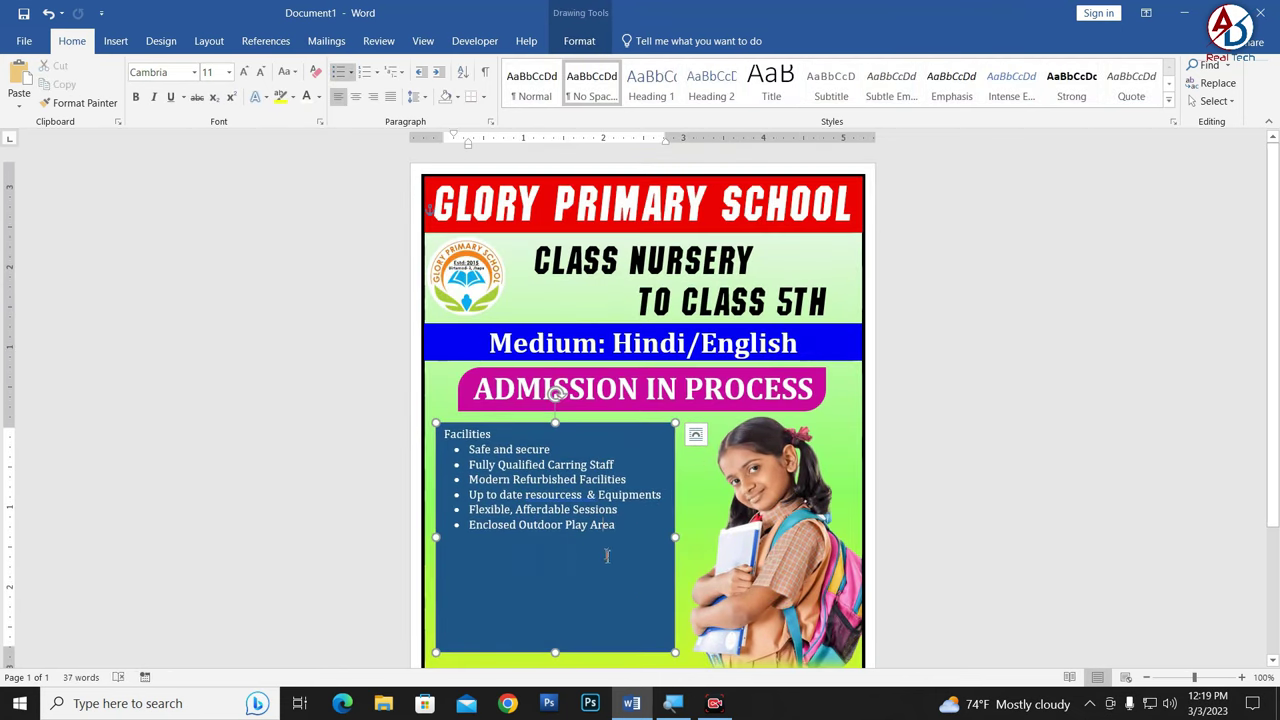
# Step: Apply a Dark Variations blue gradient as the Facilities box's fill
pyautogui.click(580, 47)
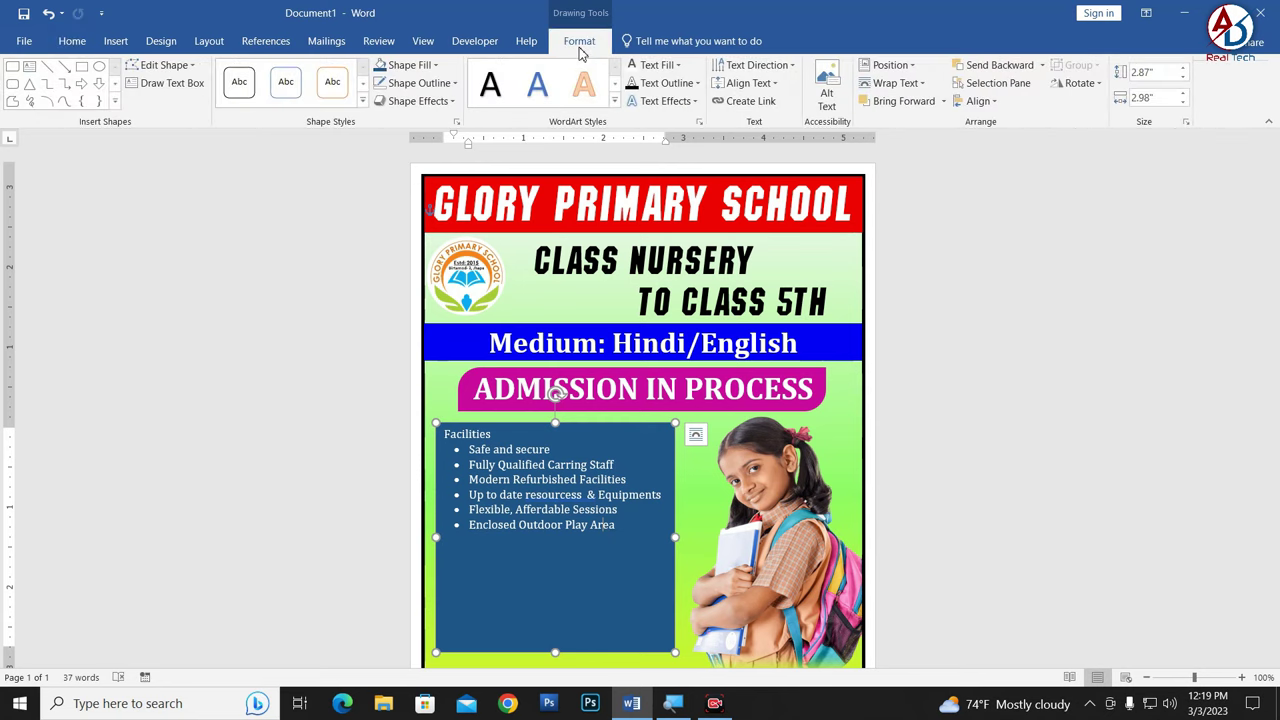
pyautogui.click(435, 104)
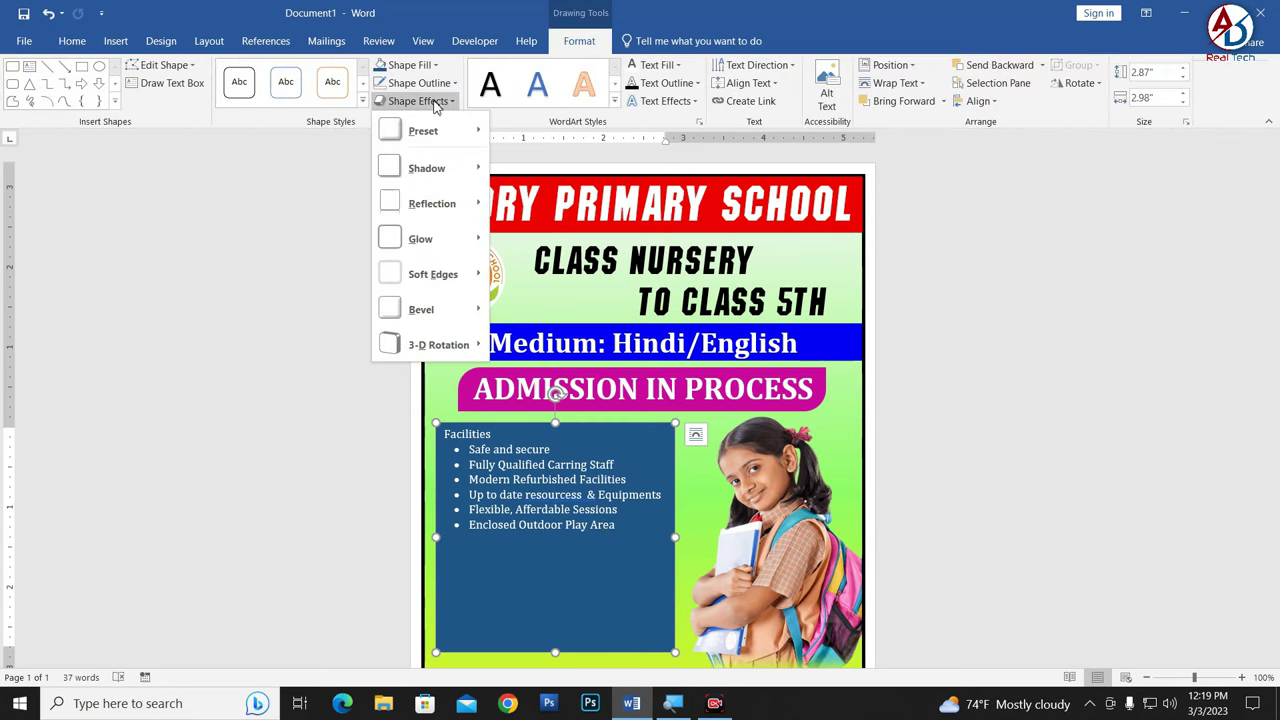
pyautogui.click(410, 65)
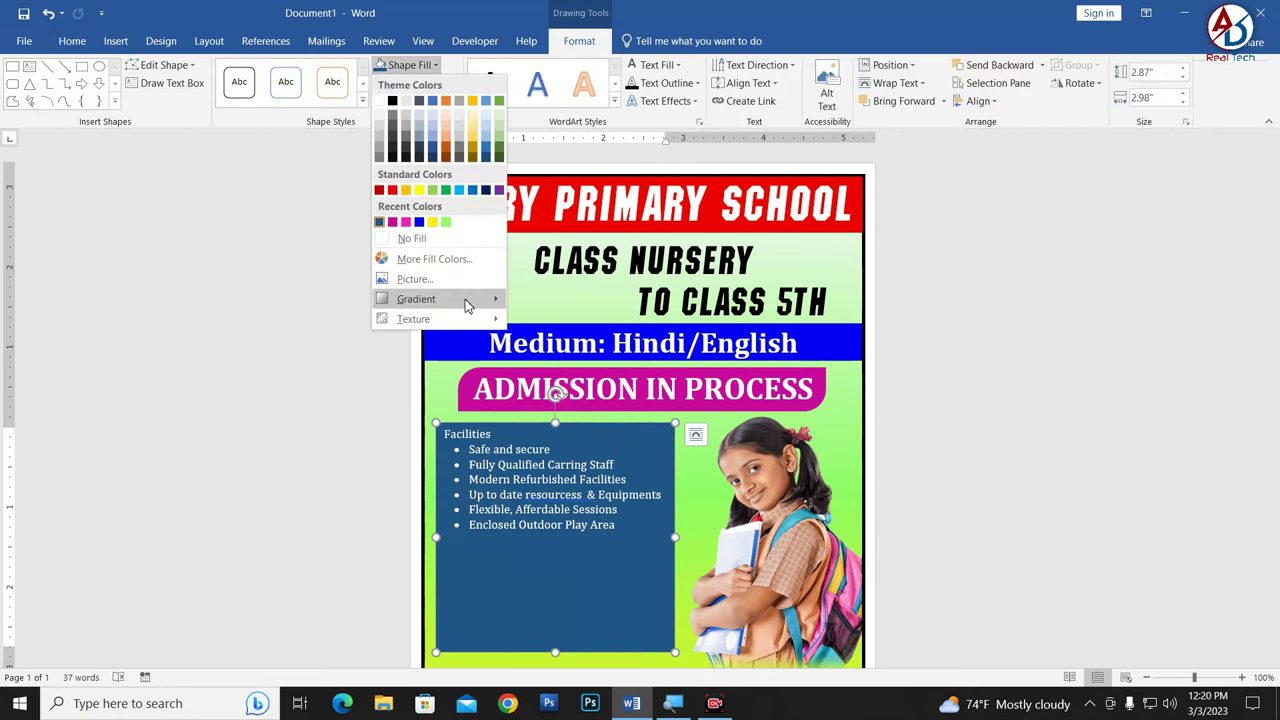
pyautogui.moveTo(477, 308)
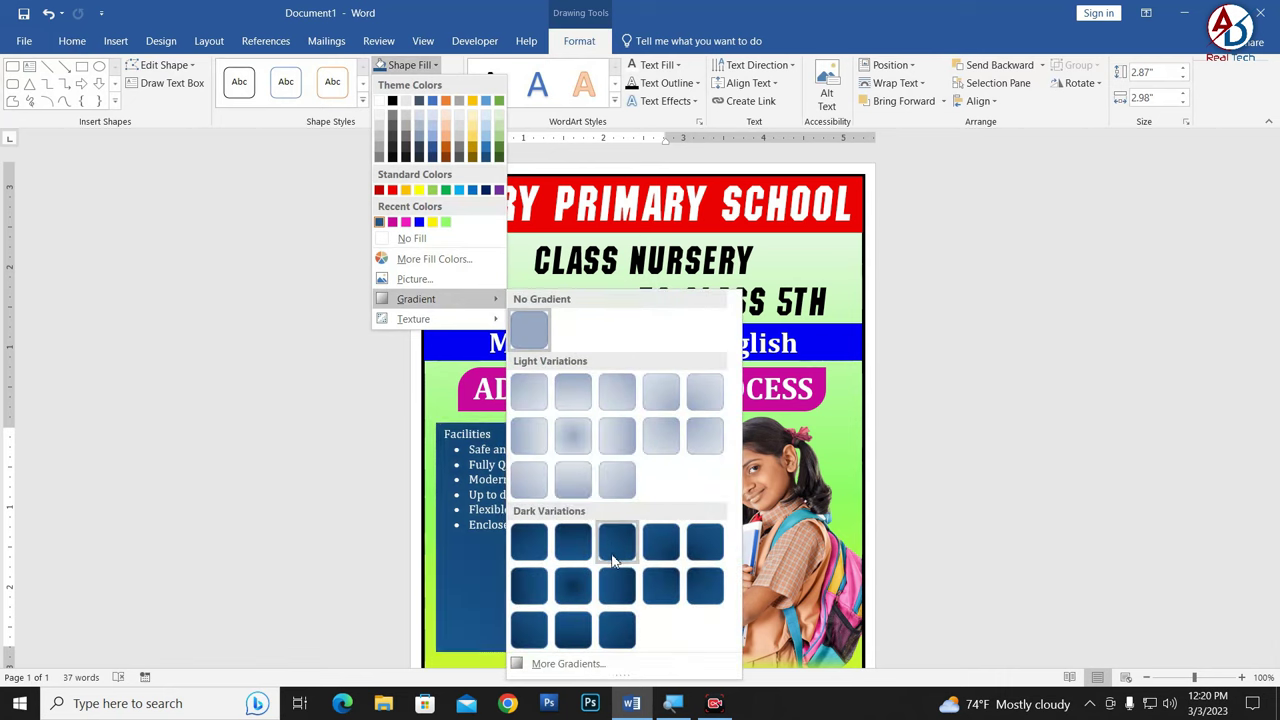
pyautogui.click(559, 586)
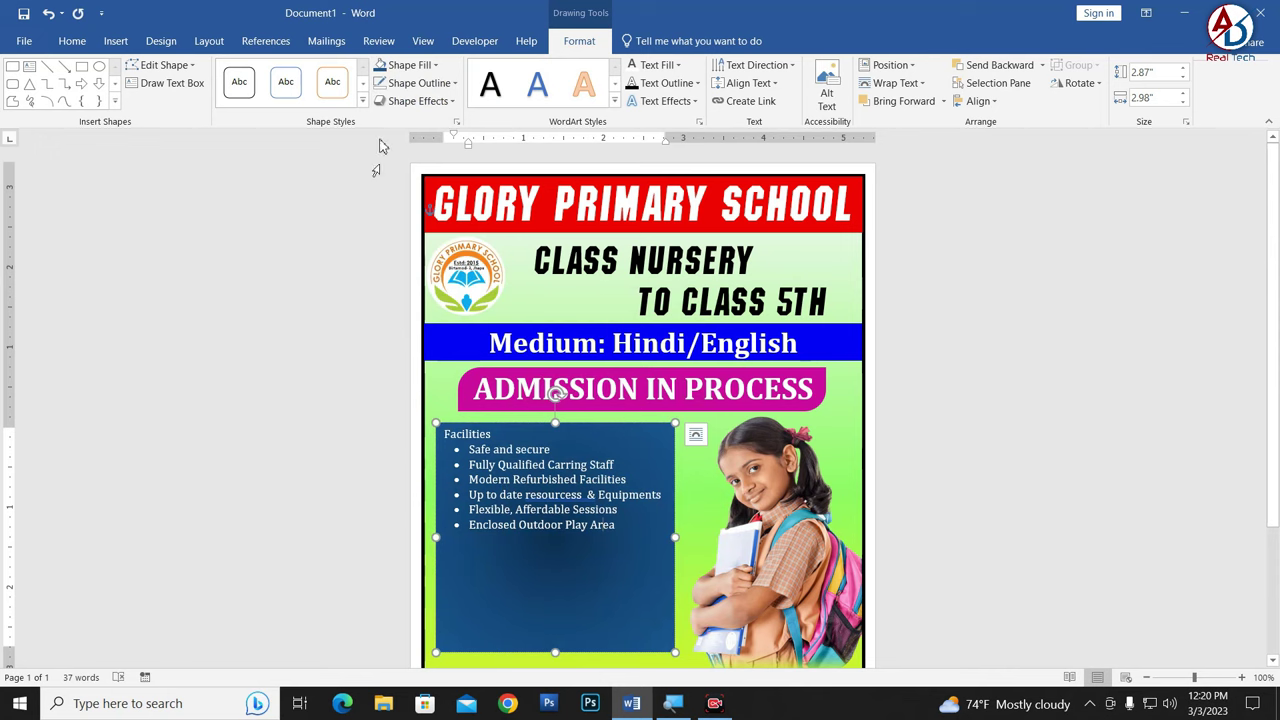
pyautogui.click(440, 64)
pyautogui.click(434, 64)
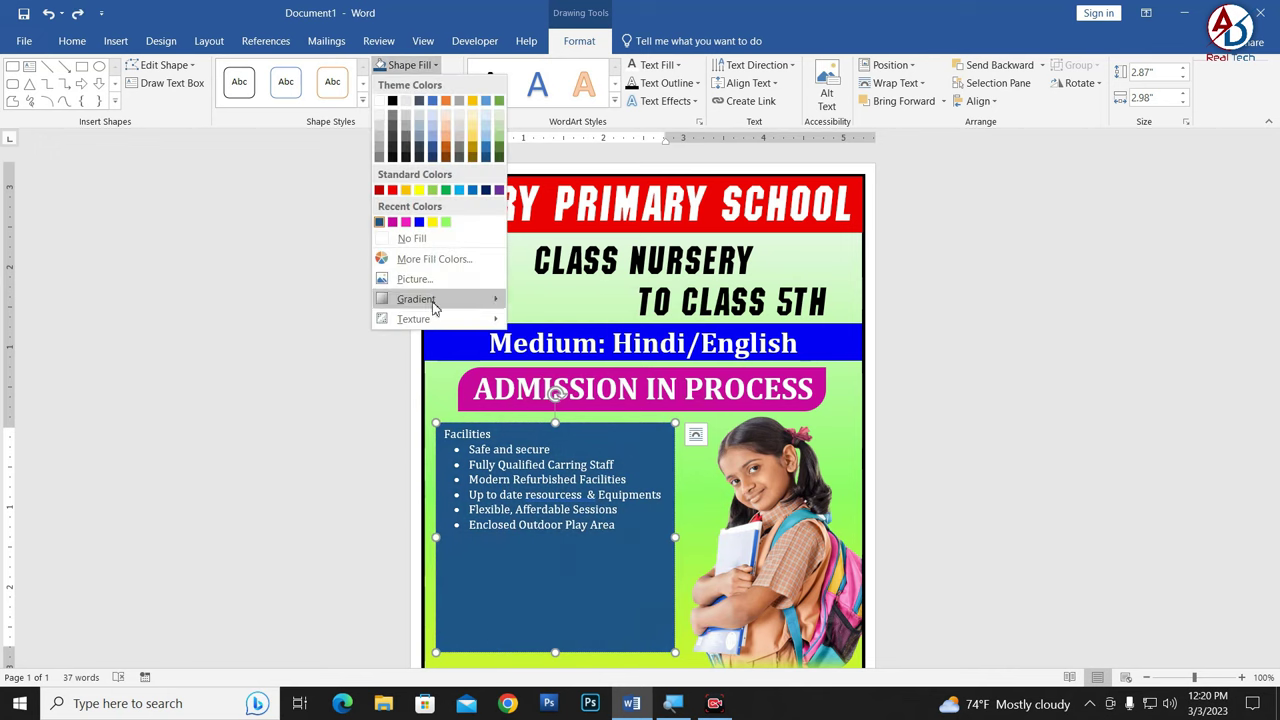
pyautogui.moveTo(430, 299)
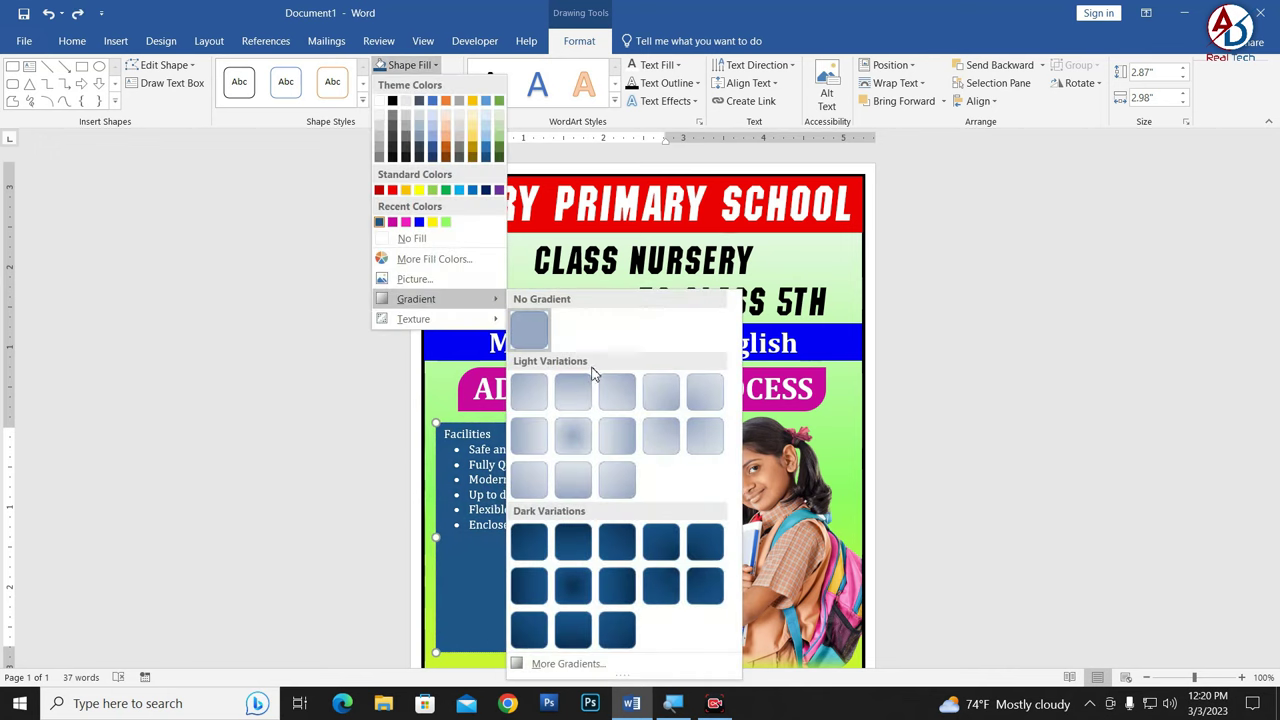
pyautogui.click(705, 545)
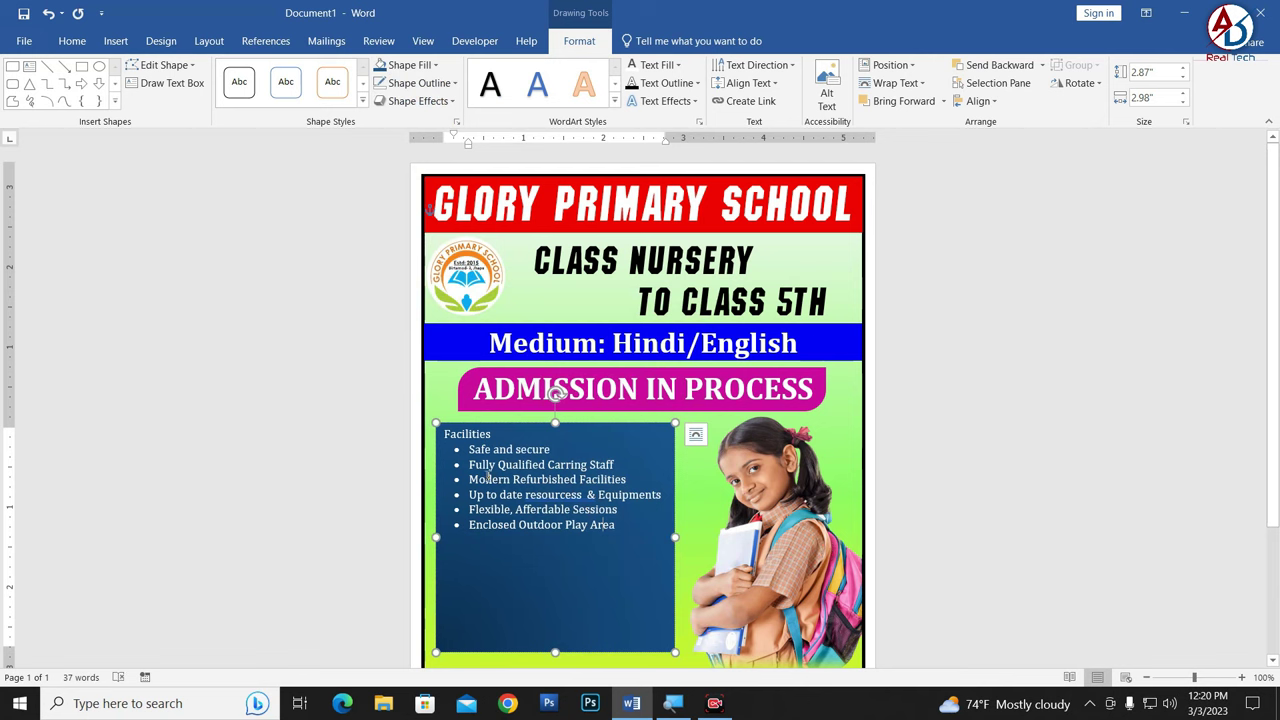
pyautogui.scroll(1, 530, 484)
pyautogui.scroll(2, 530, 484)
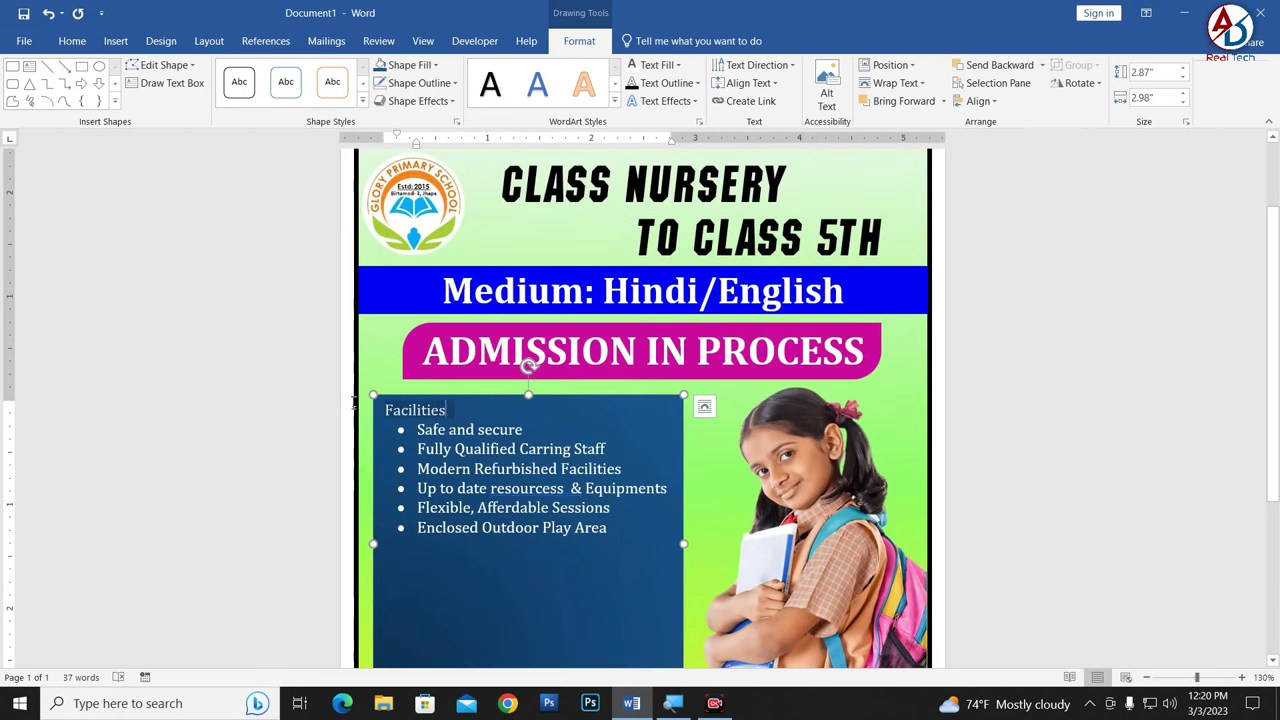
# Step: Make the Facilities heading bold, 22 pt and yellow, then select the bullet lines
pyautogui.click(72, 41)
pyautogui.click(135, 97)
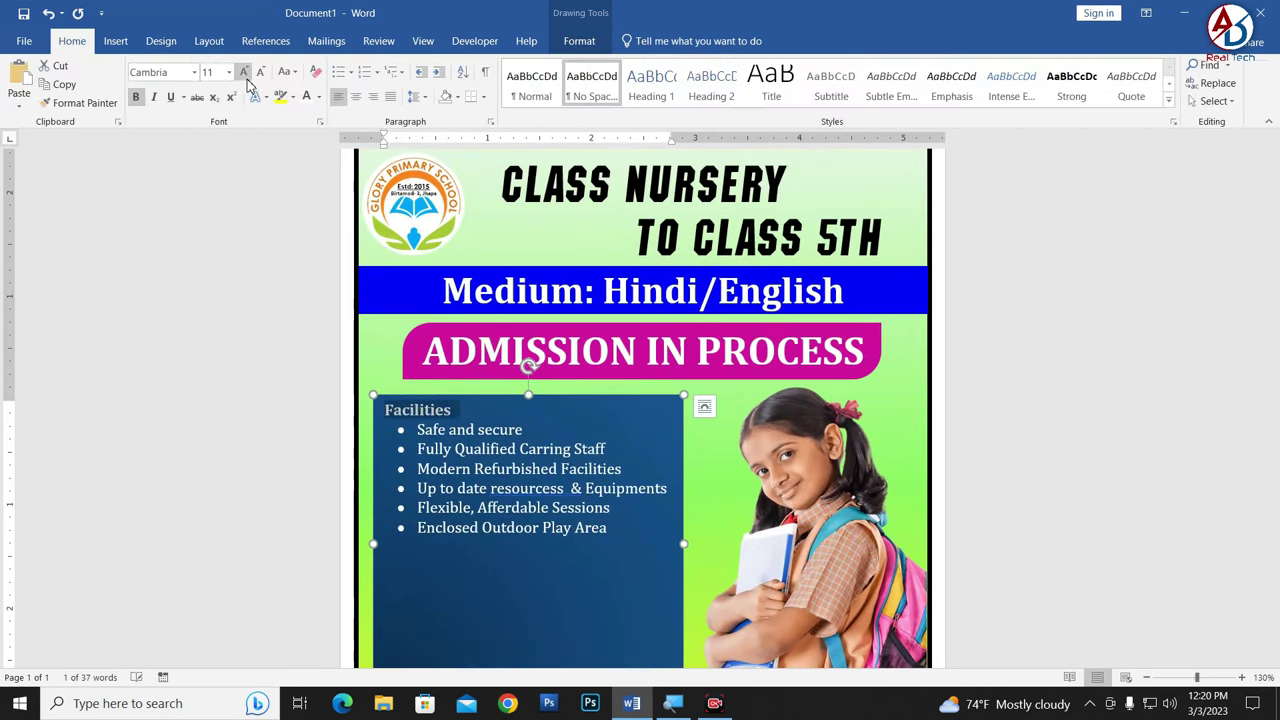
pyautogui.click(244, 72)
pyautogui.click(247, 76)
pyautogui.click(247, 76)
pyautogui.click(247, 76)
pyautogui.click(247, 76)
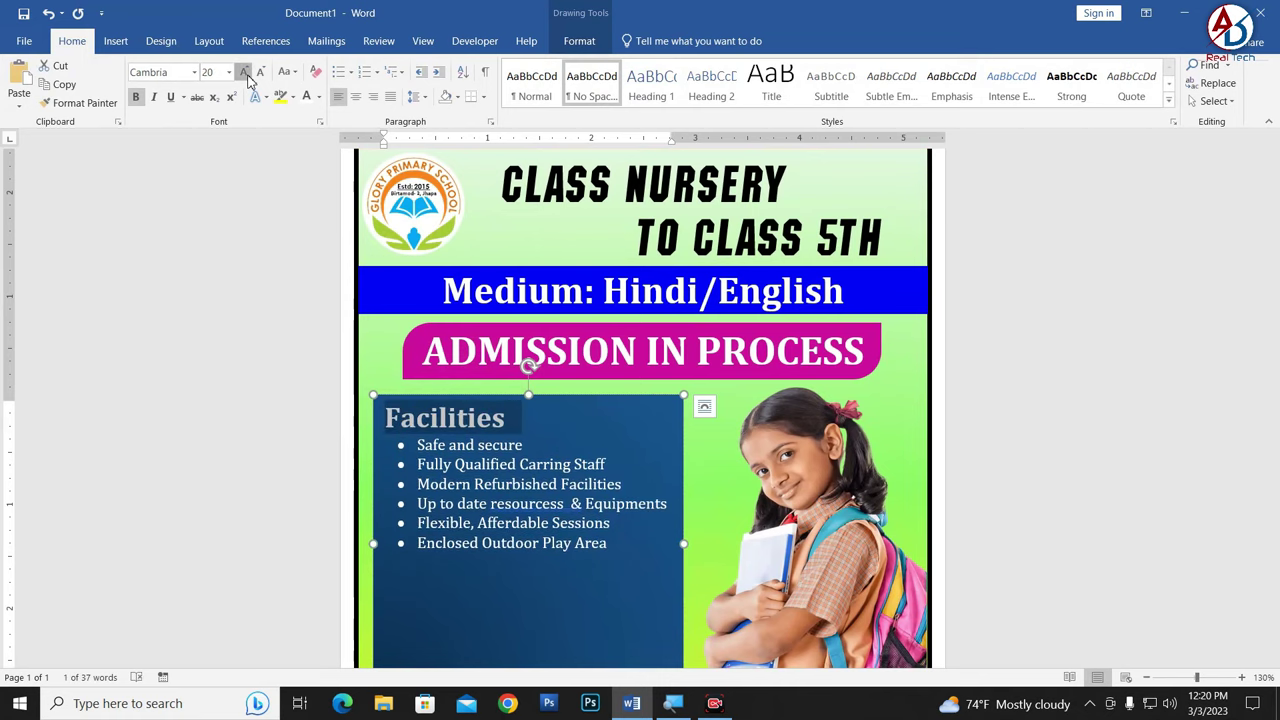
pyautogui.click(247, 76)
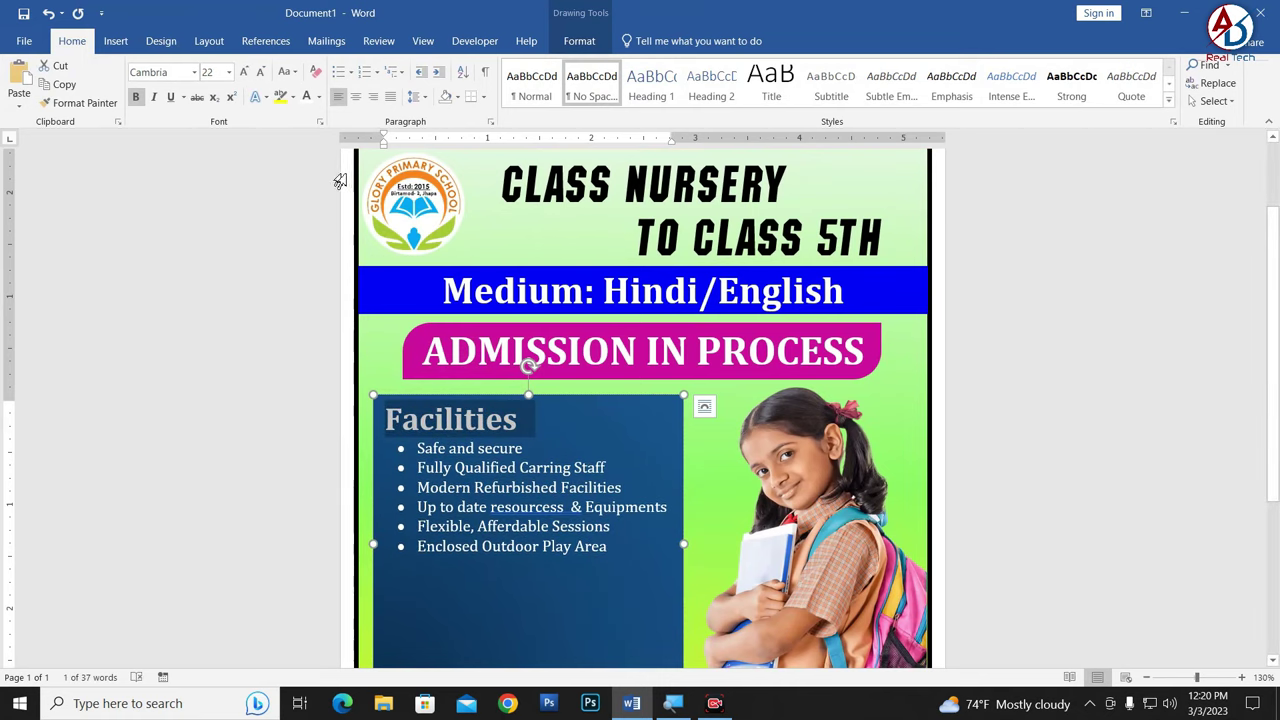
pyautogui.click(318, 97)
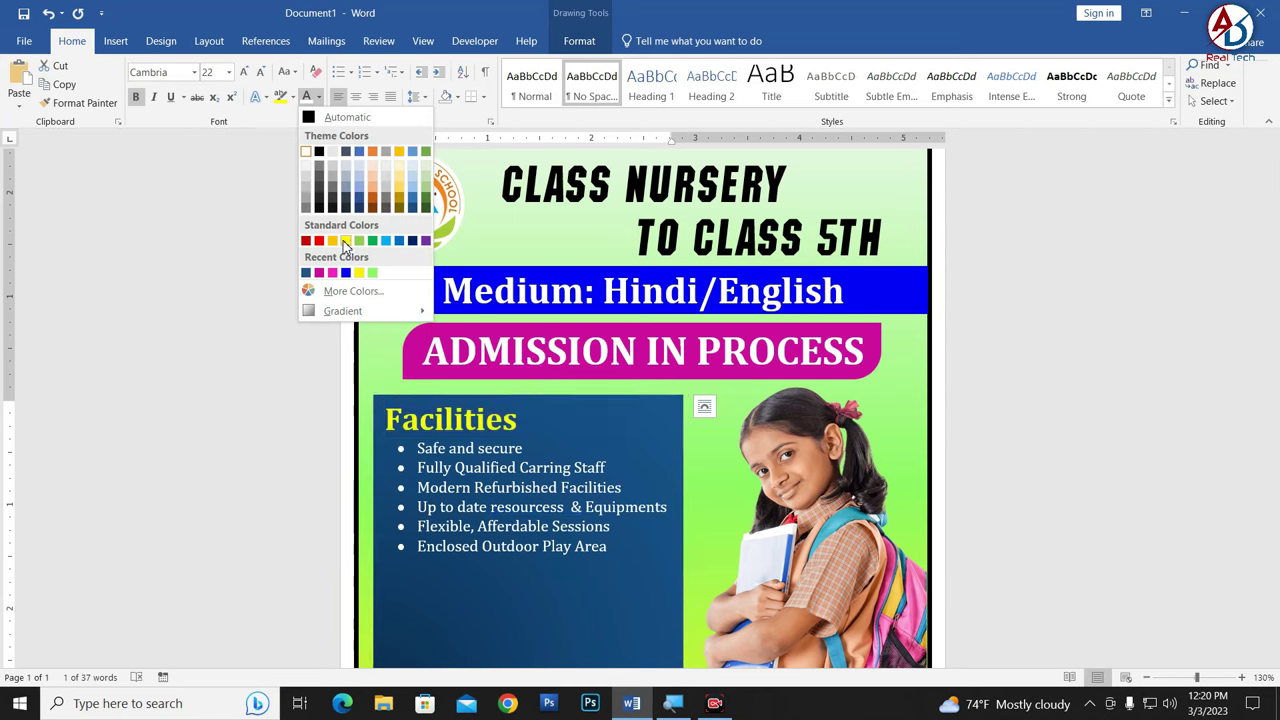
pyautogui.click(345, 241)
pyautogui.moveTo(614, 556)
pyautogui.mouseDown()
pyautogui.moveTo(397, 467)
pyautogui.moveTo(390, 447)
pyautogui.mouseUp()
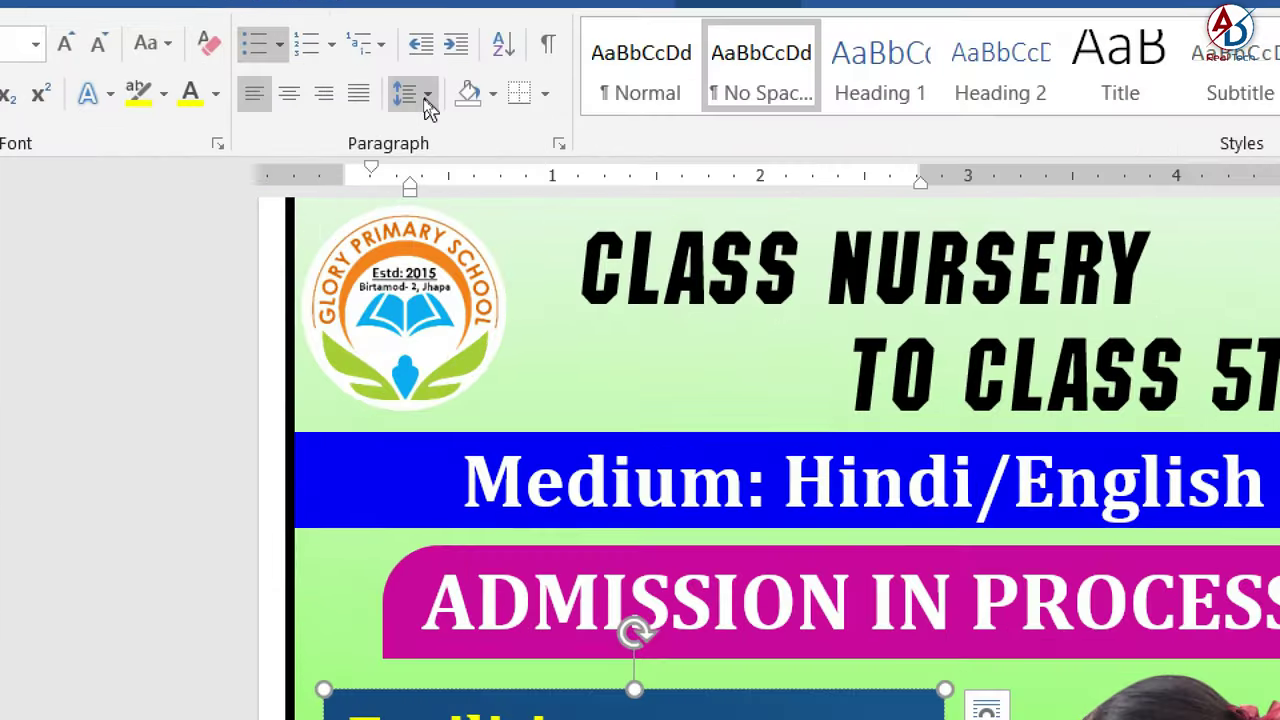
# Step: Set the bullet lines to 1.5 line spacing and bold
pyautogui.click(422, 98)
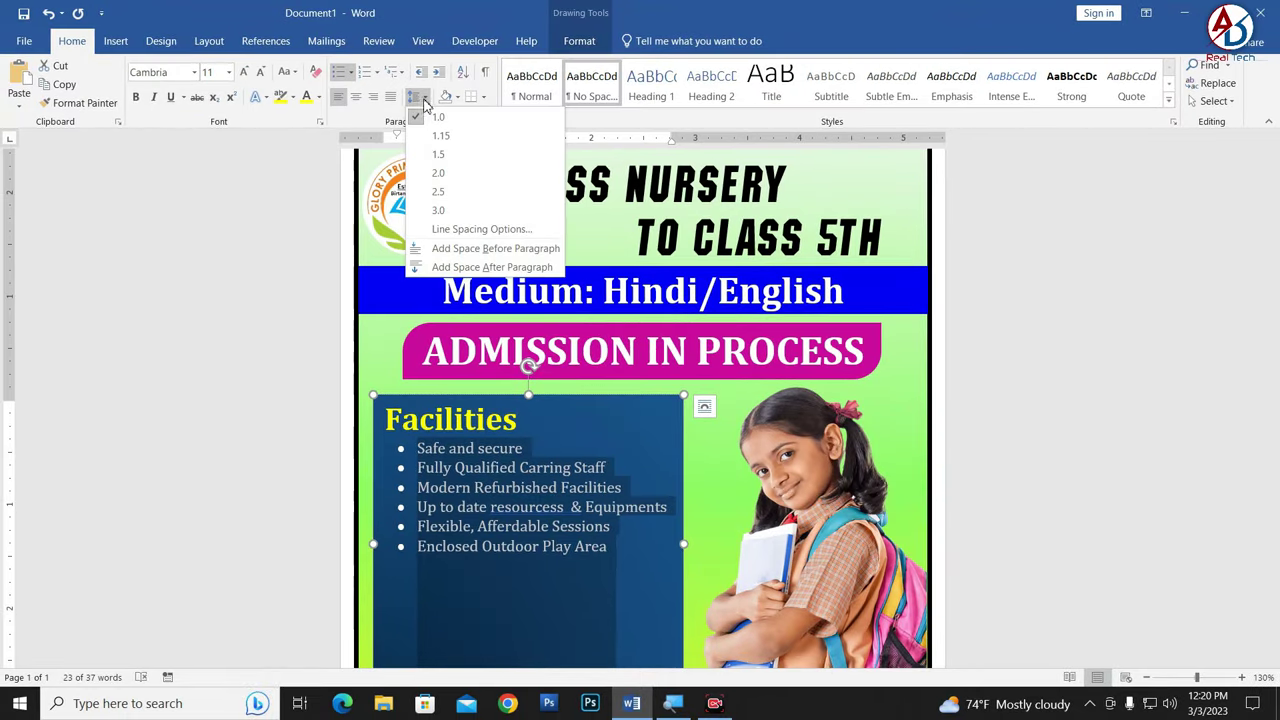
pyautogui.click(445, 155)
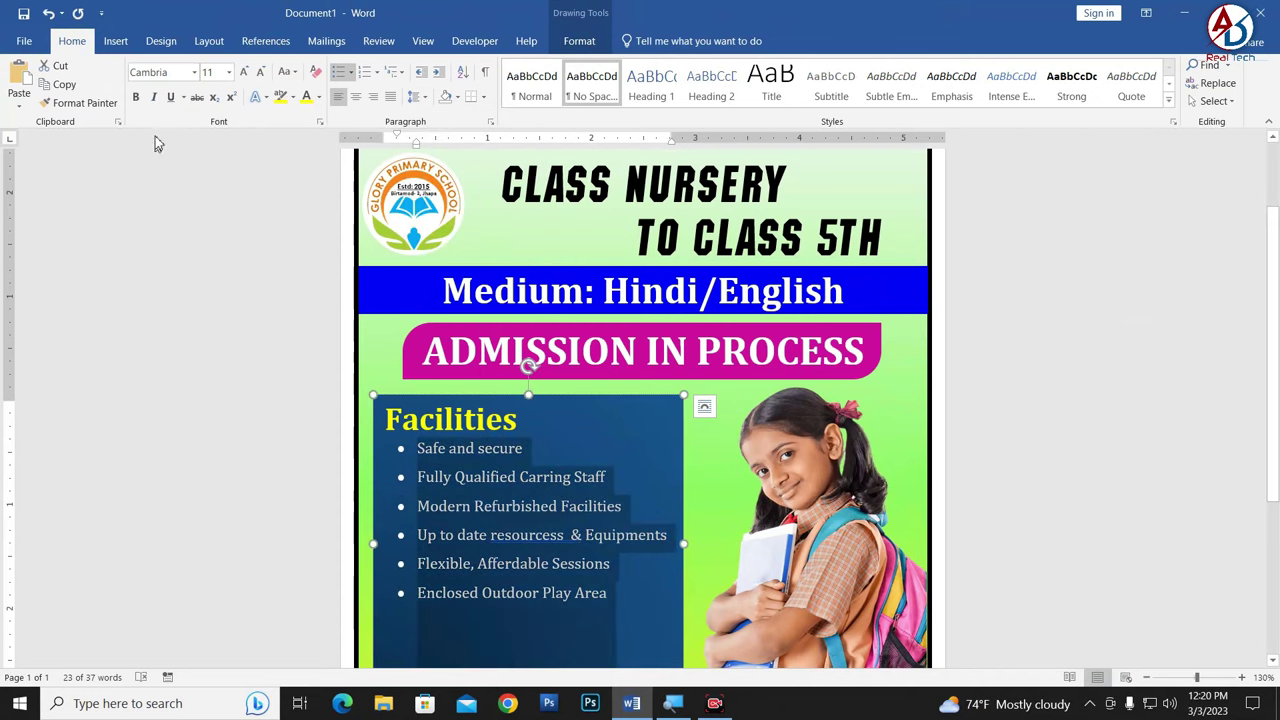
pyautogui.click(135, 97)
pyautogui.scroll(-3, 615, 495)
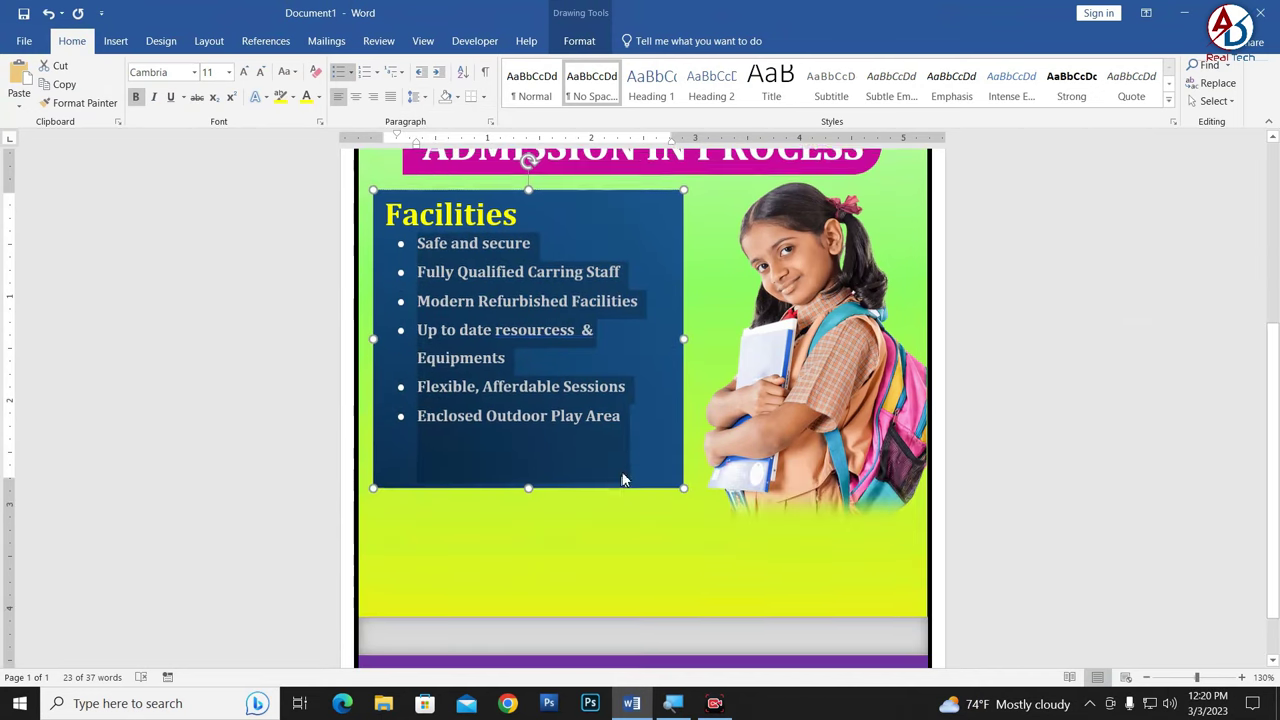
# Step: Narrow the Facilities box, reapply 1.5 spacing to its text, and shorten it
pyautogui.moveTo(681, 334); pyautogui.dragTo(652, 329)
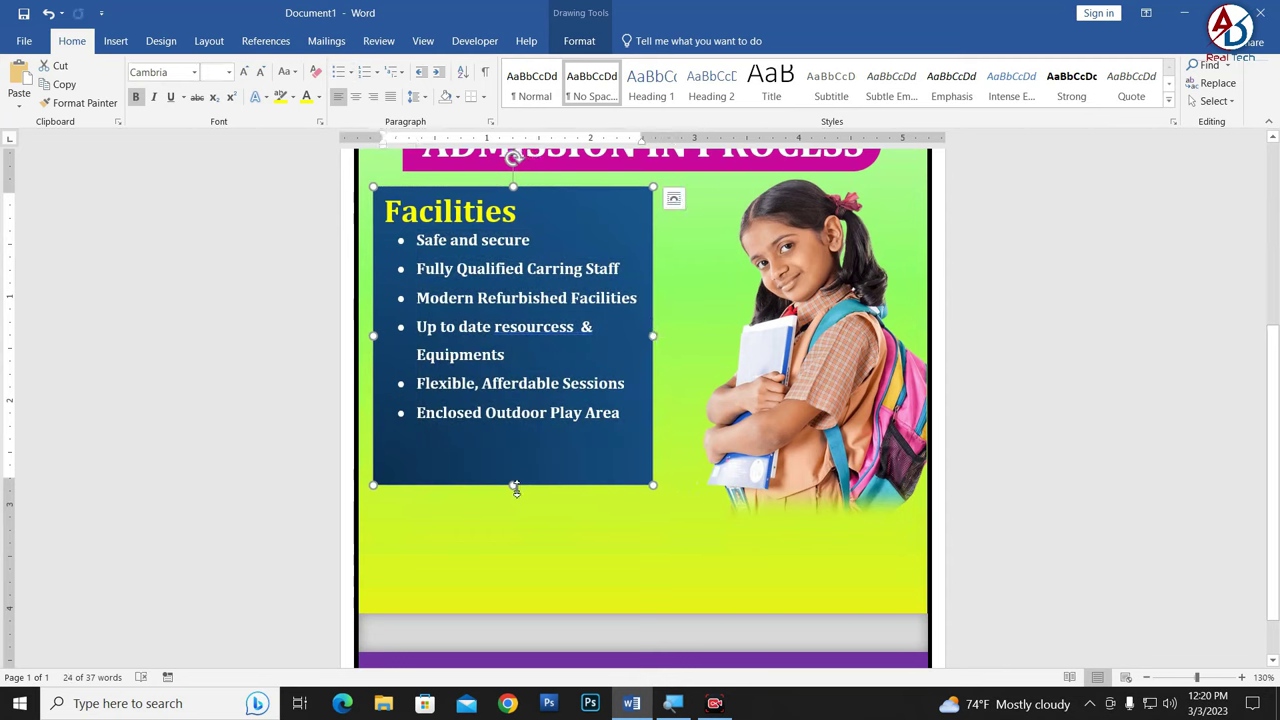
pyautogui.moveTo(514, 488); pyautogui.dragTo(514, 497)
pyautogui.hotkey('ctrl', 'a')
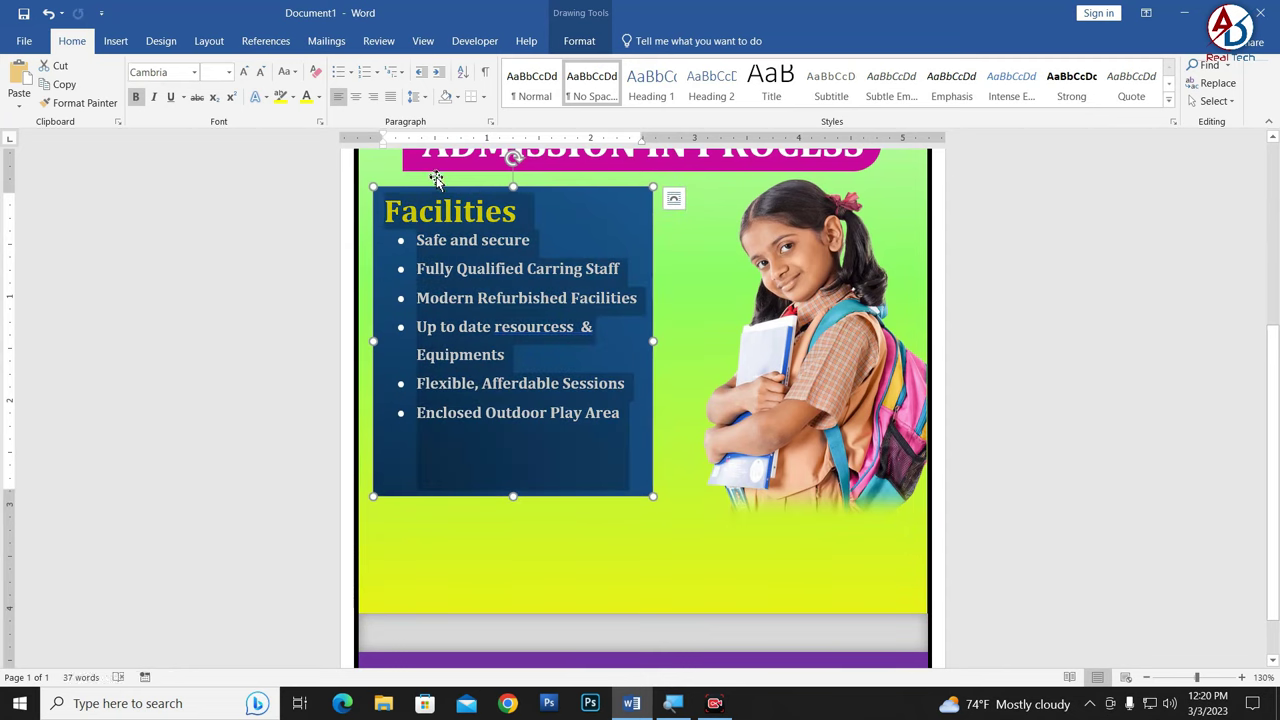
pyautogui.click(414, 96)
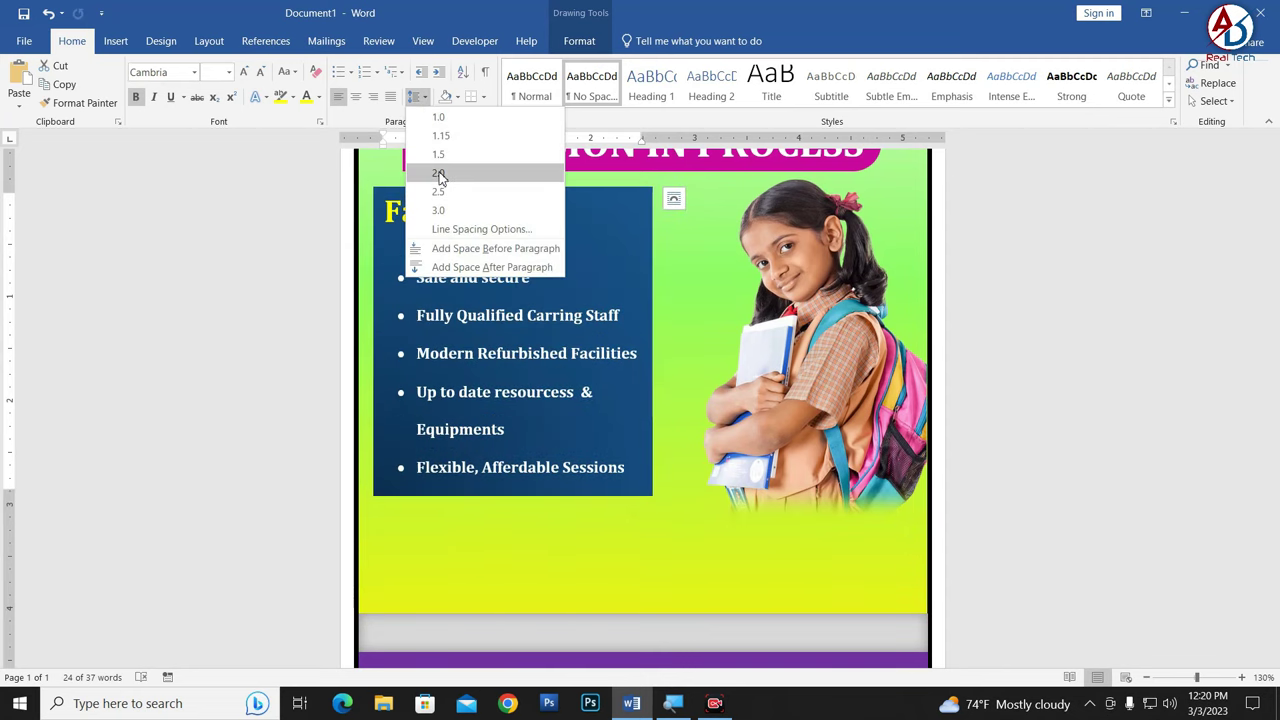
pyautogui.click(442, 156)
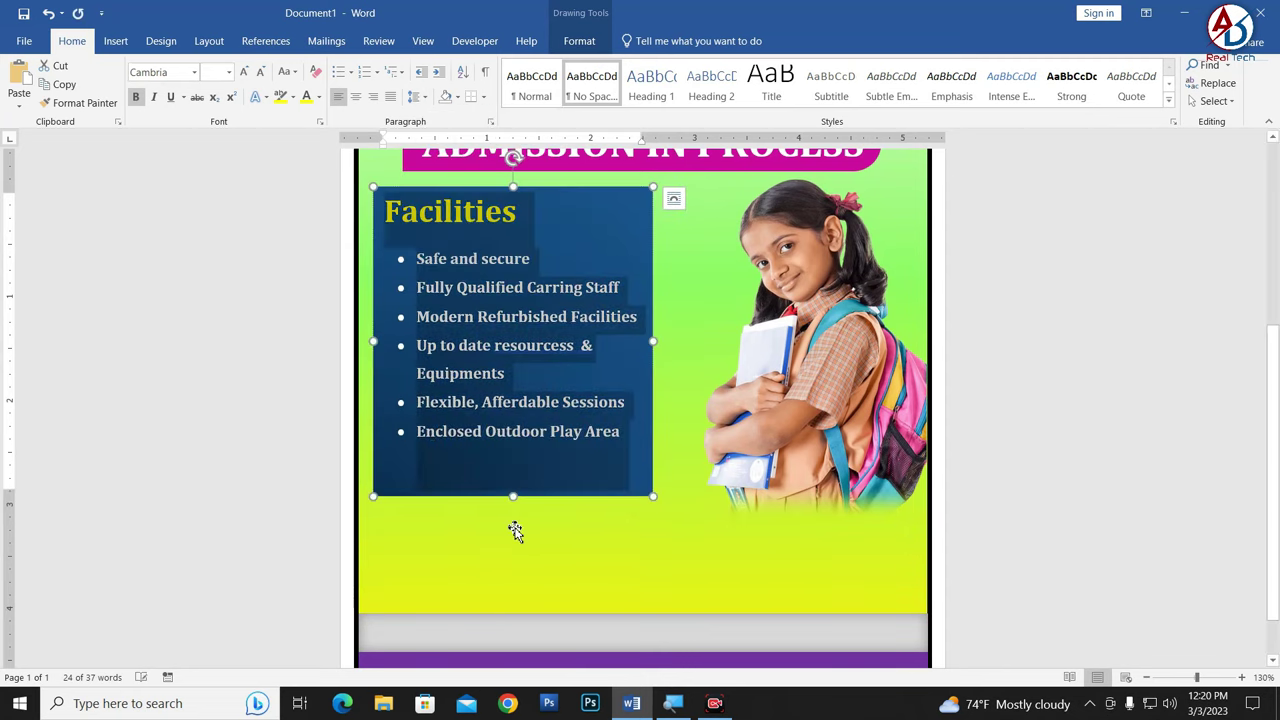
pyautogui.moveTo(512, 497); pyautogui.dragTo(514, 480)
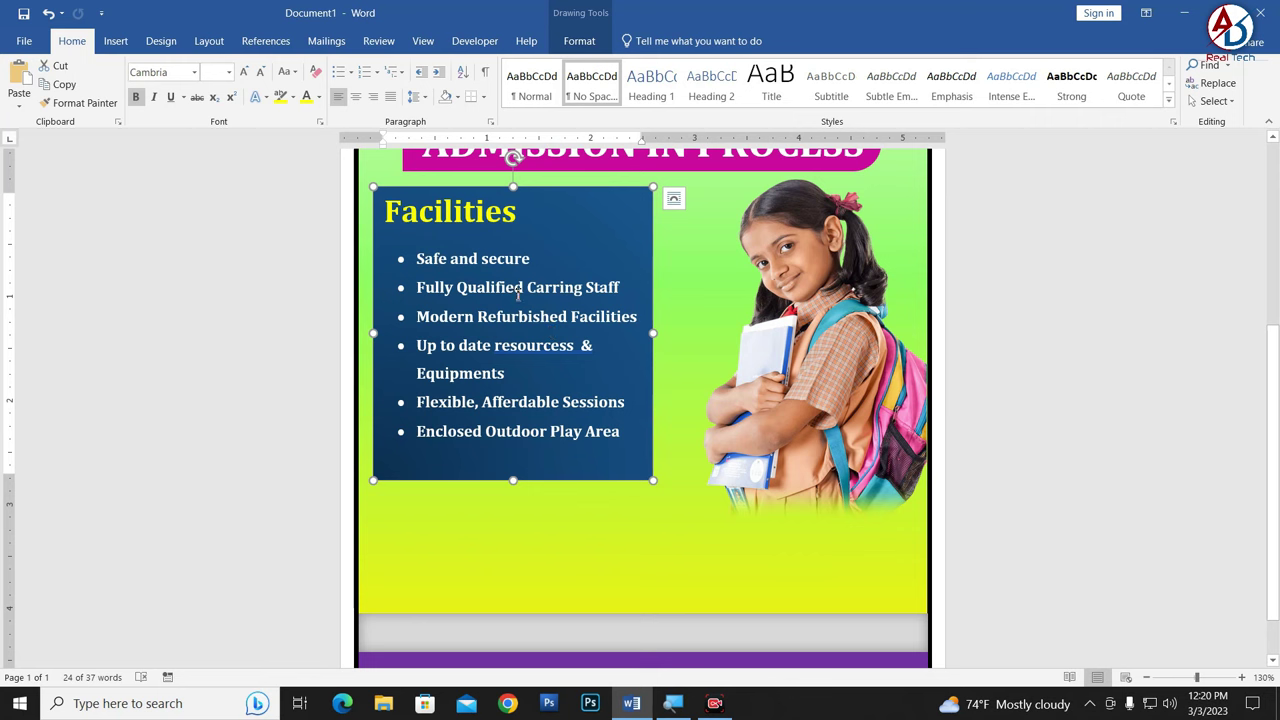
# Step: Select all the text in the Facilities box again
pyautogui.keyDown('ctrl'); pyautogui.scroll(-3, 702, 319); pyautogui.keyUp('ctrl')
pyautogui.keyDown('ctrl'); pyautogui.scroll(-3, 571, 331); pyautogui.keyUp('ctrl')
pyautogui.keyDown('ctrl'); pyautogui.scroll(3, 655, 450); pyautogui.keyUp('ctrl')
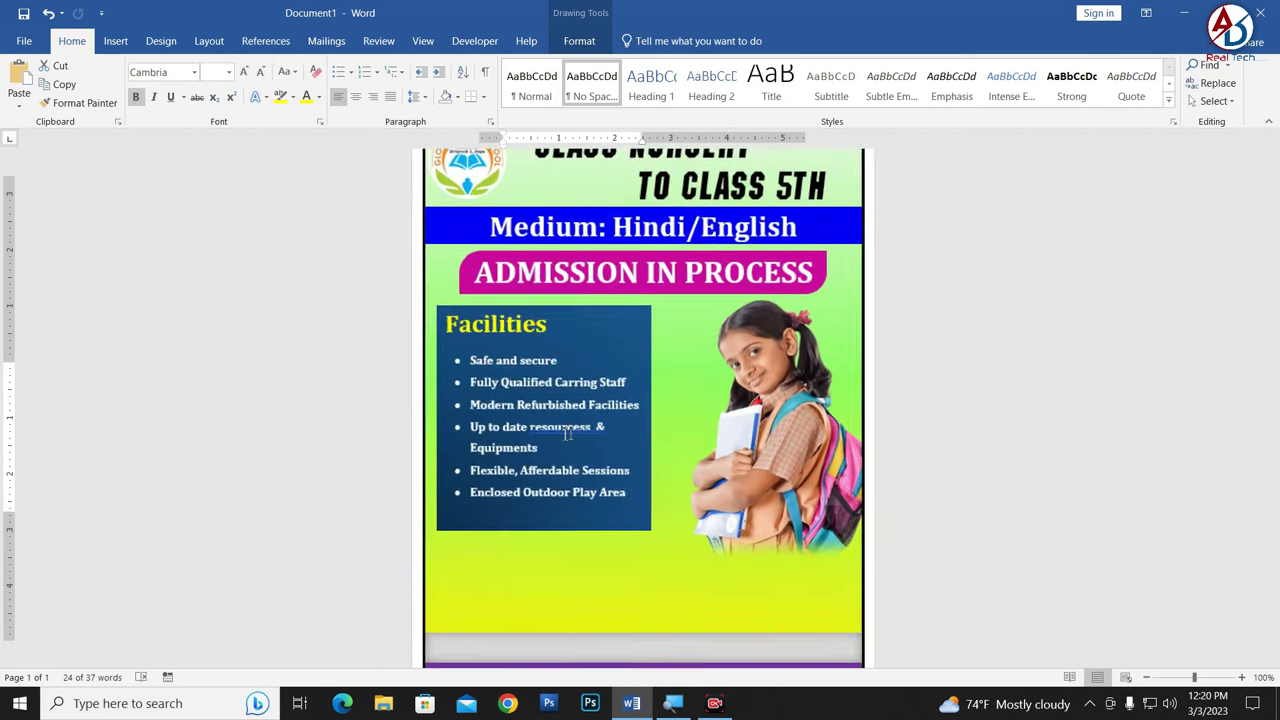
pyautogui.keyDown('ctrl'); pyautogui.scroll(2, 564, 462); pyautogui.keyUp('ctrl')
pyautogui.scroll(2, 564, 462)
pyautogui.click(500, 532)
pyautogui.scroll(-3, 503, 531)
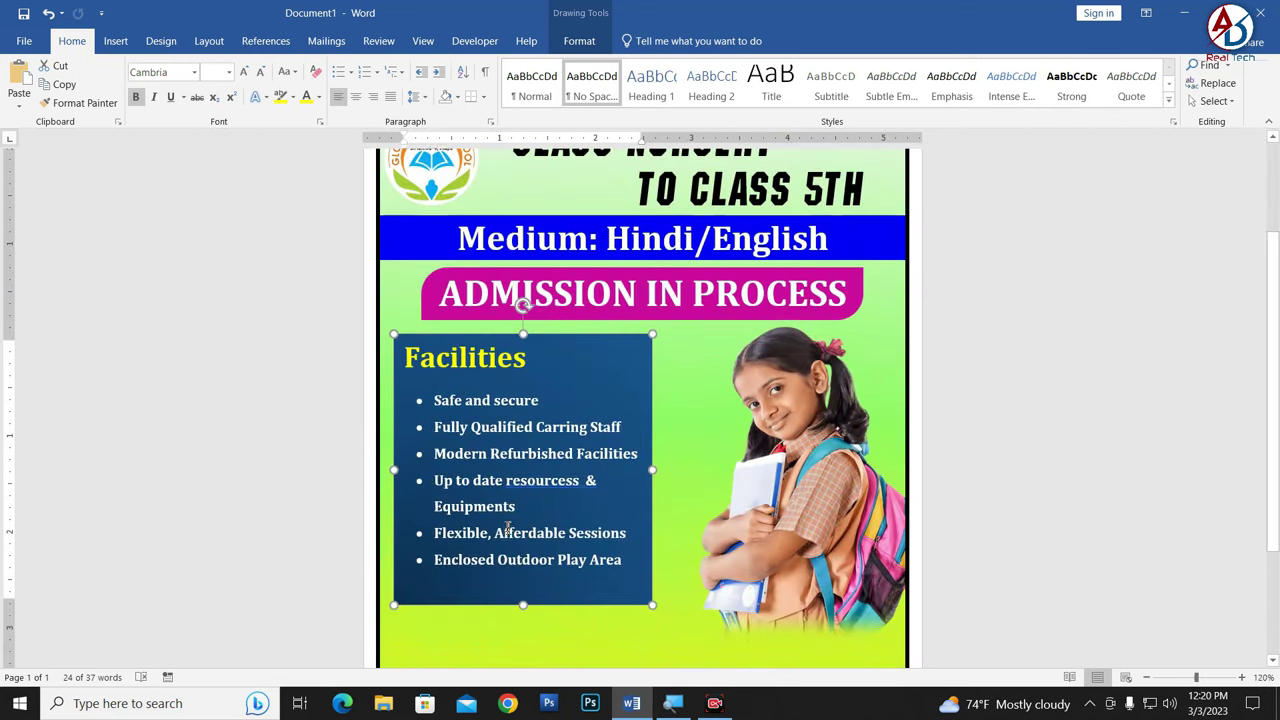
pyautogui.hotkey('ctrl', 'a')
# Step: Tighten the Facilities list's line spacing to 1.15
pyautogui.click(414, 96)
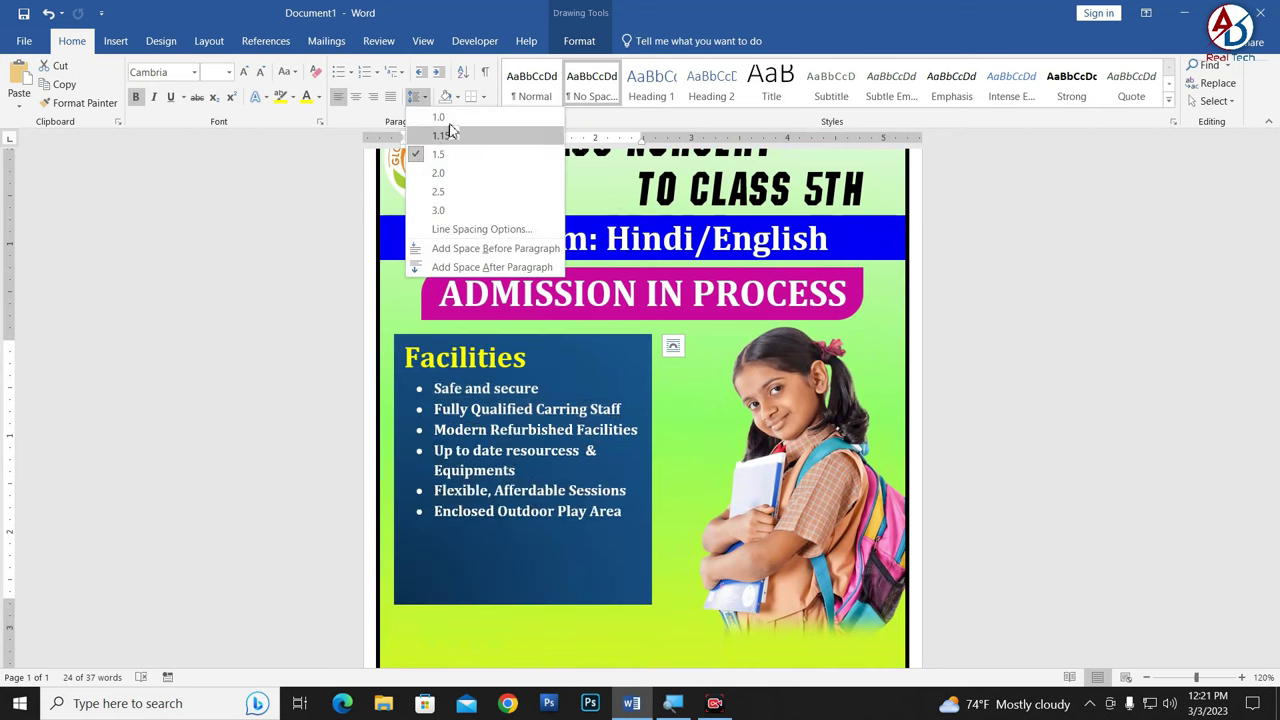
pyautogui.click(437, 121)
pyautogui.click(656, 480)
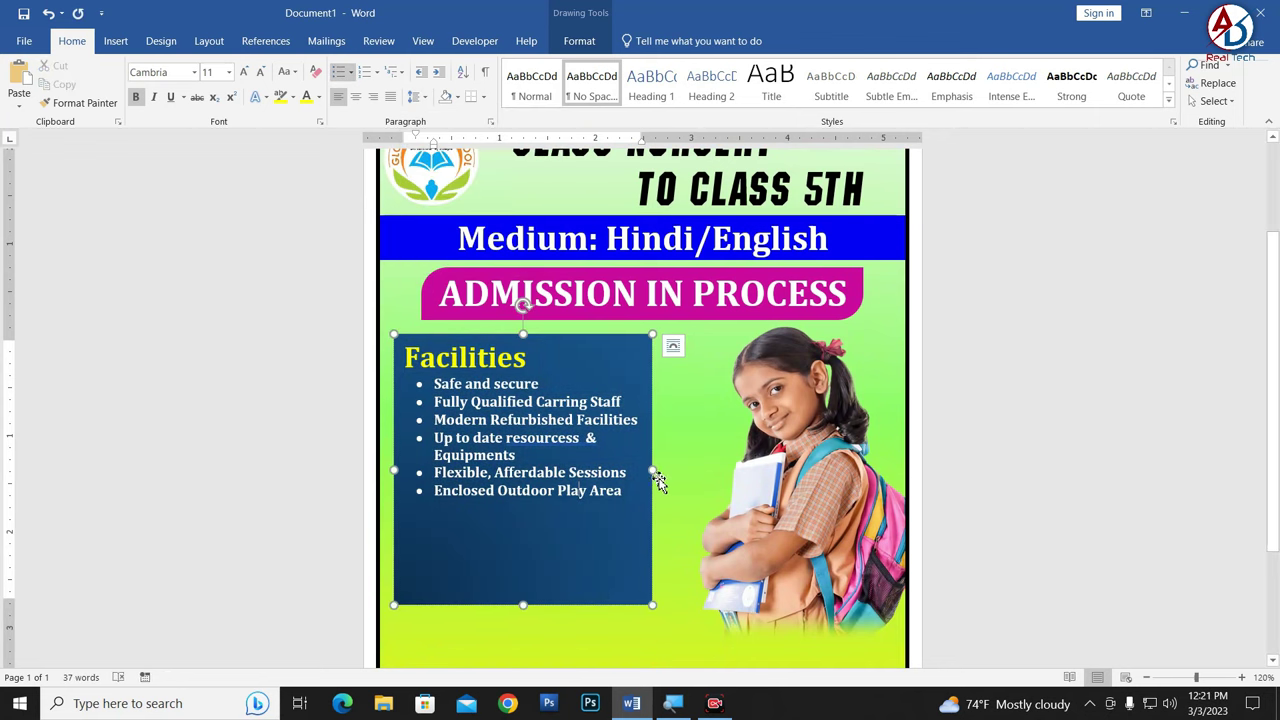
# Step: Widen the Facilities box and shorten its height to fit the bullet list
pyautogui.moveTo(654, 469); pyautogui.dragTo(672, 470)
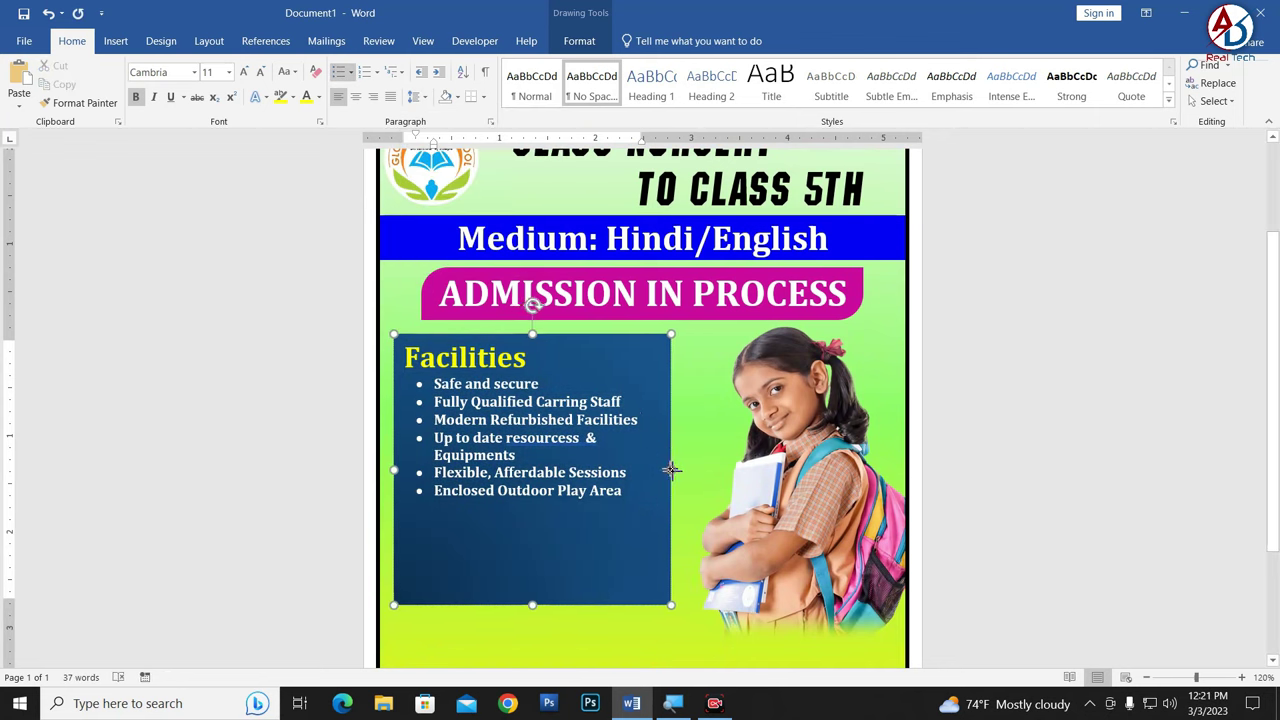
pyautogui.moveTo(672, 470); pyautogui.dragTo(696, 469)
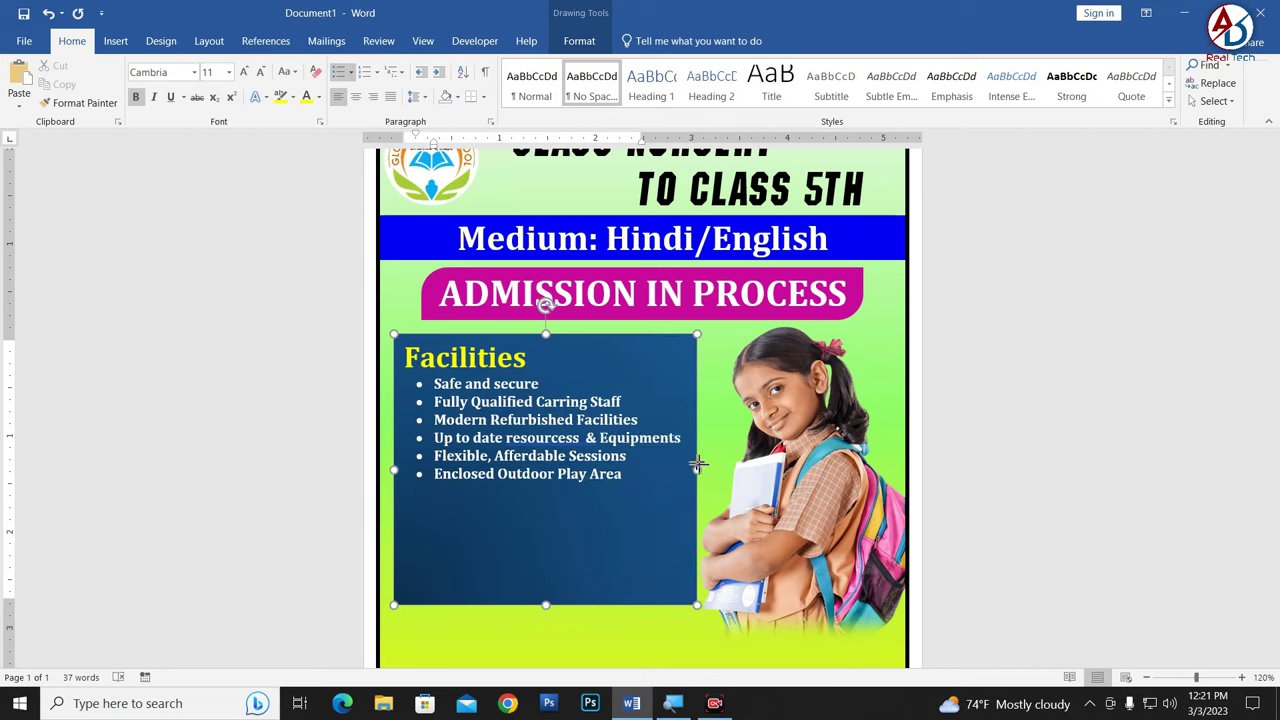
pyautogui.moveTo(545, 606); pyautogui.dragTo(568, 510)
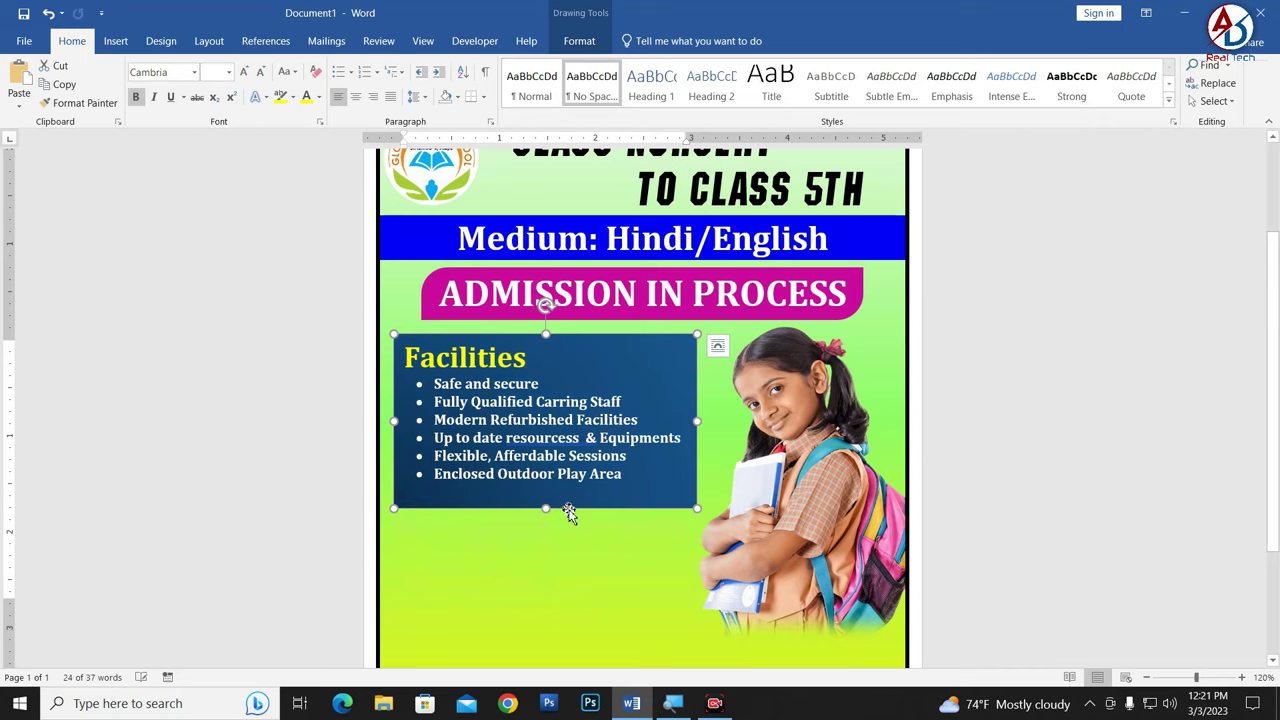
pyautogui.moveTo(546, 510); pyautogui.dragTo(547, 498)
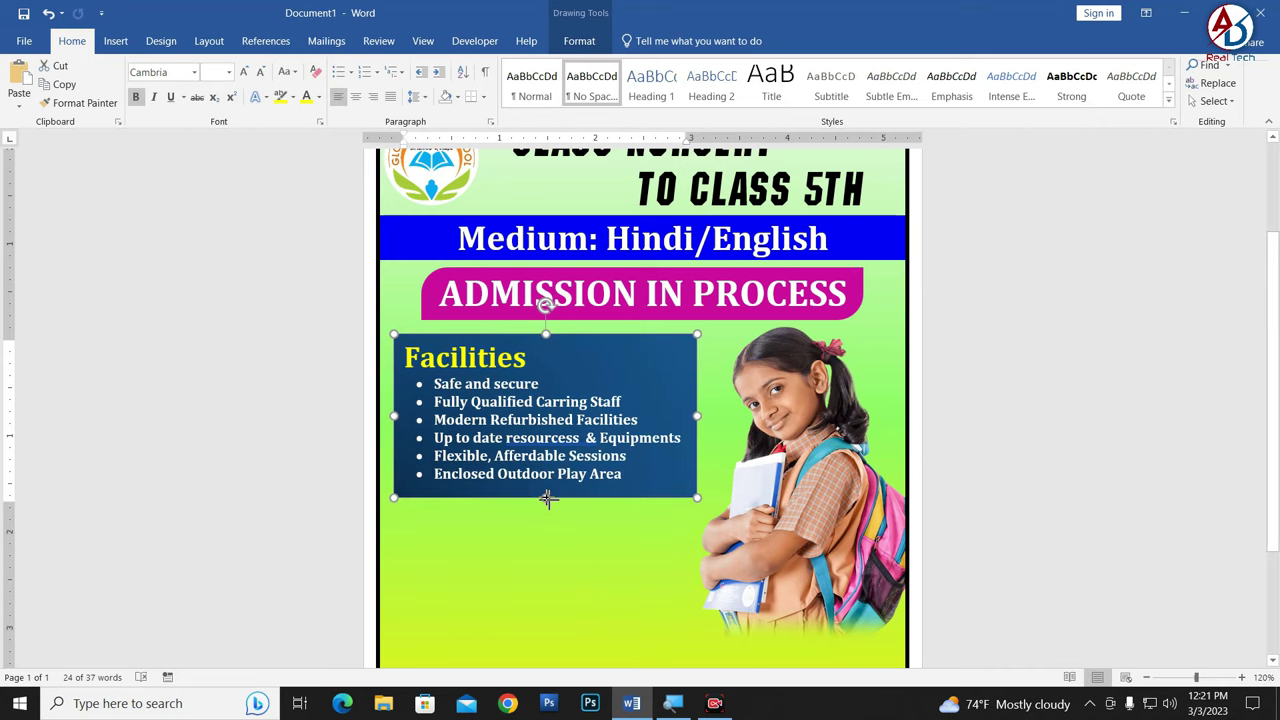
pyautogui.scroll(-6, 540, 470)
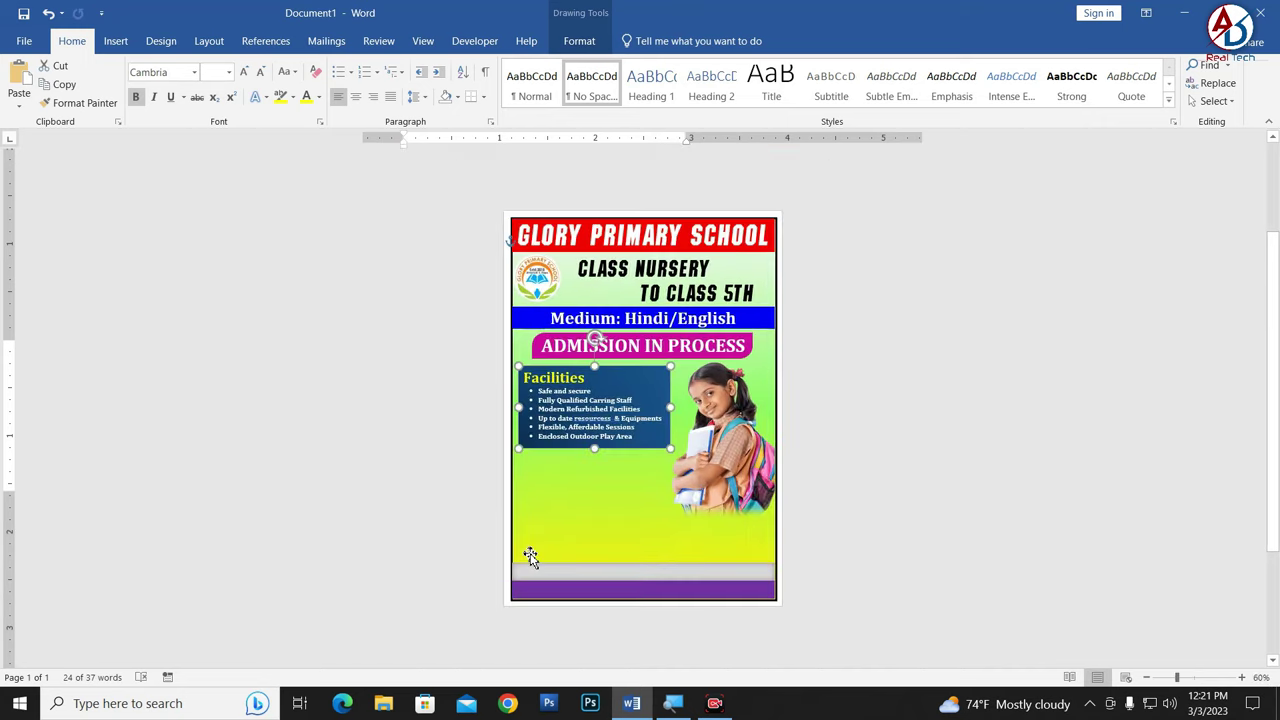
# Step: Return the six bullet lines to regular weight instead of bold
pyautogui.scroll(-3, 560, 557)
pyautogui.scroll(3, 600, 557)
pyautogui.scroll(1, 609, 549)
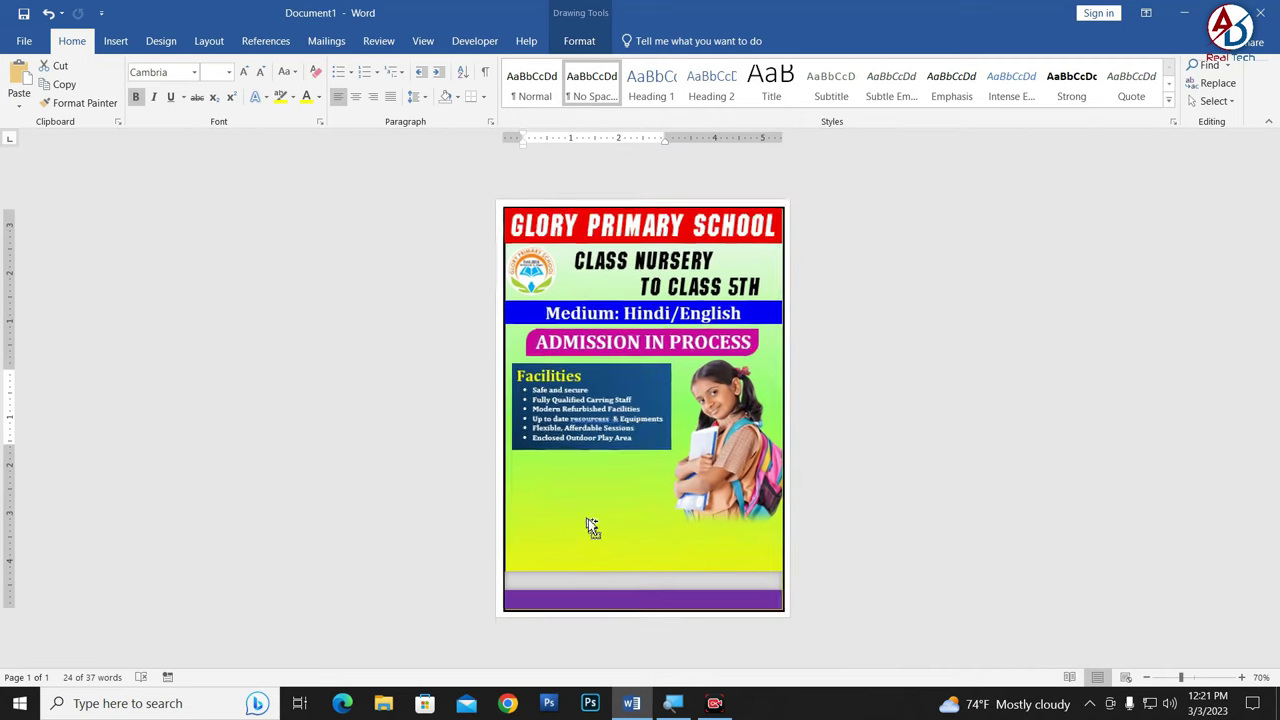
pyautogui.scroll(1, 589, 523)
pyautogui.scroll(3, 613, 502)
pyautogui.scroll(1, 640, 492)
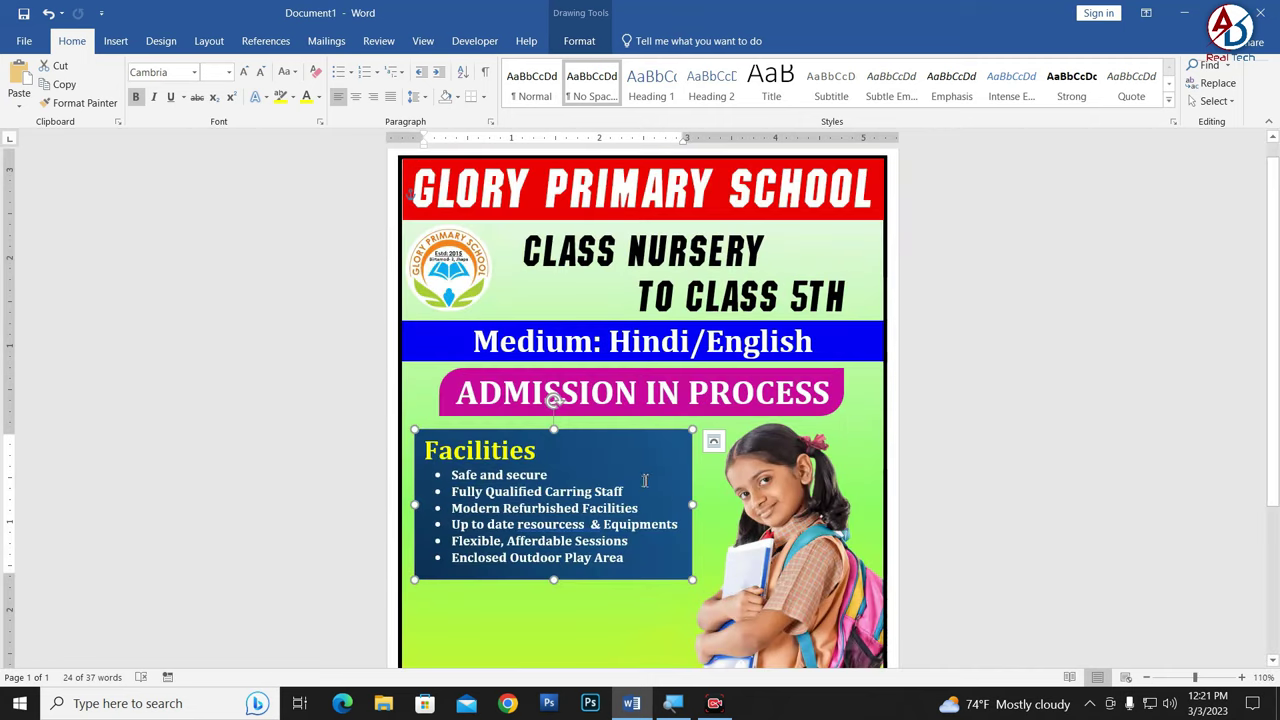
pyautogui.click(493, 513)
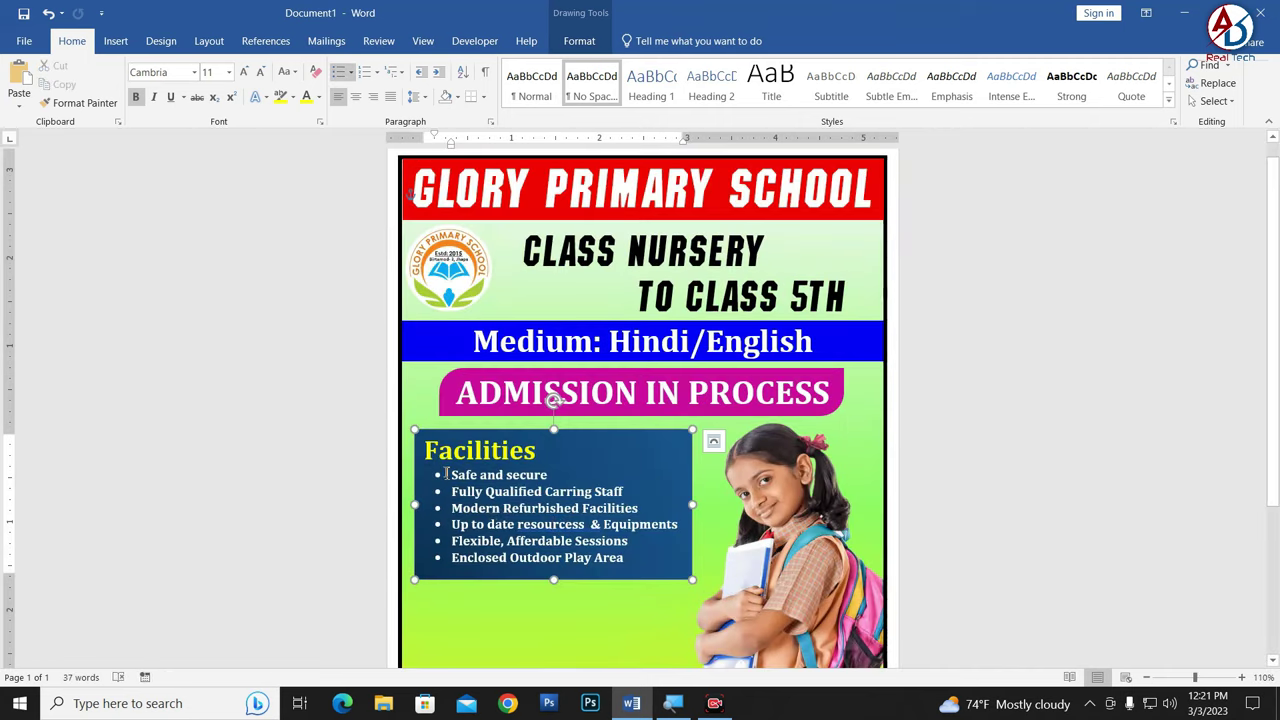
pyautogui.moveTo(450, 474); pyautogui.dragTo(652, 558)
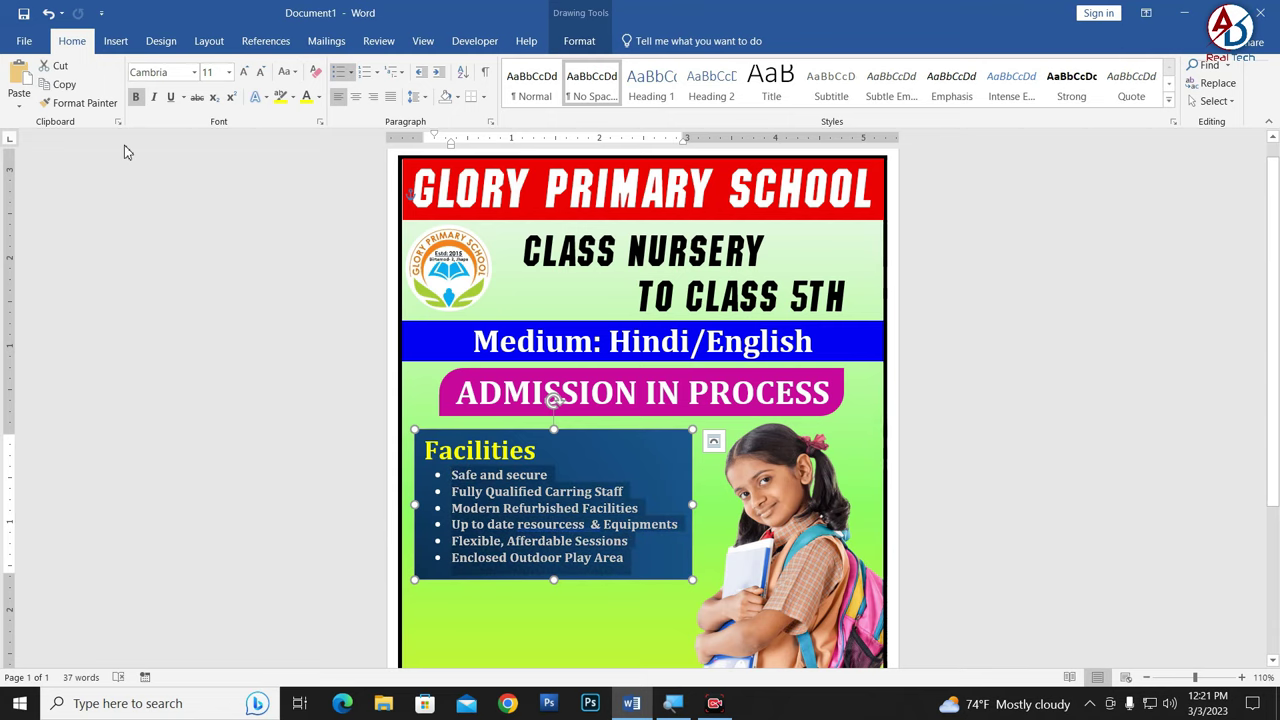
pyautogui.click(136, 99)
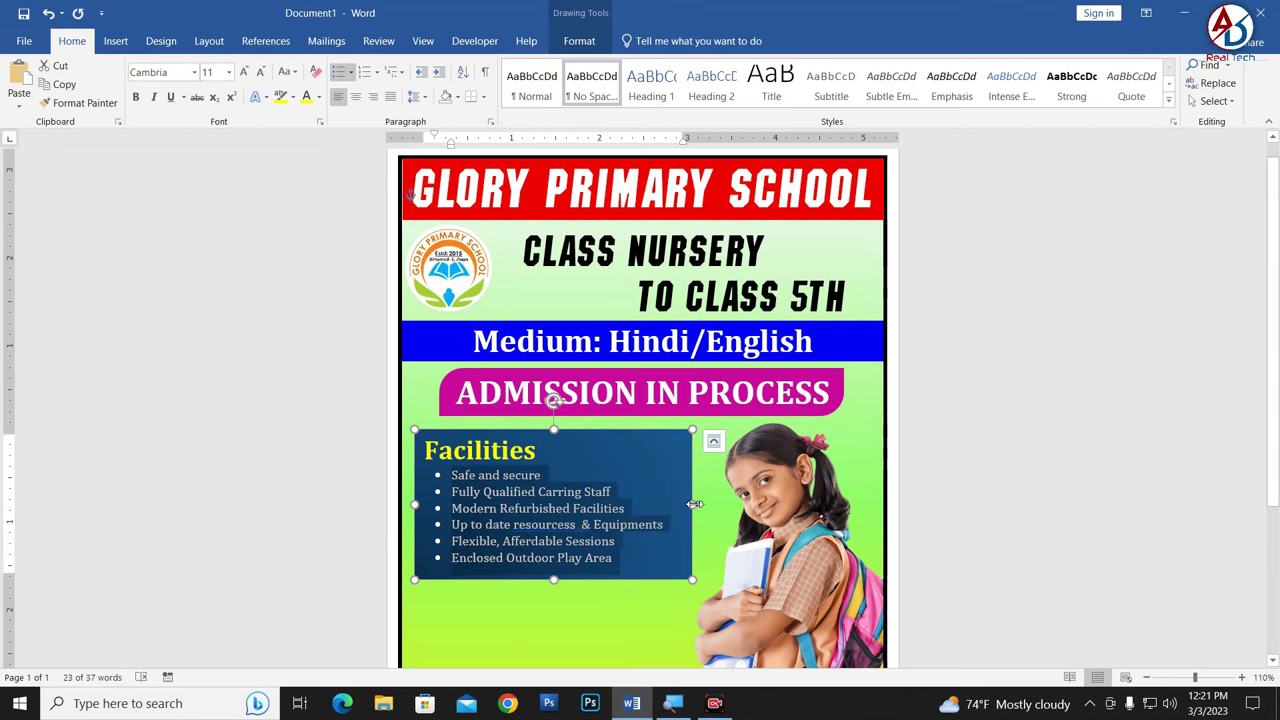
# Step: Narrow the Facilities box slightly and check the layout
pyautogui.moveTo(694, 504); pyautogui.dragTo(677, 504)
pyautogui.click(520, 546)
pyautogui.keyDown('ctrl'); pyautogui.scroll(-2, 520, 546); pyautogui.keyUp('ctrl')
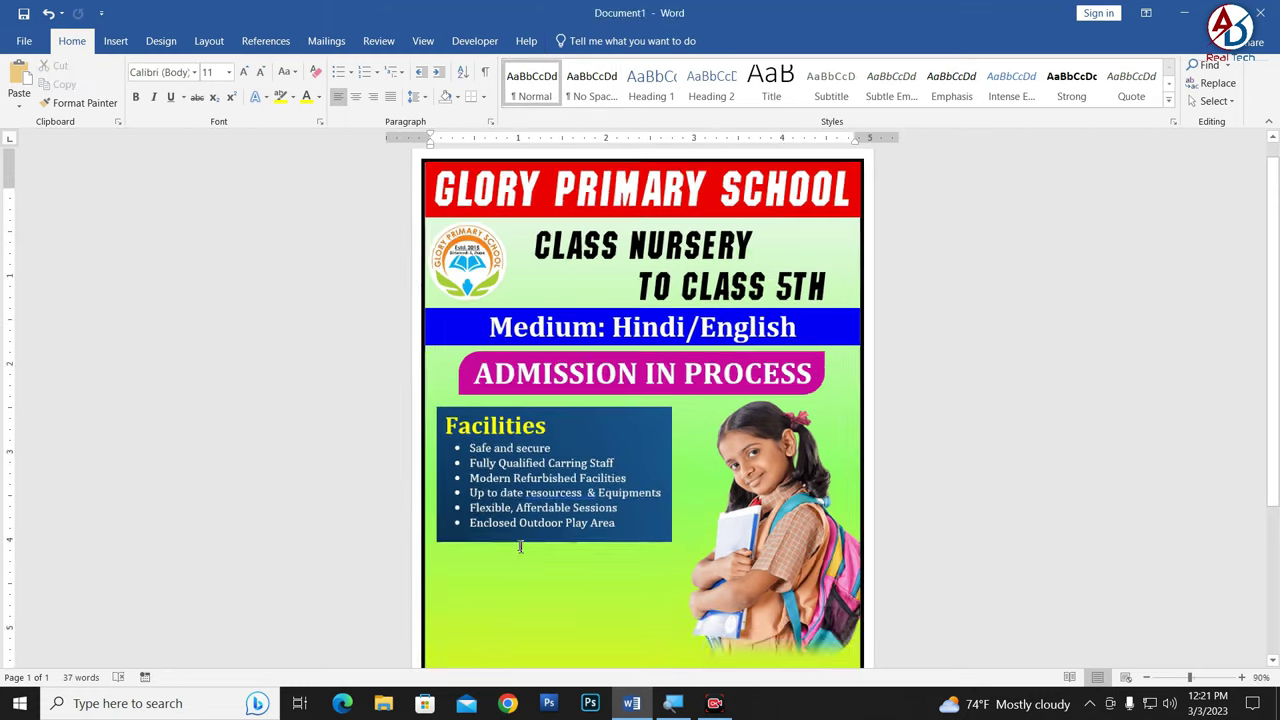
pyautogui.keyDown('ctrl'); pyautogui.scroll(-2, 524, 540); pyautogui.keyUp('ctrl')
pyautogui.keyDown('ctrl'); pyautogui.scroll(1, 600, 450); pyautogui.keyUp('ctrl')
# Step: Give the Facilities box a shadow effect
pyautogui.click(650, 390)
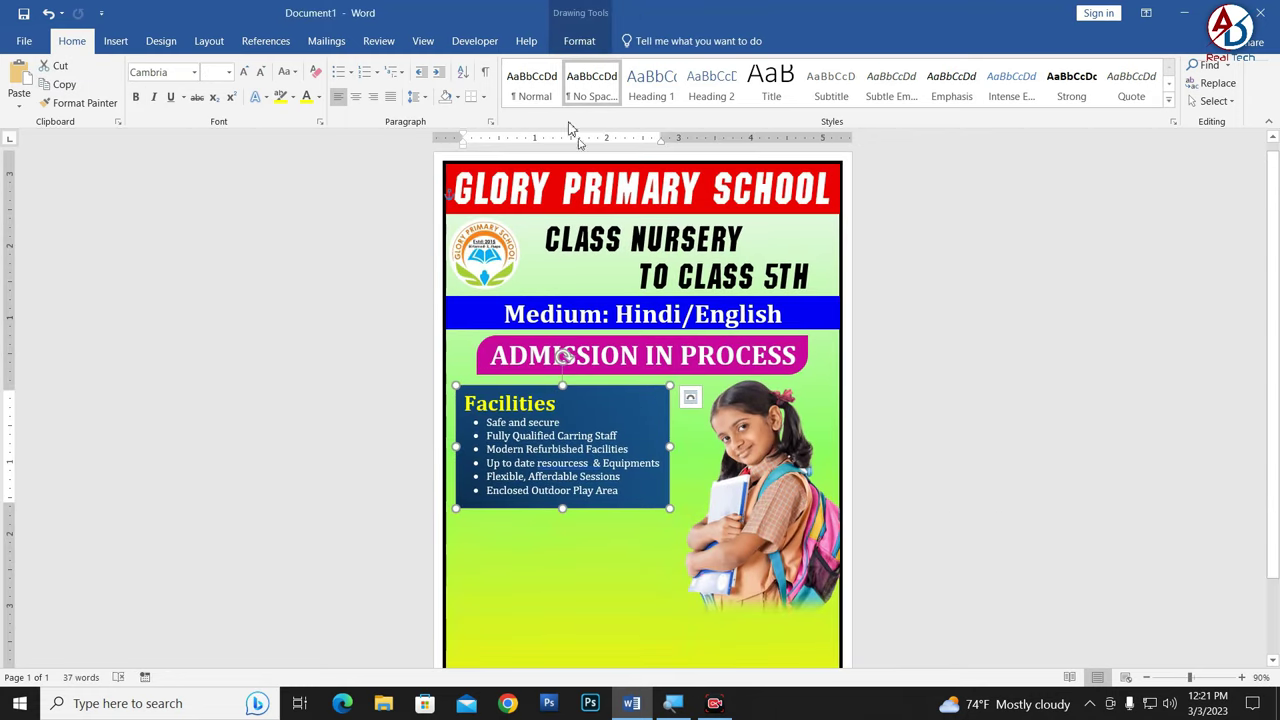
pyautogui.click(578, 41)
pyautogui.click(425, 101)
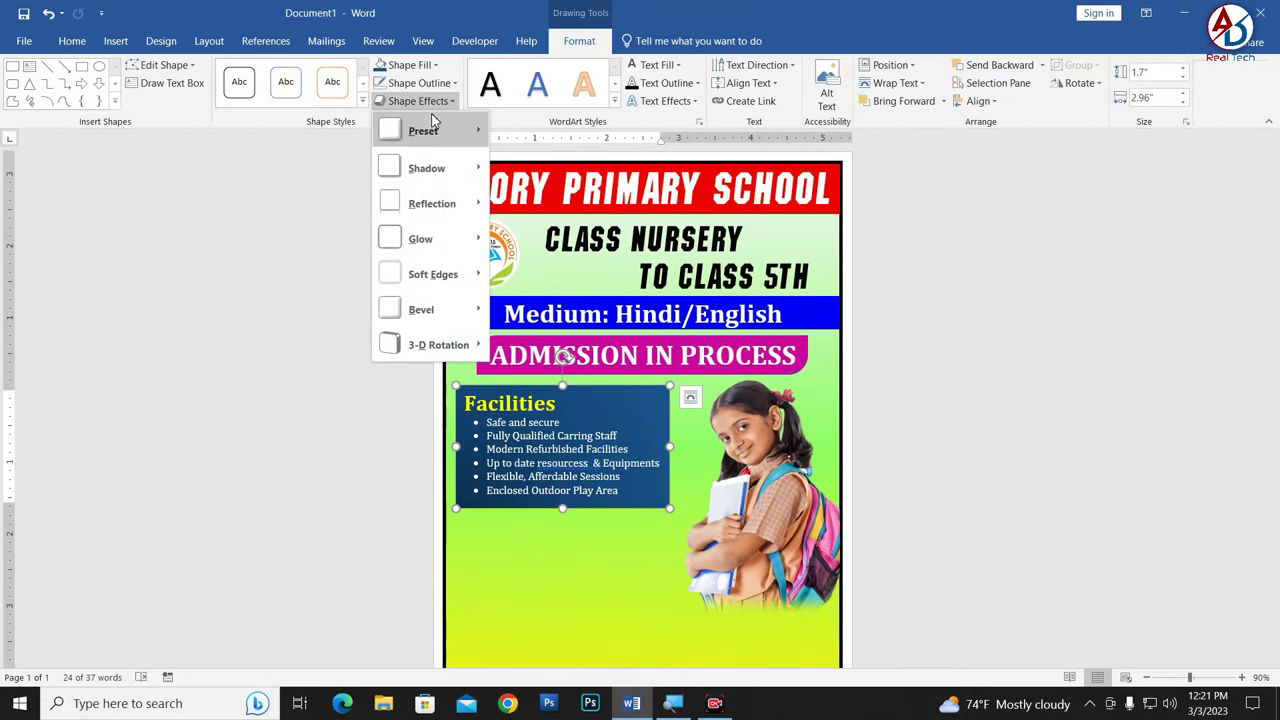
pyautogui.click(560, 297)
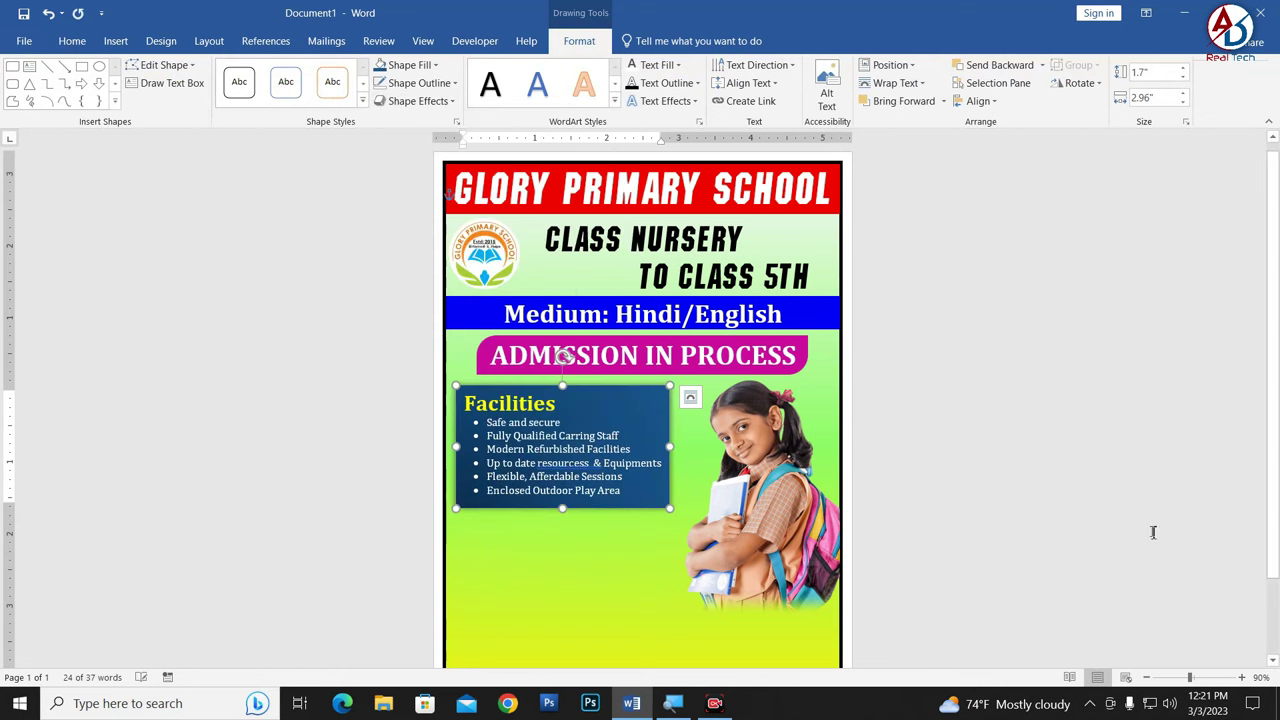
pyautogui.click(1152, 532)
pyautogui.keyDown('ctrl'); pyautogui.scroll(-1, 643, 517); pyautogui.keyUp('ctrl')
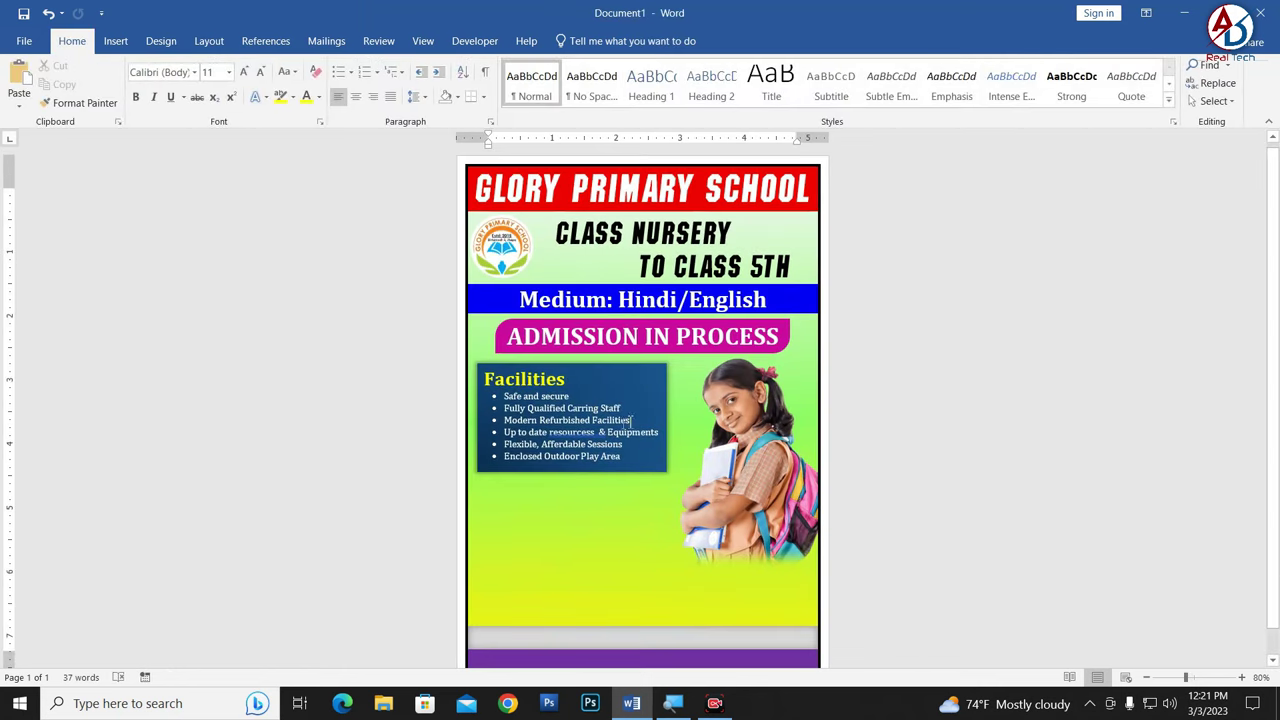
# Step: Add a white outline to the Facilities box
pyautogui.click(651, 366)
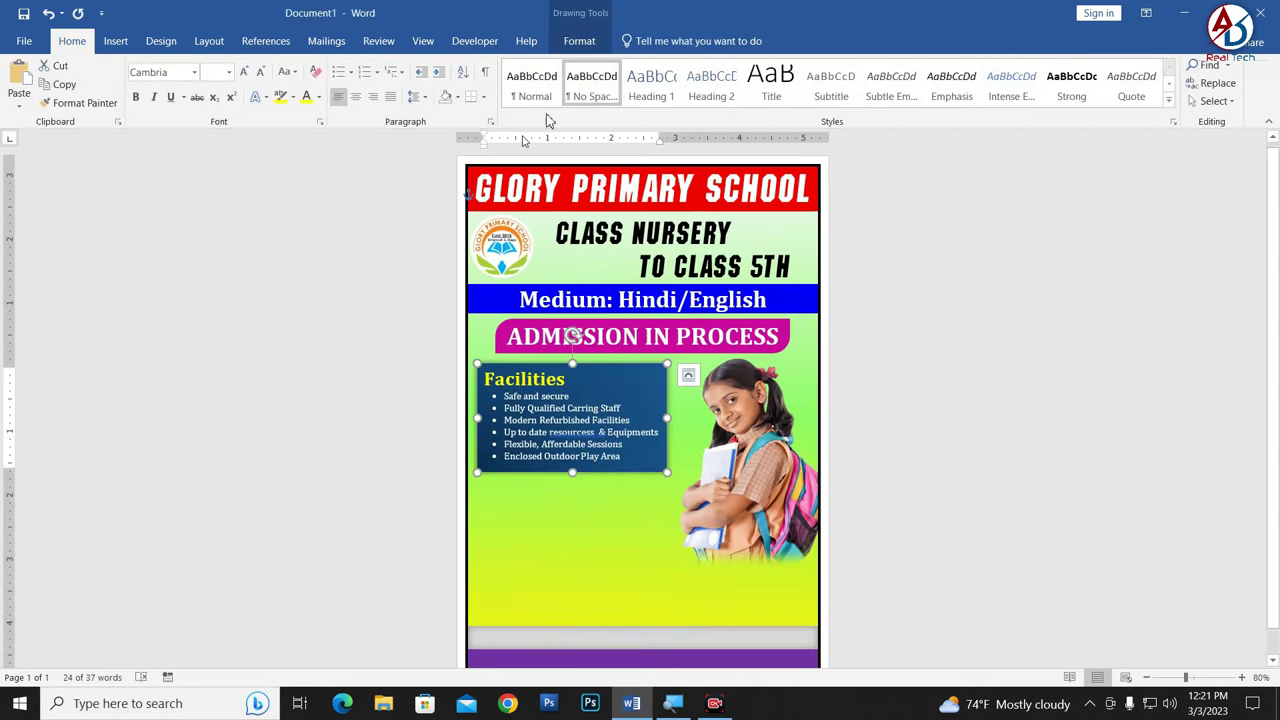
pyautogui.click(578, 41)
pyautogui.click(403, 84)
pyautogui.click(379, 119)
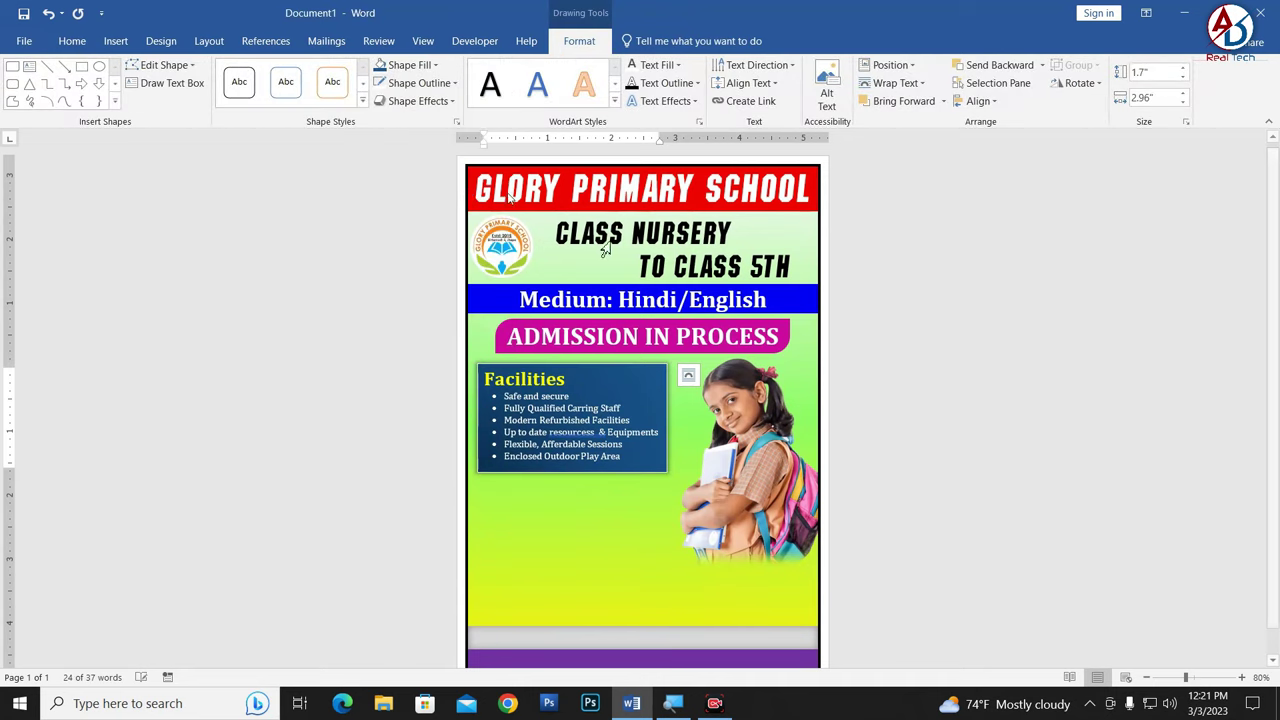
pyautogui.click(246, 251)
pyautogui.keyDown('ctrl'); pyautogui.scroll(-2, 621, 425); pyautogui.keyUp('ctrl')
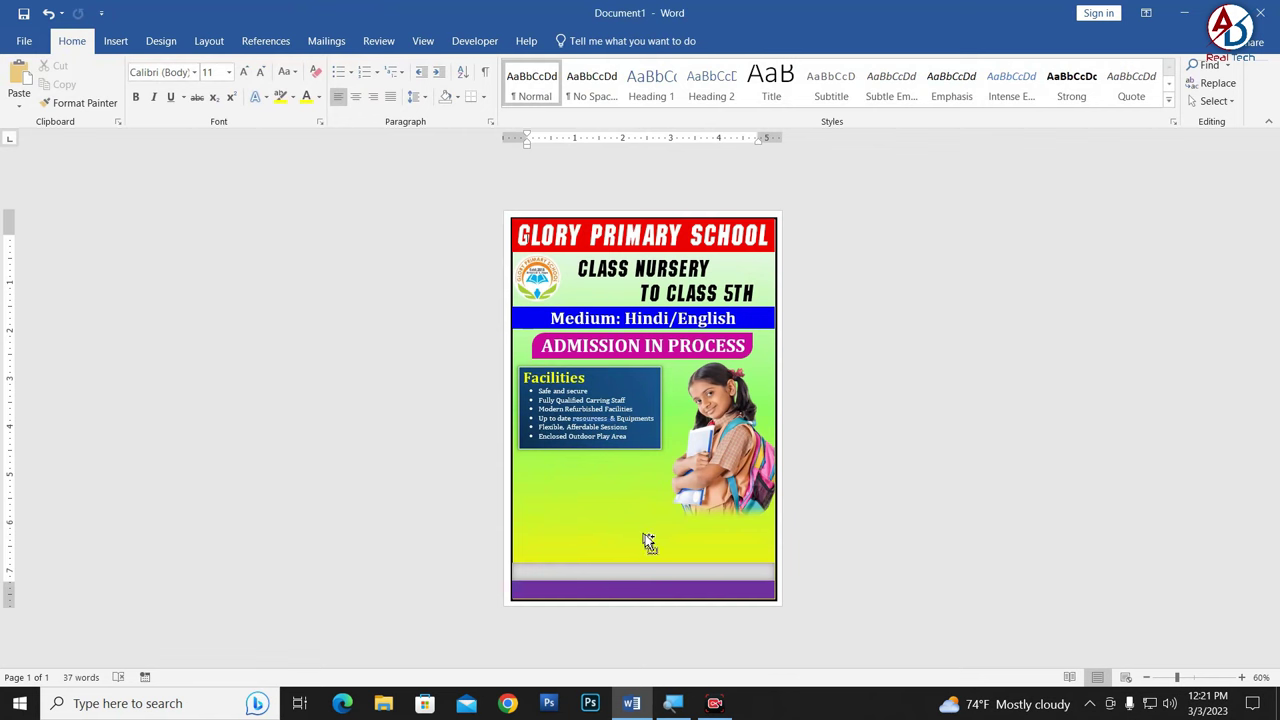
pyautogui.keyDown('ctrl'); pyautogui.scroll(1, 600, 535); pyautogui.keyUp('ctrl')
pyautogui.keyDown('ctrl'); pyautogui.scroll(1, 548, 530); pyautogui.keyUp('ctrl')
pyautogui.keyDown('ctrl'); pyautogui.scroll(1, 540, 555); pyautogui.keyUp('ctrl')
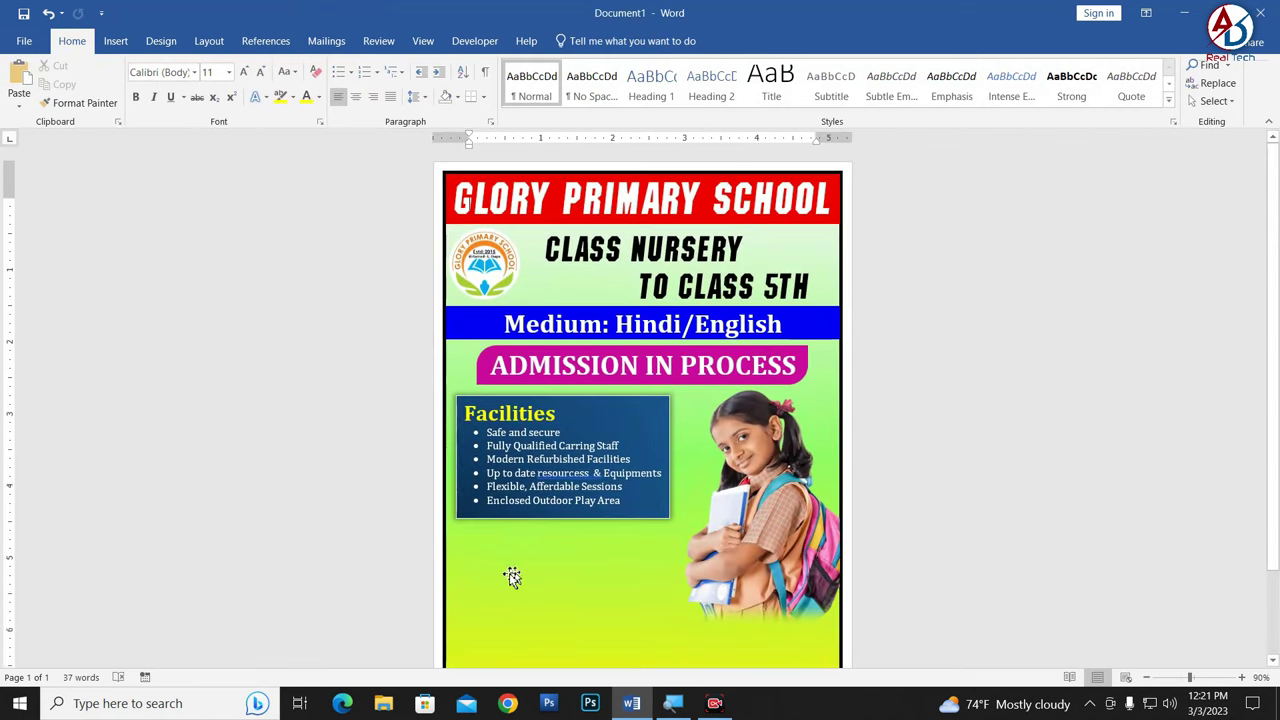
pyautogui.scroll(-2, 545, 578)
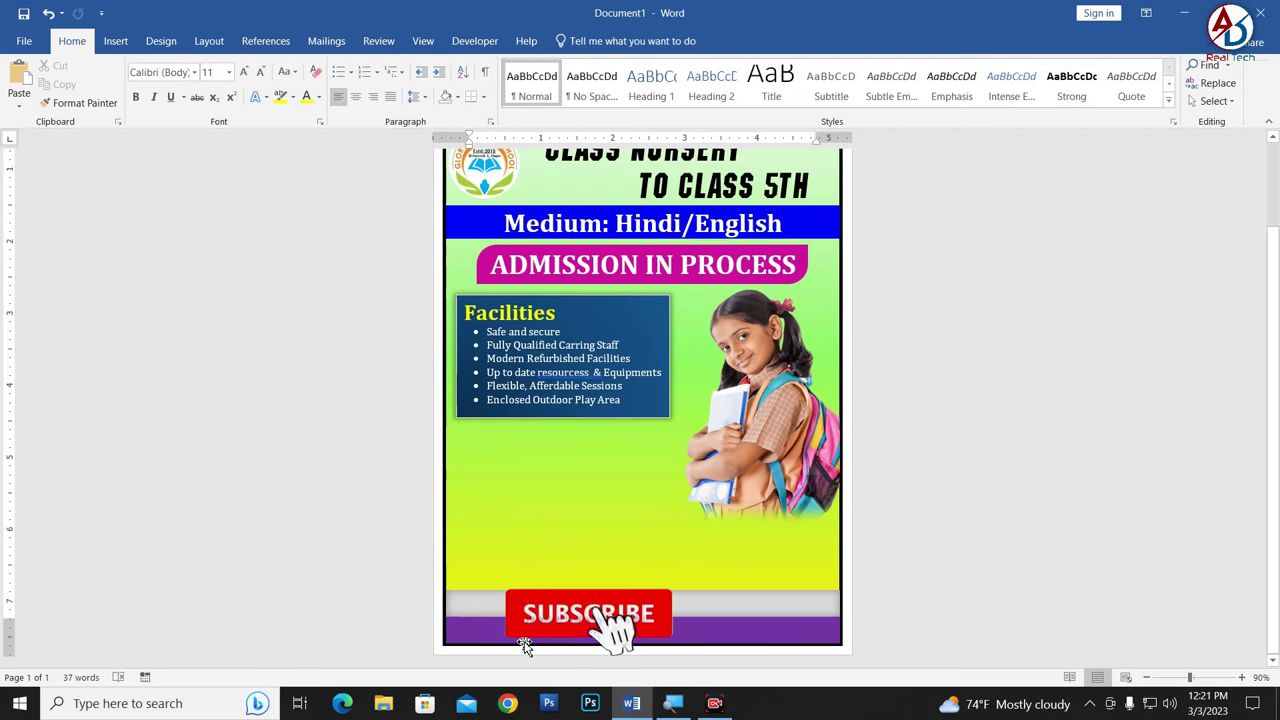
# Step: Duplicate the ADMISSION box, retype it as 'Well Experience Teacher', and fit it below Facilities
pyautogui.click(565, 261)
pyautogui.moveTo(584, 281); pyautogui.dragTo(567, 516)
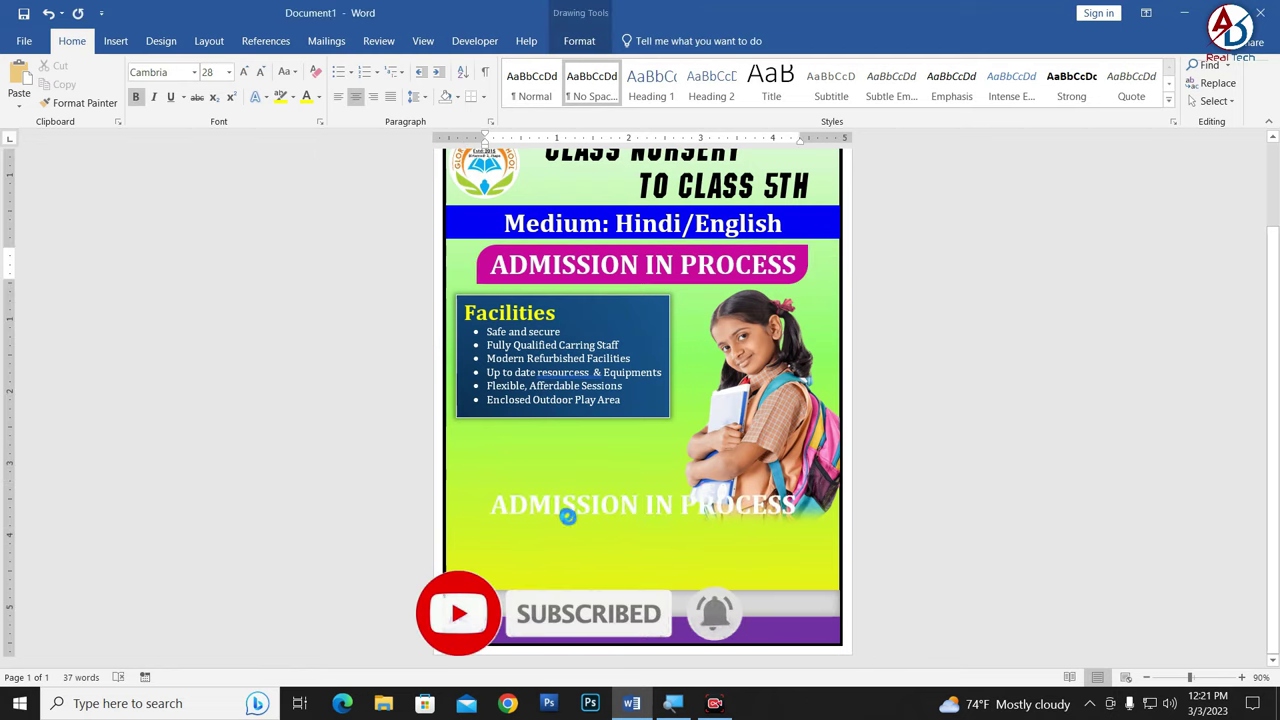
pyautogui.tripleClick(590, 509)
pyautogui.write('We')
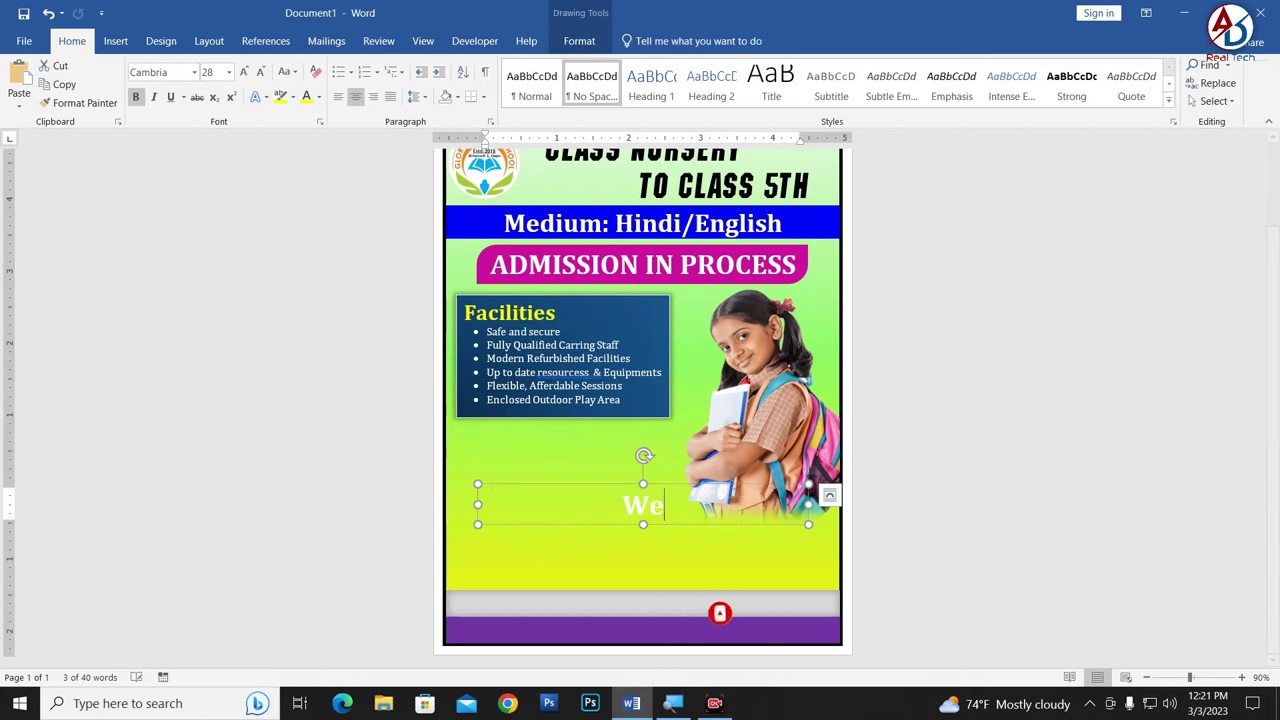
pyautogui.write('ll Experience Teacher')
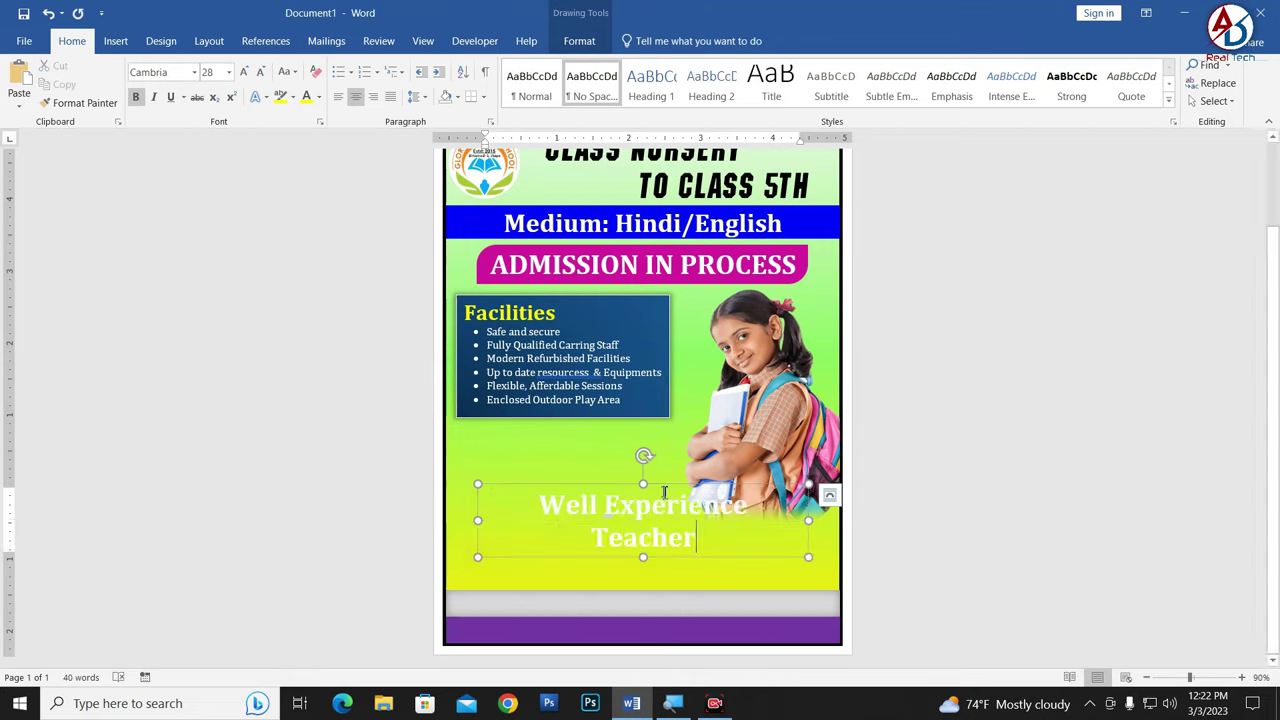
pyautogui.moveTo(653, 481); pyautogui.dragTo(642, 430)
pyautogui.moveTo(781, 467)
pyautogui.mouseDown()
pyautogui.moveTo(679, 467)
pyautogui.moveTo(641, 424)
pyautogui.mouseUp()
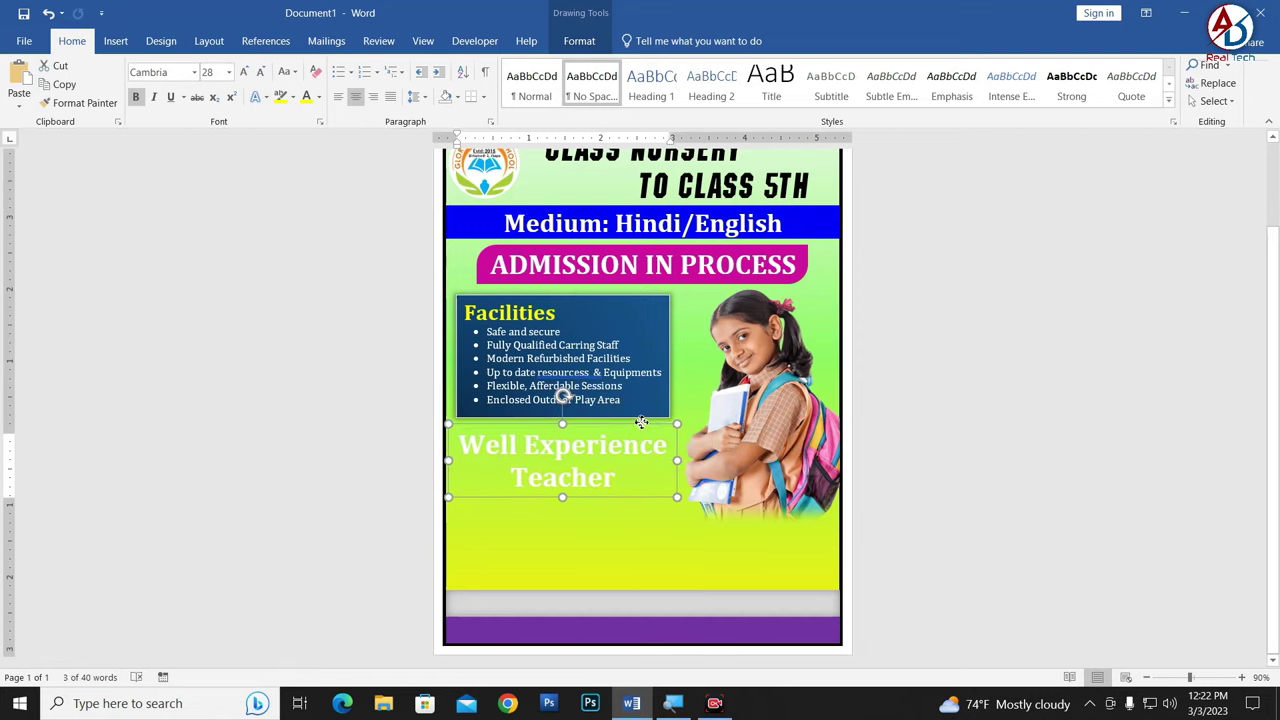
# Step: Colour the Well Experience Teacher heading dark blue
pyautogui.click(318, 100)
pyautogui.click(349, 274)
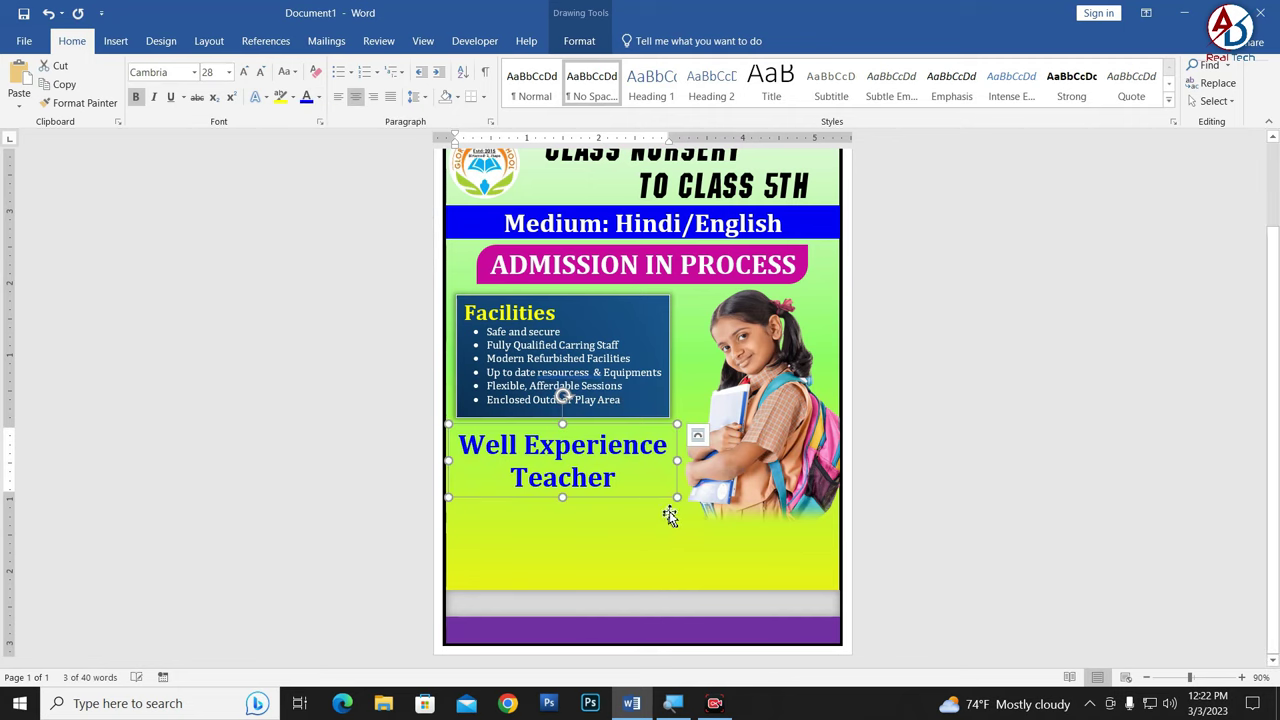
pyautogui.click(579, 41)
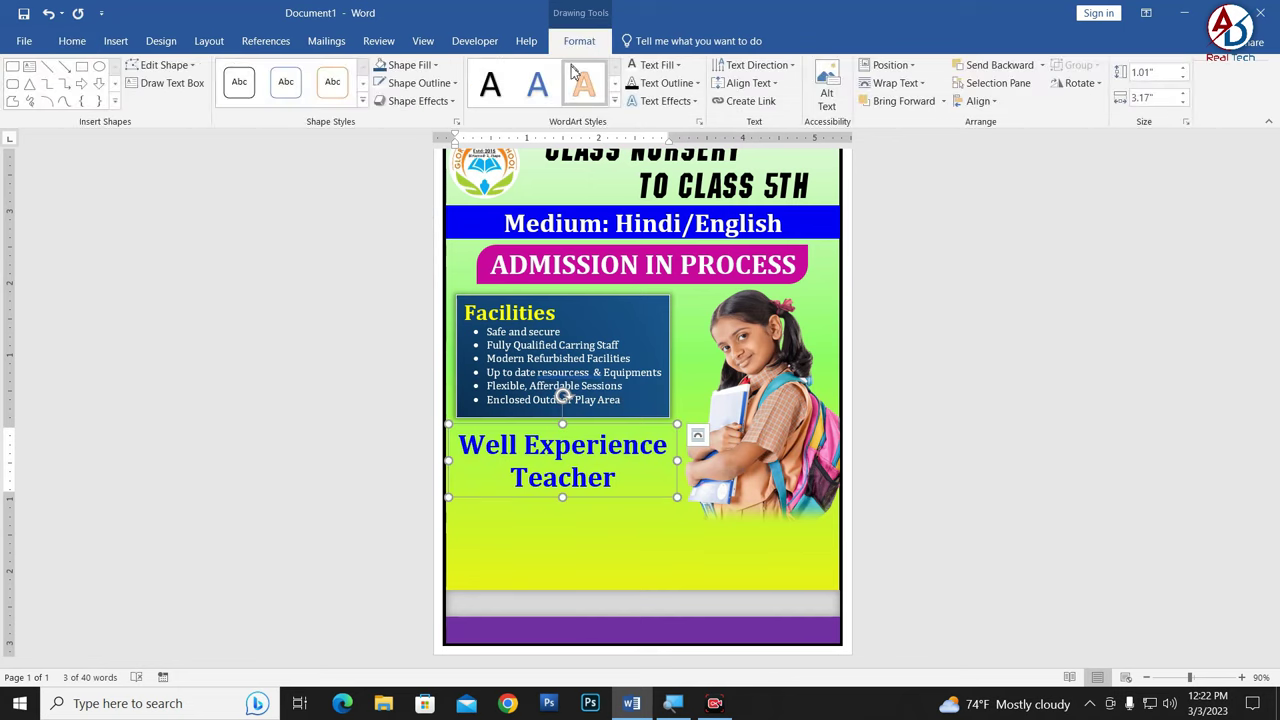
pyautogui.click(660, 83)
pyautogui.click(630, 146)
pyautogui.click(674, 460)
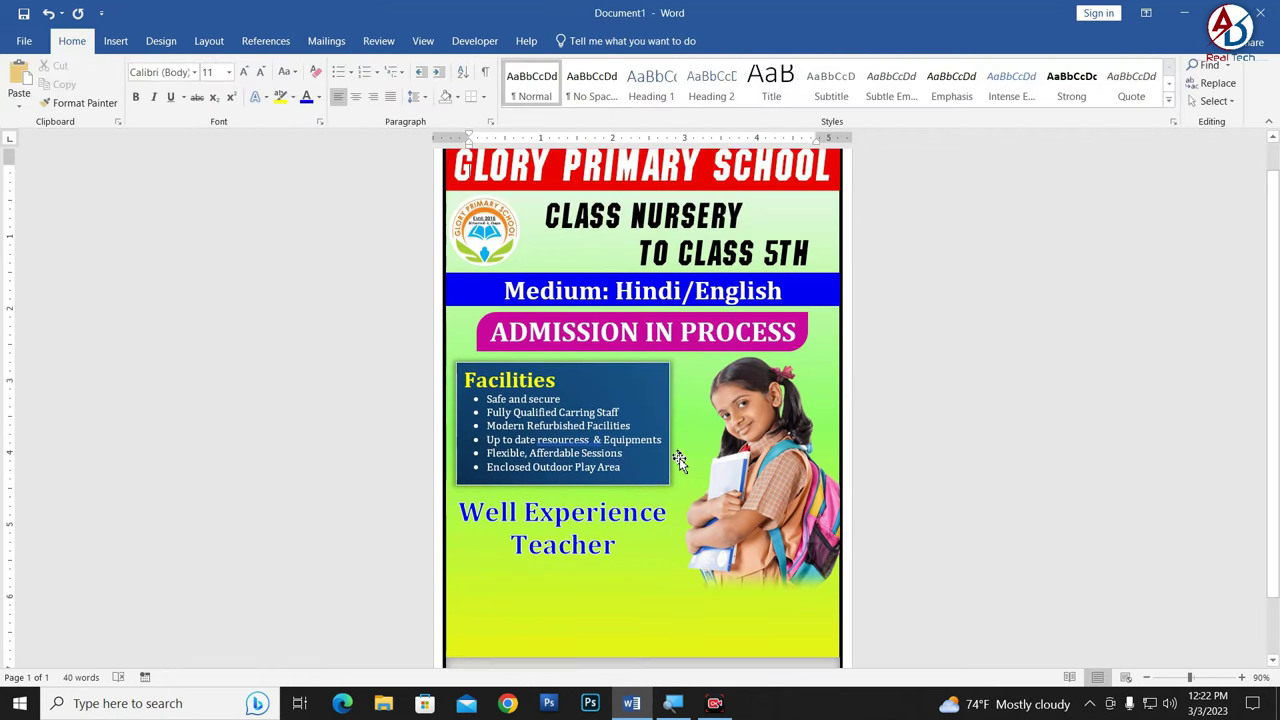
pyautogui.scroll(-1, 696, 499)
pyautogui.scroll(4, 696, 527)
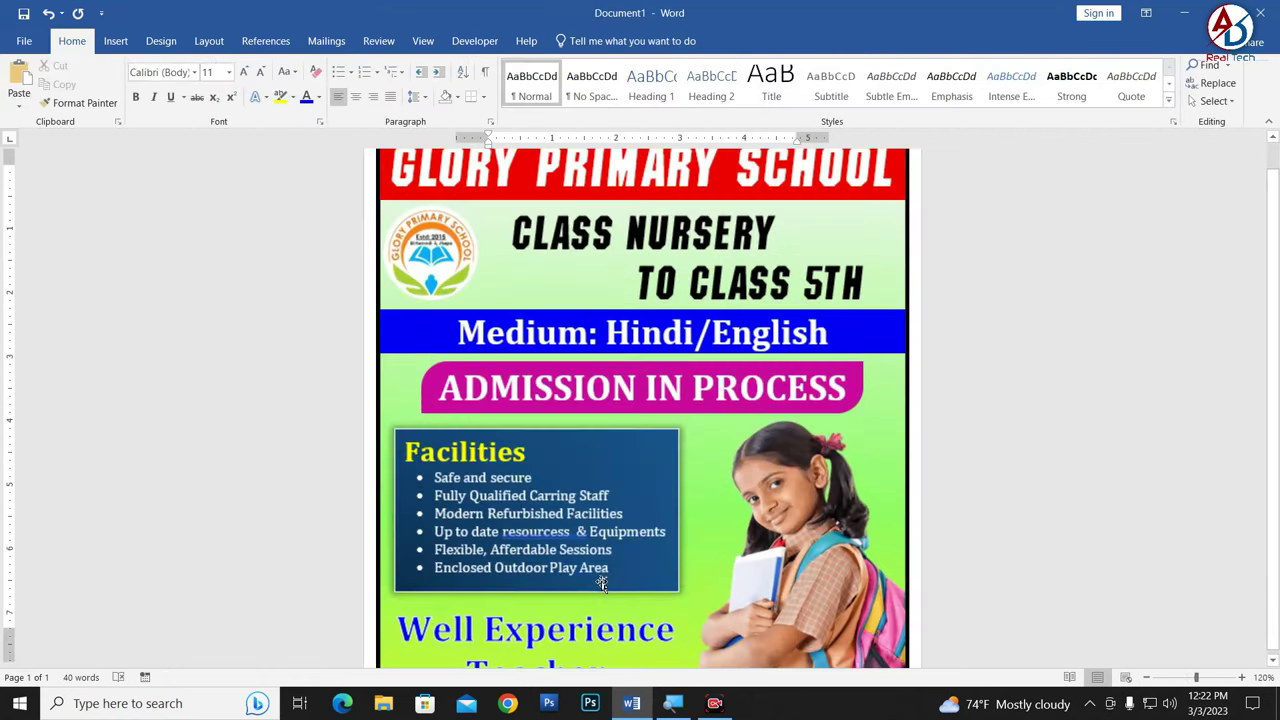
pyautogui.click(577, 418)
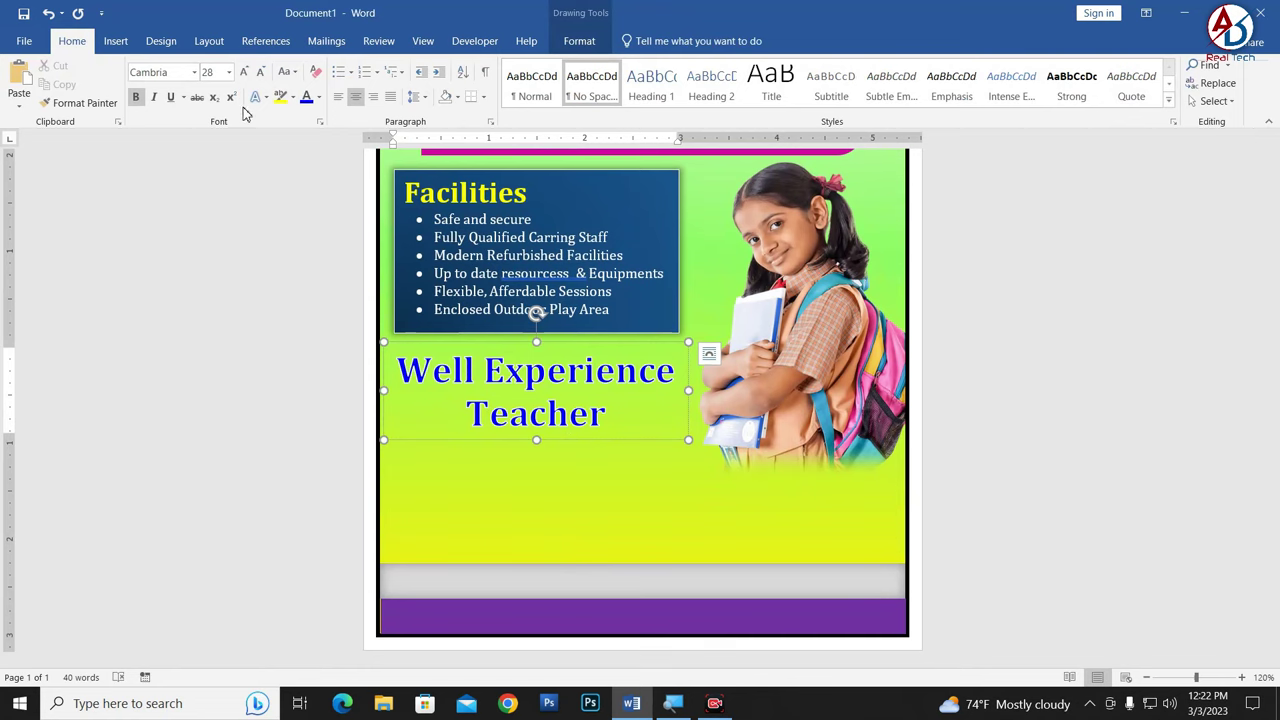
pyautogui.click(115, 41)
# Step: Draw a rounded rectangle over the Well Experience Teacher heading
pyautogui.click(252, 106)
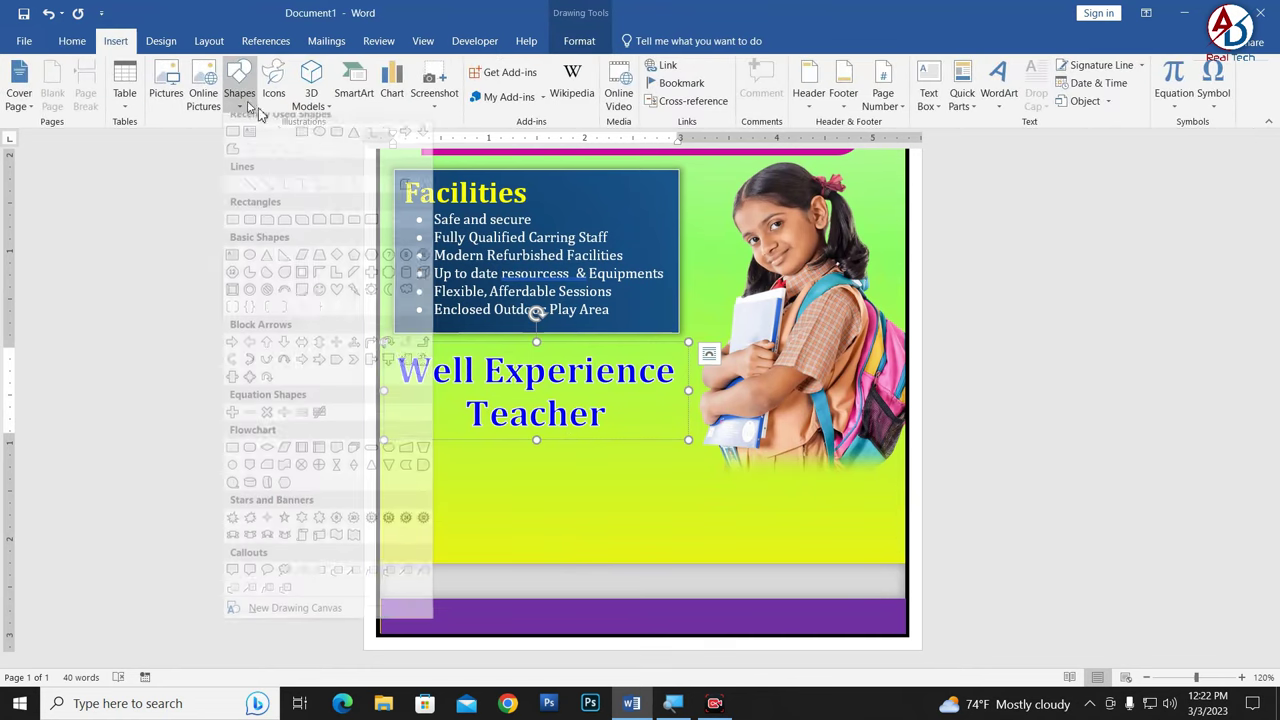
pyautogui.click(336, 142)
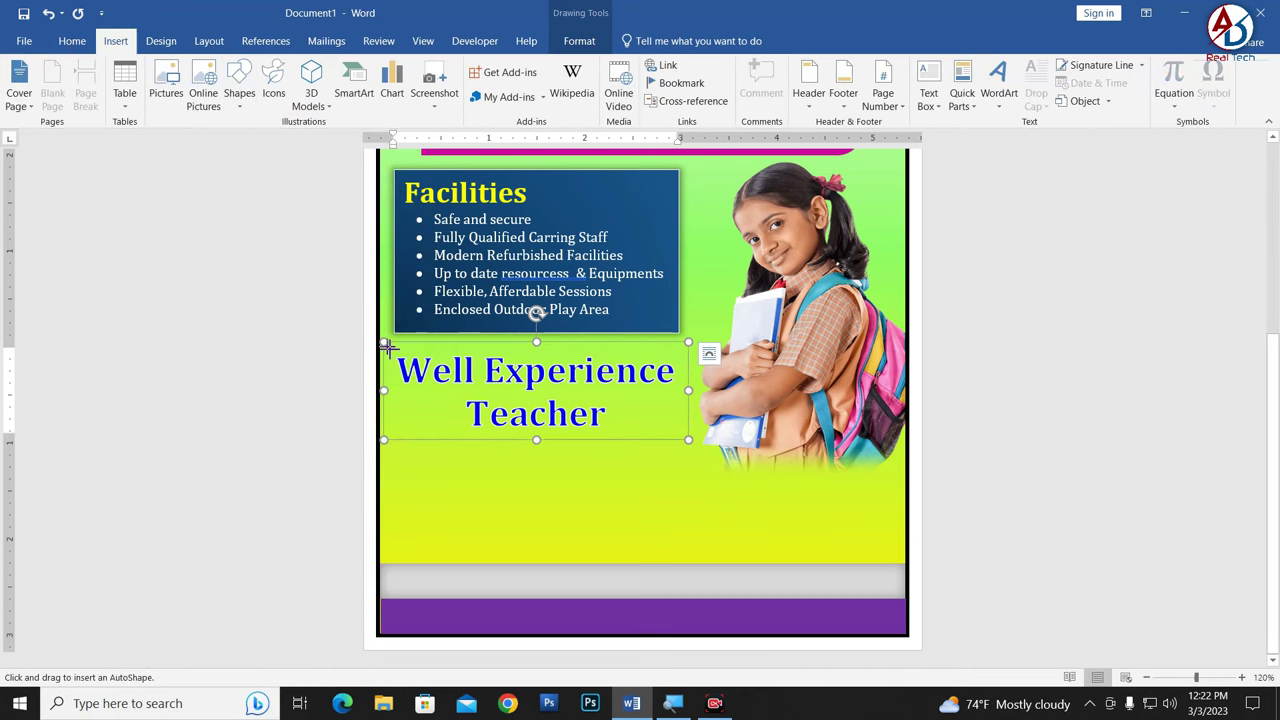
pyautogui.moveTo(386, 346); pyautogui.dragTo(690, 437)
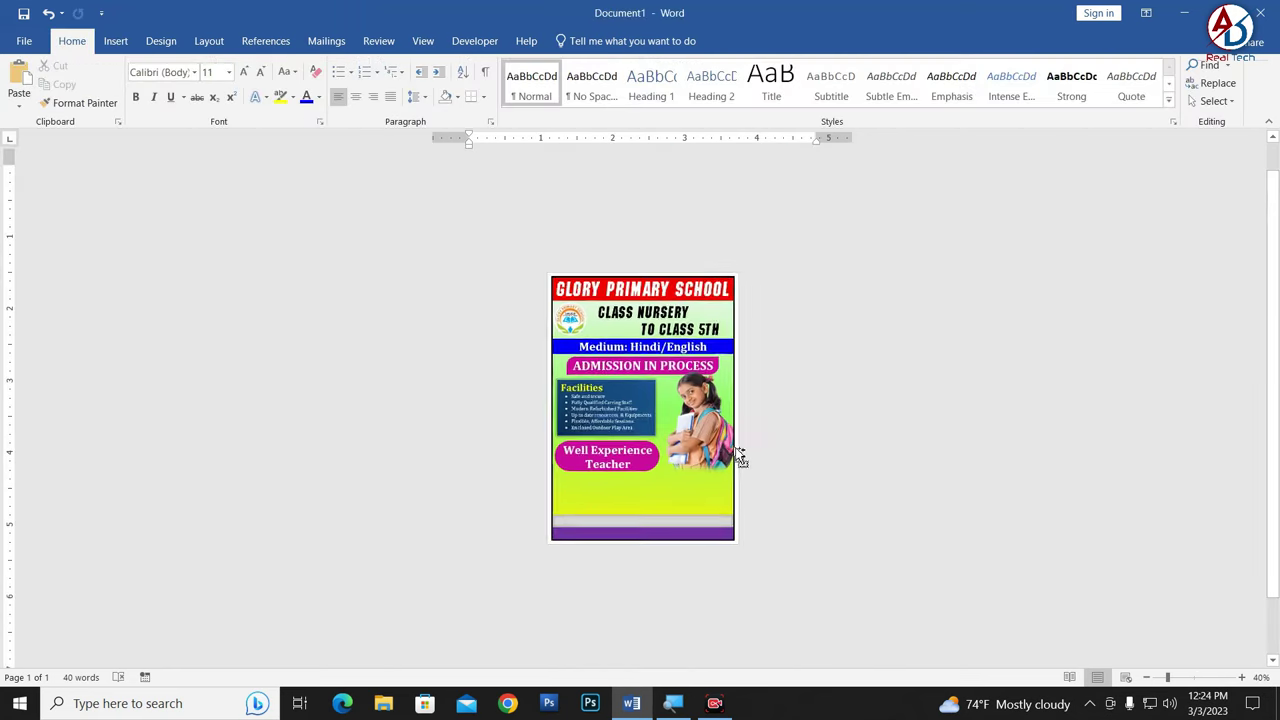
# Step: Drag the grey band's top edge up slightly to make it taller
pyautogui.keyDown('ctrl'); pyautogui.scroll(2, 432, 430); pyautogui.keyUp('ctrl')
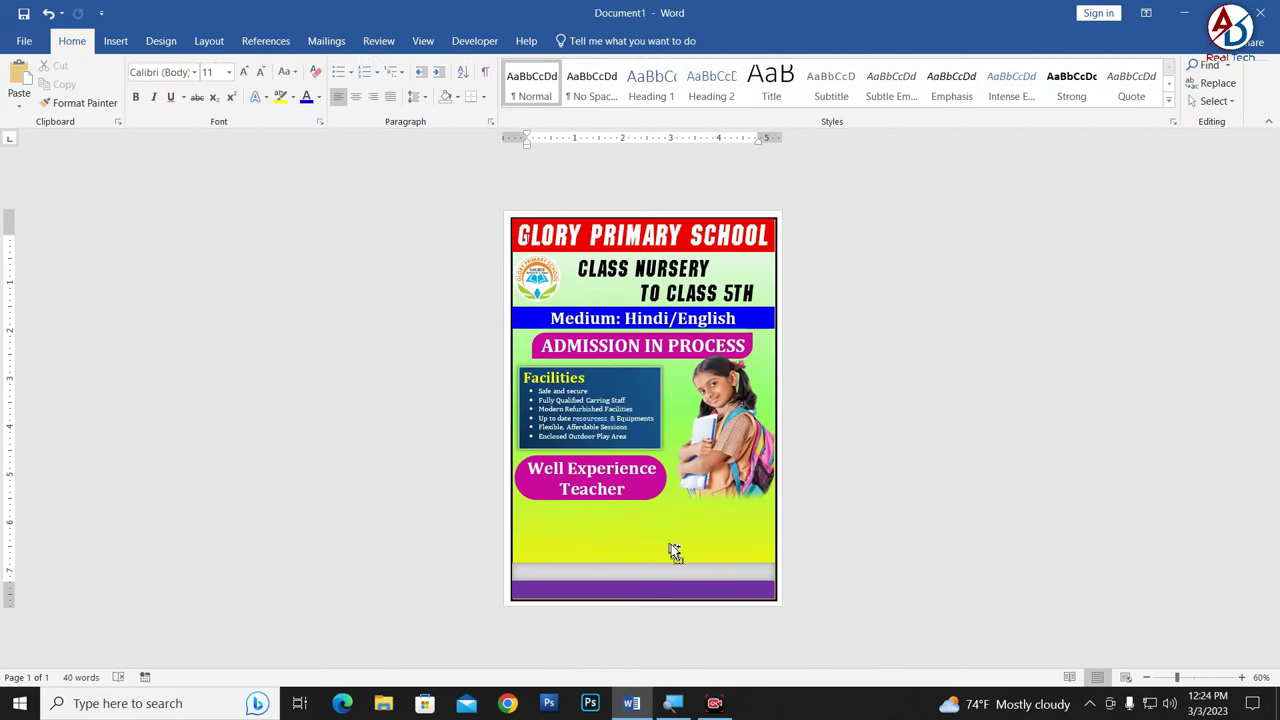
pyautogui.keyDown('ctrl'); pyautogui.scroll(1, 671, 547); pyautogui.keyUp('ctrl')
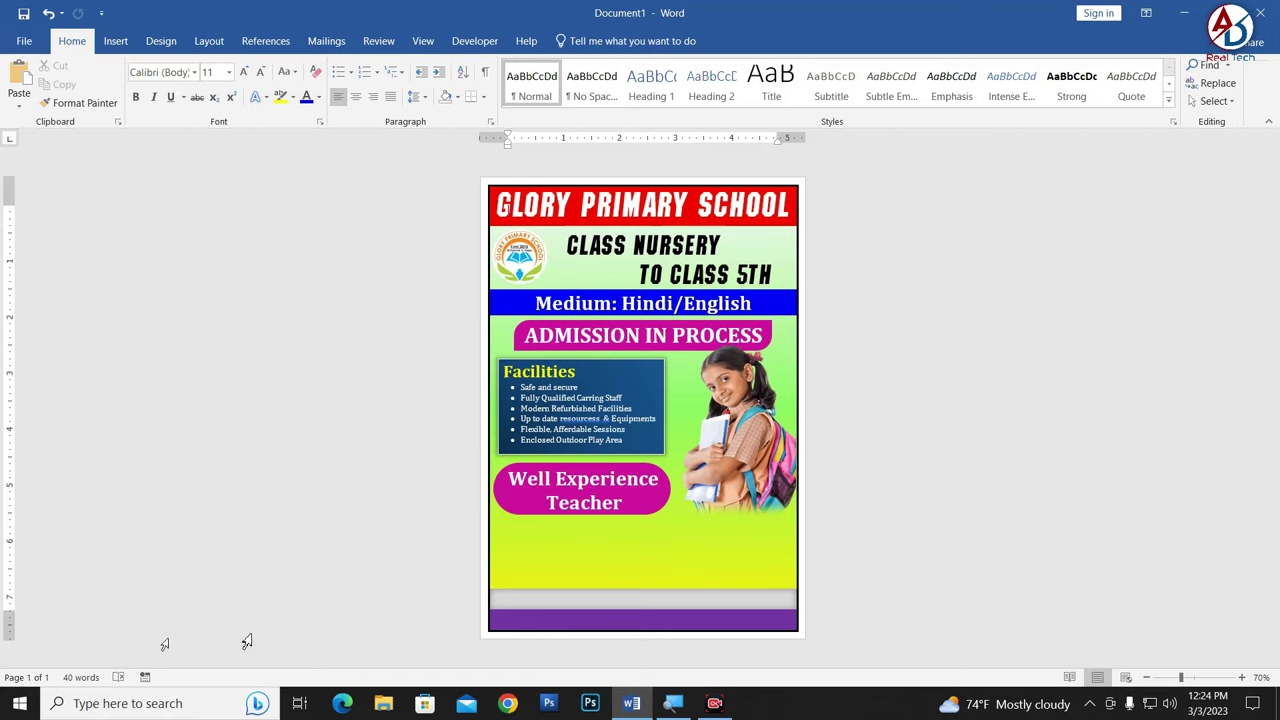
pyautogui.click(613, 598)
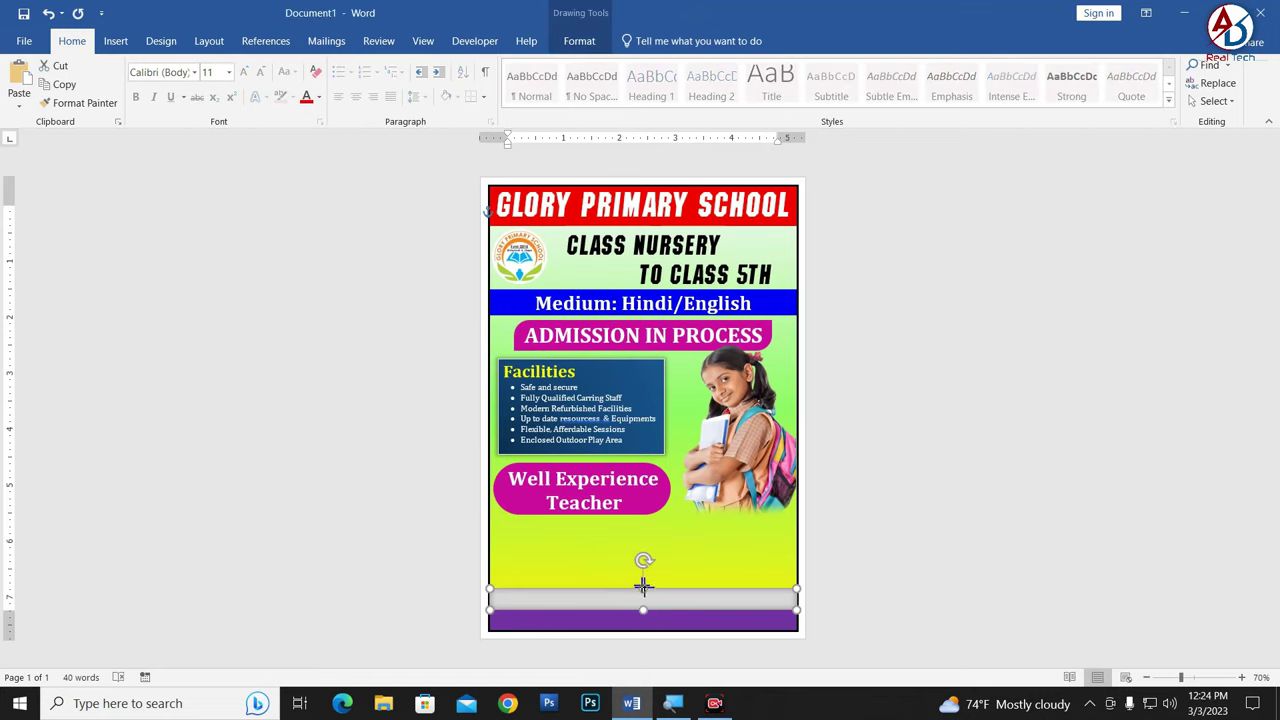
pyautogui.moveTo(643, 586); pyautogui.dragTo(643, 576)
pyautogui.click(891, 554)
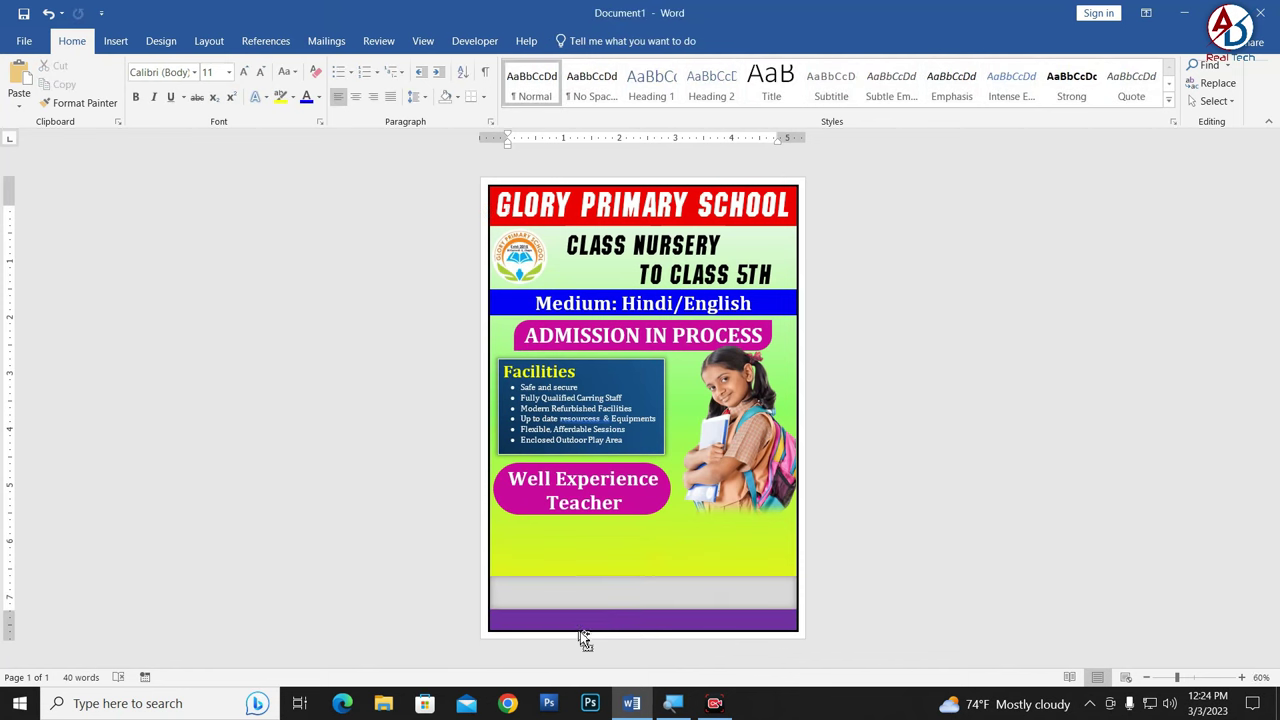
pyautogui.scroll(2, 580, 631)
pyautogui.scroll(-2, 630, 612)
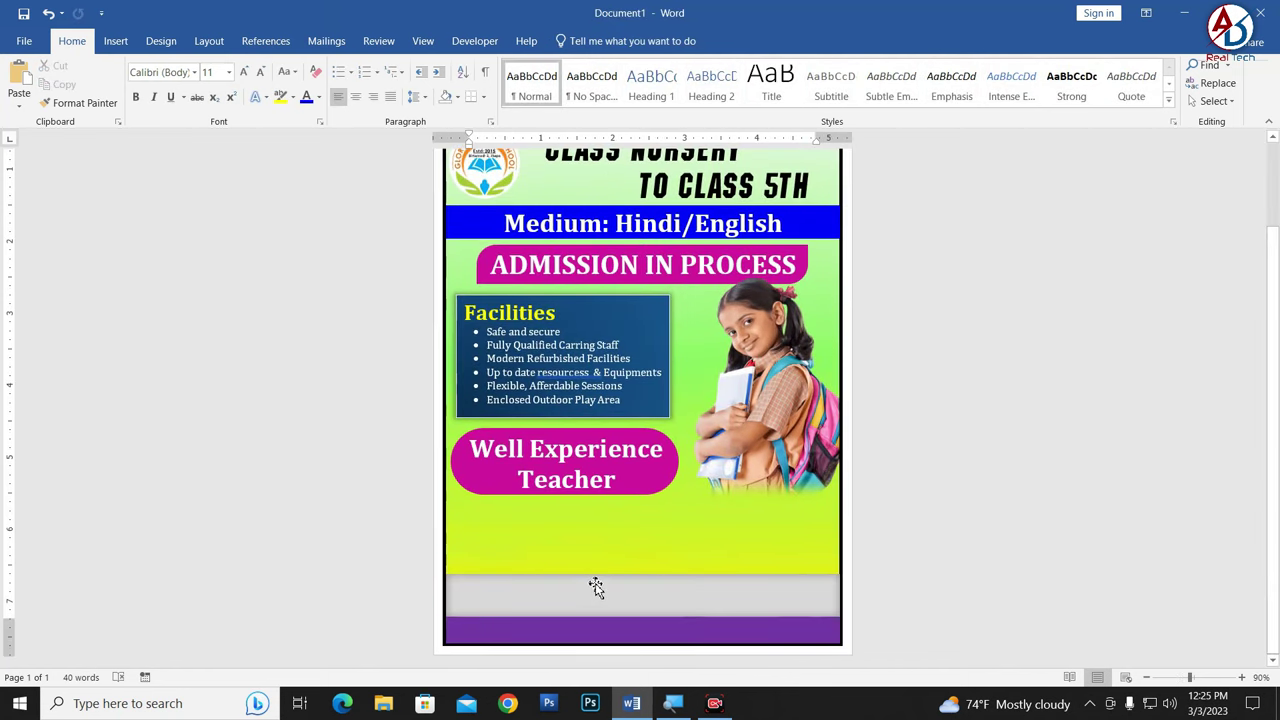
# Step: Duplicate the heading onto the grey band and replace its text with 'Contact Us:' plus the phone number
pyautogui.click(590, 497)
pyautogui.keyDown('ctrl'); pyautogui.moveTo(590, 497); pyautogui.dragTo(593, 578); pyautogui.keyUp('ctrl')
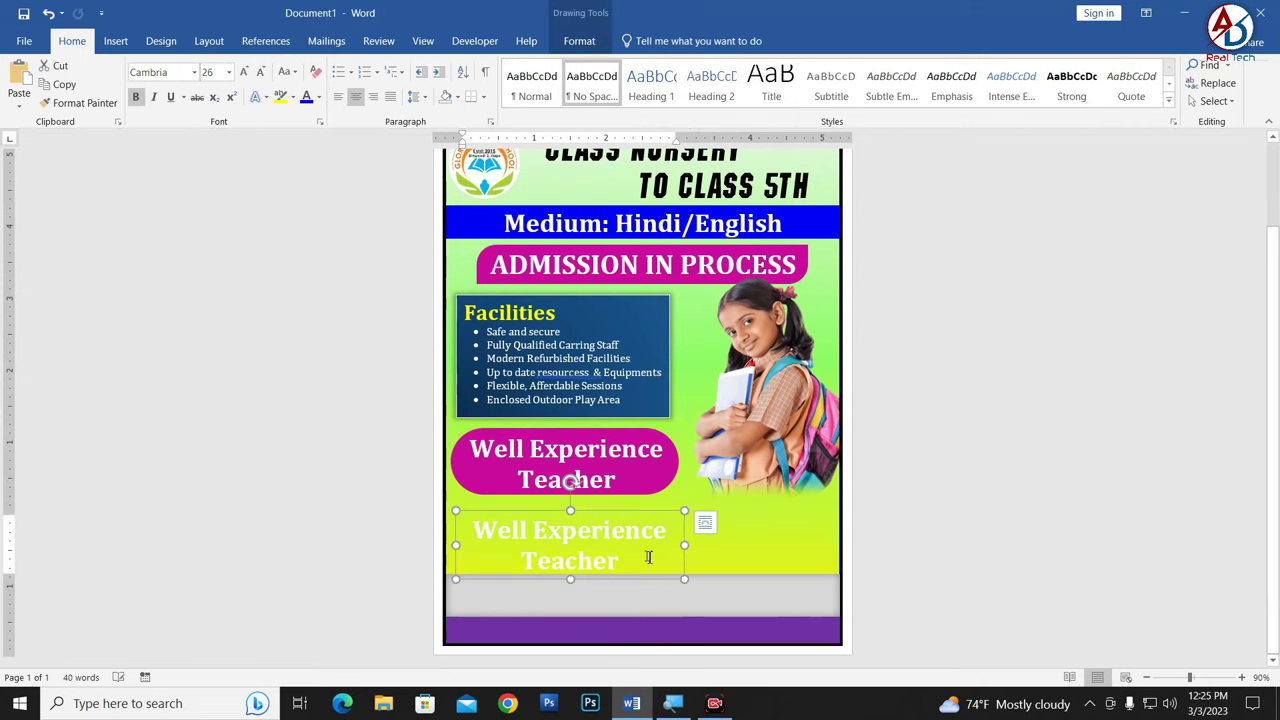
pyautogui.moveTo(684, 545)
pyautogui.mouseDown()
pyautogui.moveTo(802, 532)
pyautogui.moveTo(744, 583)
pyautogui.mouseUp()
pyautogui.tripleClick(744, 598)
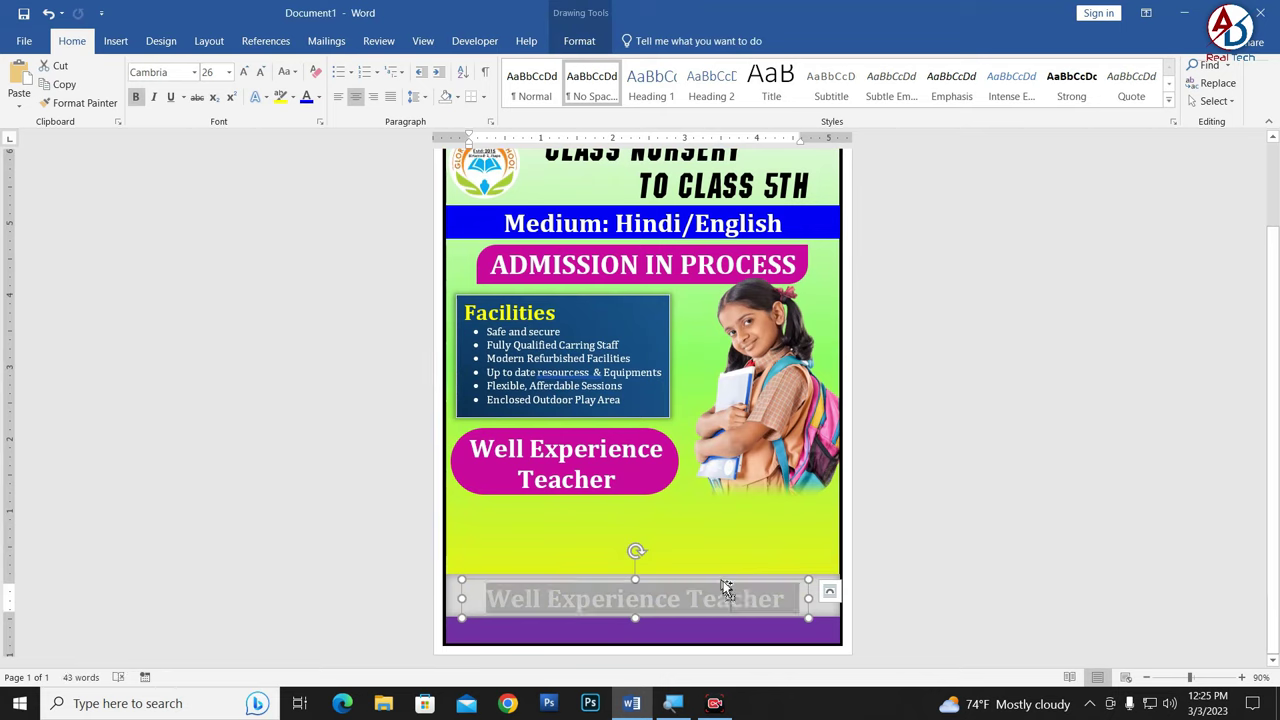
pyautogui.write('Contact Us: +01 2345 6789')
pyautogui.moveTo(752, 583); pyautogui.dragTo(752, 580)
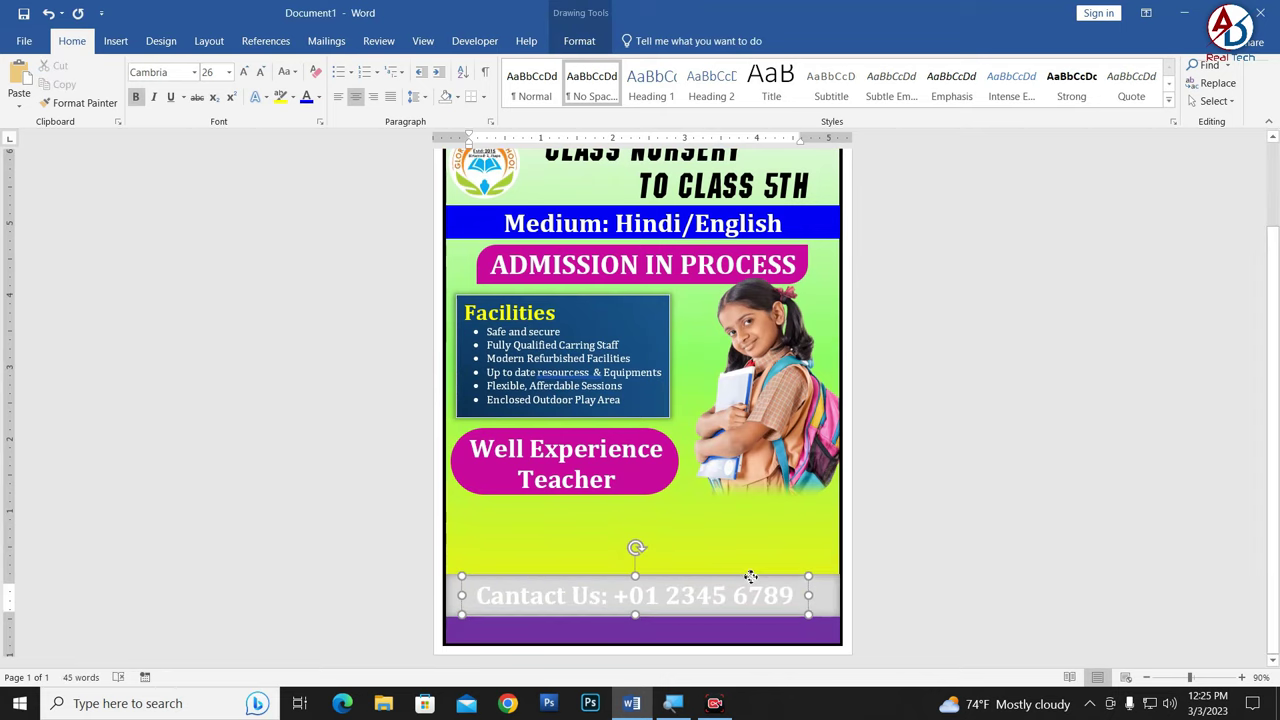
# Step: Make the contact line black at 28 pt and widen it to fit on one line
pyautogui.click(319, 97)
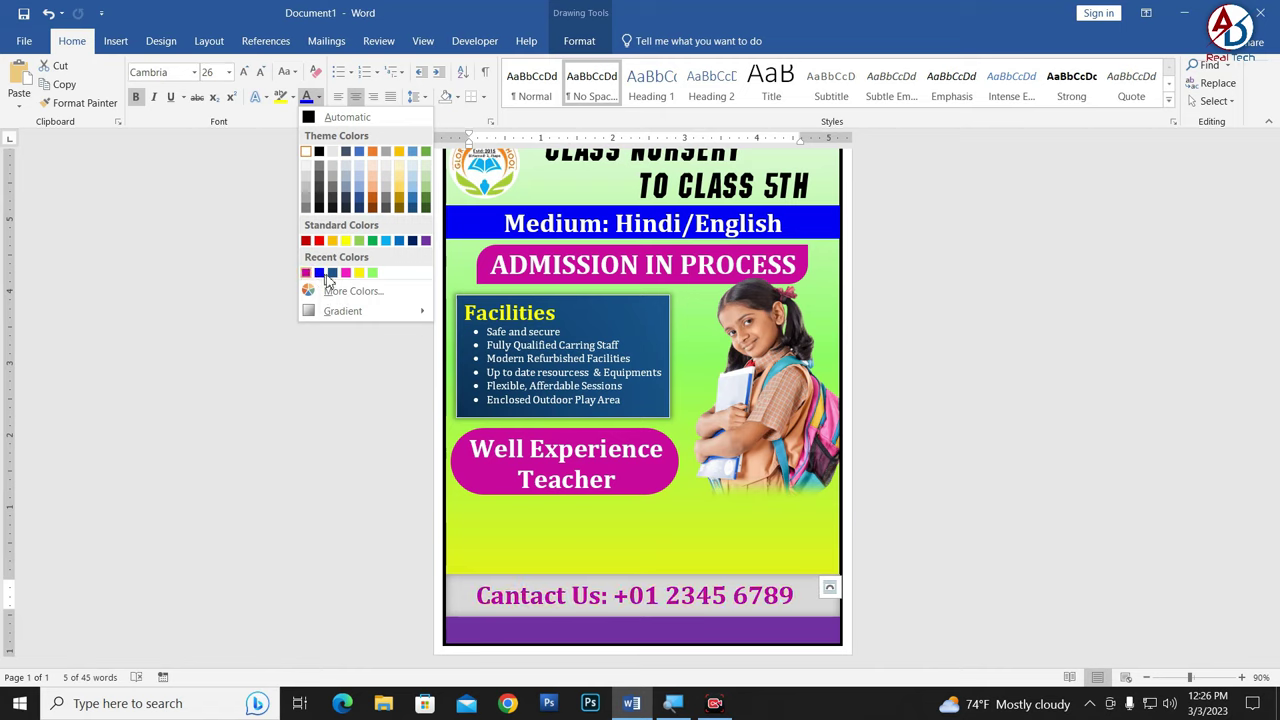
pyautogui.click(319, 153)
pyautogui.click(245, 74)
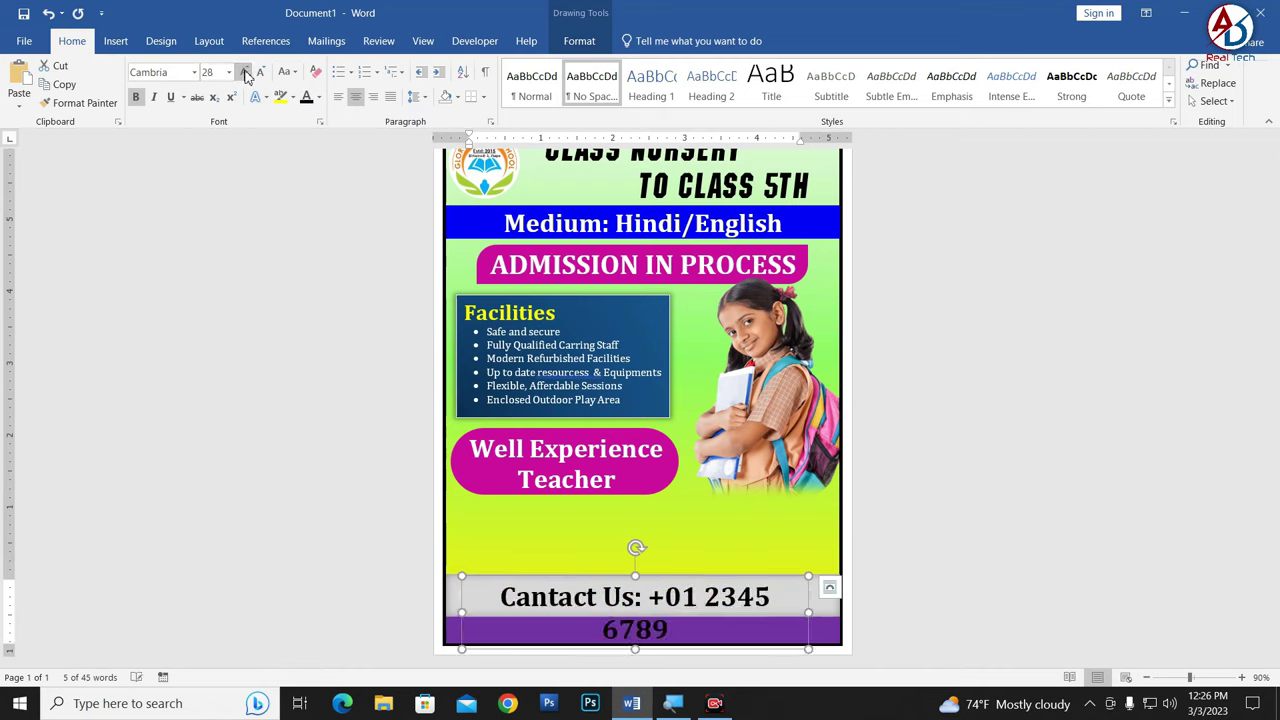
pyautogui.moveTo(808, 613); pyautogui.dragTo(831, 613)
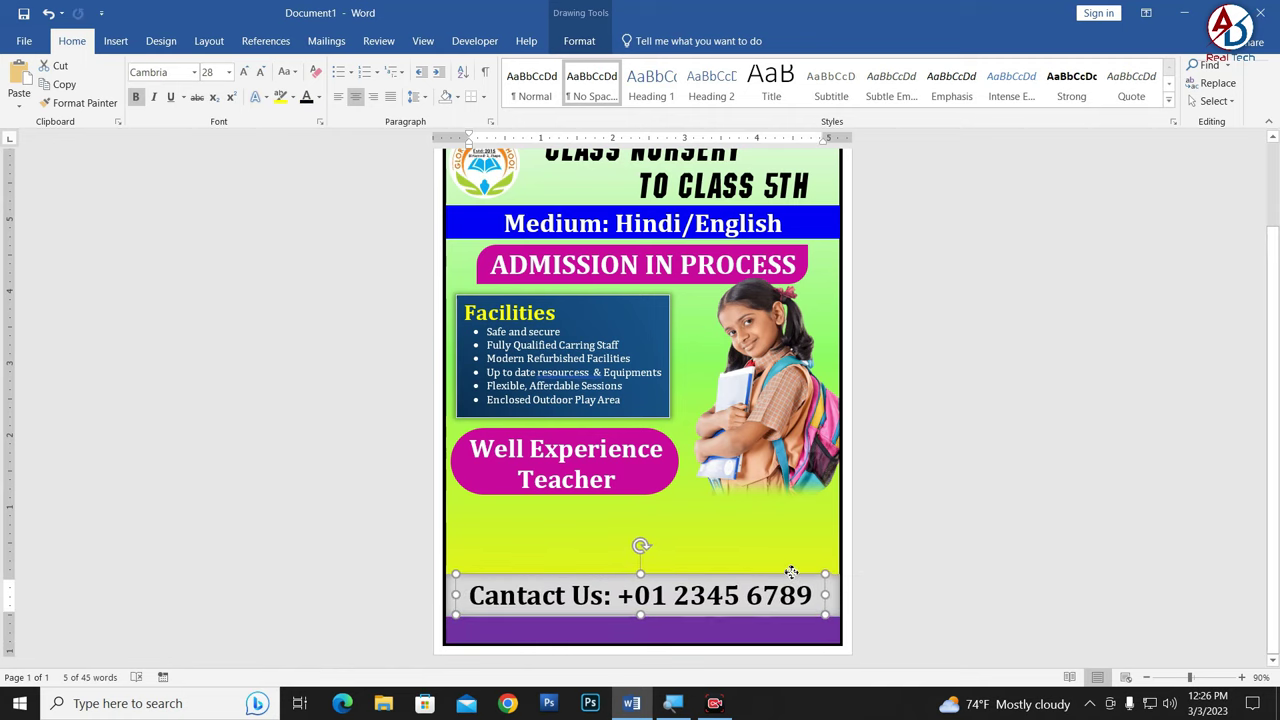
pyautogui.click(1023, 537)
pyautogui.scroll(-4, 1023, 537)
pyautogui.scroll(2, 596, 405)
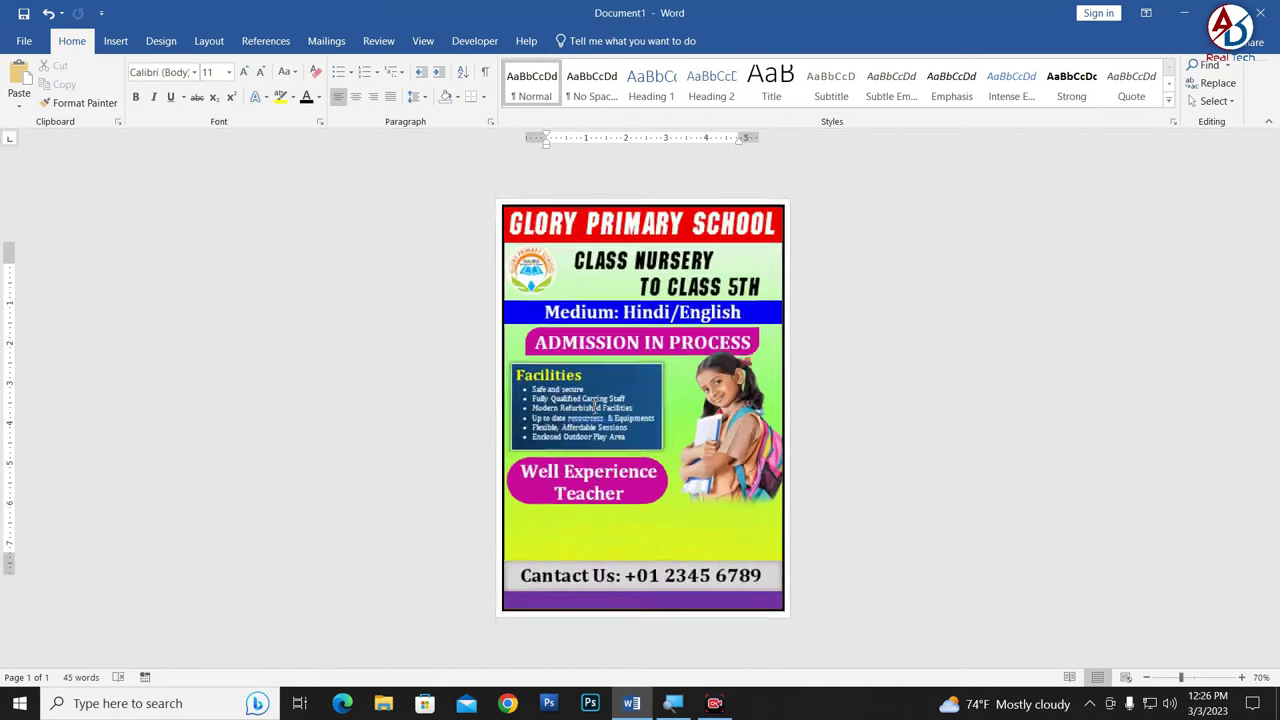
pyautogui.scroll(2, 590, 418)
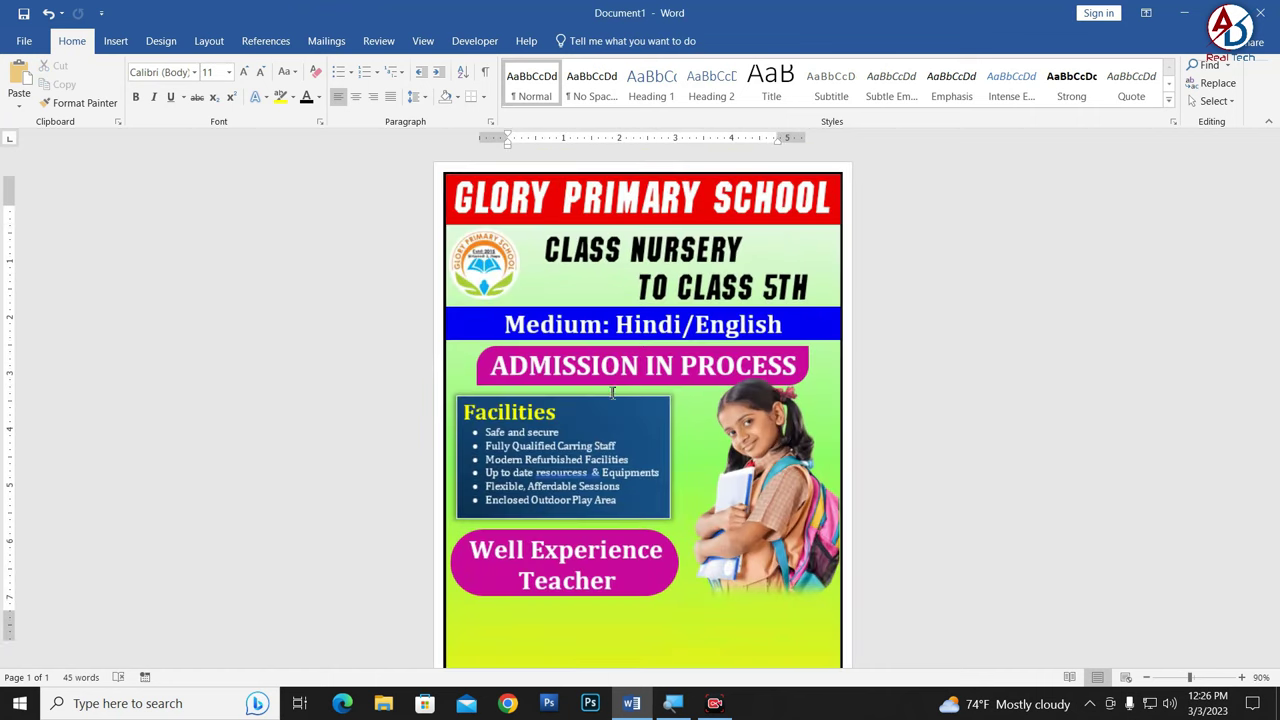
pyautogui.scroll(-2, 600, 617)
# Step: Copy the contact line onto the purple band, paste in the school address, and colour it white
pyautogui.click(591, 596)
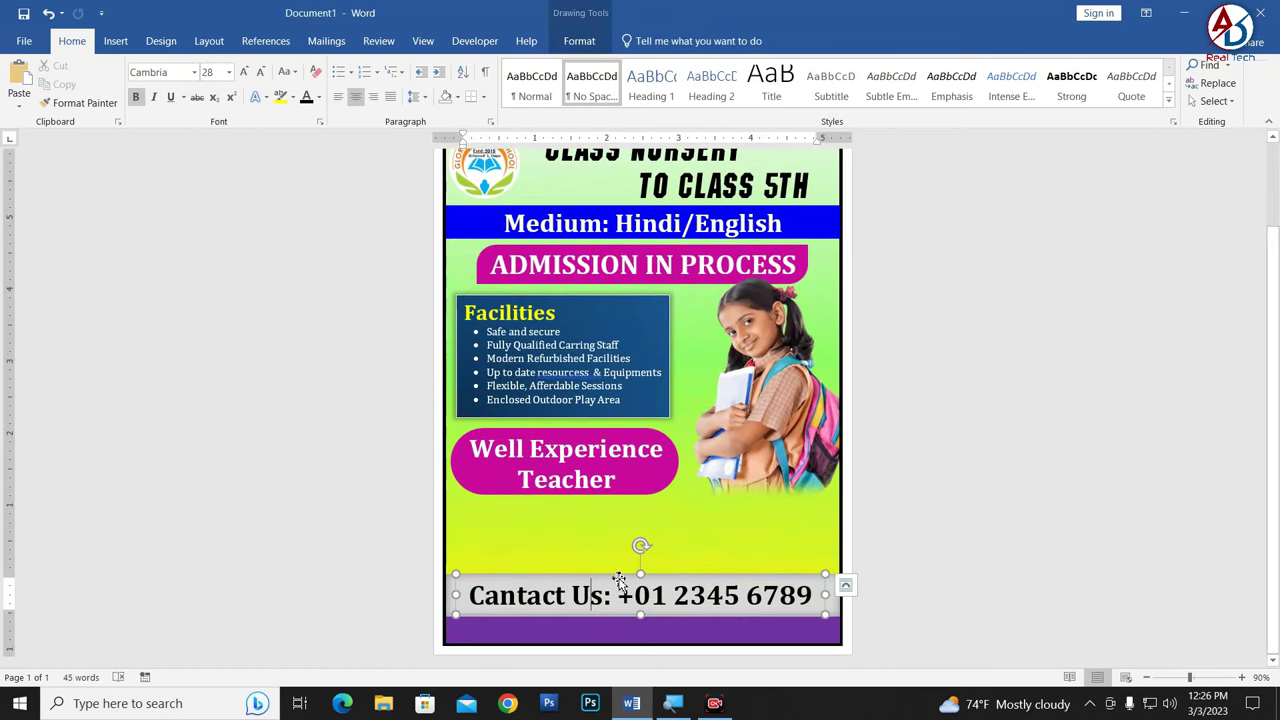
pyautogui.keyDown('ctrl'); pyautogui.moveTo(620, 585); pyautogui.dragTo(613, 640); pyautogui.keyUp('ctrl')
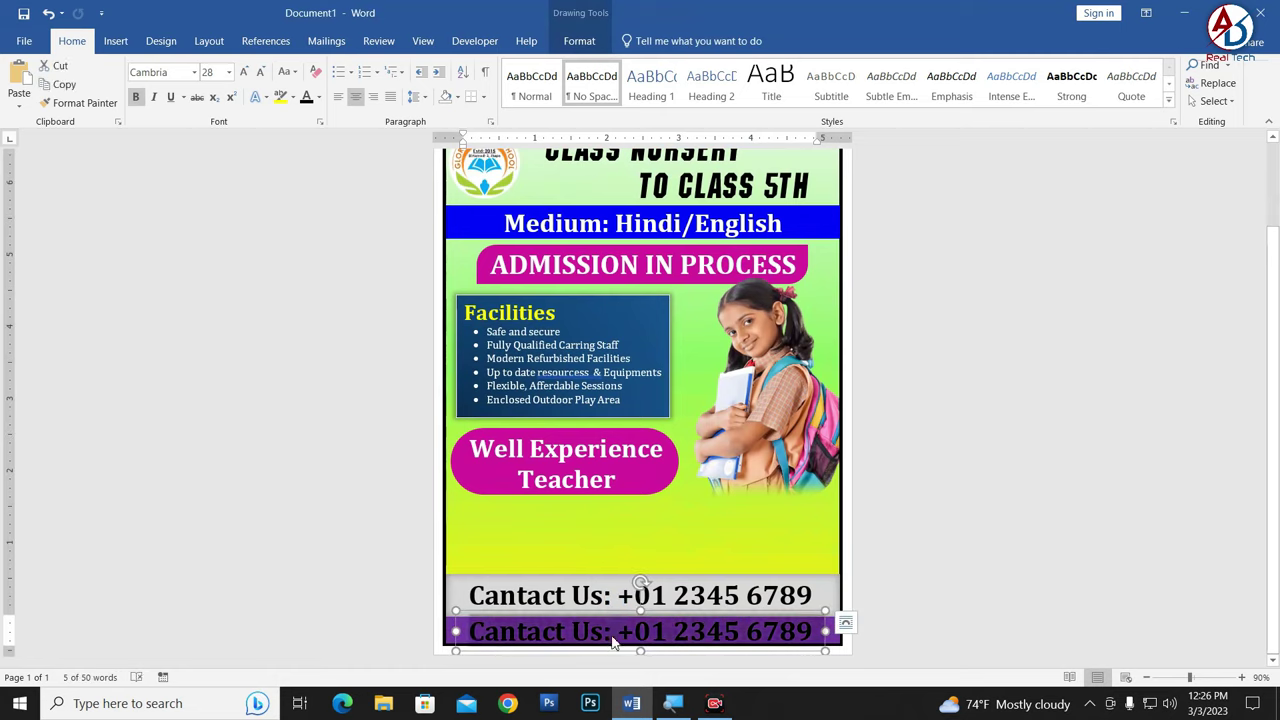
pyautogui.hotkey('ctrl', 'v')
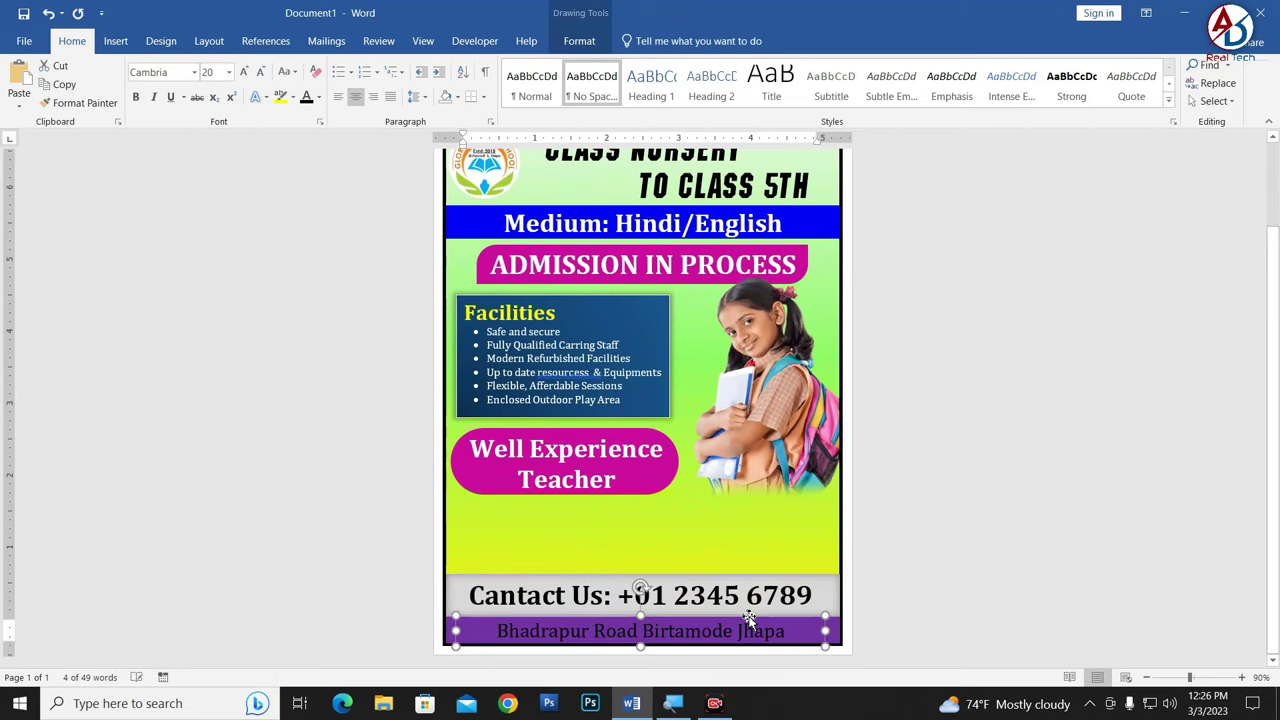
pyautogui.click(318, 97)
pyautogui.click(306, 163)
pyautogui.click(985, 449)
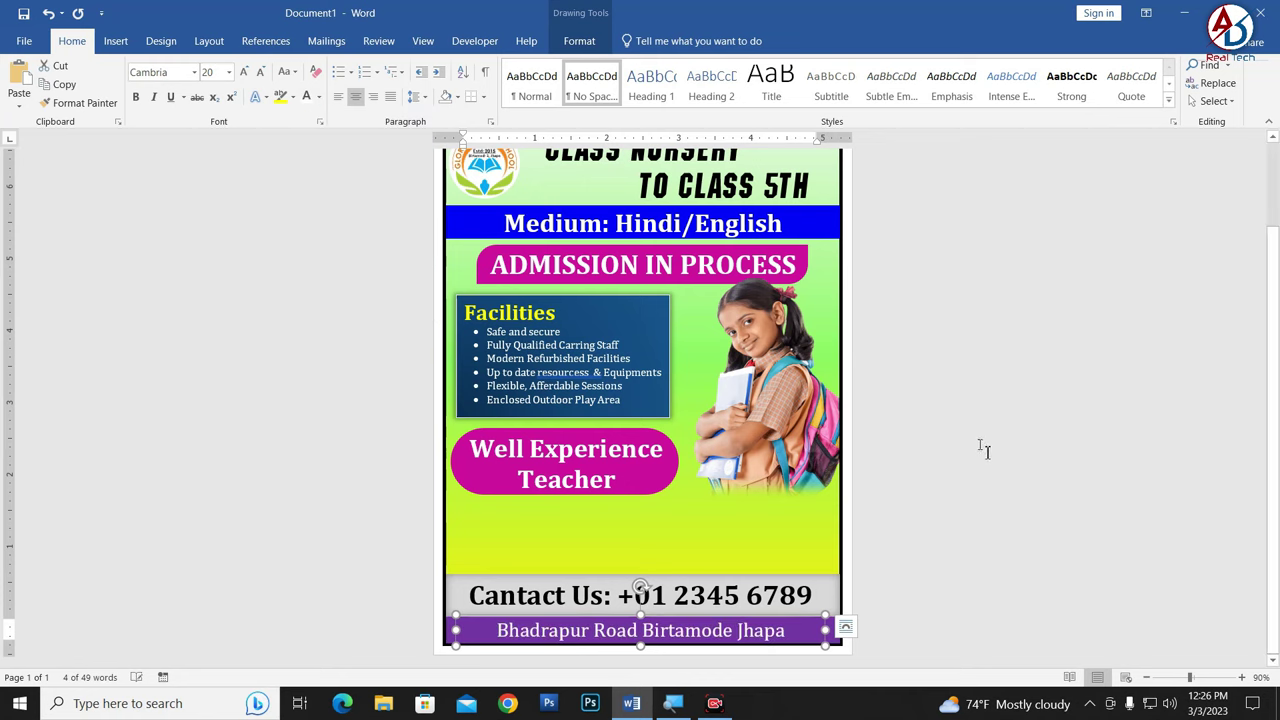
pyautogui.scroll(3, 929, 449)
pyautogui.keyDown('ctrl'); pyautogui.scroll(-5, 880, 466); pyautogui.keyUp('ctrl')
pyautogui.keyDown('ctrl'); pyautogui.scroll(3, 565, 600); pyautogui.keyUp('ctrl')
# Step: Check the Contact Us band, then open the Shapes gallery on the Insert ribbon
pyautogui.keyDown('ctrl'); pyautogui.scroll(4, 565, 600); pyautogui.keyUp('ctrl')
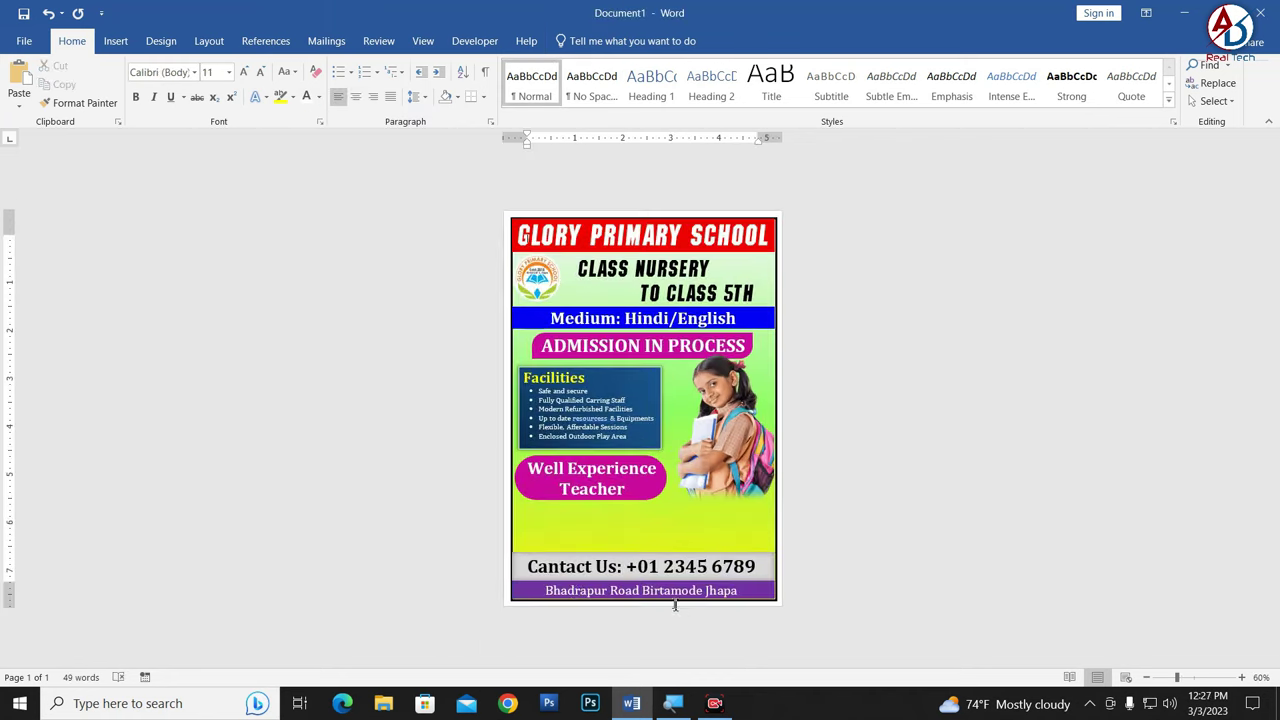
pyautogui.scroll(-2, 303, 573)
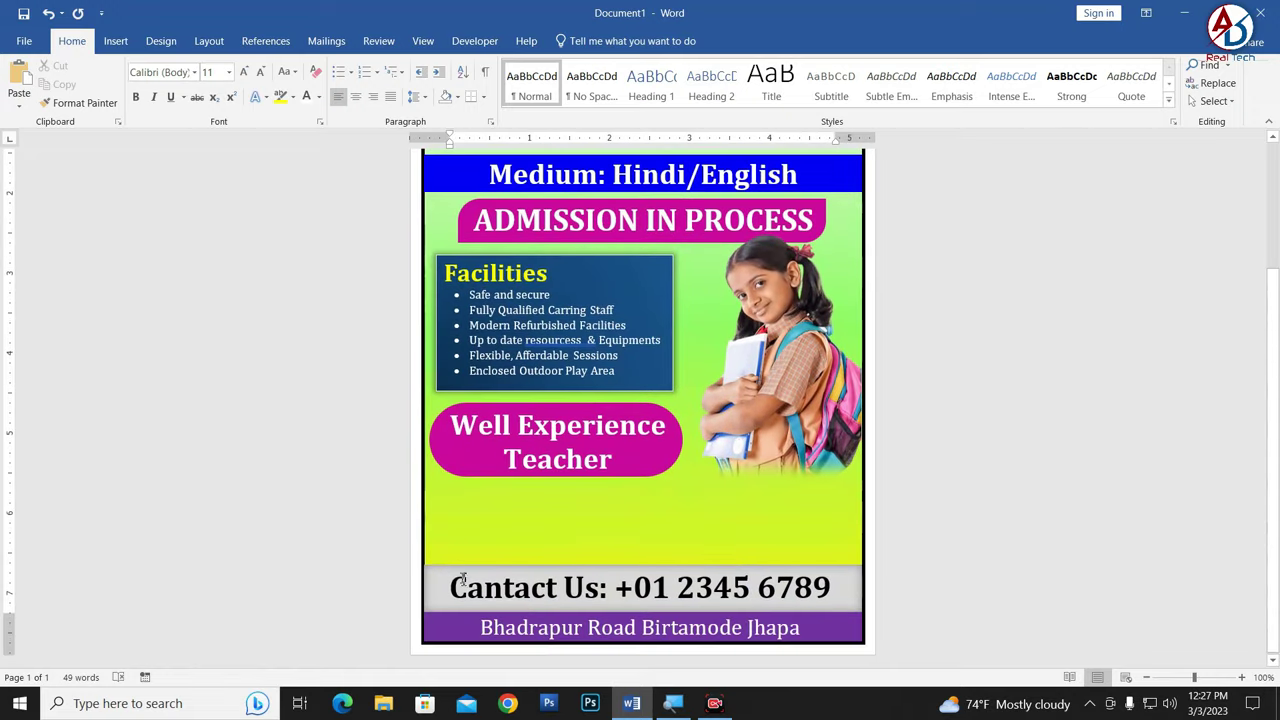
pyautogui.keyDown('ctrl'); pyautogui.scroll(1, 391, 494); pyautogui.keyUp('ctrl')
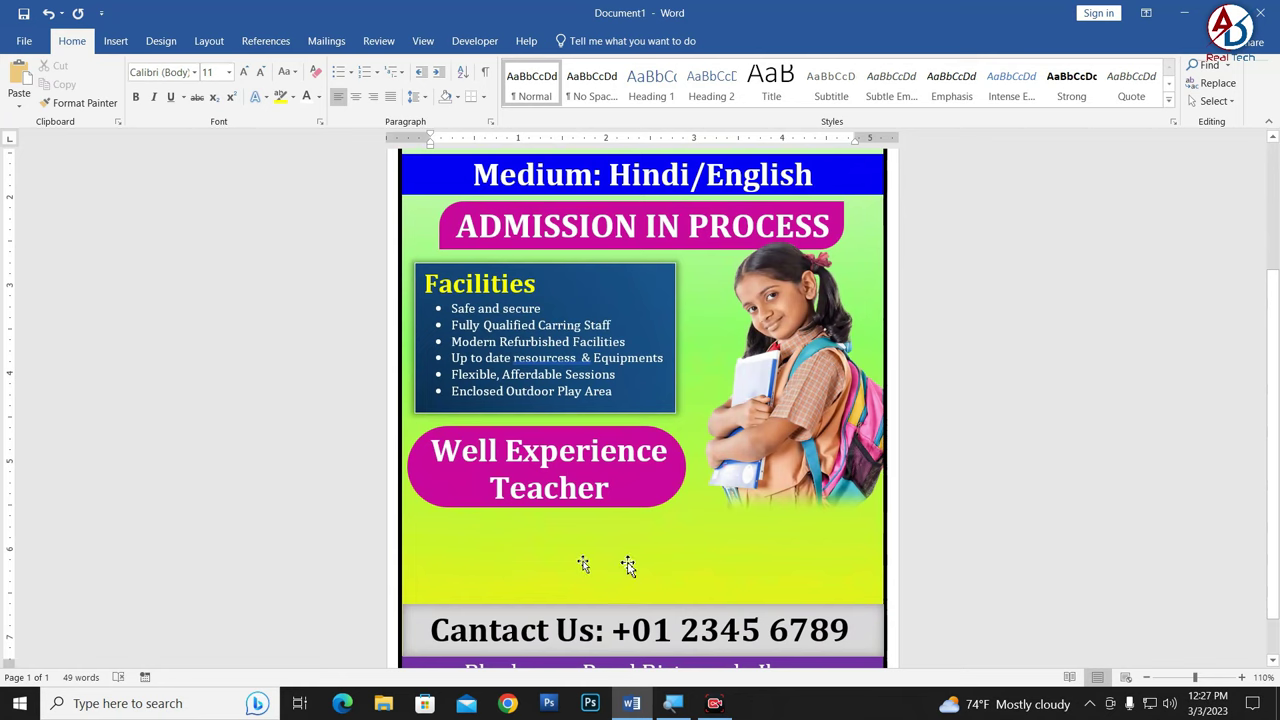
pyautogui.click(874, 636)
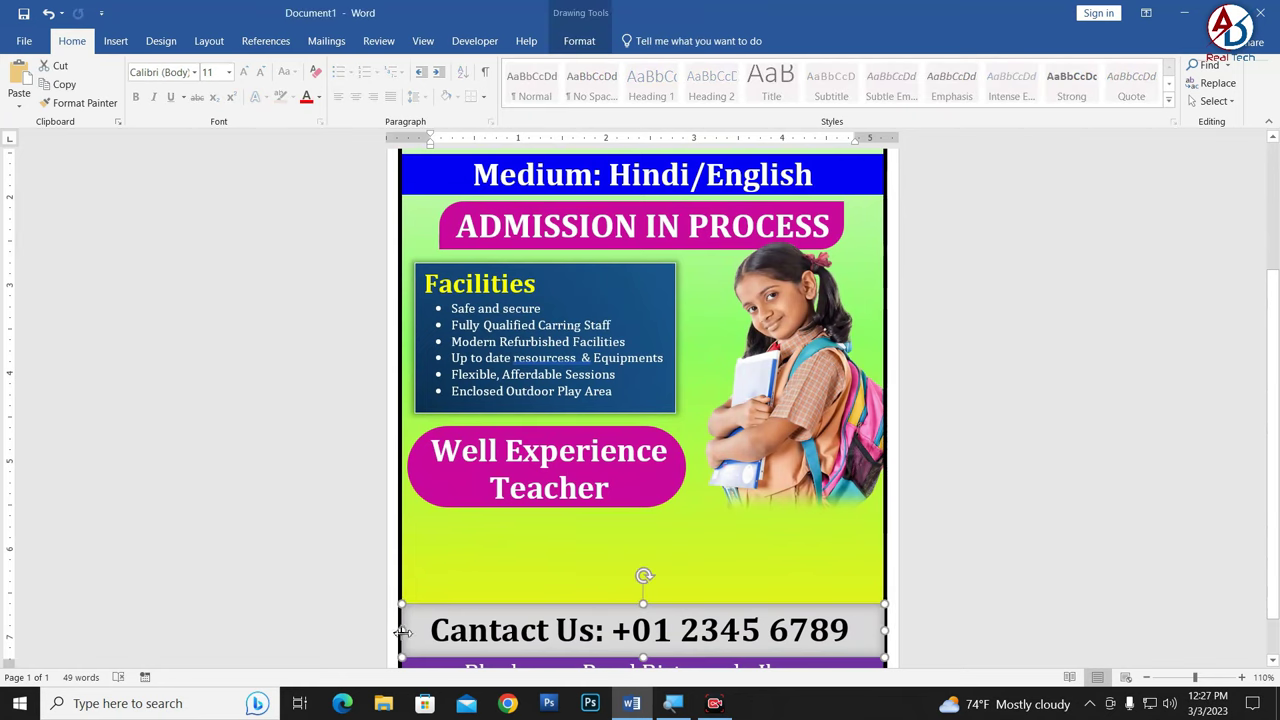
pyautogui.click(923, 614)
pyautogui.scroll(-2, 880, 614)
pyautogui.scroll(-1, 606, 640)
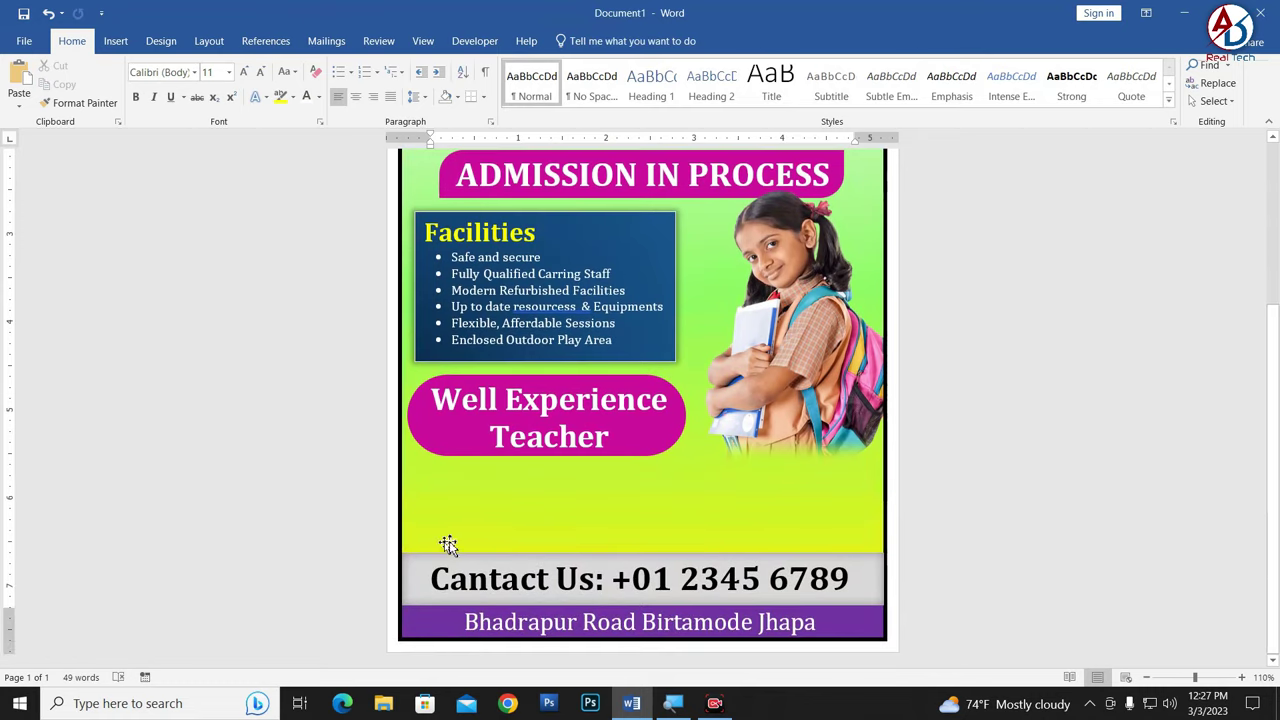
pyautogui.click(115, 41)
pyautogui.click(239, 82)
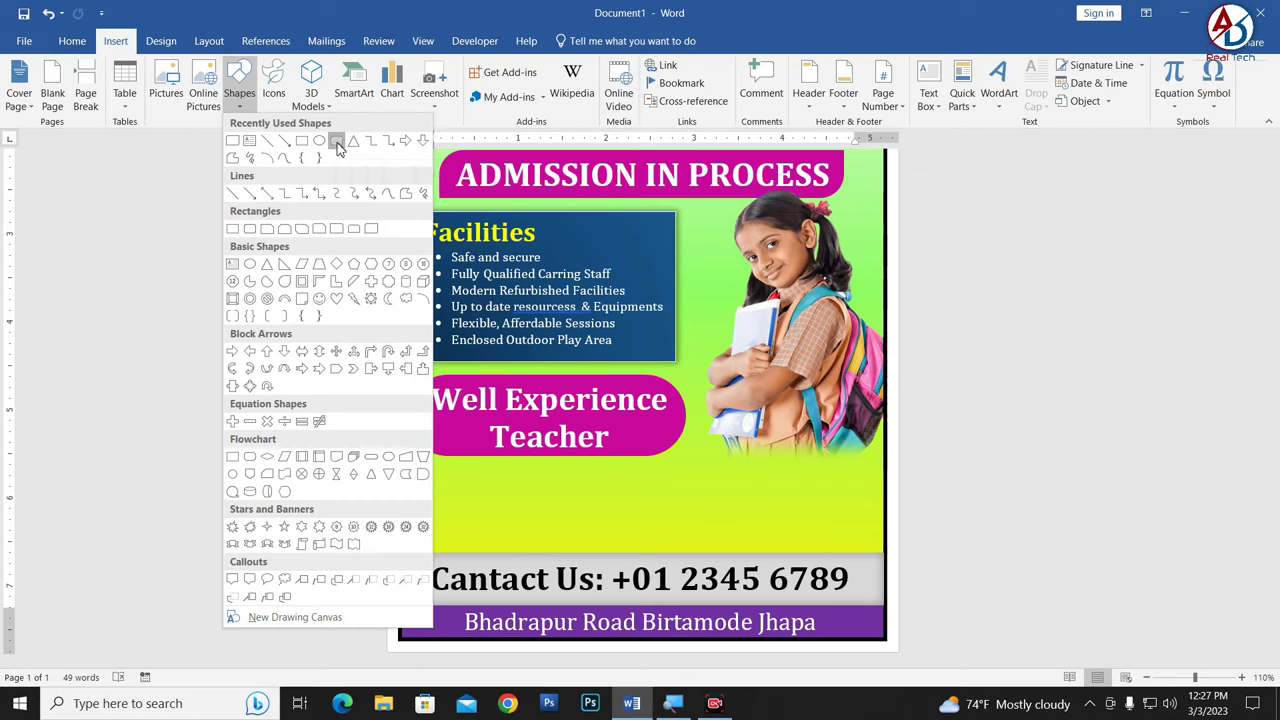
# Step: Draw a wide rounded rectangle above Contact Us, make it taller and round its ends into a pill
pyautogui.click(338, 143)
pyautogui.moveTo(411, 477); pyautogui.dragTo(878, 548)
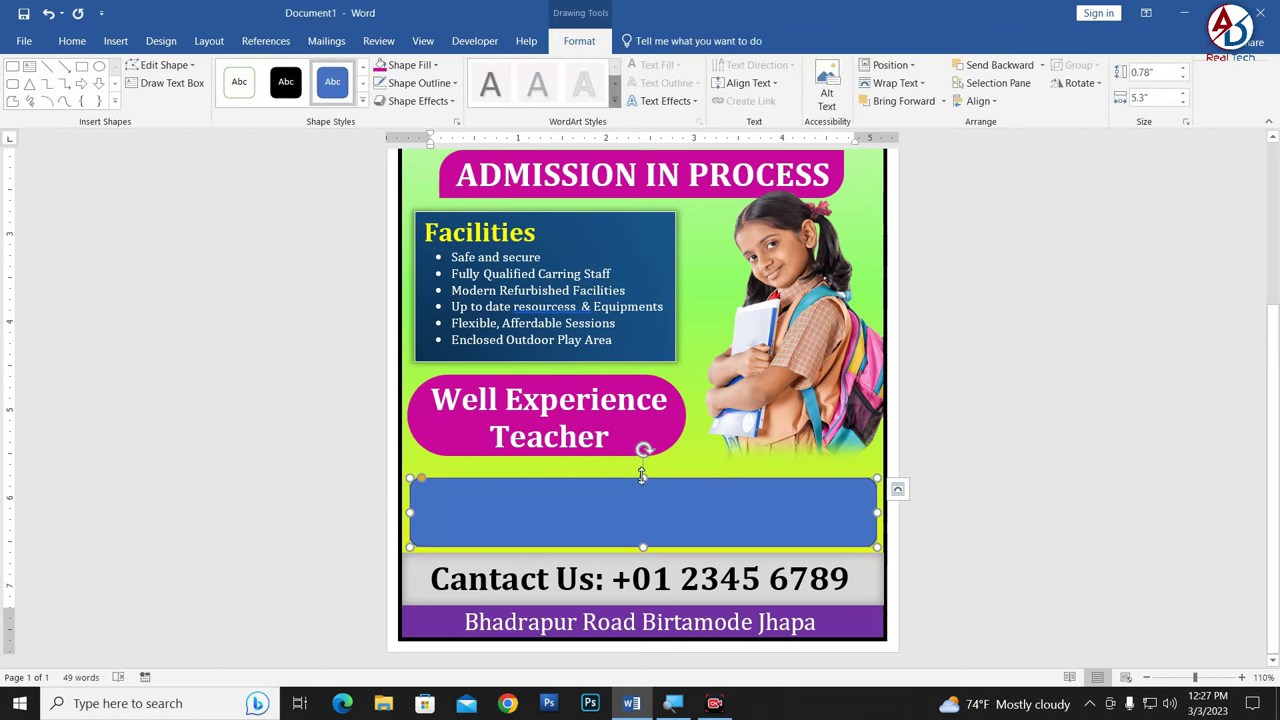
pyautogui.moveTo(643, 479); pyautogui.dragTo(643, 468)
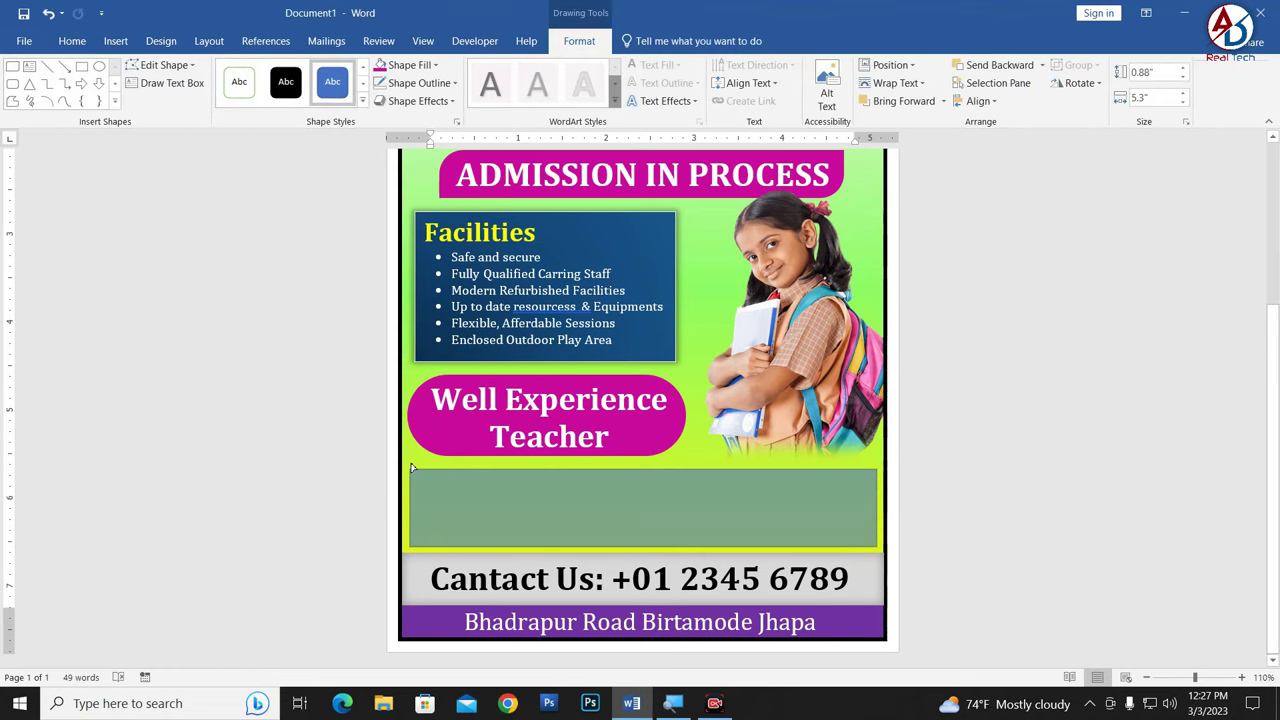
pyautogui.moveTo(411, 467); pyautogui.dragTo(508, 465)
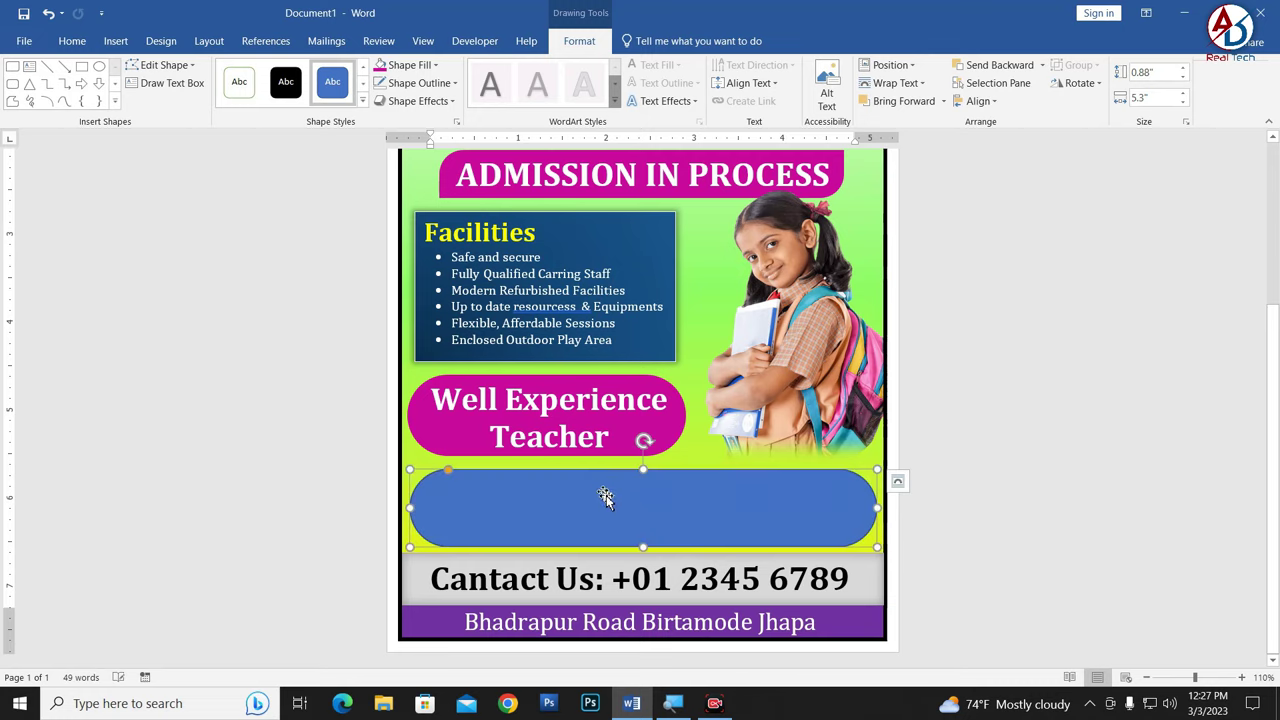
pyautogui.moveTo(624, 510); pyautogui.dragTo(623, 507)
pyautogui.press('Escape')
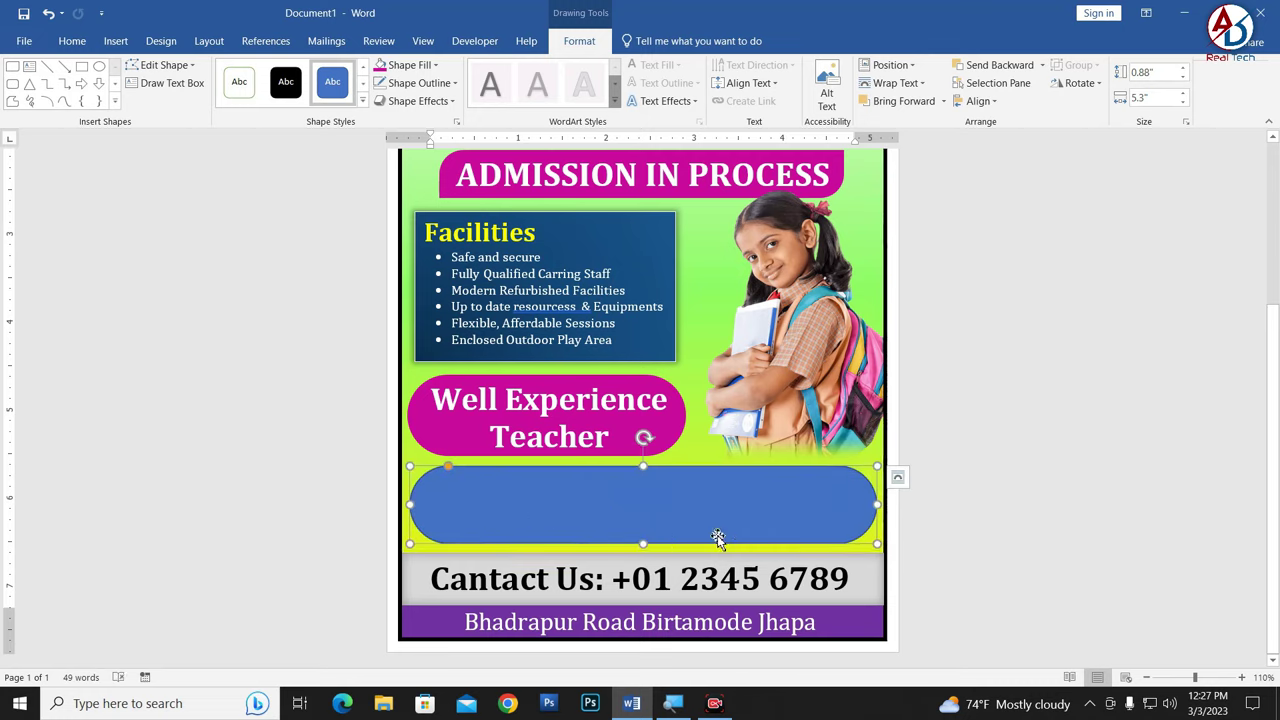
pyautogui.scroll(3, 632, 502)
pyautogui.scroll(-3, 632, 502)
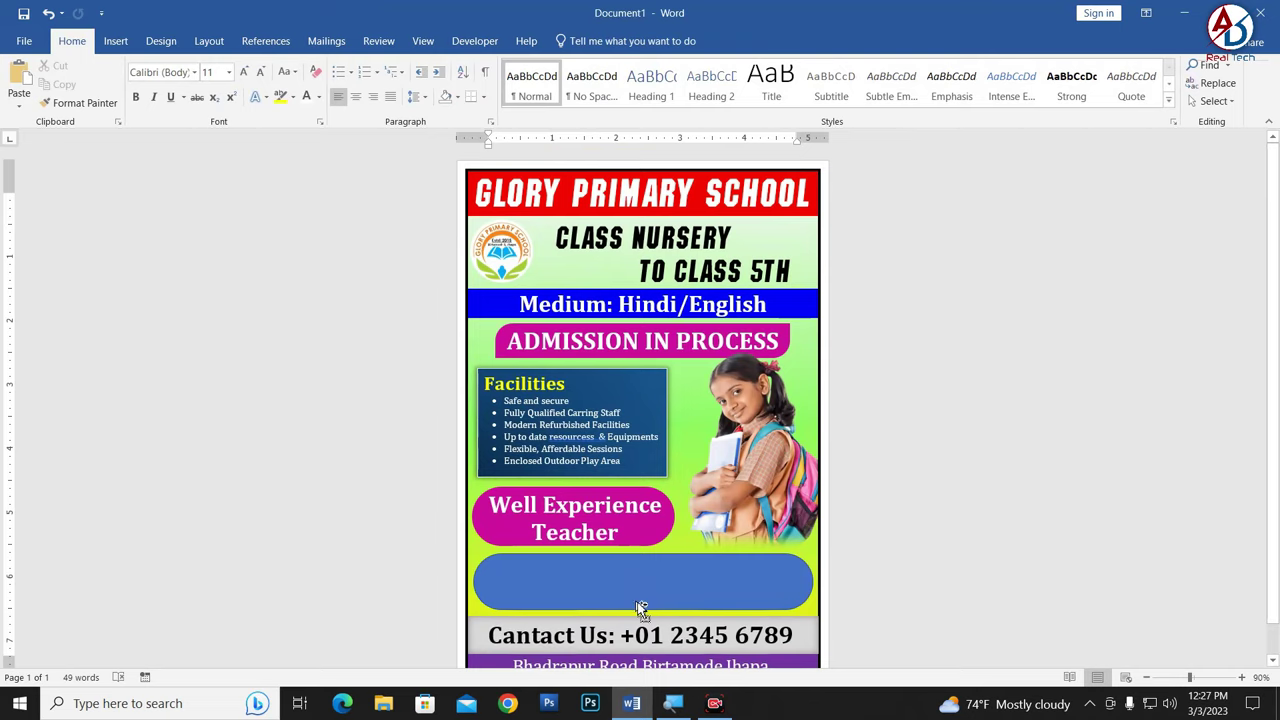
pyautogui.scroll(1, 640, 608)
pyautogui.scroll(-3, 630, 598)
# Step: Fill the pill bar with bright blue and remove its outline
pyautogui.click(531, 517)
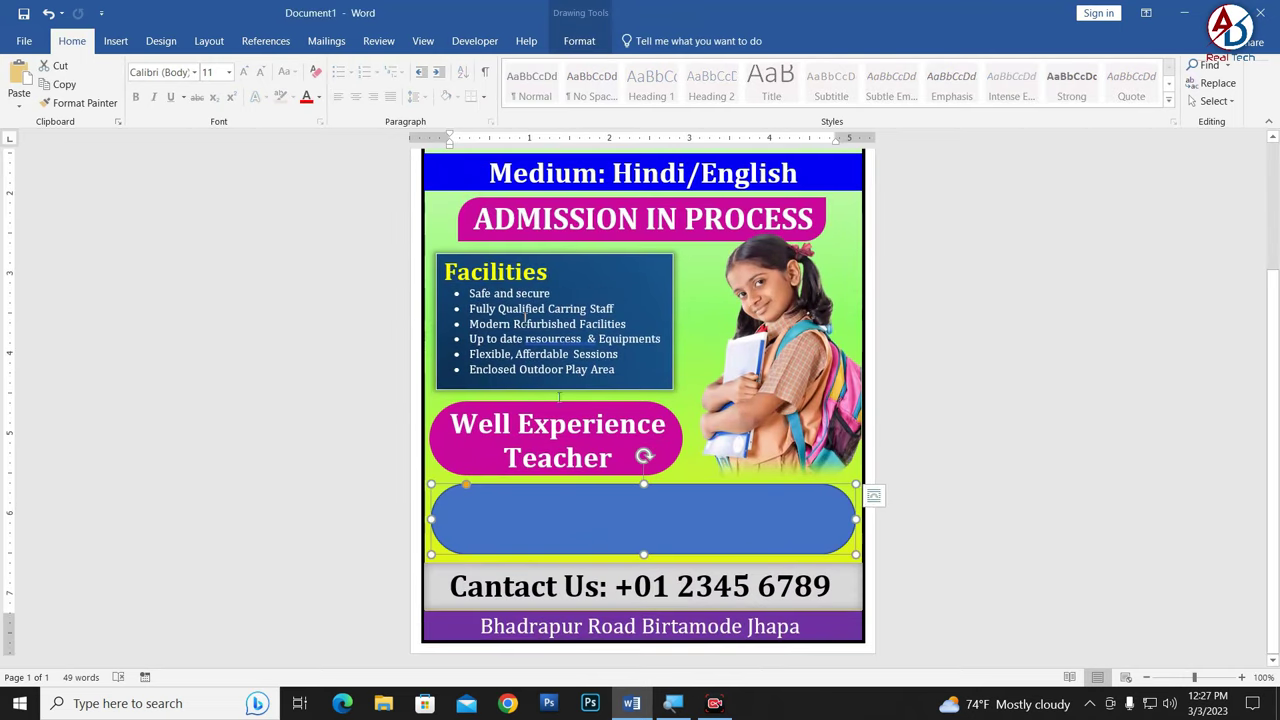
pyautogui.click(579, 41)
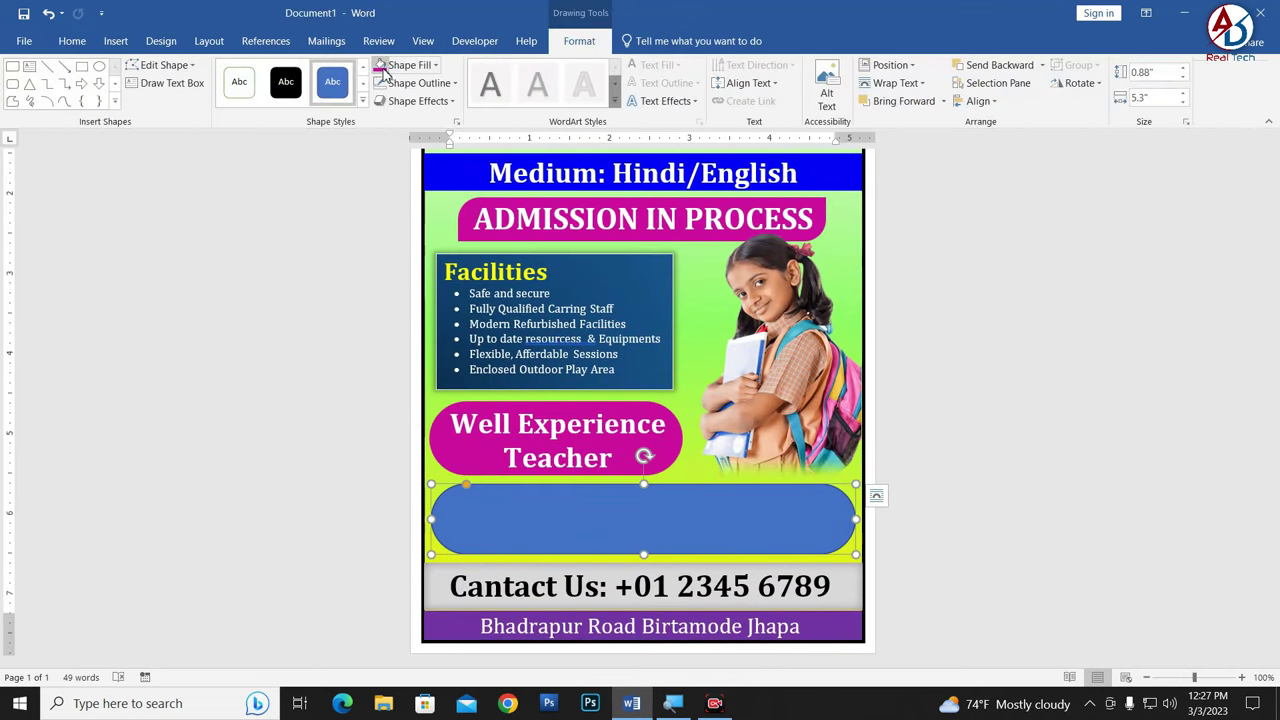
pyautogui.click(412, 65)
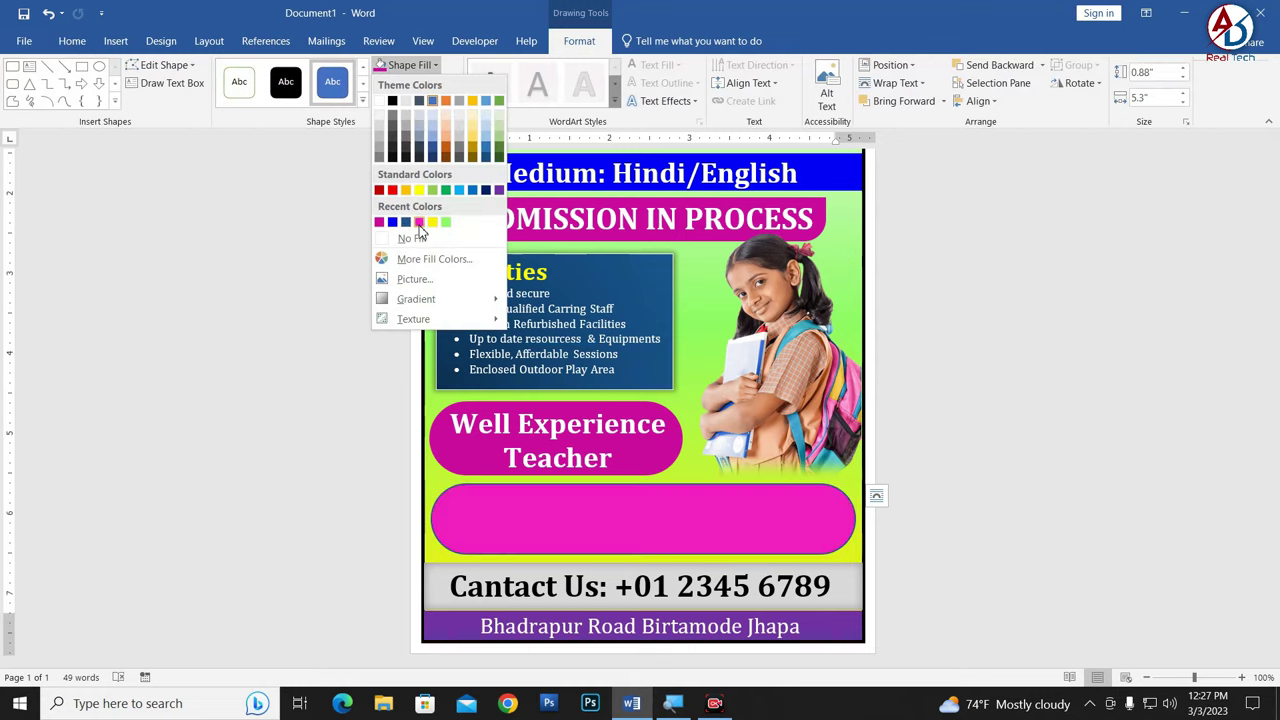
pyautogui.click(393, 222)
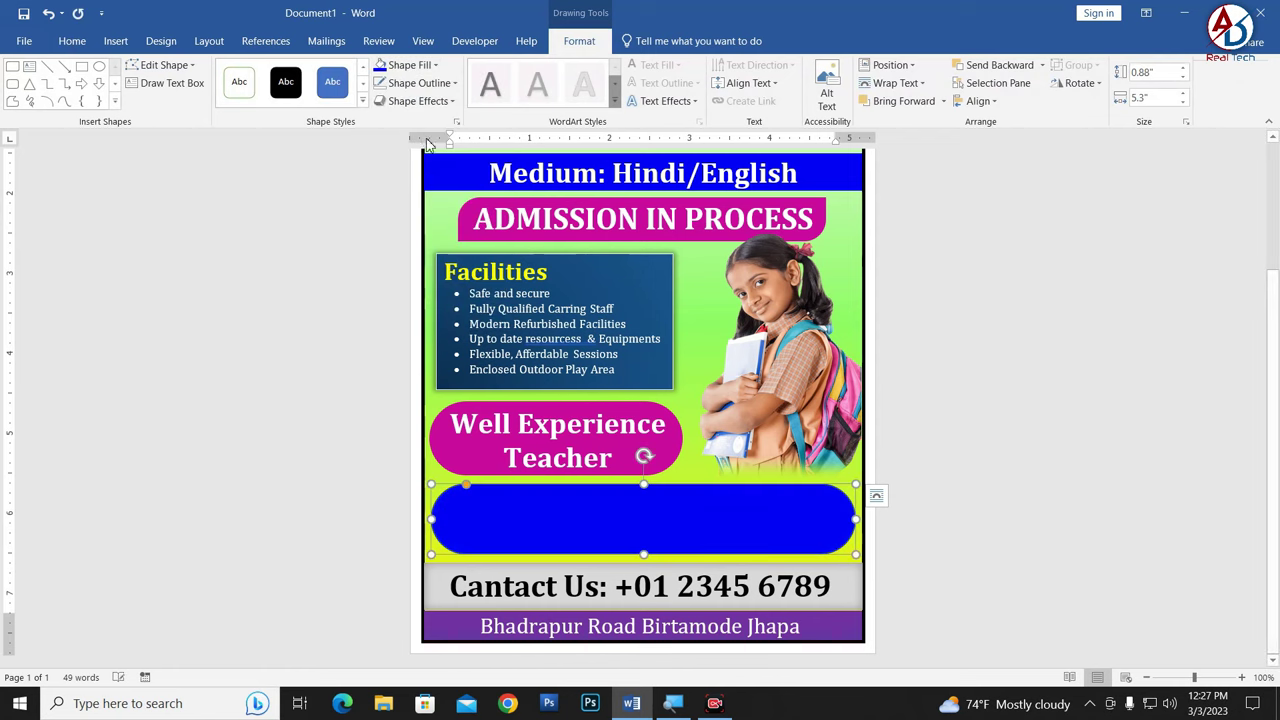
pyautogui.click(420, 83)
pyautogui.click(420, 256)
pyautogui.click(991, 465)
pyautogui.scroll(2, 991, 465)
pyautogui.scroll(-4, 934, 500)
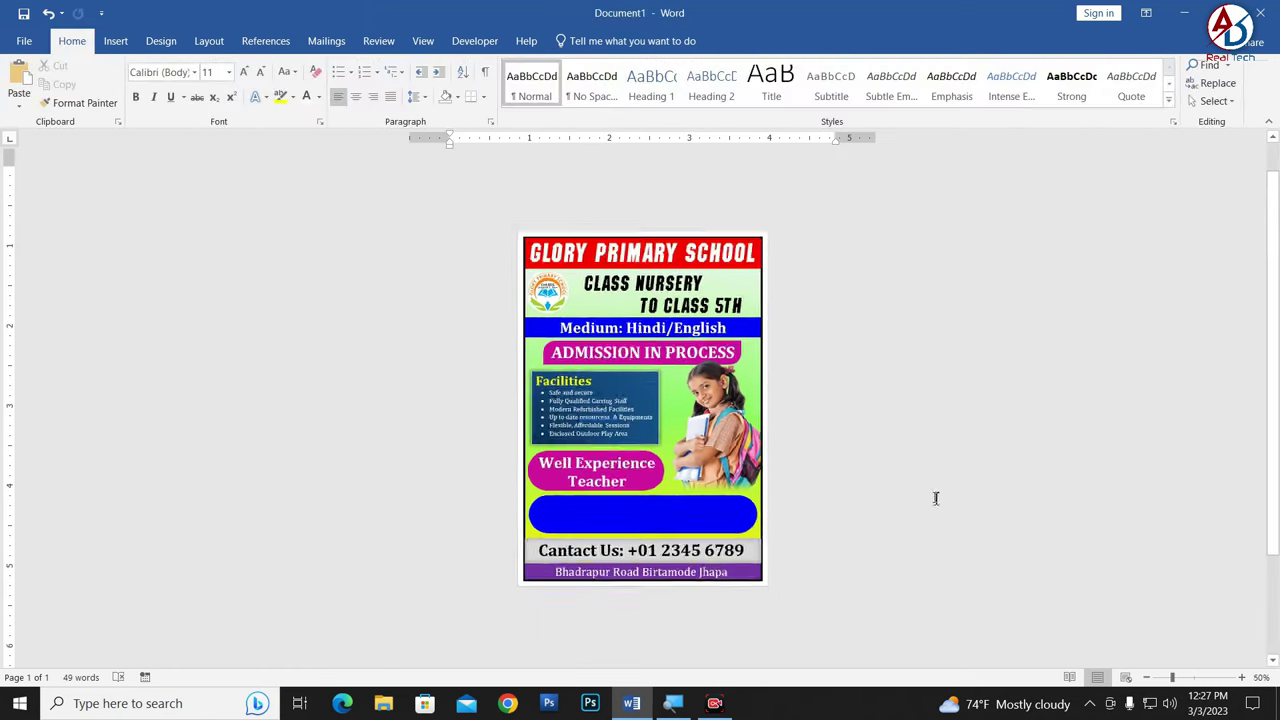
pyautogui.scroll(1, 640, 520)
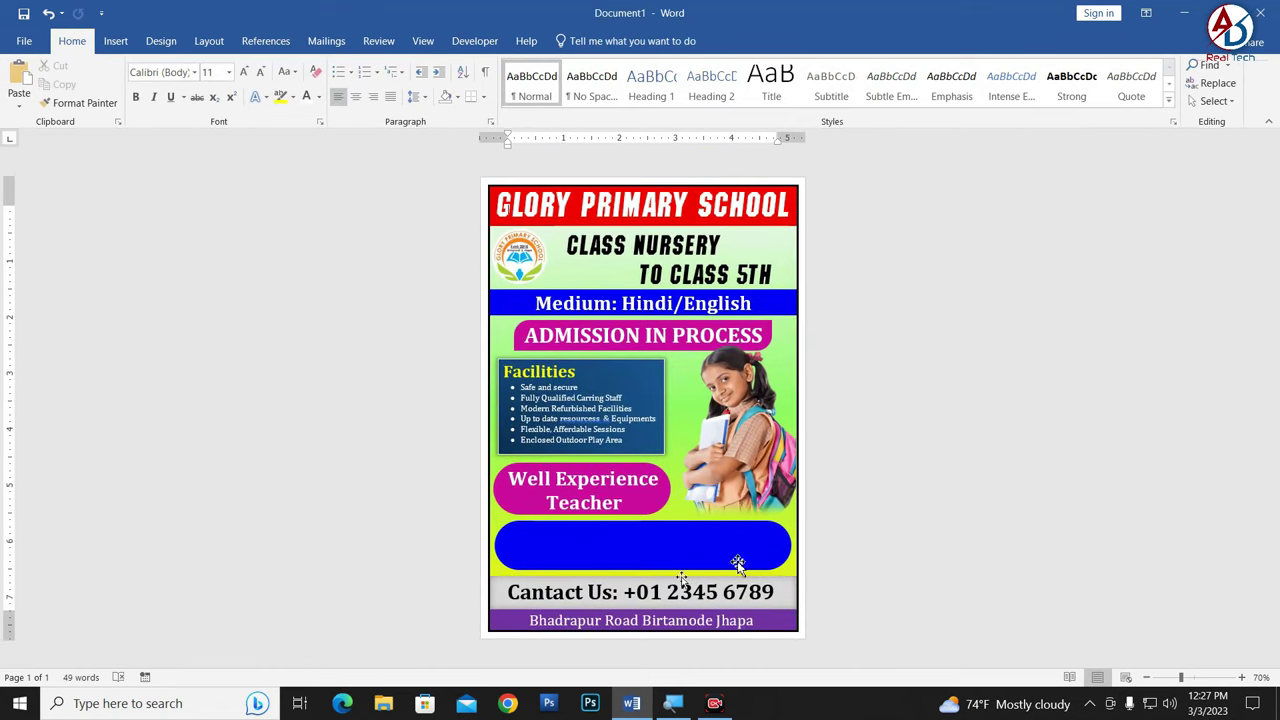
# Step: Copy the first three lines of the lorem ipsum text file in Notepad
pyautogui.click(1184, 12)
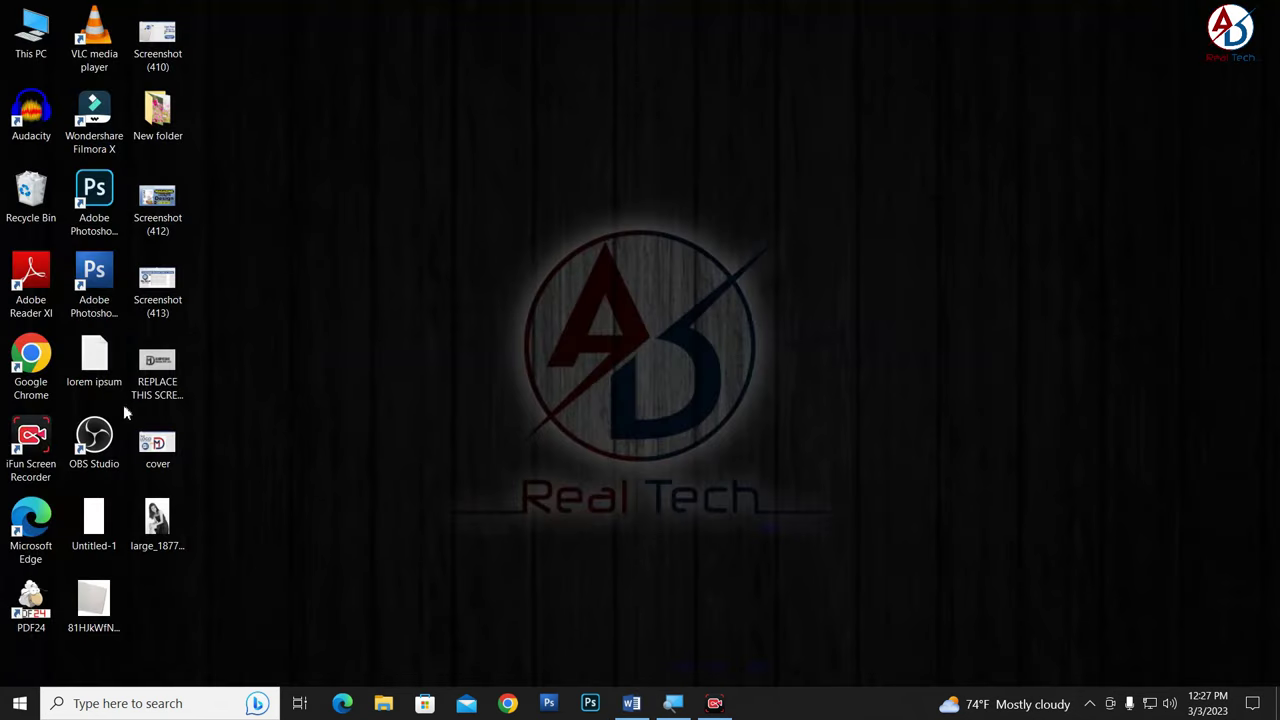
pyautogui.doubleClick(94, 358)
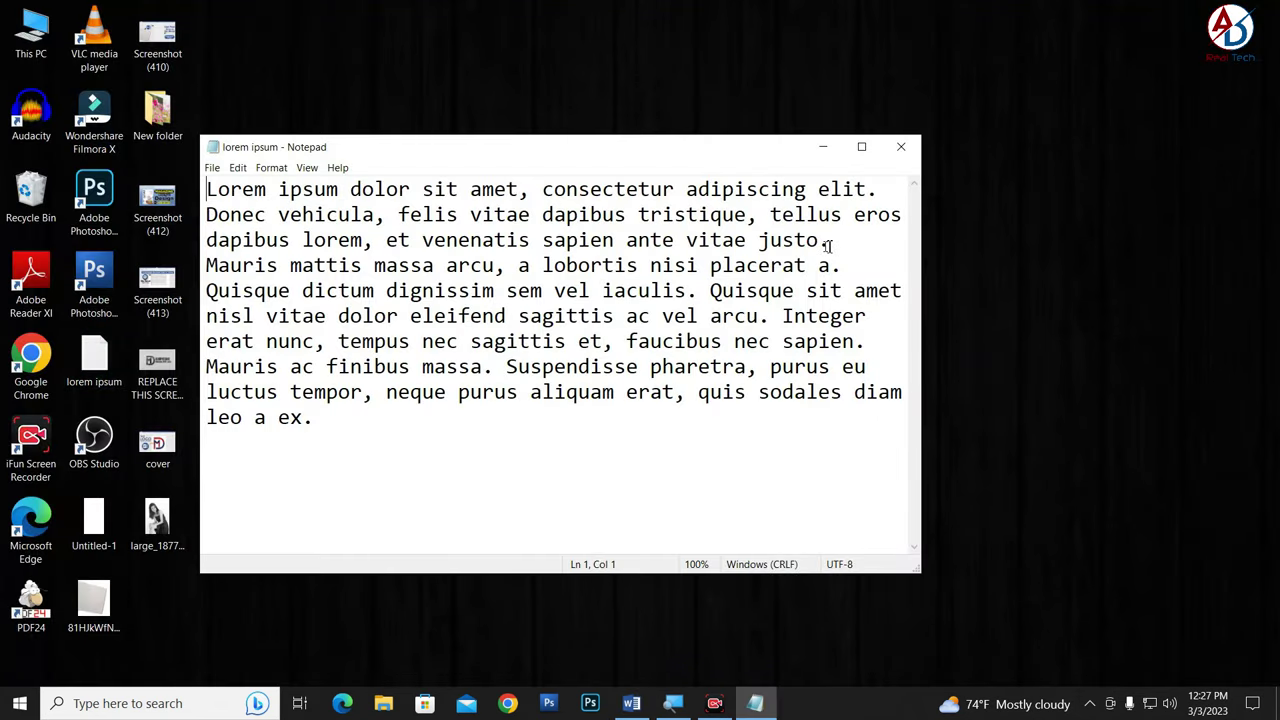
pyautogui.moveTo(828, 245); pyautogui.dragTo(202, 153)
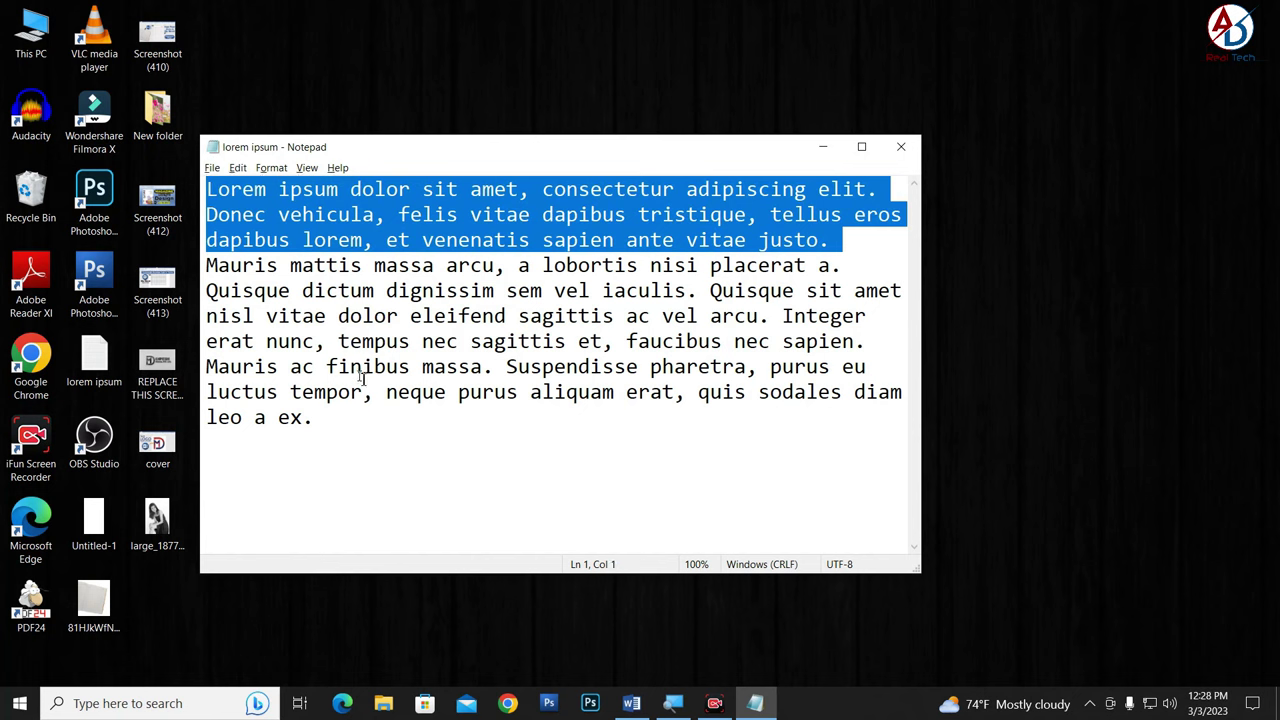
pyautogui.hotkey('alt', 'Tab')
# Step: Draw a text box over the blue bar and paste the lorem ipsum text into it
pyautogui.click(115, 40)
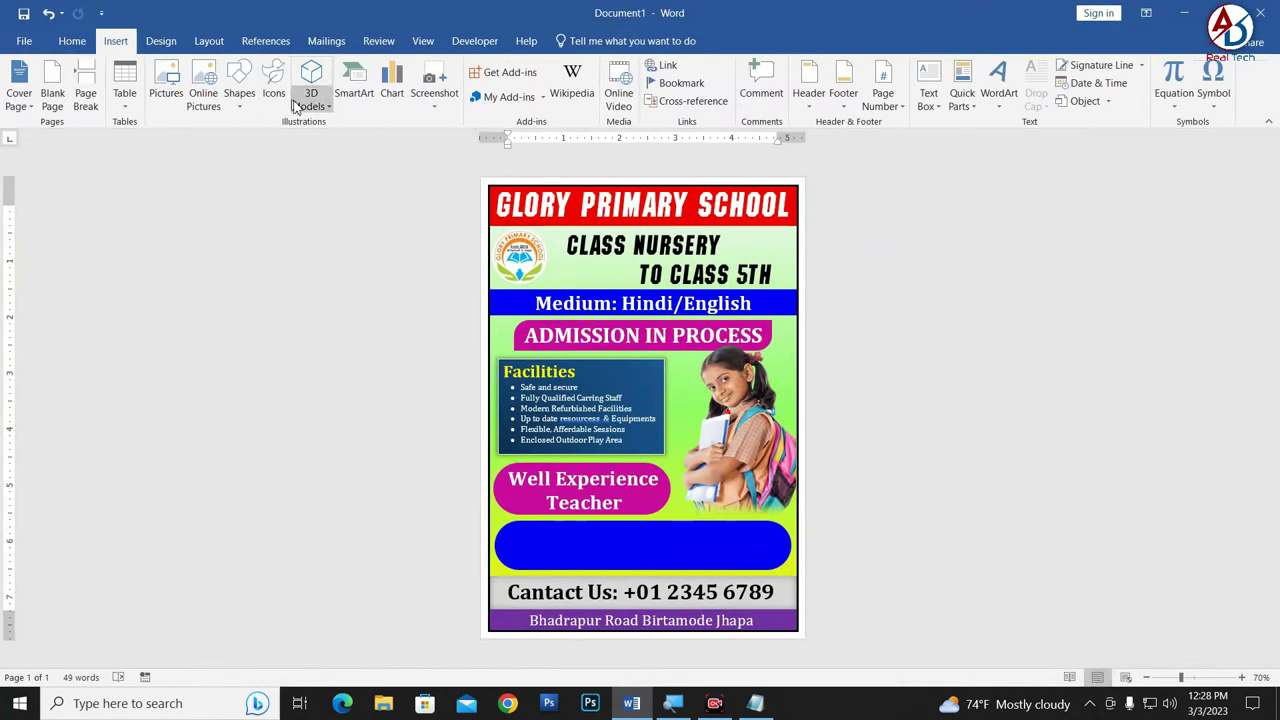
pyautogui.click(239, 93)
pyautogui.click(247, 142)
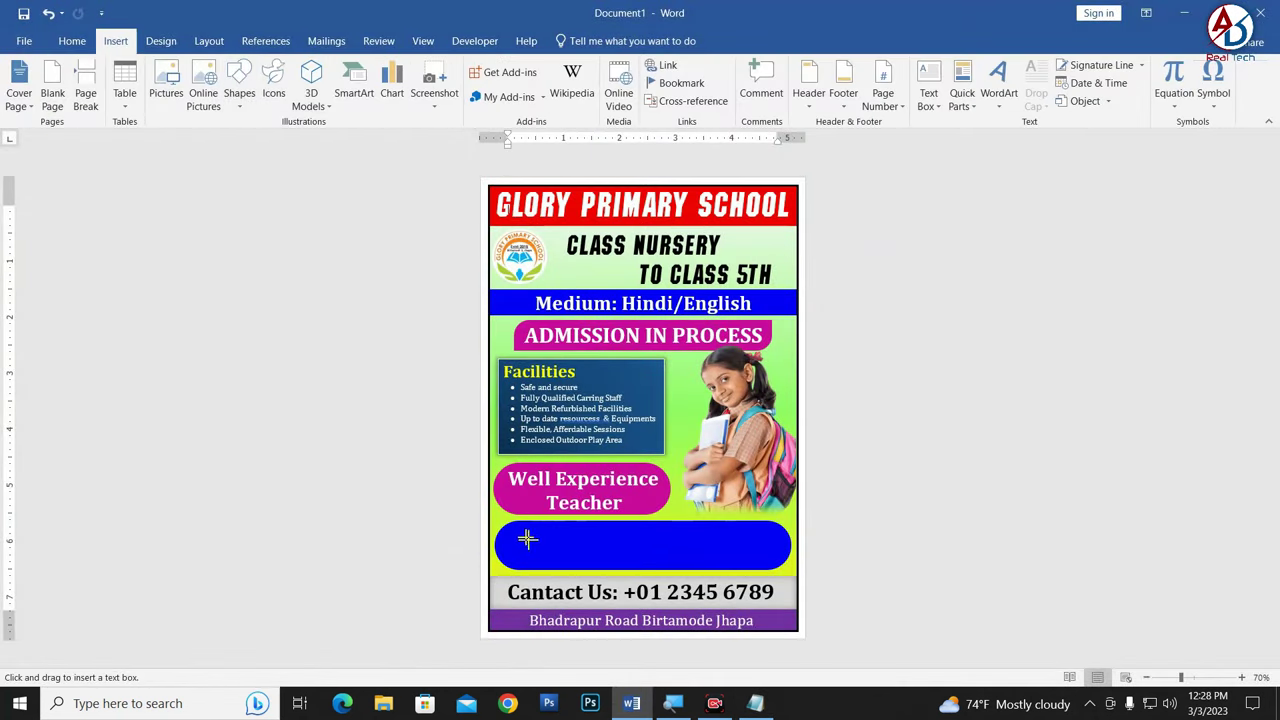
pyautogui.moveTo(510, 524); pyautogui.dragTo(785, 570)
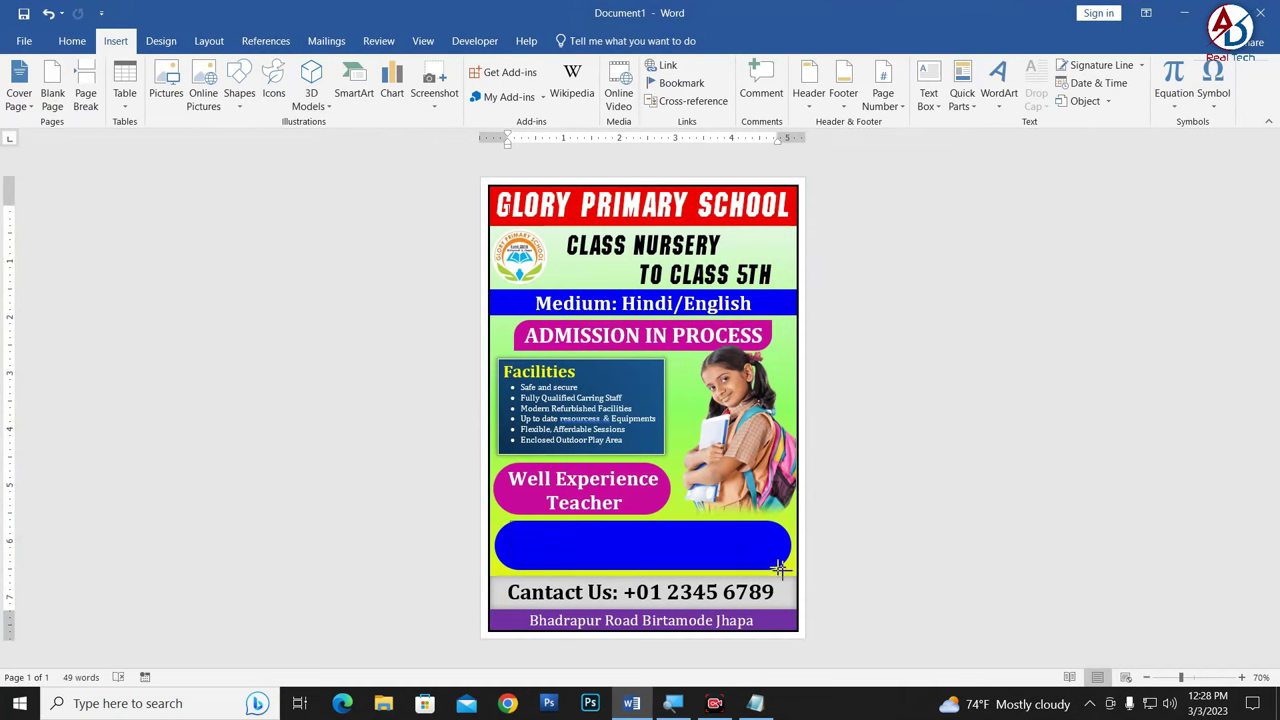
pyautogui.write('Lorem ipsum dolor sit amet, consectetur adipiscing elit. Donec vehicula, felis vitae dapibus tristique, tellus eros dapibus lorem, et venenatis sapien ante vitae justo.')
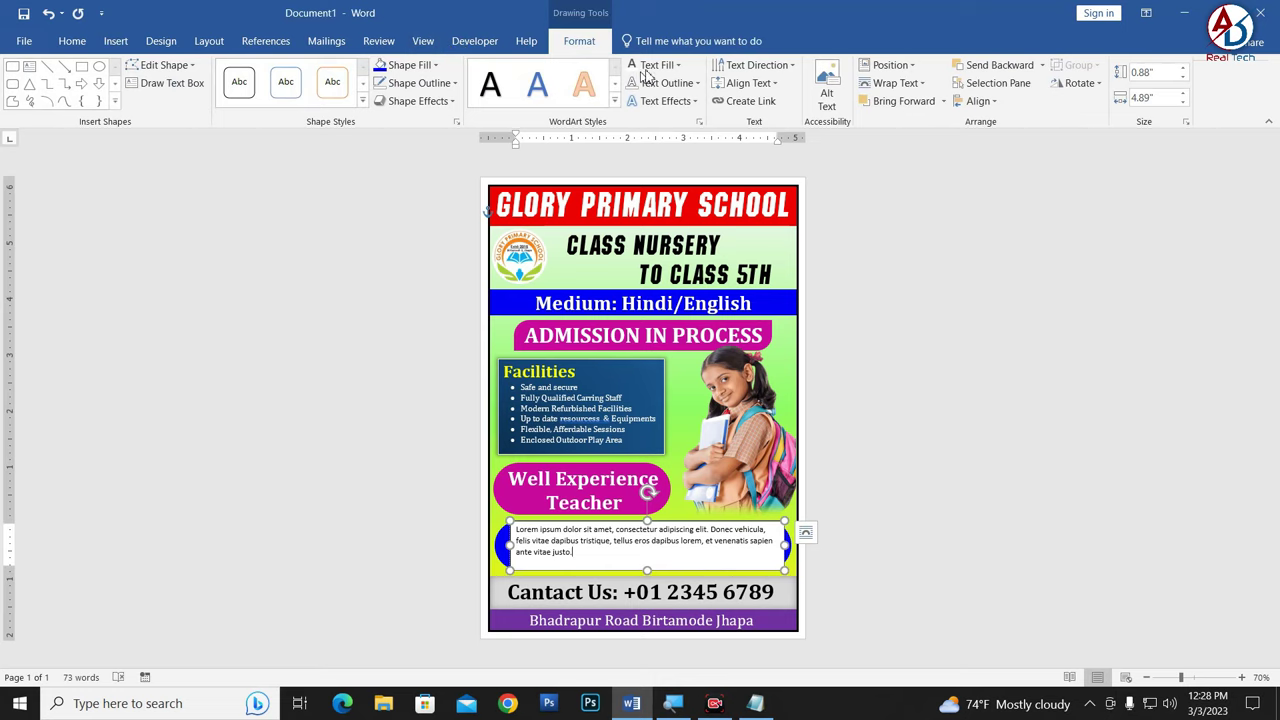
# Step: Give the text box a blue fill, no outline, and white text
pyautogui.click(418, 66)
pyautogui.click(406, 222)
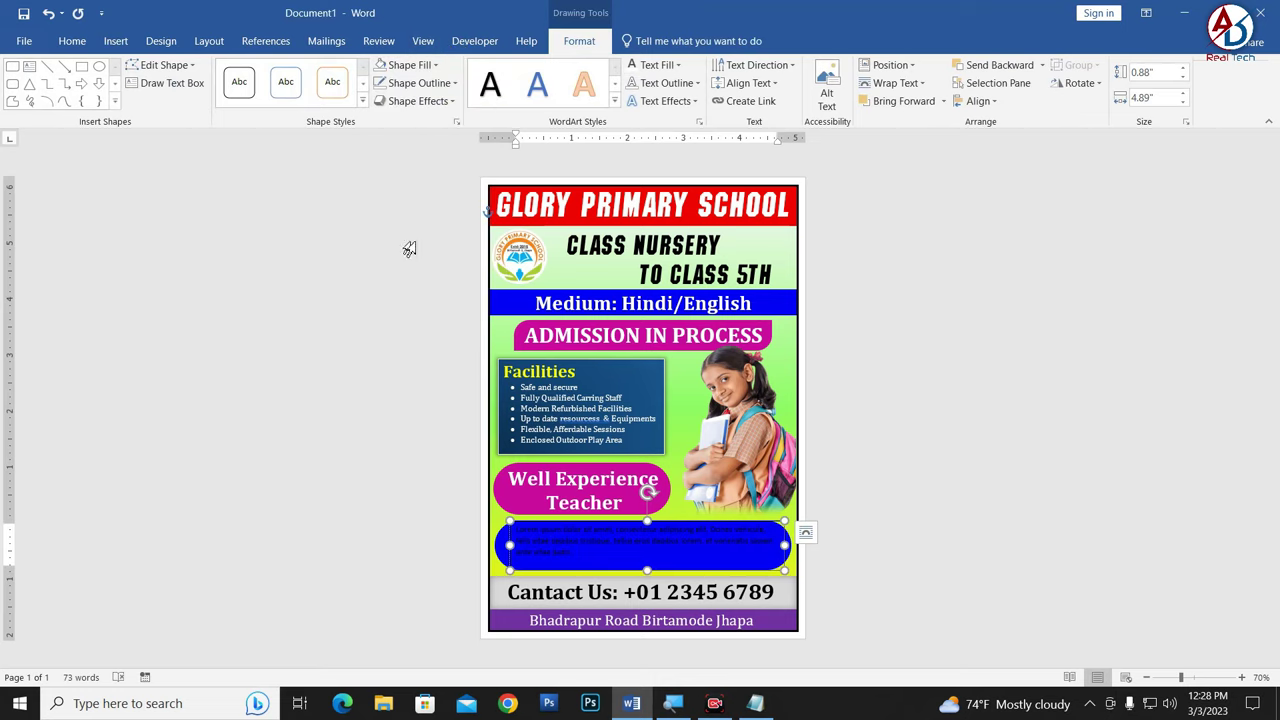
pyautogui.click(418, 83)
pyautogui.click(415, 256)
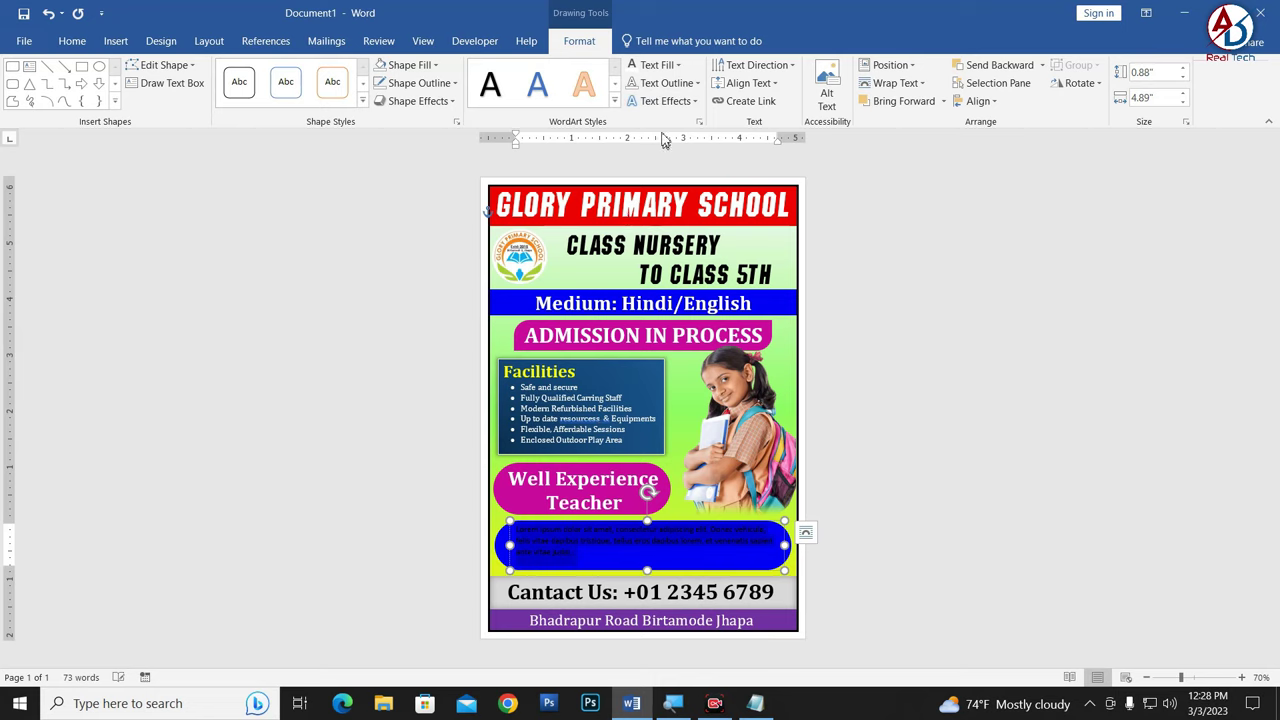
pyautogui.click(631, 65)
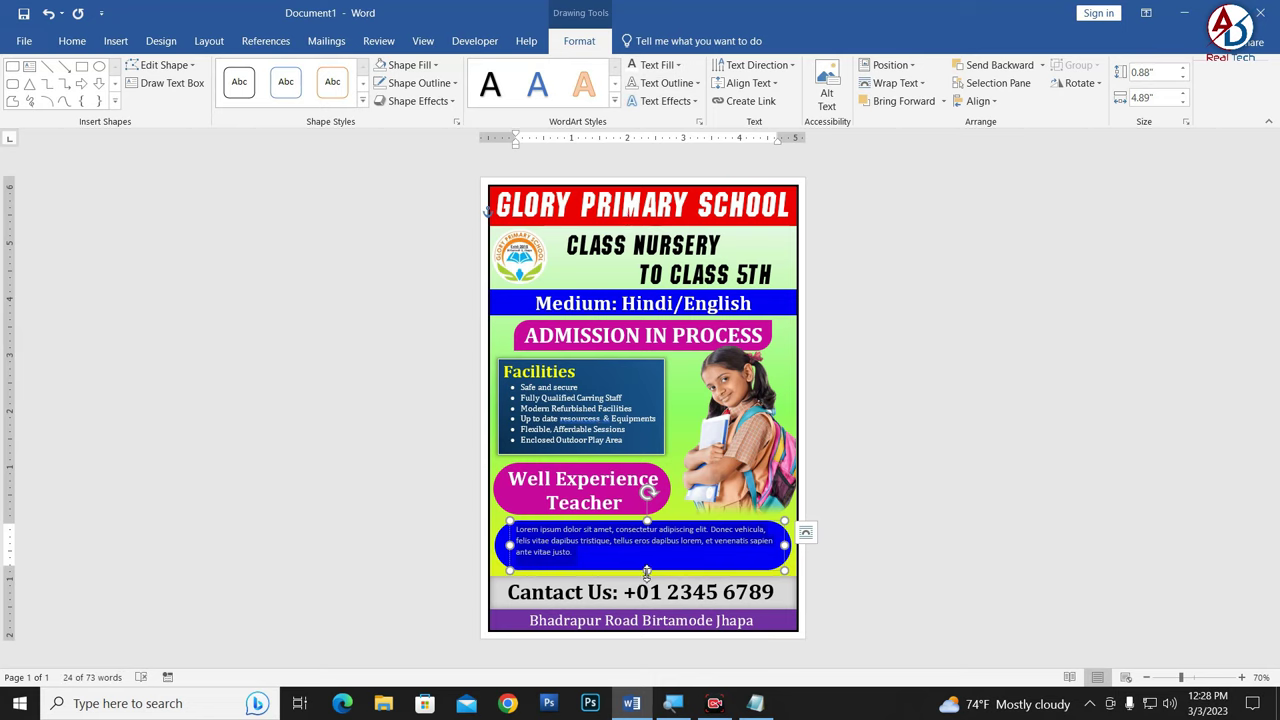
# Step: Set the box text to 14 pt, centre it, and adjust the box to sit centred
pyautogui.click(72, 41)
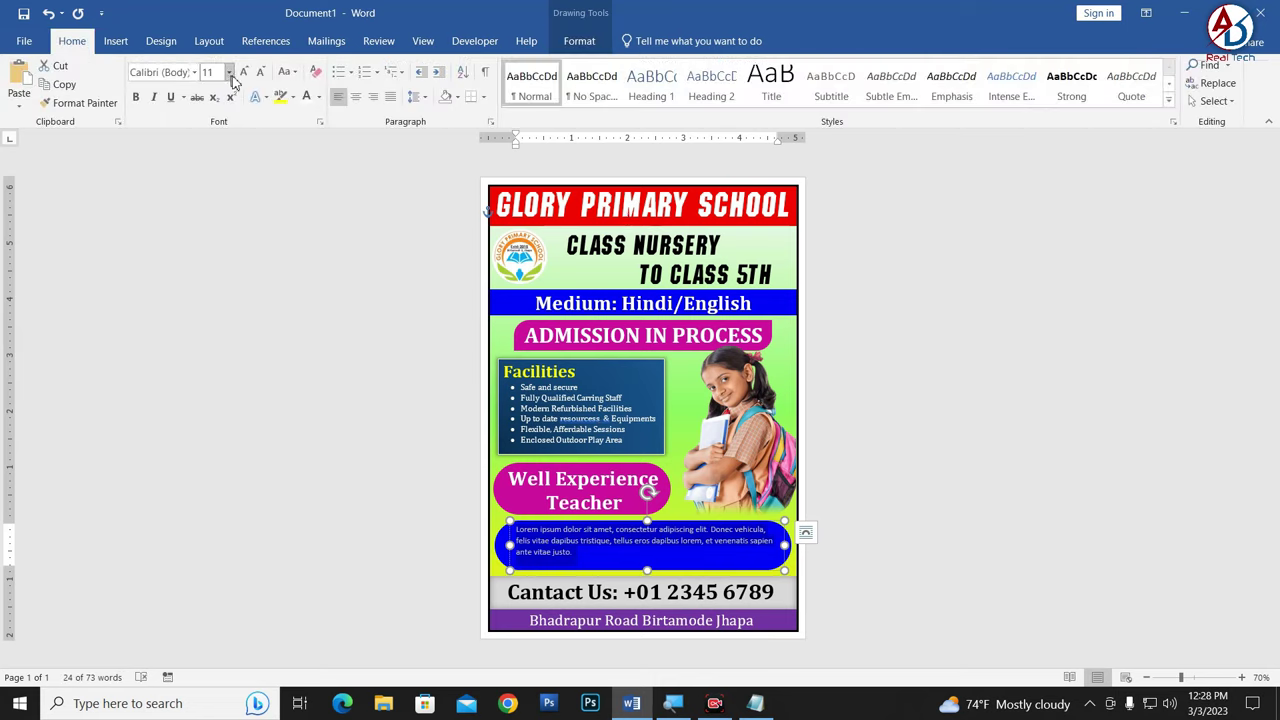
pyautogui.click(244, 74)
pyautogui.click(244, 74)
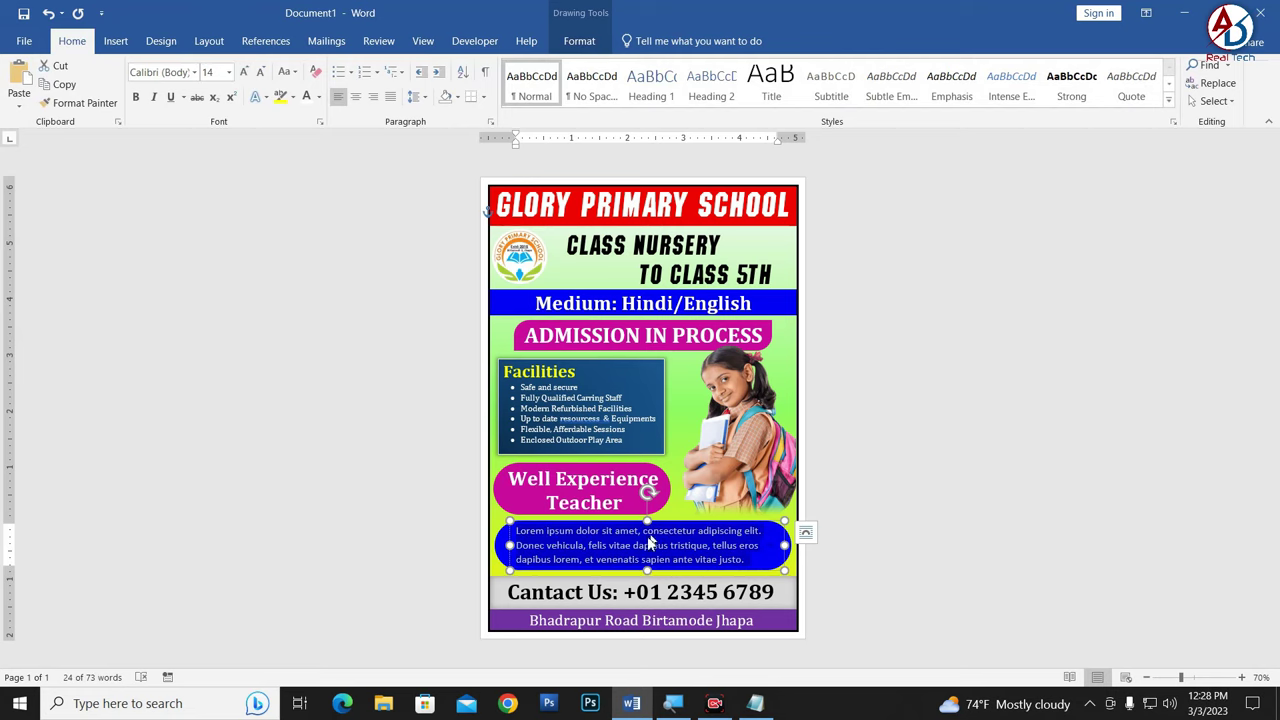
pyautogui.click(356, 97)
pyautogui.moveTo(510, 545); pyautogui.dragTo(497, 543)
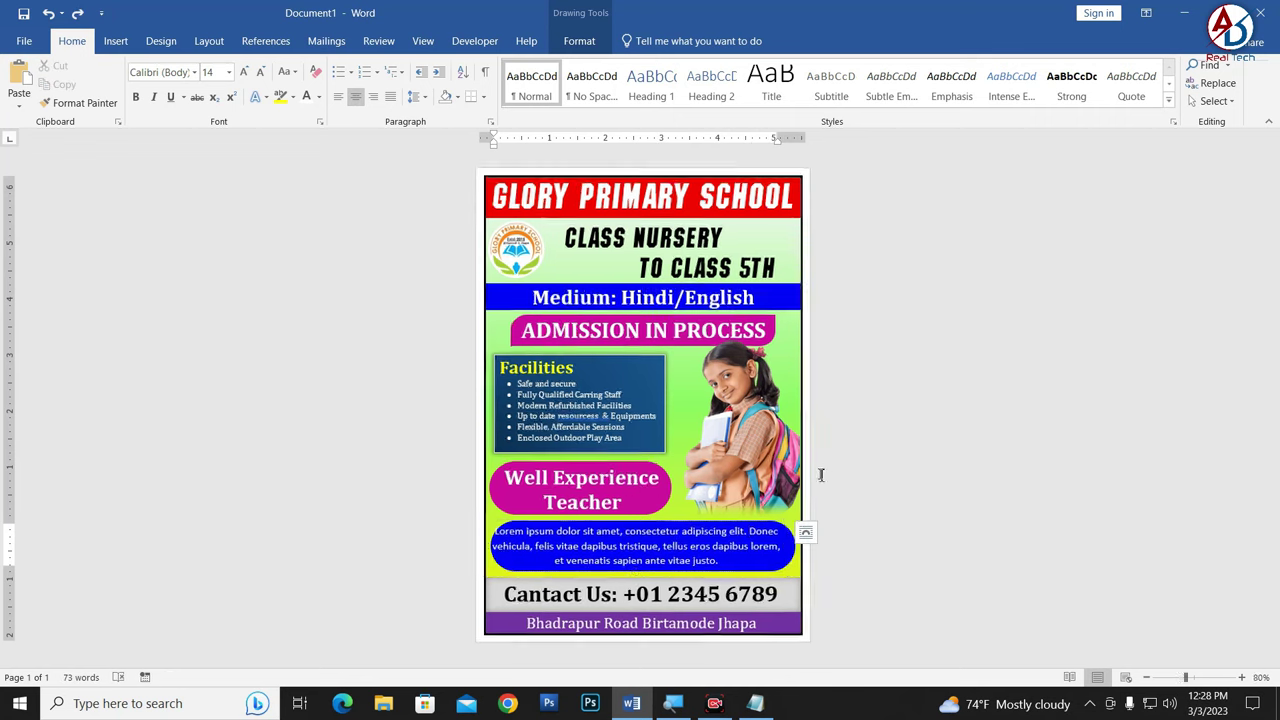
pyautogui.keyDown('ctrl'); pyautogui.scroll(5, 820, 474); pyautogui.keyUp('ctrl')
pyautogui.moveTo(703, 535); pyautogui.dragTo(714, 539)
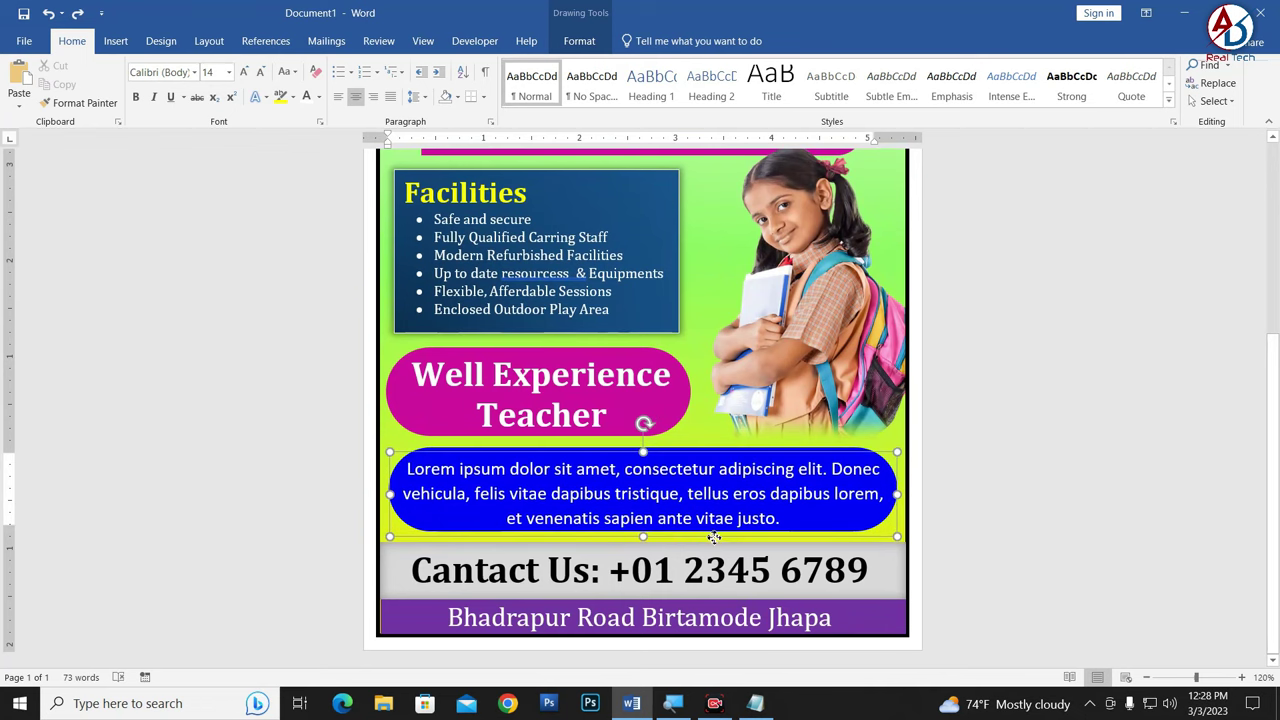
# Step: Enlarge the girl's picture slightly by dragging a corner handle
pyautogui.click(920, 494)
pyautogui.keyDown('ctrl'); pyautogui.scroll(-5, 1062, 508); pyautogui.keyUp('ctrl')
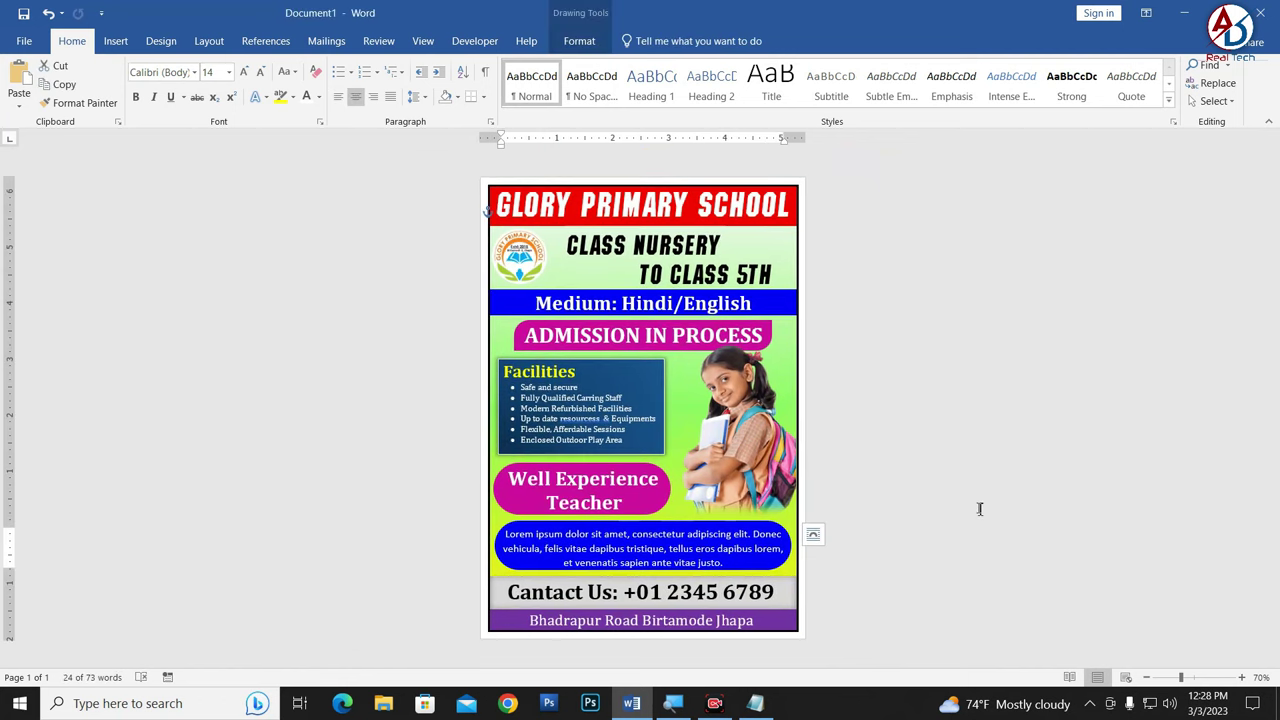
pyautogui.keyDown('ctrl'); pyautogui.scroll(-1, 740, 444); pyautogui.keyUp('ctrl')
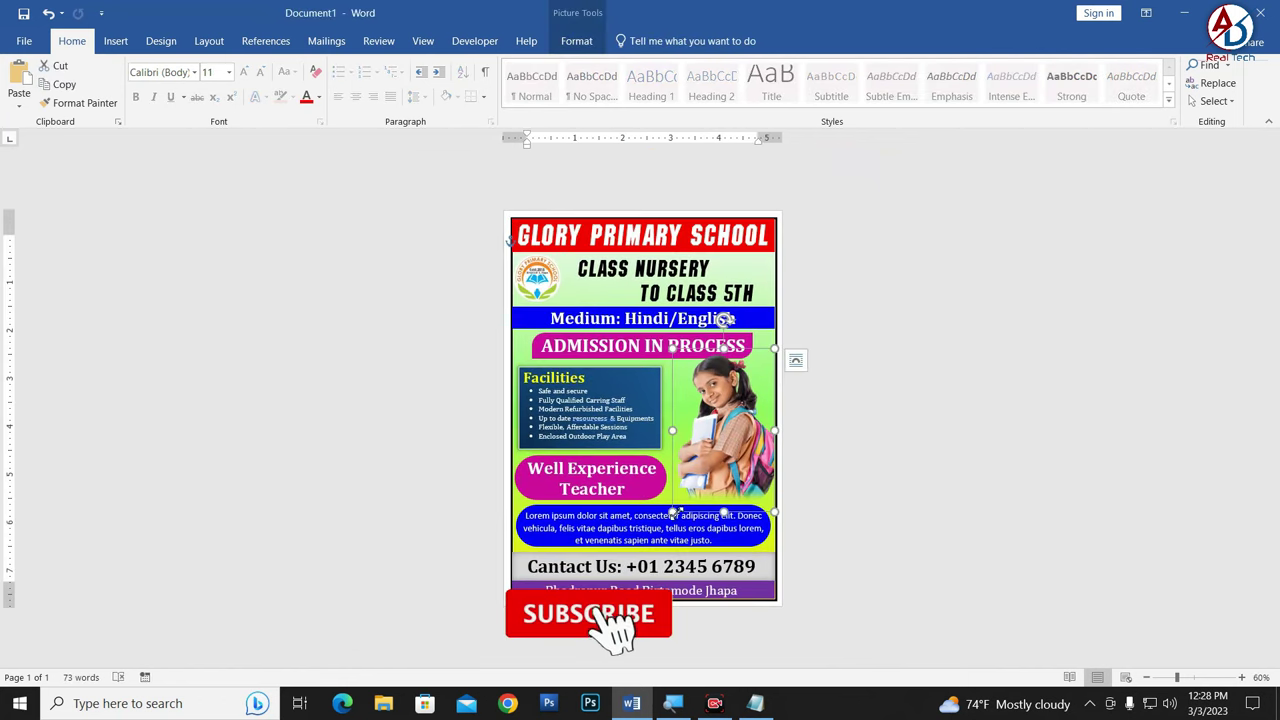
pyautogui.click(668, 515)
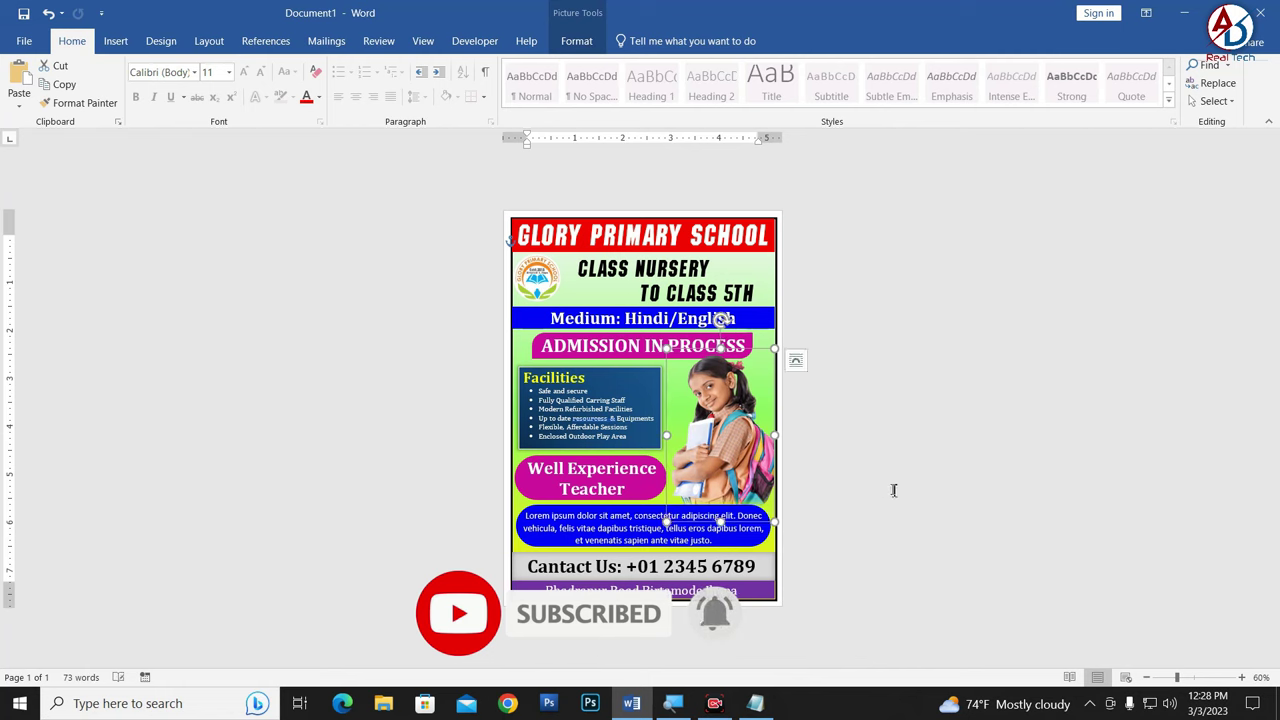
pyautogui.click(780, 471)
pyautogui.click(731, 461)
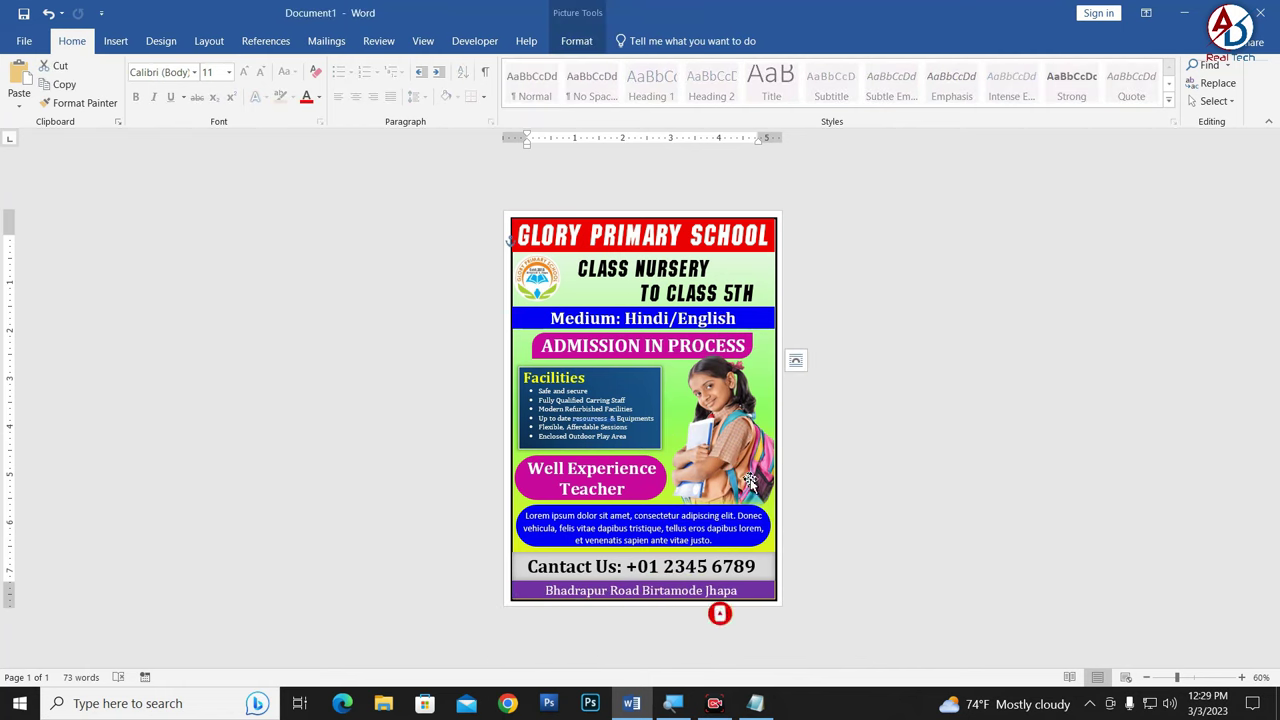
pyautogui.keyDown('ctrl'); pyautogui.scroll(1, 779, 522); pyautogui.keyUp('ctrl')
pyautogui.keyDown('ctrl'); pyautogui.scroll(1, 779, 522); pyautogui.keyUp('ctrl')
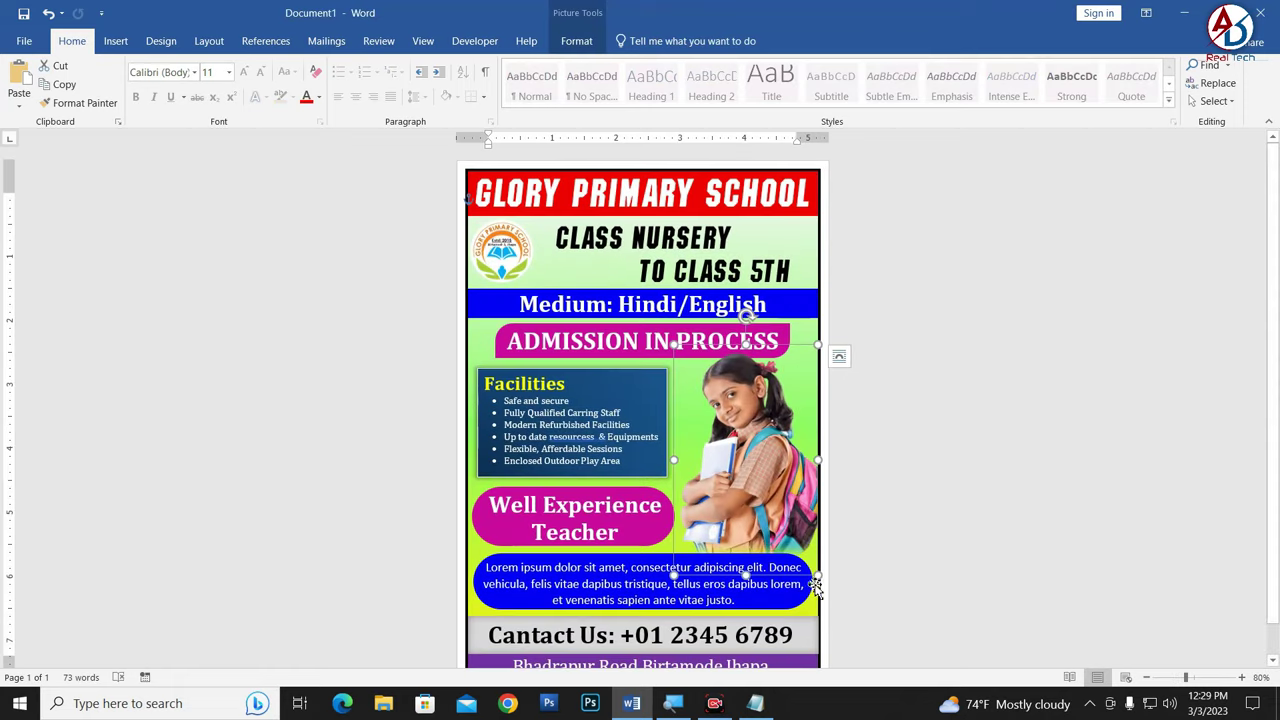
pyautogui.moveTo(676, 573); pyautogui.dragTo(667, 586)
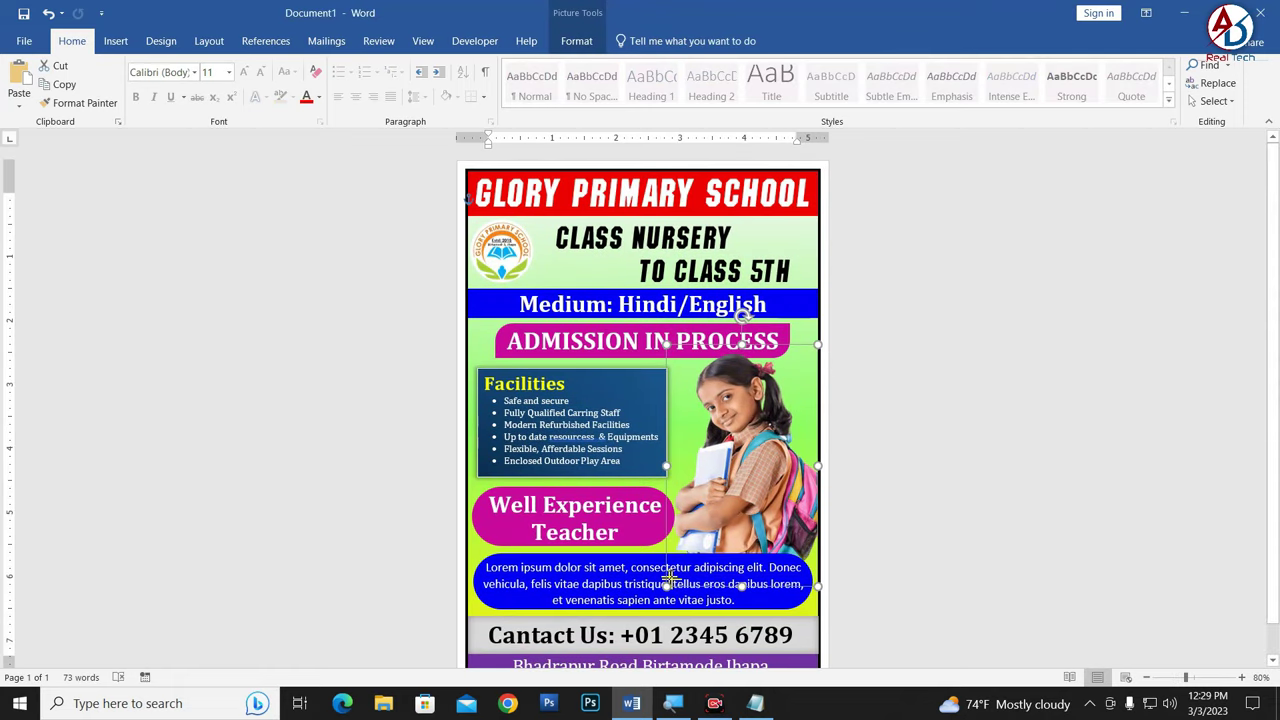
pyautogui.click(966, 540)
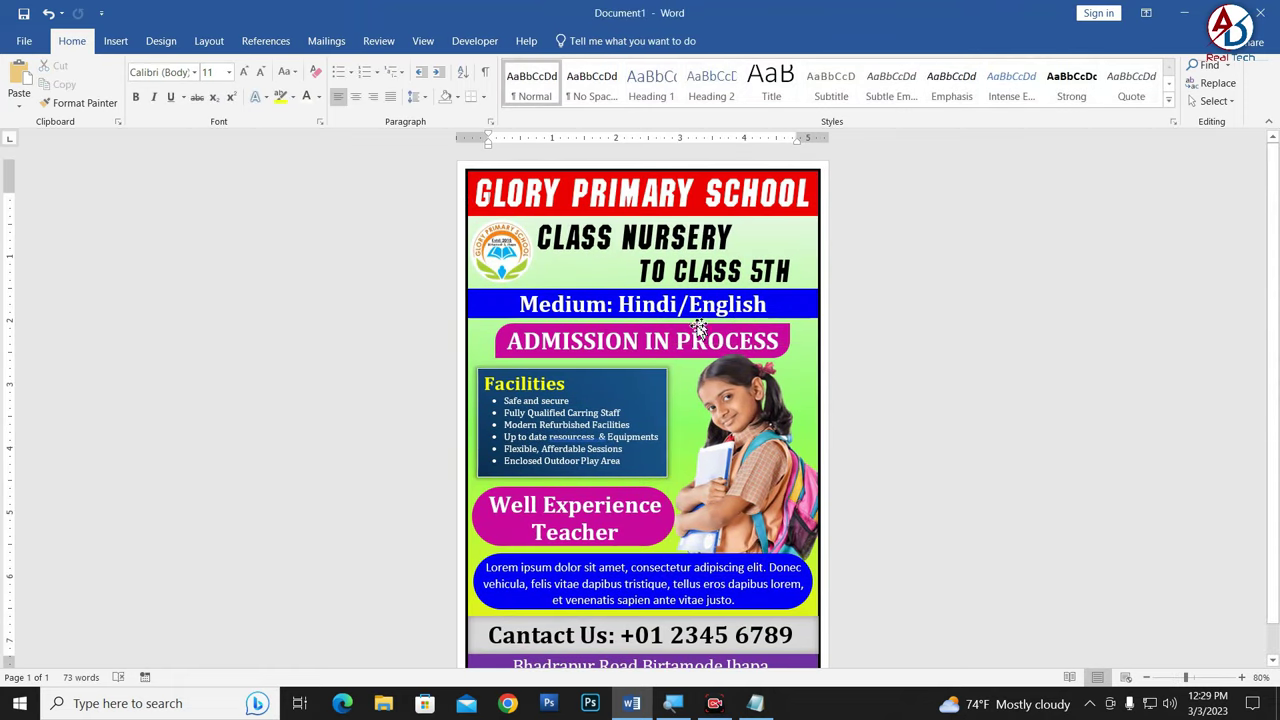
pyautogui.keyDown('ctrl'); pyautogui.scroll(2, 566, 506); pyautogui.keyUp('ctrl')
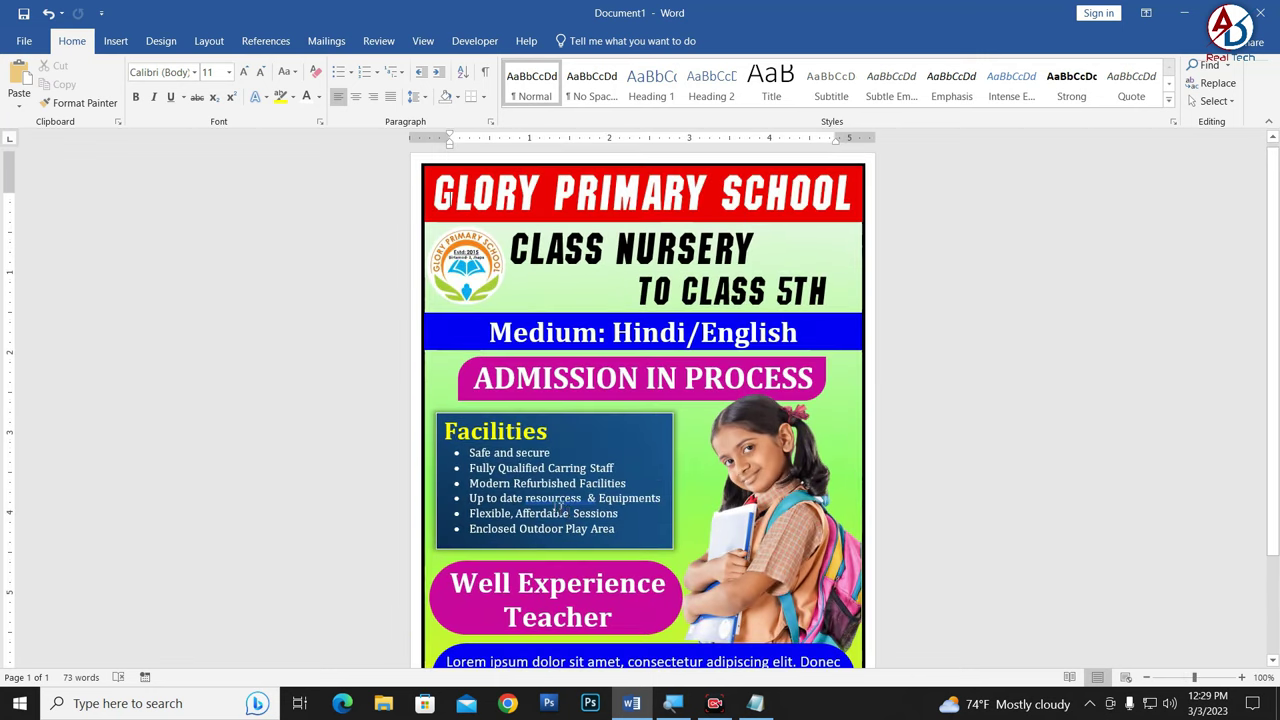
# Step: Accept the suggested fix for the double space before the ampersand in Facilities
pyautogui.rightClick(566, 506)
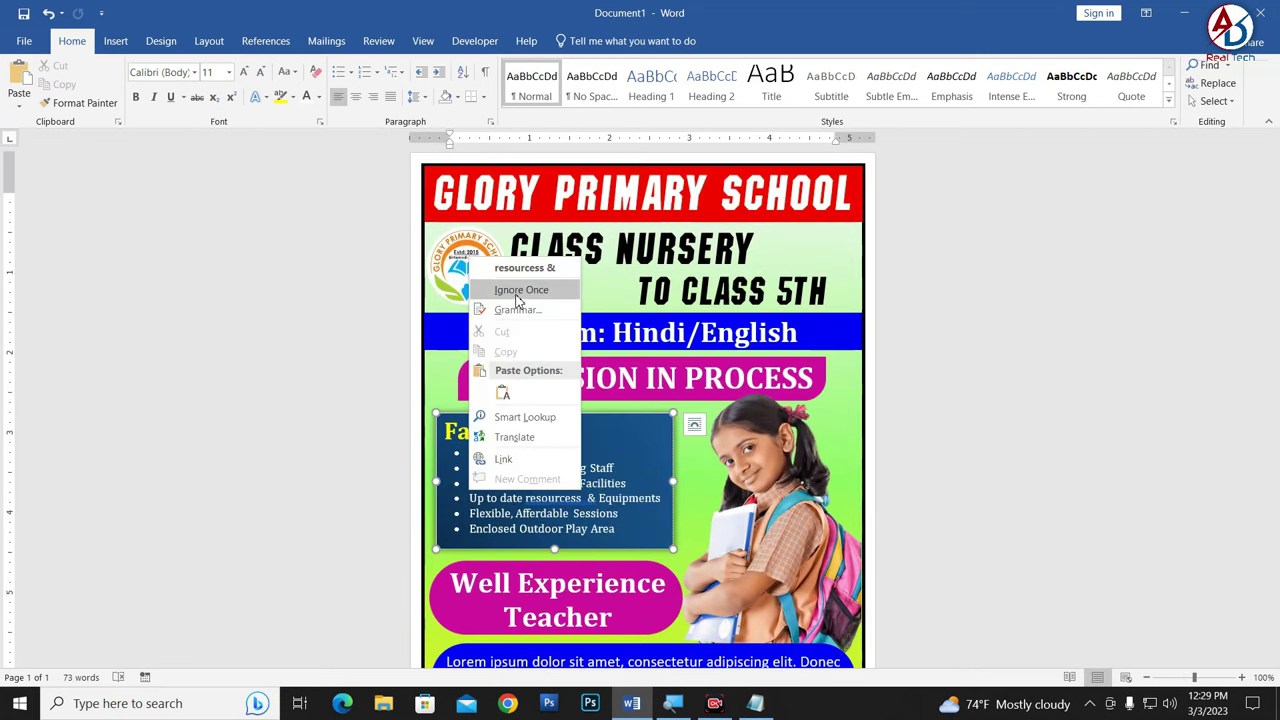
pyautogui.click(478, 268)
pyautogui.click(1116, 493)
pyautogui.scroll(-2, 686, 500)
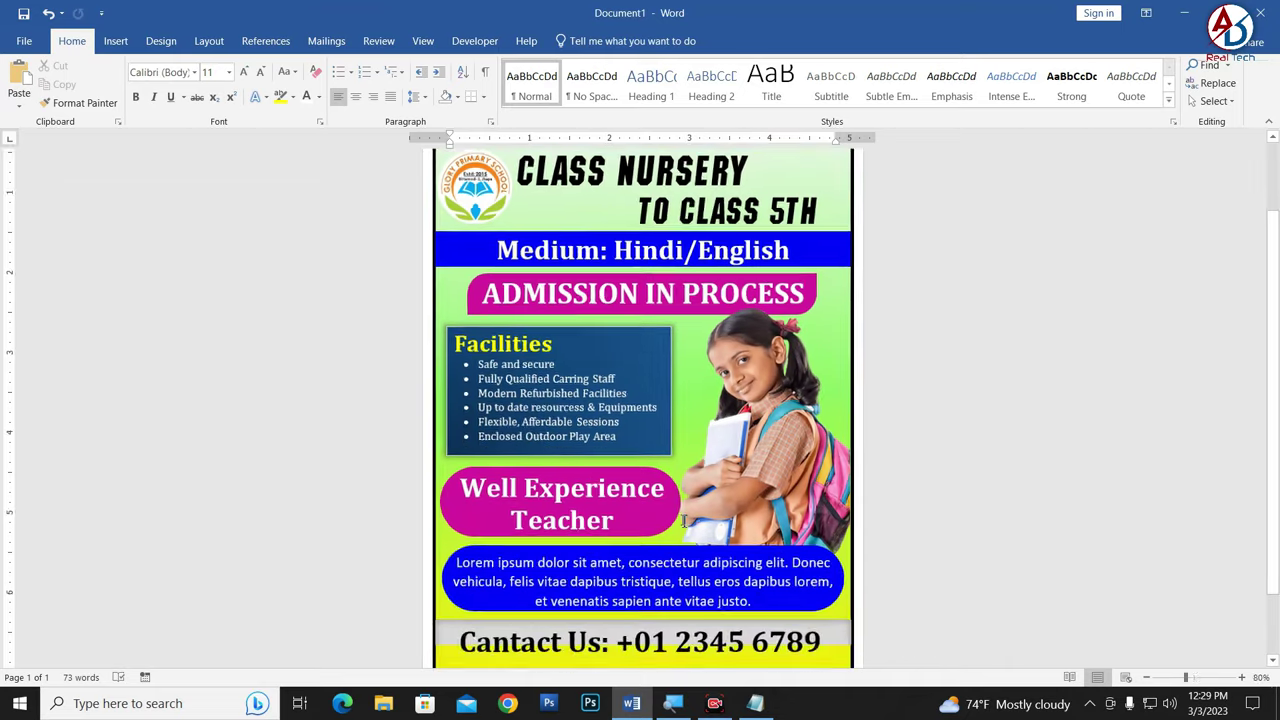
pyautogui.keyDown('ctrl'); pyautogui.scroll(-4, 686, 500); pyautogui.keyUp('ctrl')
pyautogui.keyDown('ctrl'); pyautogui.scroll(1, 656, 488); pyautogui.keyUp('ctrl')
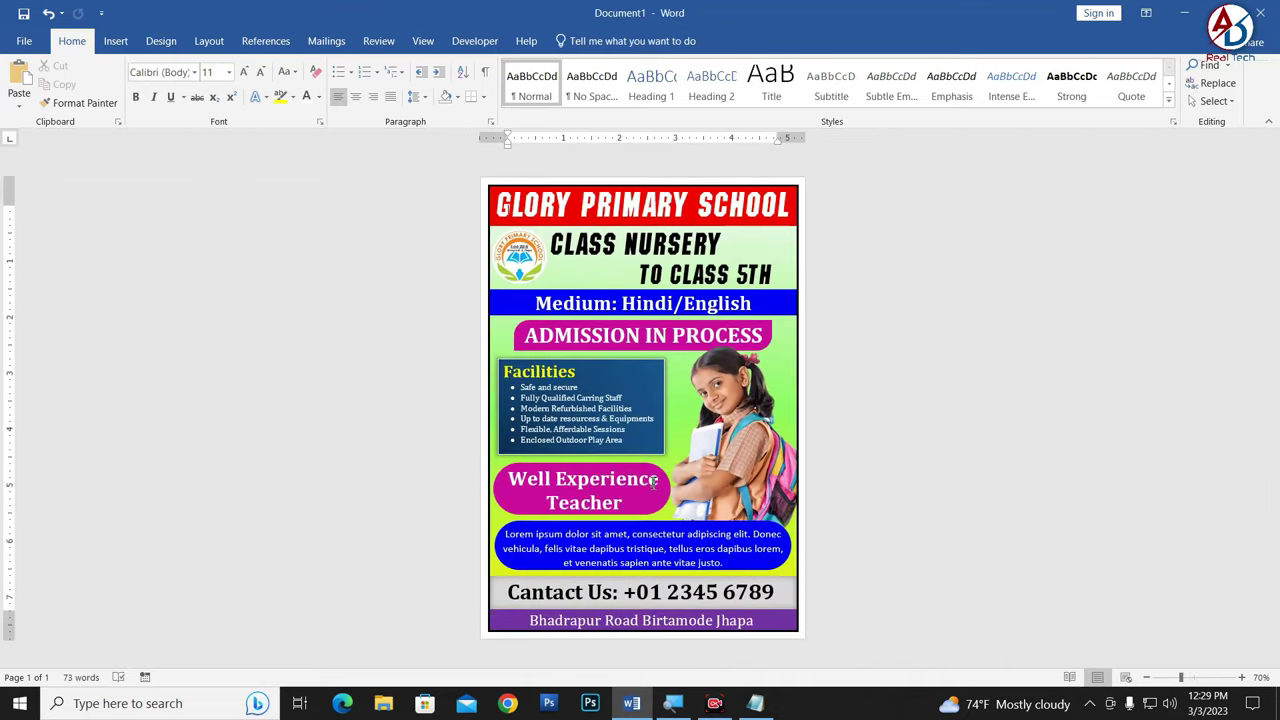